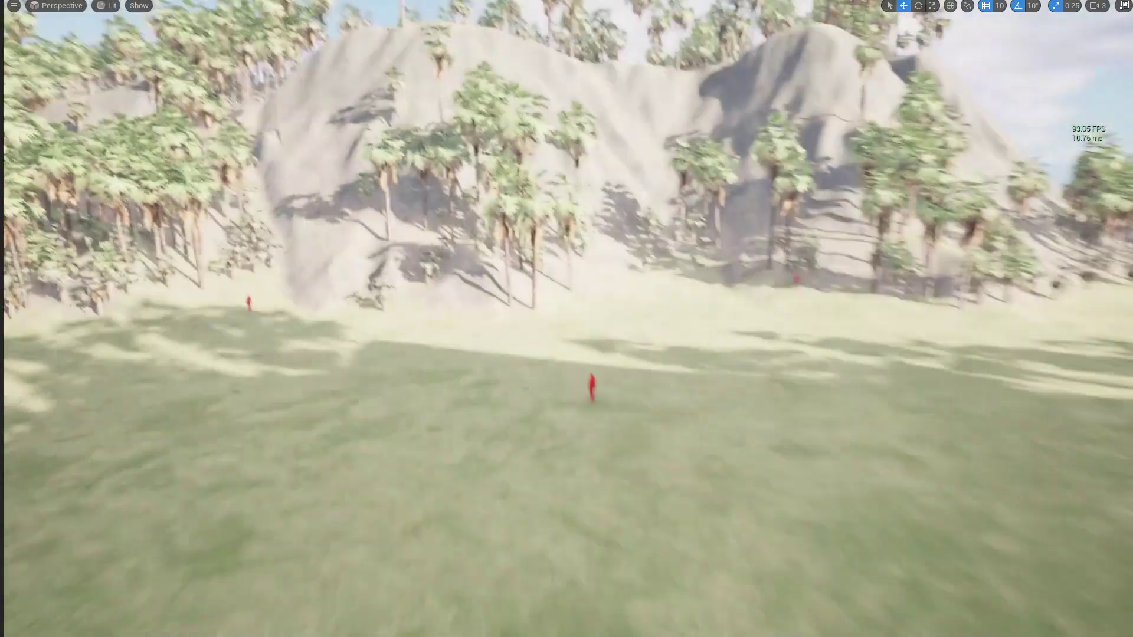
Step: Disable Allow Landscape on the PFS_Palm foliage volume and resimulate its foliage
{"action": "key", "text": "F11"}
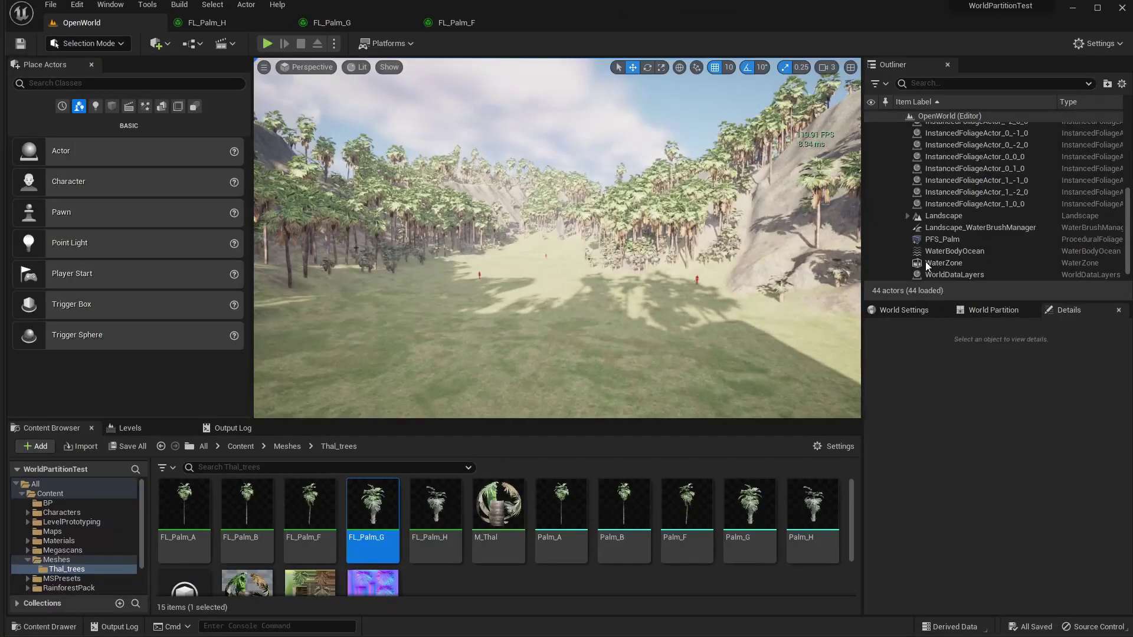
{"action": "left_click", "coordinate": [961, 240]}
{"action": "scroll", "coordinate": [1040, 538], "scroll_direction": "down", "scroll_amount": 5}
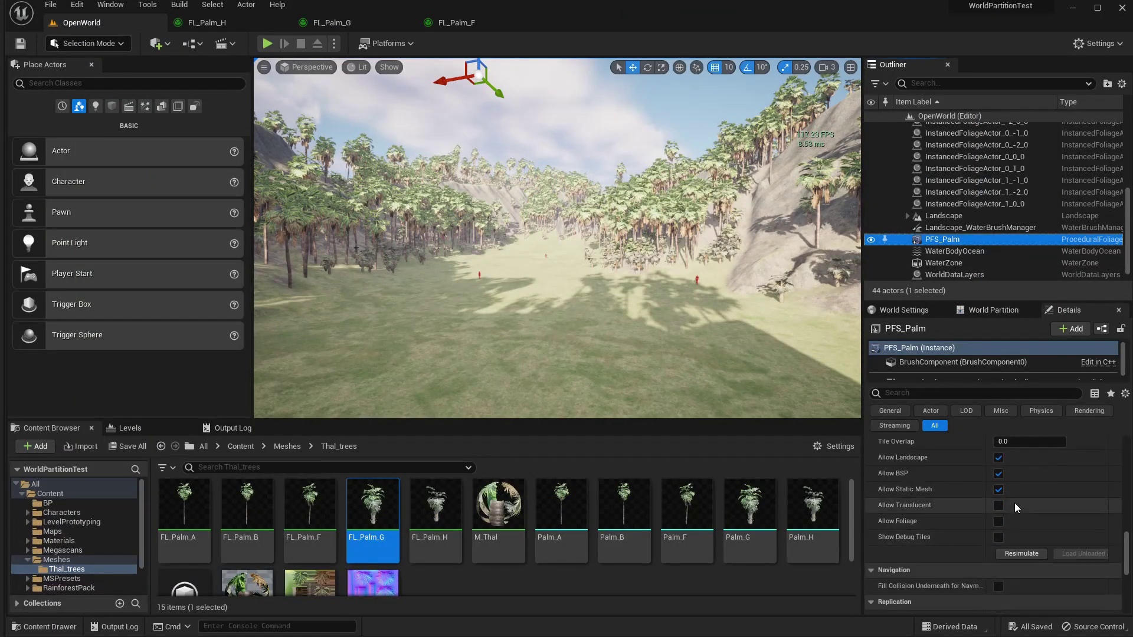
{"action": "left_click", "coordinate": [998, 458]}
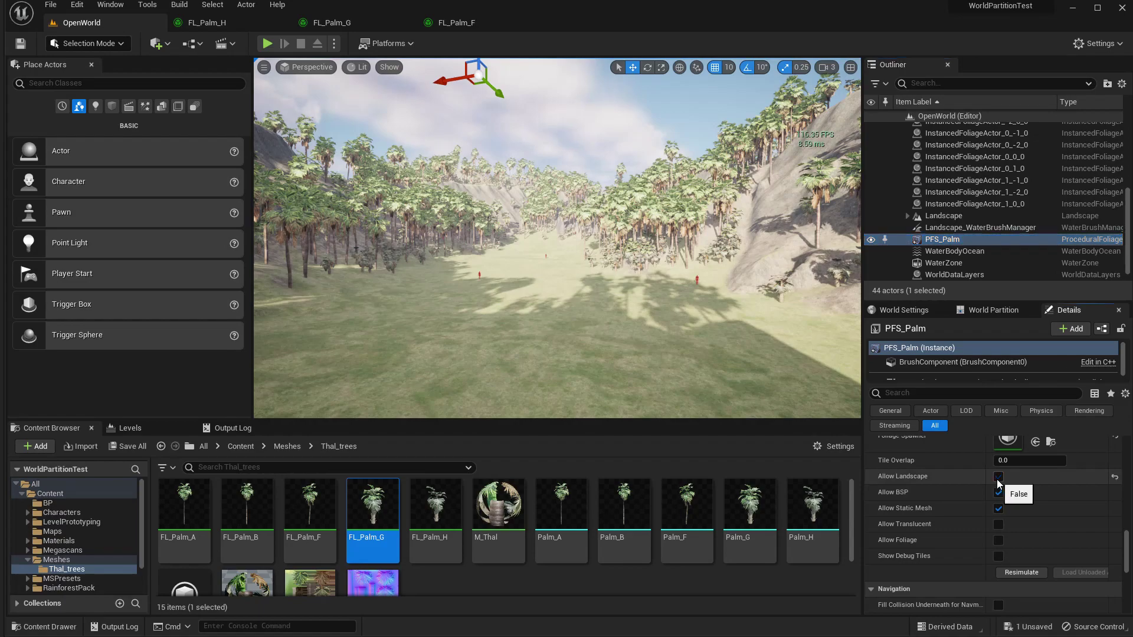
{"action": "left_click", "coordinate": [1020, 573]}
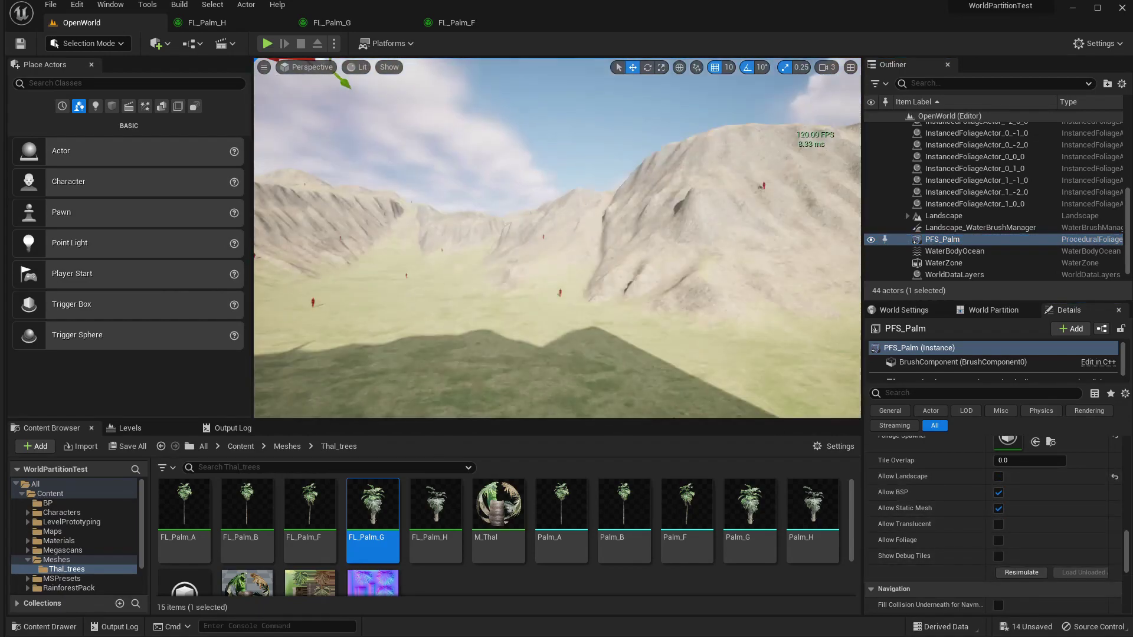
Step: Re-enable Allow Landscape on PFS_Palm, resimulate the foliage, and inspect the palms on the slopes
{"action": "left_click", "coordinate": [998, 476]}
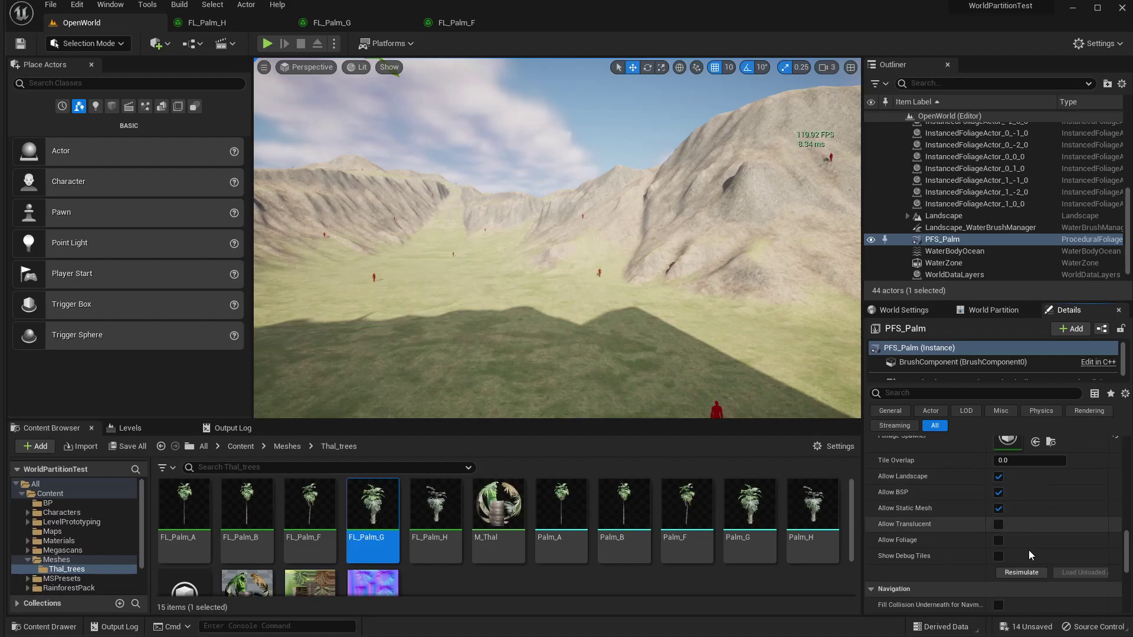
{"action": "right_click_drag", "start_coordinate": [620, 369], "coordinate": [655, 419]}
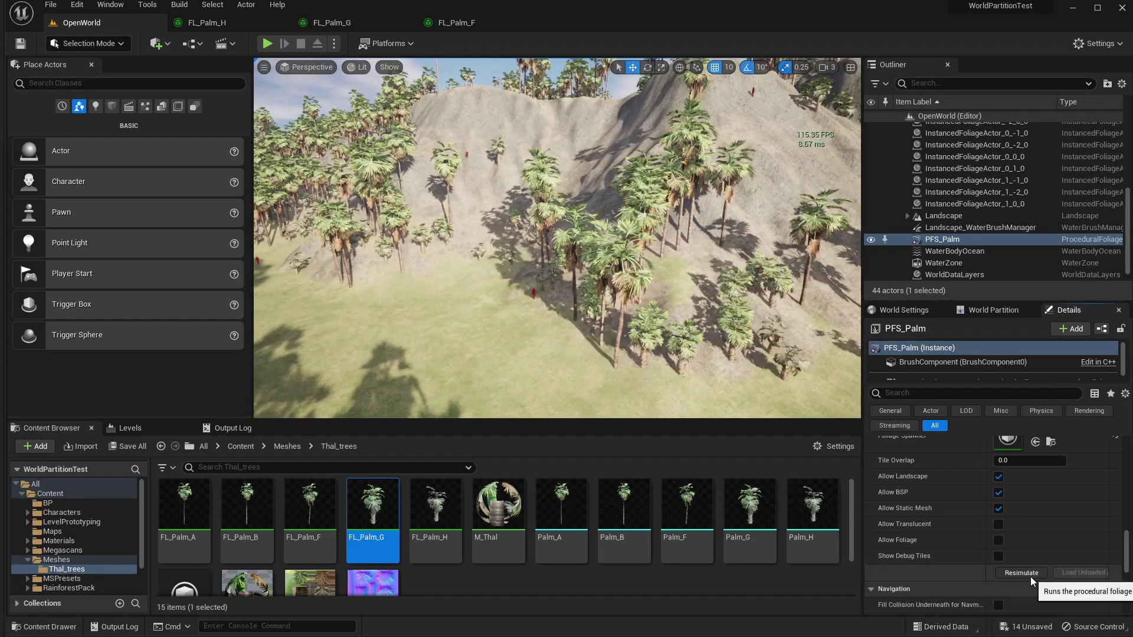
{"action": "right_click_drag", "start_coordinate": [684, 366], "coordinate": [596, 345]}
{"action": "right_click_drag", "start_coordinate": [519, 338], "coordinate": [494, 334]}
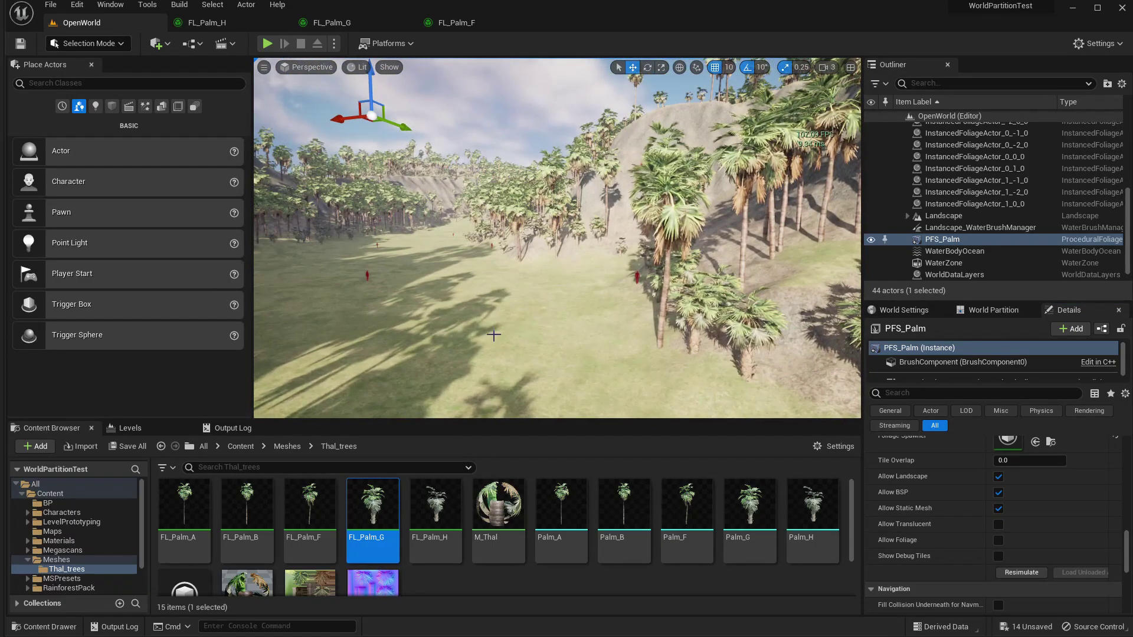
Step: Set FL_Palm_H's Initial Seed Density to 5.0, save it, and resimulate the palm foliage in the OpenWorld level
{"action": "left_click", "coordinate": [248, 23]}
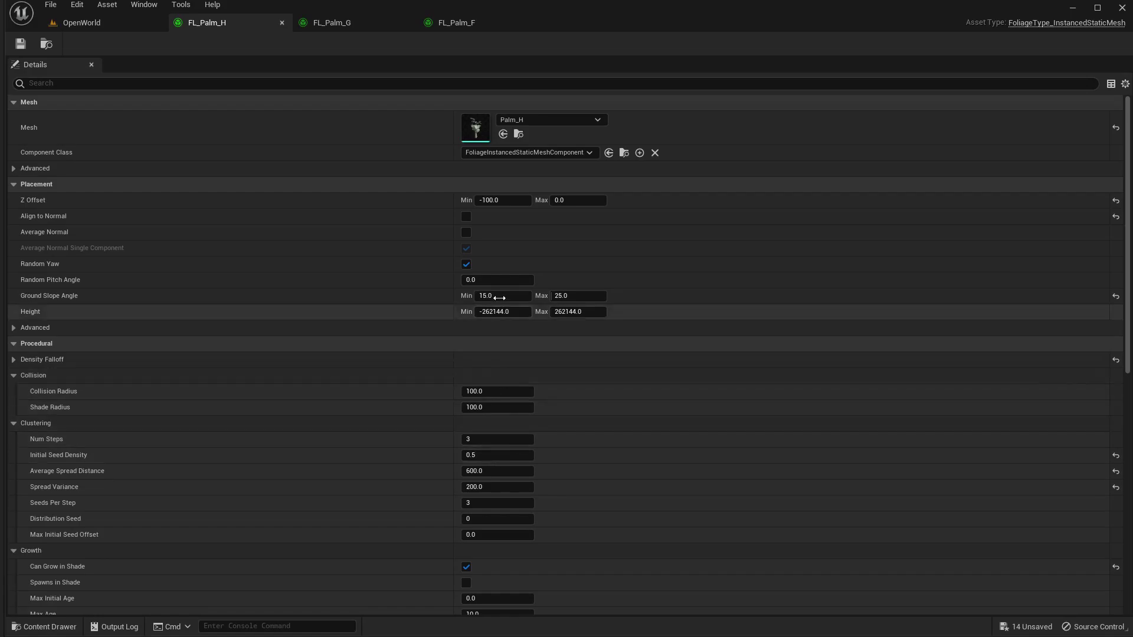
{"action": "left_click", "coordinate": [494, 452]}
{"action": "key", "text": "ctrl+c"}
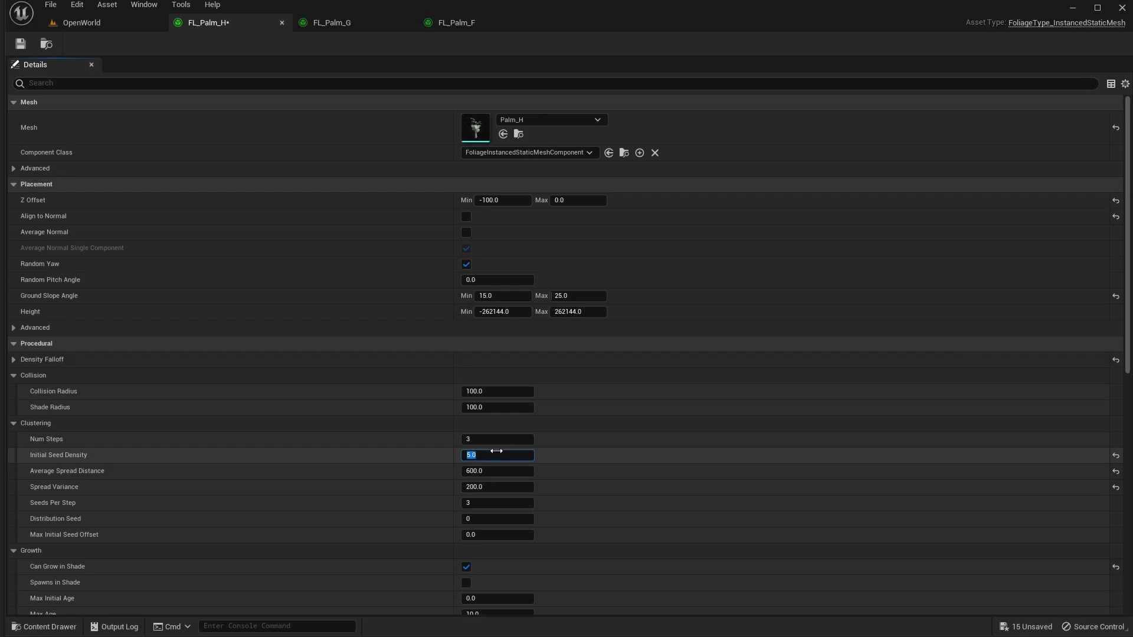
{"action": "left_click", "coordinate": [20, 43]}
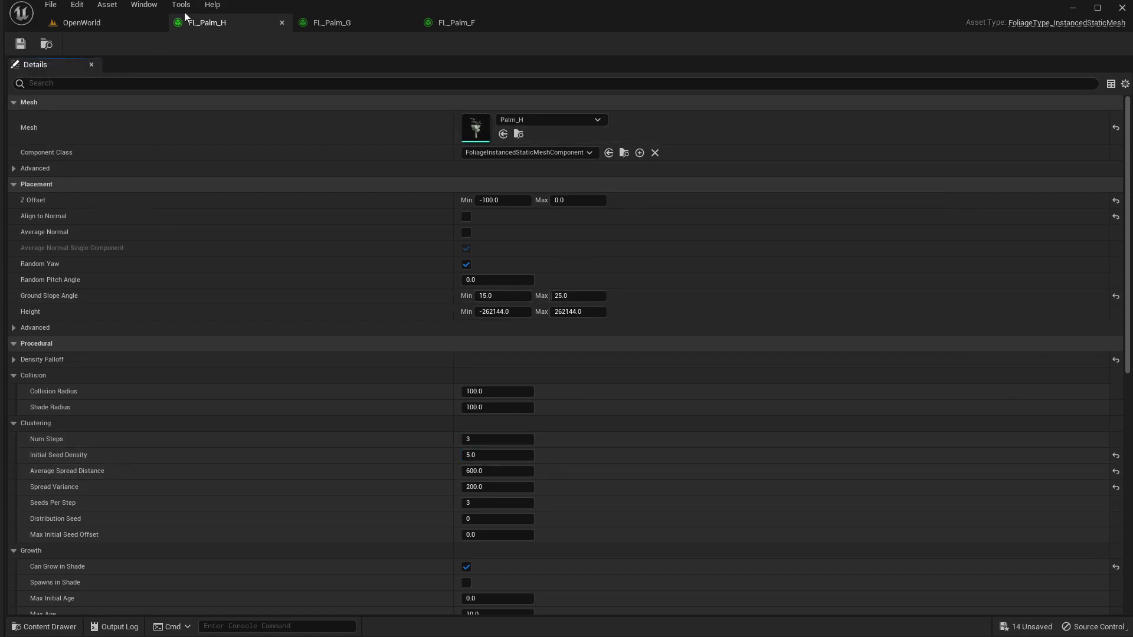
{"action": "left_click", "coordinate": [133, 23]}
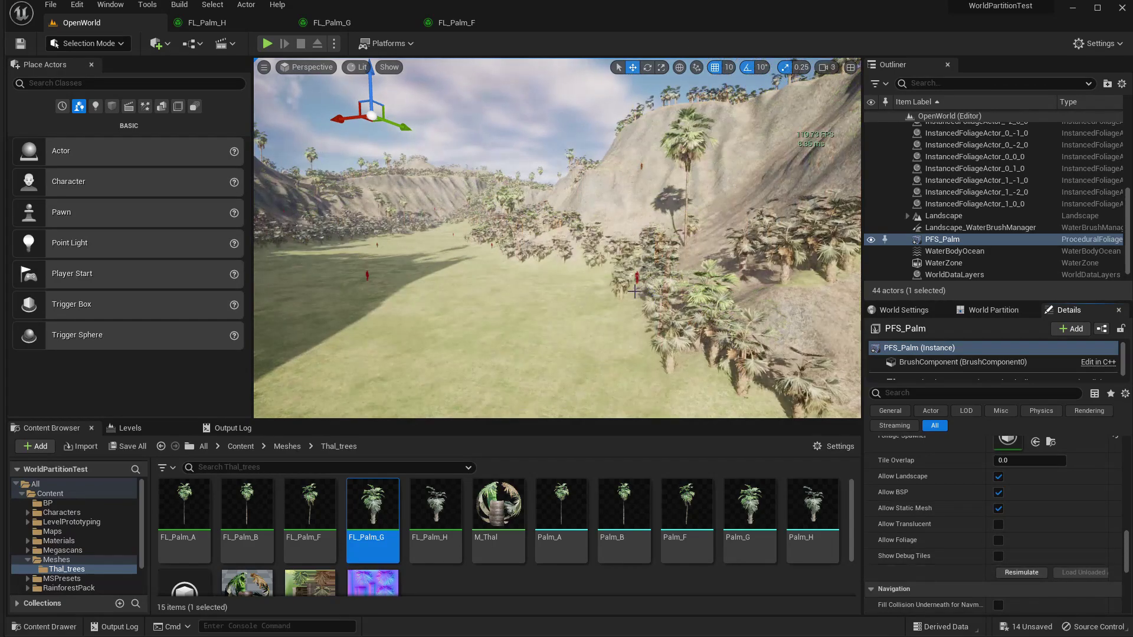
{"action": "right_click_drag", "start_coordinate": [658, 303], "coordinate": [848, 325]}
{"action": "key", "text": "w"}
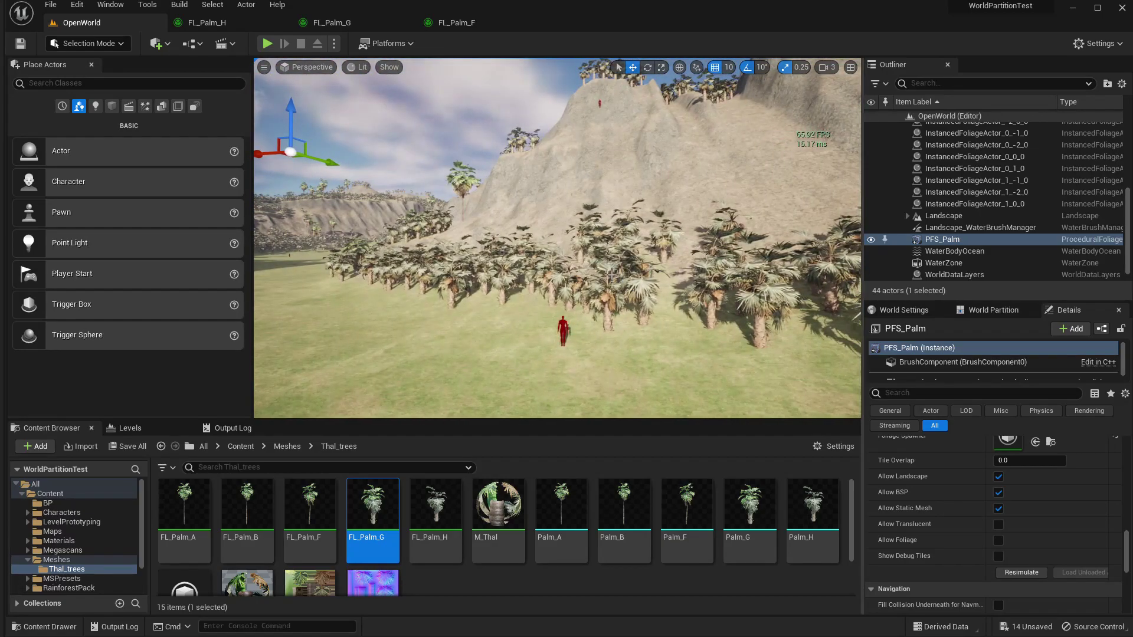
{"action": "right_click_drag", "start_coordinate": [767, 320], "coordinate": [1059, 359]}
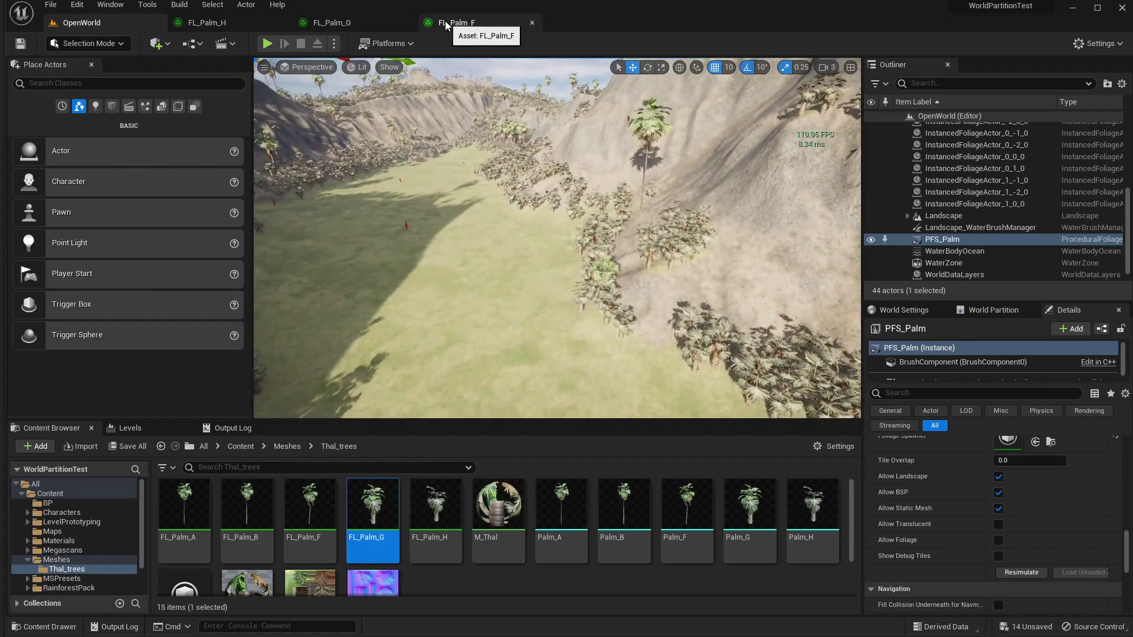
Step: Restore FL_Palm_H's previous Initial Seed Density and resimulate the palm foliage in the OpenWorld level
{"action": "left_click", "coordinate": [445, 20]}
{"action": "left_click", "coordinate": [250, 18]}
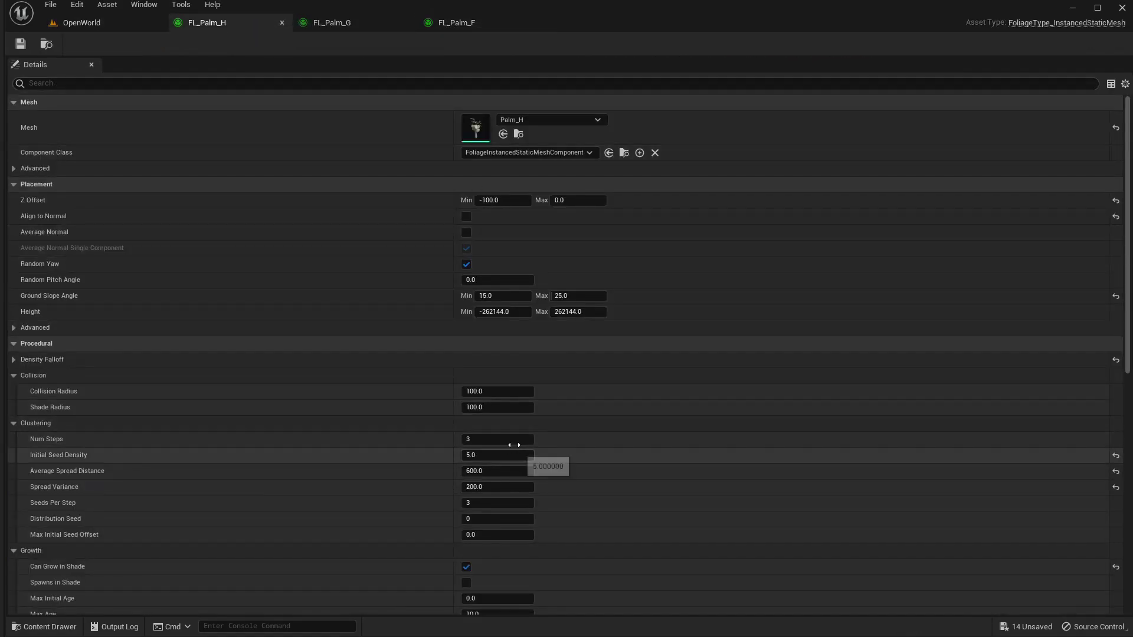
{"action": "right_click", "coordinate": [682, 455]}
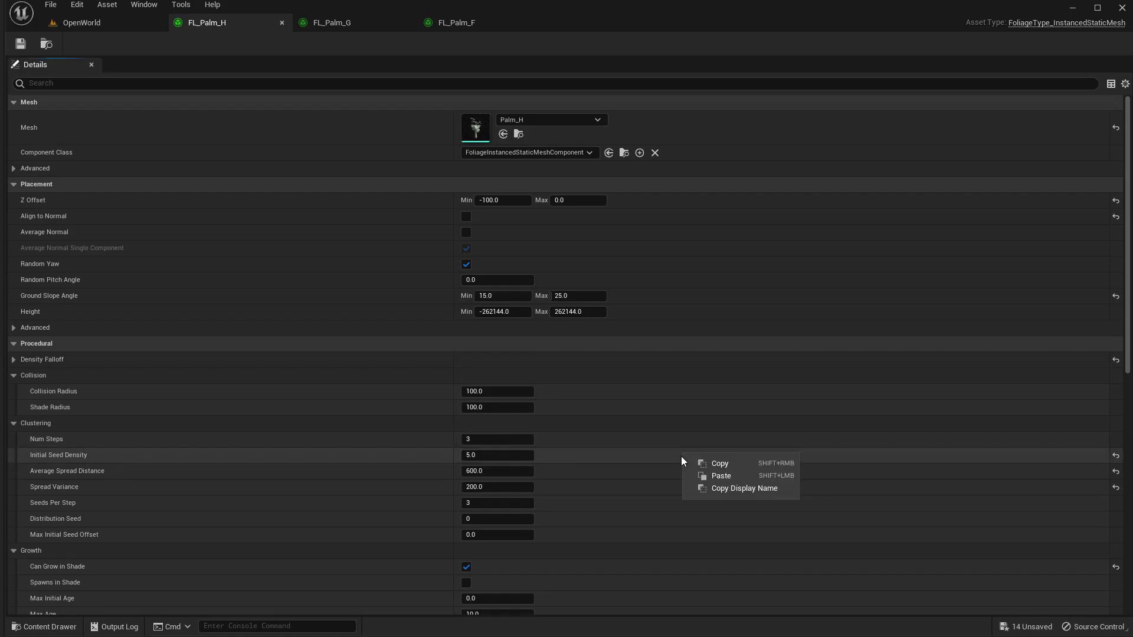
{"action": "left_click", "coordinate": [720, 476]}
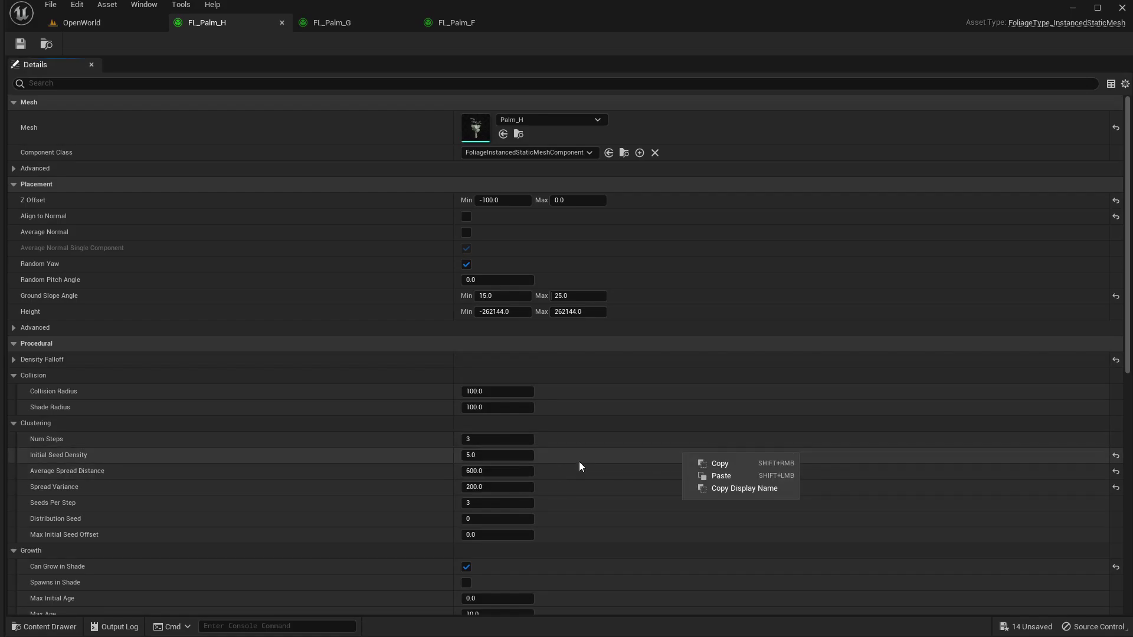
{"action": "left_click", "coordinate": [76, 20]}
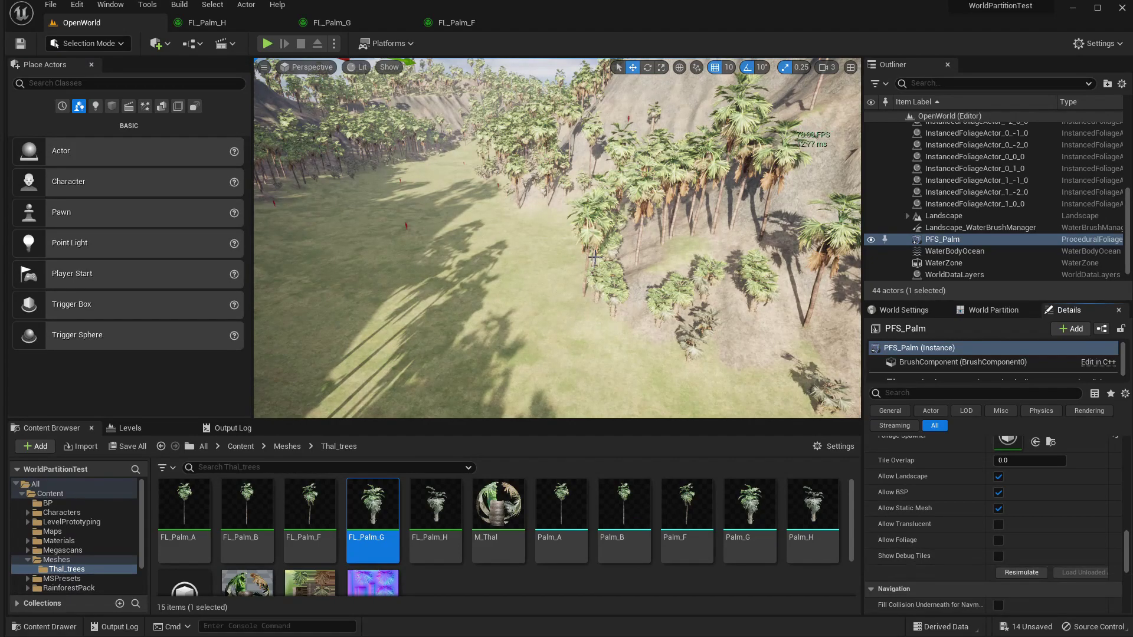
{"action": "key", "text": "w"}
{"action": "right_click_drag", "start_coordinate": [557, 239], "coordinate": [496, 207]}
{"action": "key", "text": "d"}
{"action": "key", "text": "F11"}
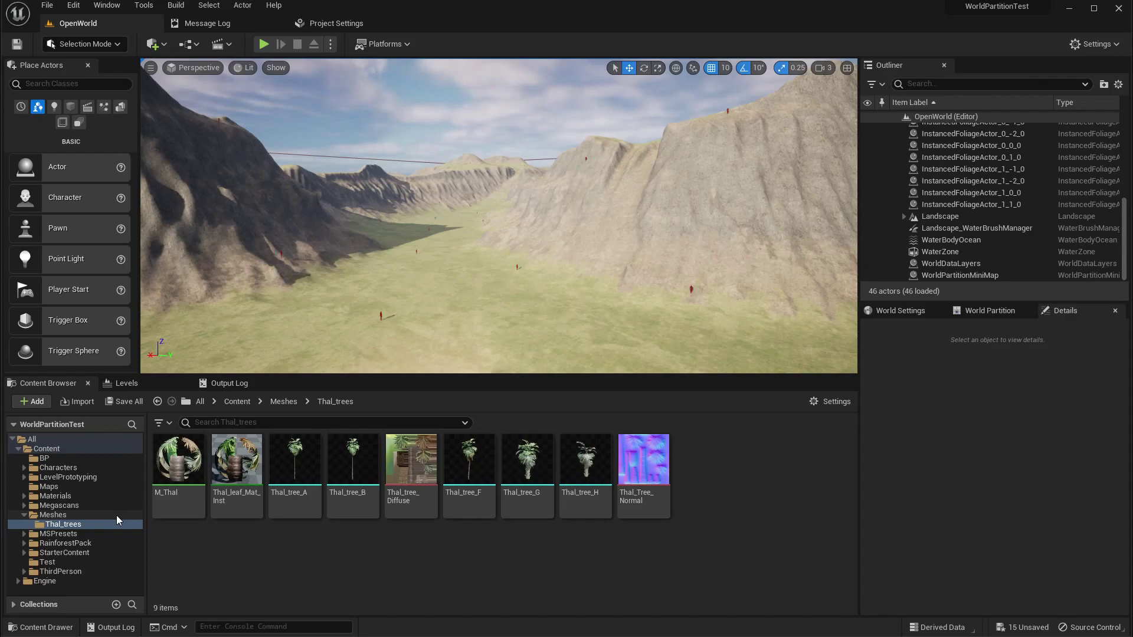
{"action": "mouse_move", "coordinate": [549, 295]}
{"action": "right_mouse_down"}
{"action": "mouse_move", "coordinate": [455, 295]}
{"action": "mouse_move", "coordinate": [437, 321]}
{"action": "mouse_move", "coordinate": [463, 330]}
{"action": "mouse_move", "coordinate": [481, 307]}
{"action": "mouse_move", "coordinate": [537, 325]}
{"action": "mouse_move", "coordinate": [525, 331]}
{"action": "mouse_move", "coordinate": [596, 319]}
{"action": "mouse_move", "coordinate": [534, 295]}
{"action": "mouse_move", "coordinate": [546, 292]}
{"action": "right_mouse_up"}
{"action": "key", "text": "w"}
{"action": "key", "text": "w"}
{"action": "key", "text": "w"}
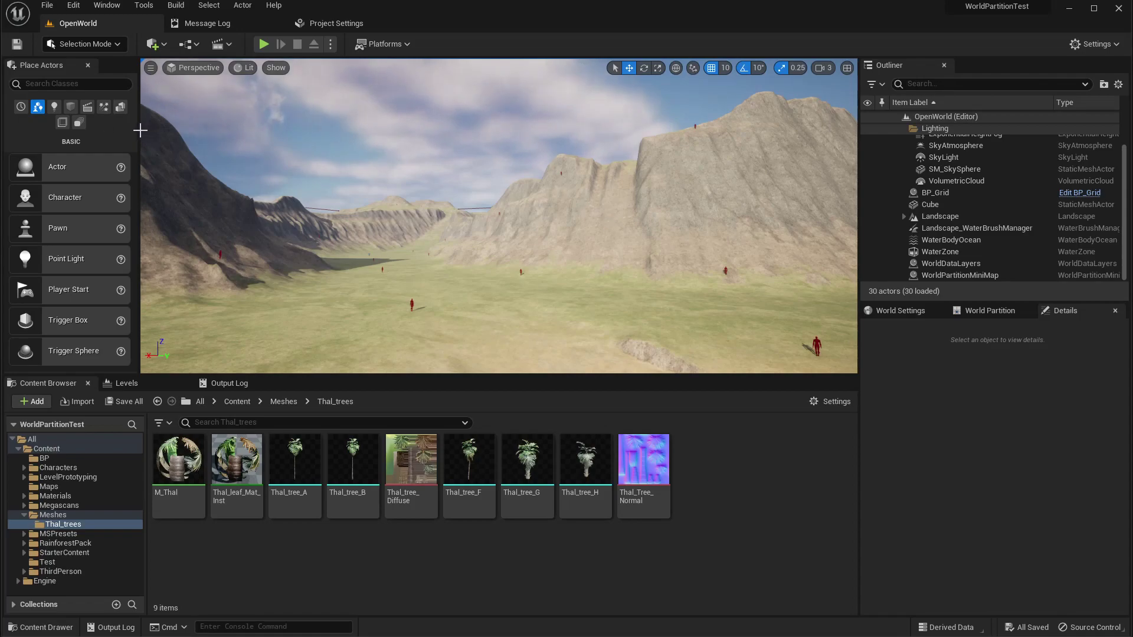
Step: Widen the actor placement area slightly and close the Project Settings and Message Log
{"action": "left_click_drag", "start_coordinate": [140, 130], "coordinate": [168, 129]}
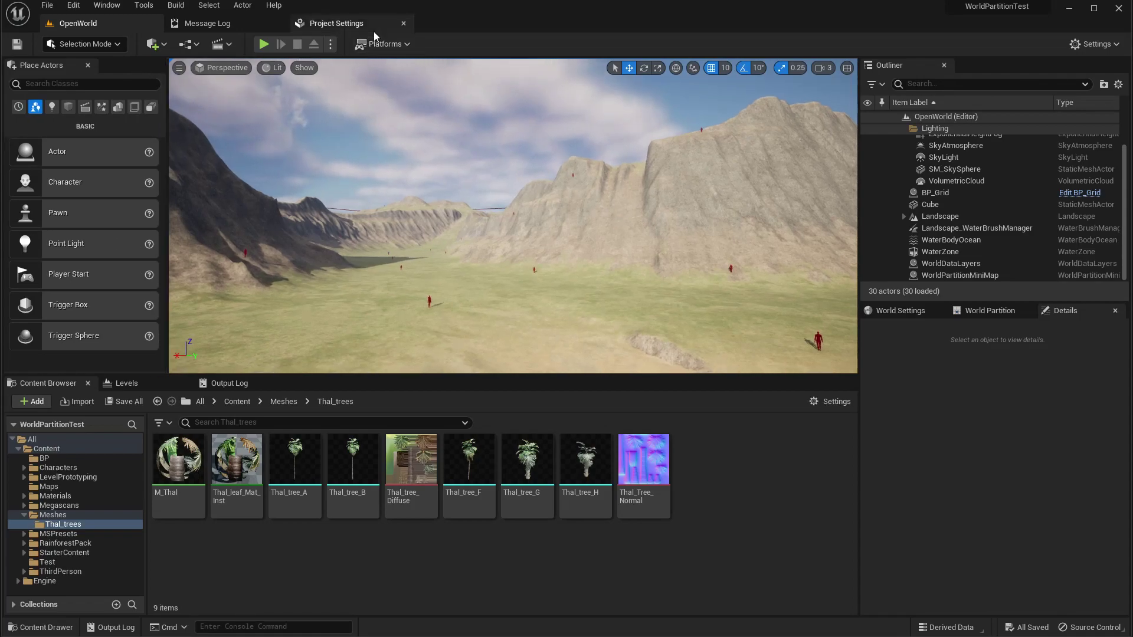
{"action": "left_click", "coordinate": [404, 23]}
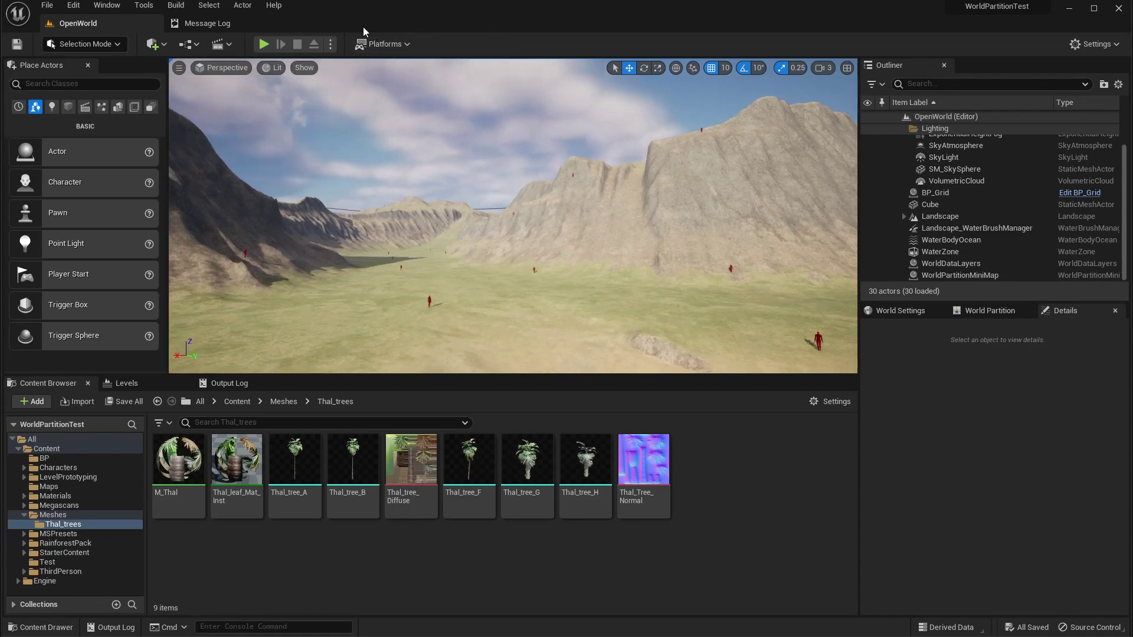
{"action": "left_click", "coordinate": [279, 24]}
Step: Check the Procedural Foliage option in the Experimental editor preferences, then close the preferences
{"action": "left_click", "coordinate": [74, 5]}
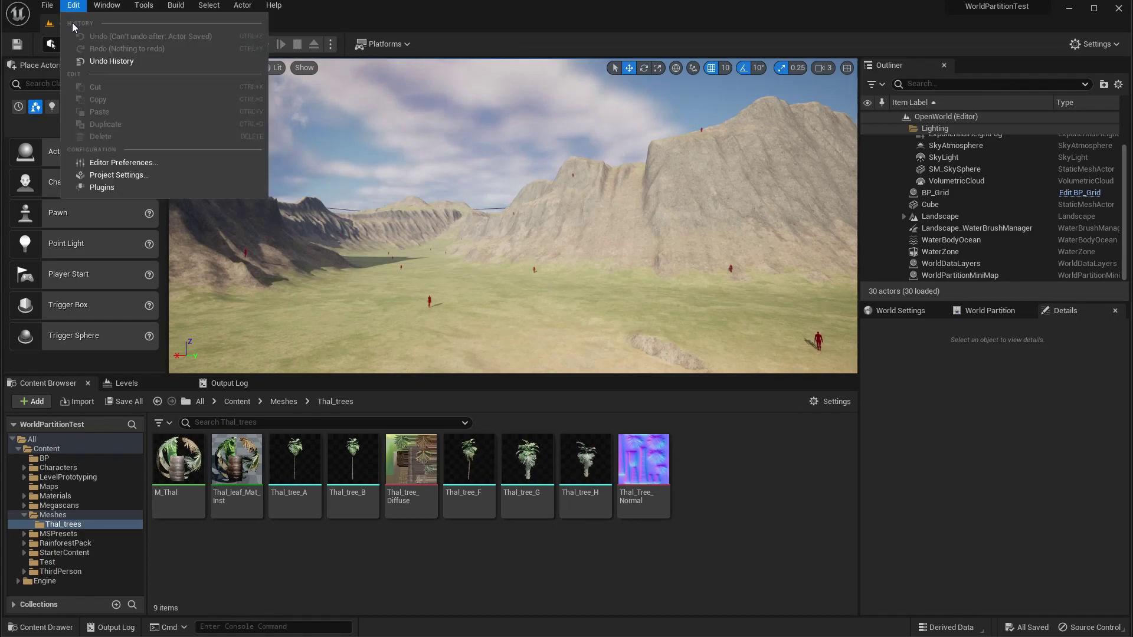
{"action": "left_click", "coordinate": [133, 162]}
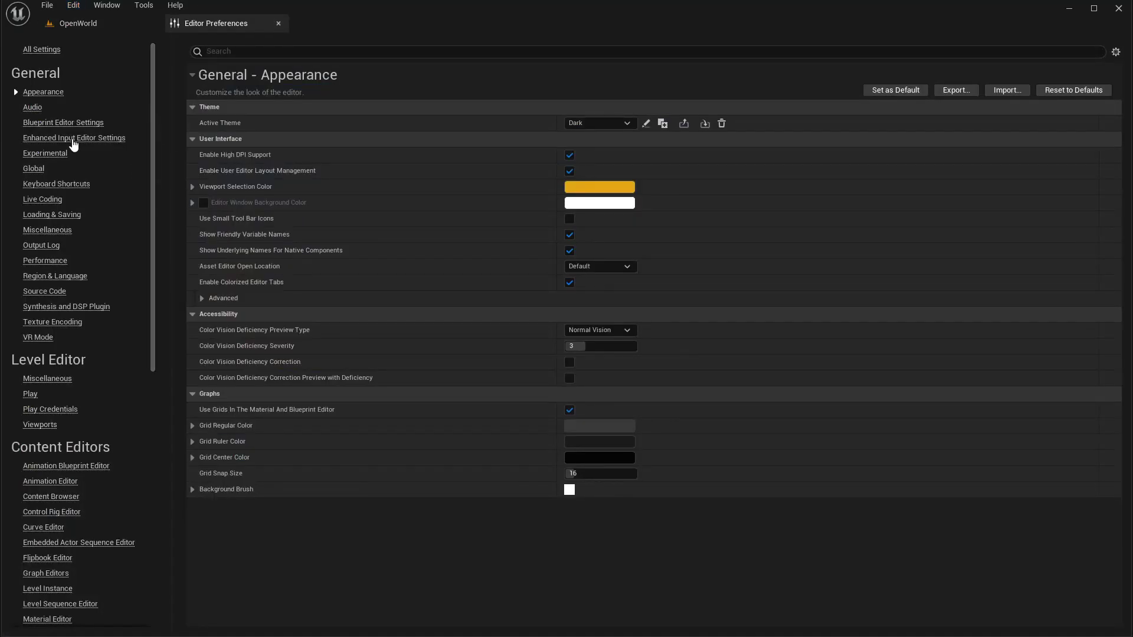
{"action": "left_click", "coordinate": [52, 154]}
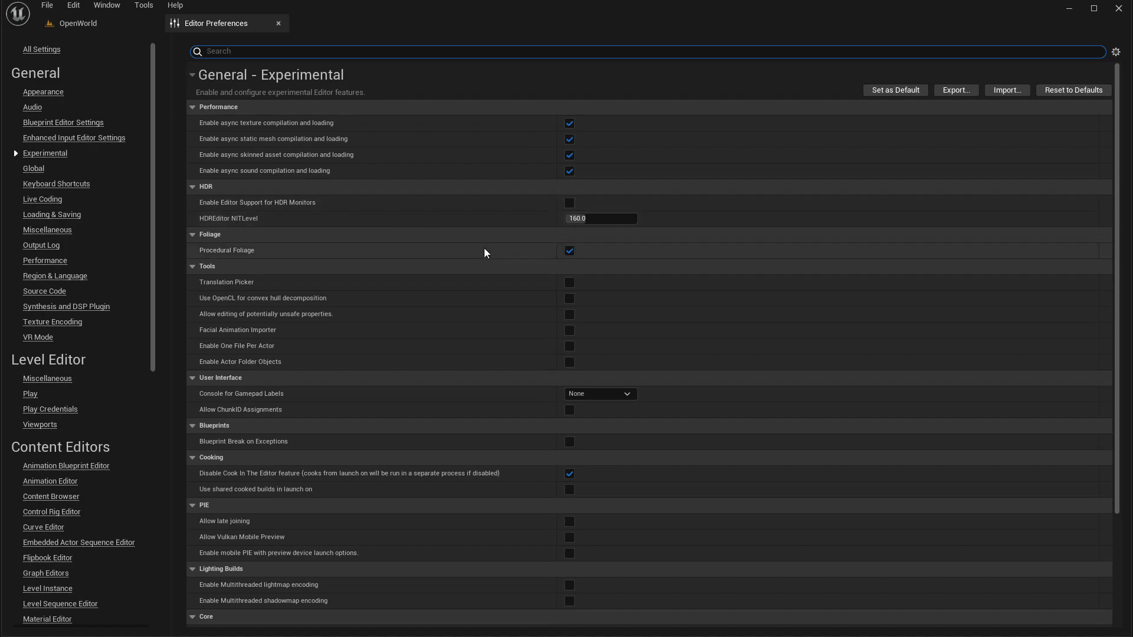
{"action": "scroll", "coordinate": [484, 253], "scroll_direction": "down", "scroll_amount": 2}
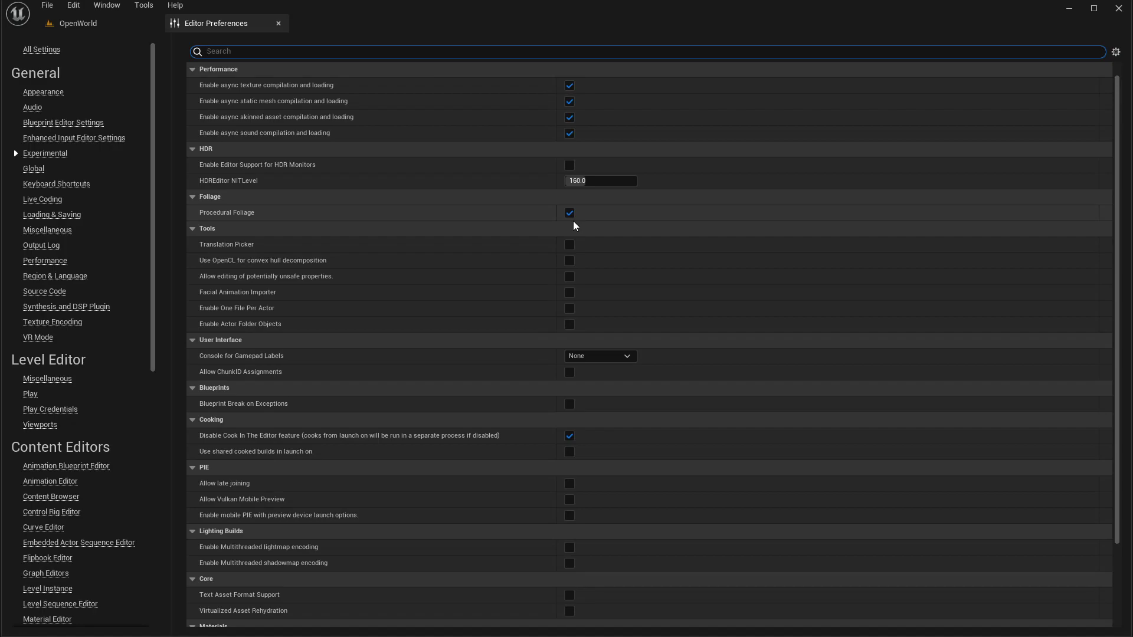
{"action": "left_click", "coordinate": [279, 25]}
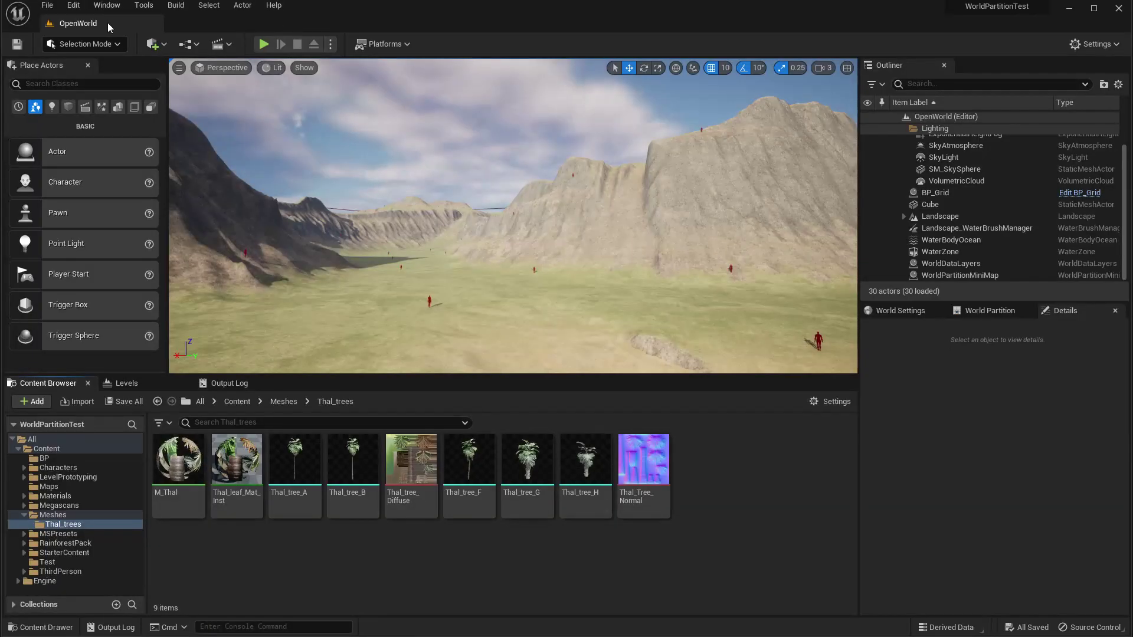
Step: Search the placeable actors for "procedu" and place a ProceduralFoliageVolume on the valley floor
{"action": "left_click", "coordinate": [73, 83]}
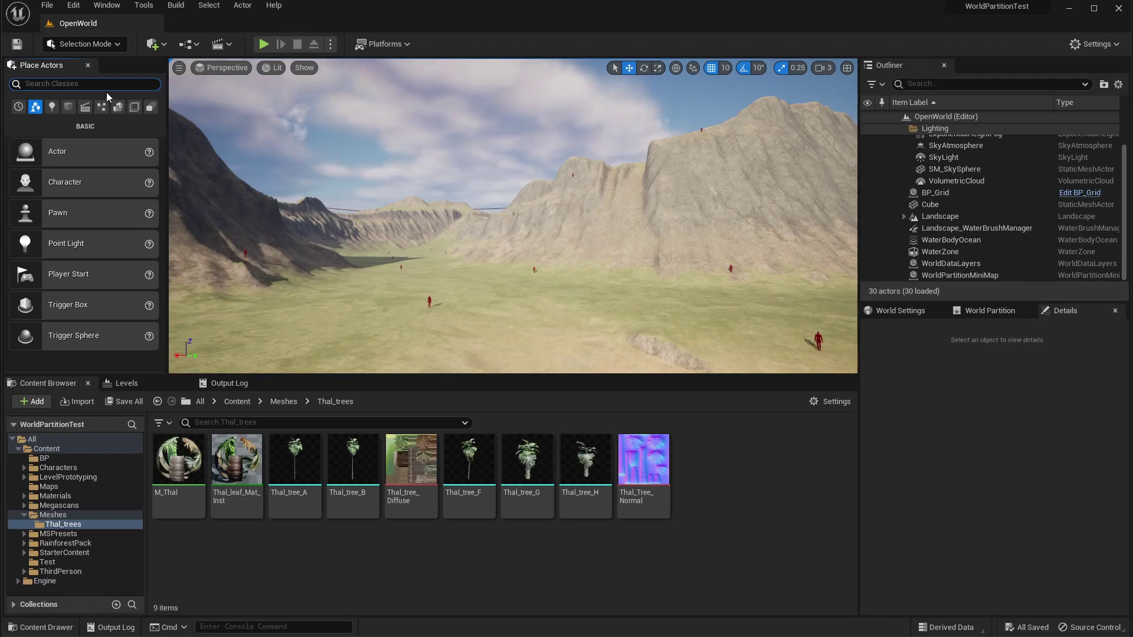
{"action": "type", "text": "procedu"}
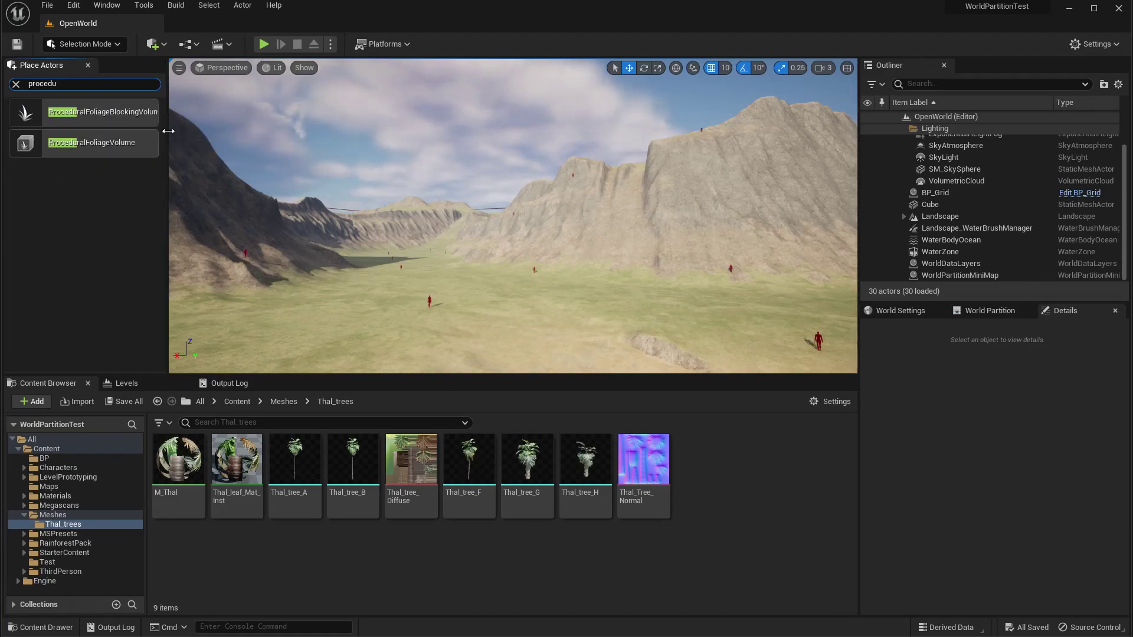
{"action": "left_click_drag", "start_coordinate": [168, 130], "coordinate": [195, 129]}
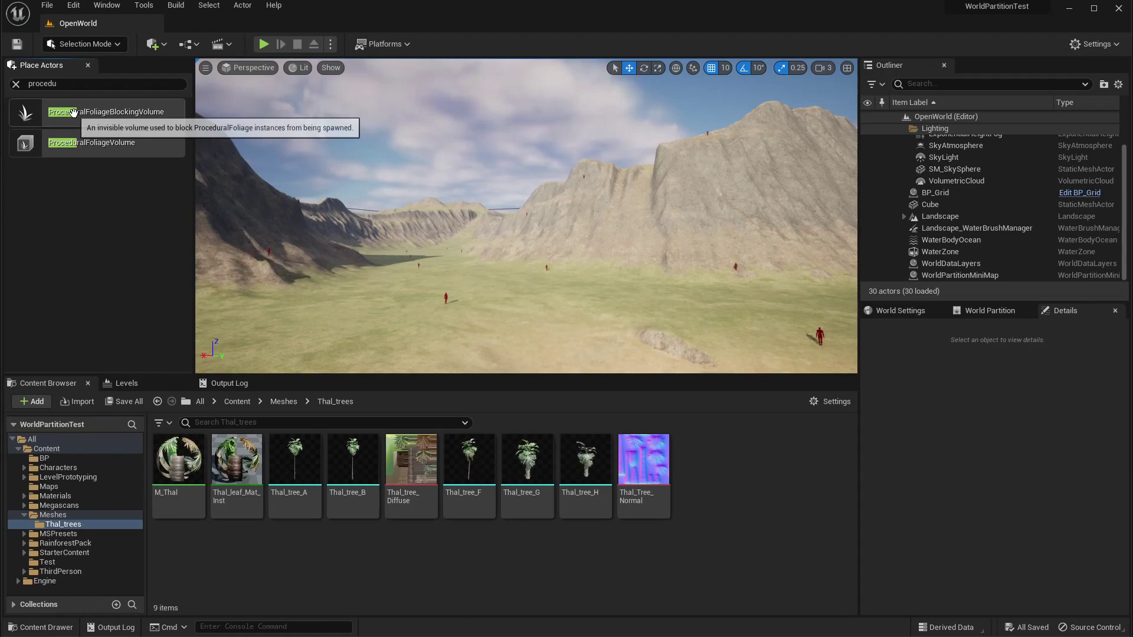
{"action": "right_click_drag", "start_coordinate": [462, 263], "coordinate": [407, 262]}
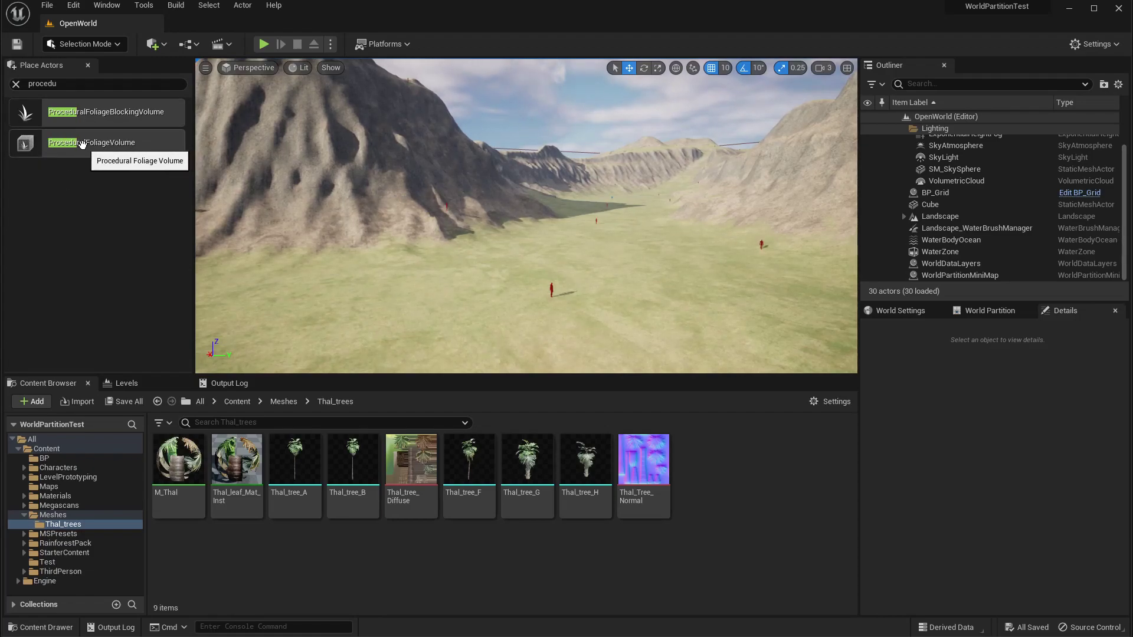
{"action": "left_click_drag", "start_coordinate": [82, 144], "coordinate": [607, 237]}
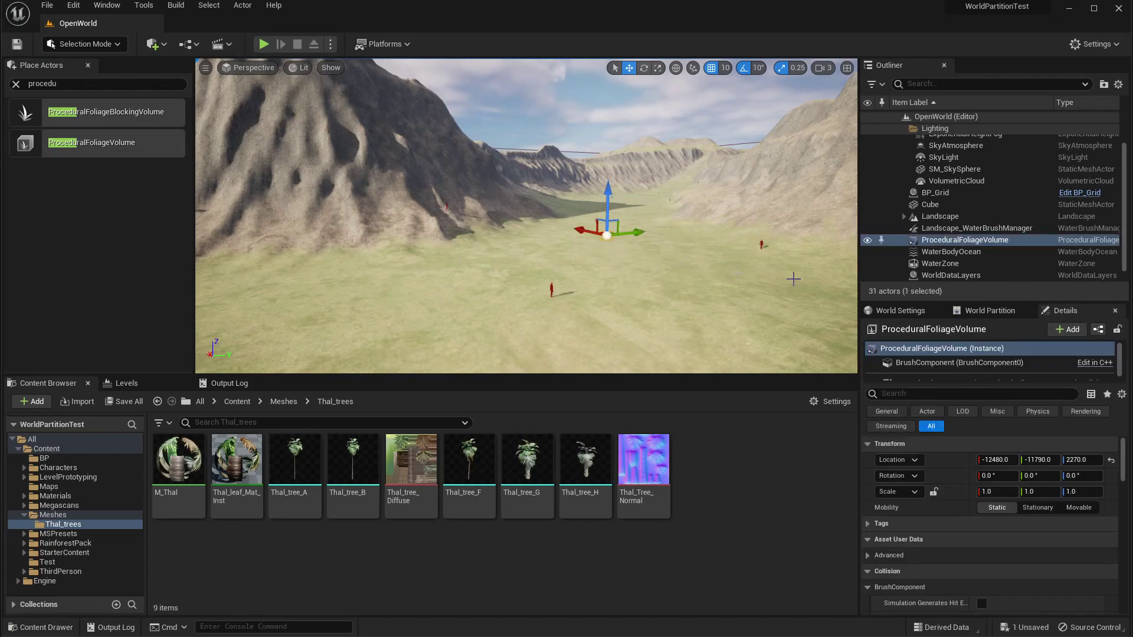
Step: Reset the ProceduralFoliageVolume's location to 0, 0, 0 and switch the viewport to the Left orthographic view
{"action": "left_click", "coordinate": [1111, 460]}
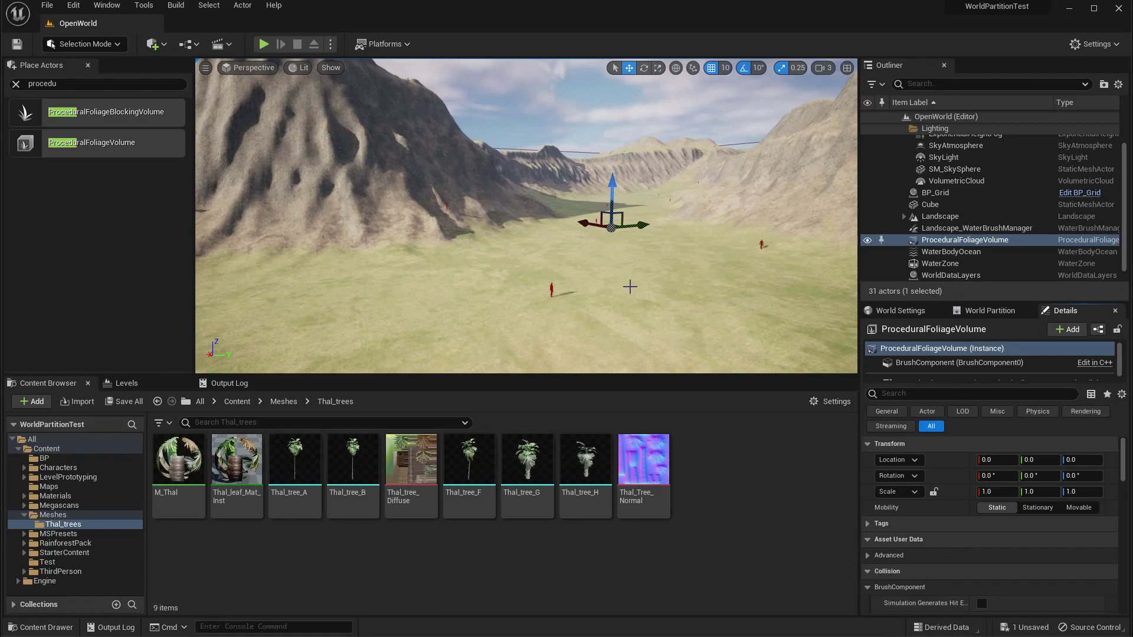
{"action": "right_click_drag", "start_coordinate": [629, 286], "coordinate": [654, 274]}
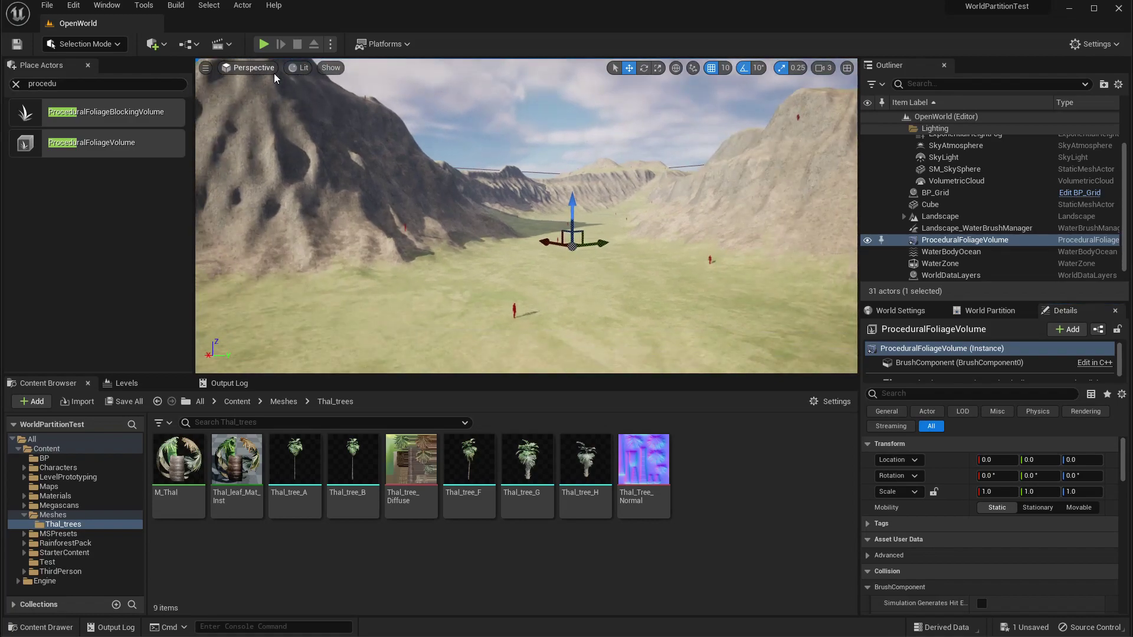
{"action": "left_click", "coordinate": [305, 70]}
{"action": "left_click", "coordinate": [252, 70]}
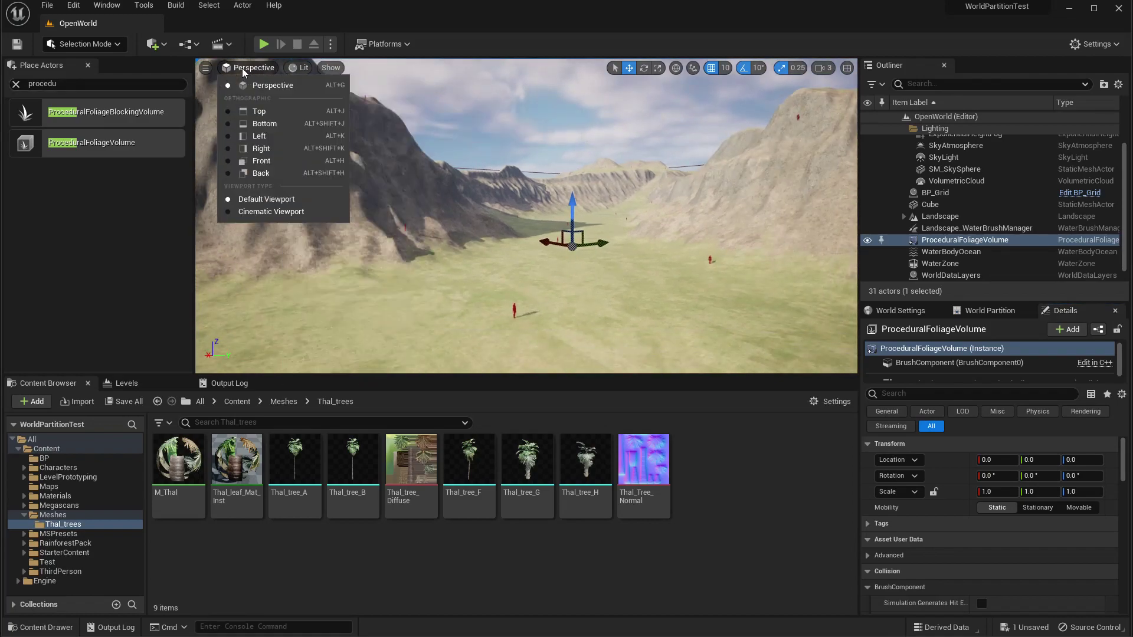
{"action": "left_click", "coordinate": [271, 137]}
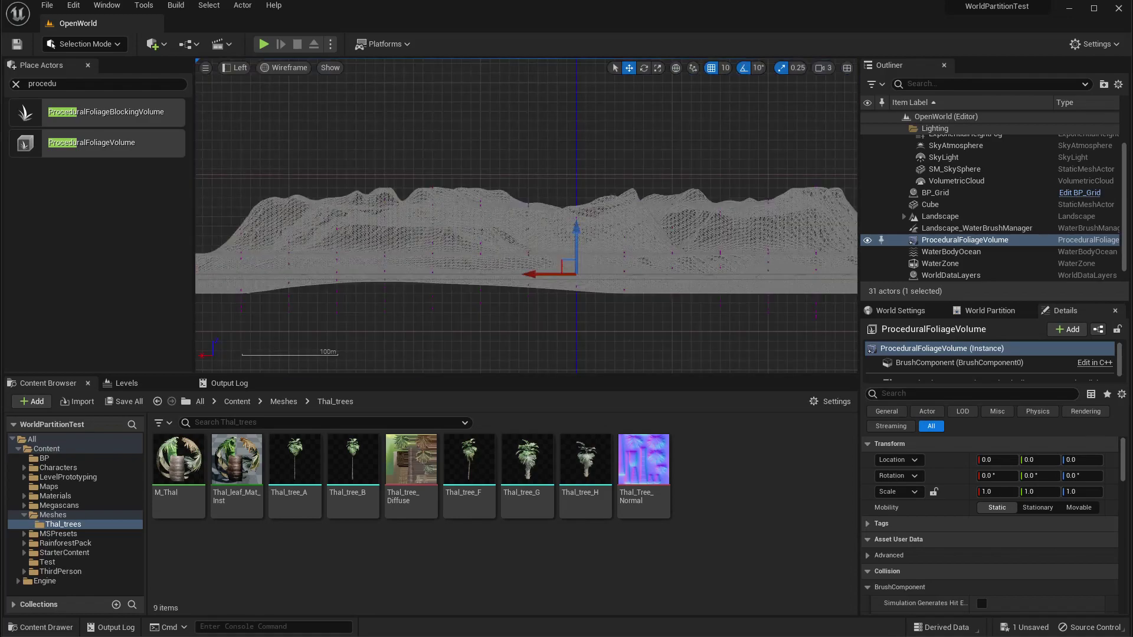
Step: Set the ProceduralFoliageVolume's scale to 500 in X, 500 in Y and 50 in Z
{"action": "left_click", "coordinate": [997, 491]}
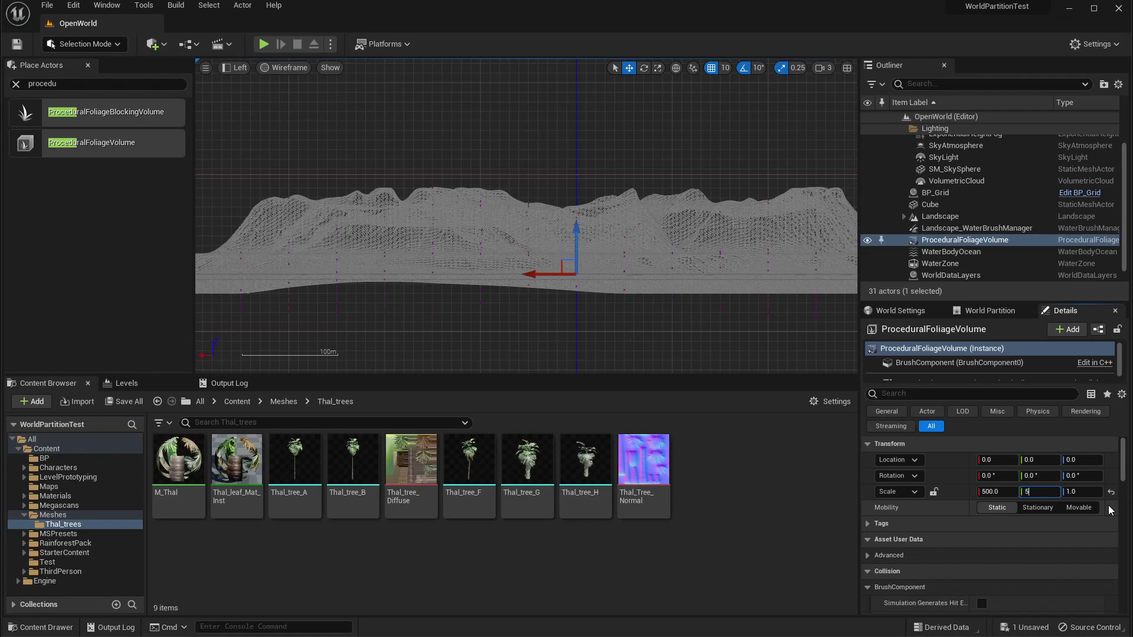
{"action": "key", "text": "Return"}
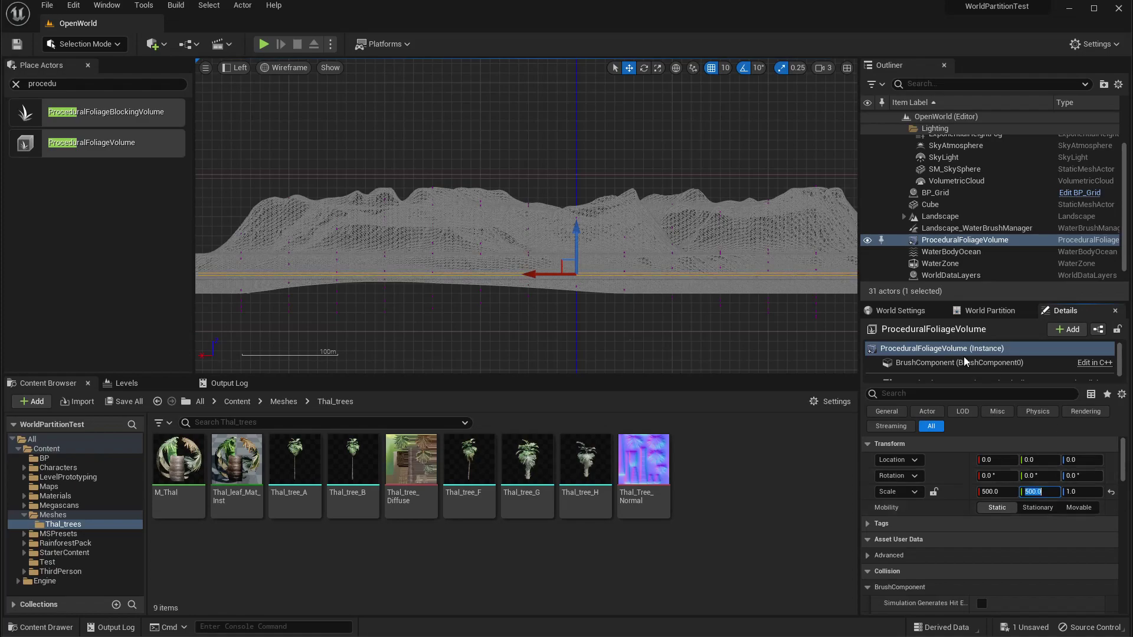
{"action": "scroll", "coordinate": [445, 257], "scroll_direction": "down", "scroll_amount": 3}
{"action": "key", "text": "f"}
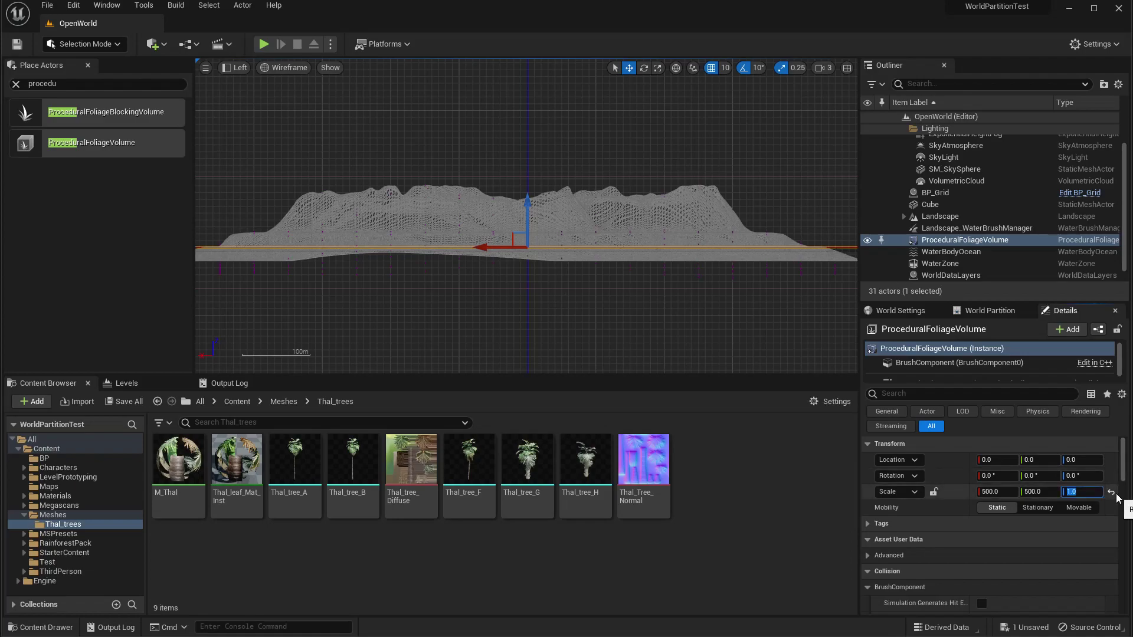
{"action": "type", "text": "50"}
{"action": "key", "text": "Return"}
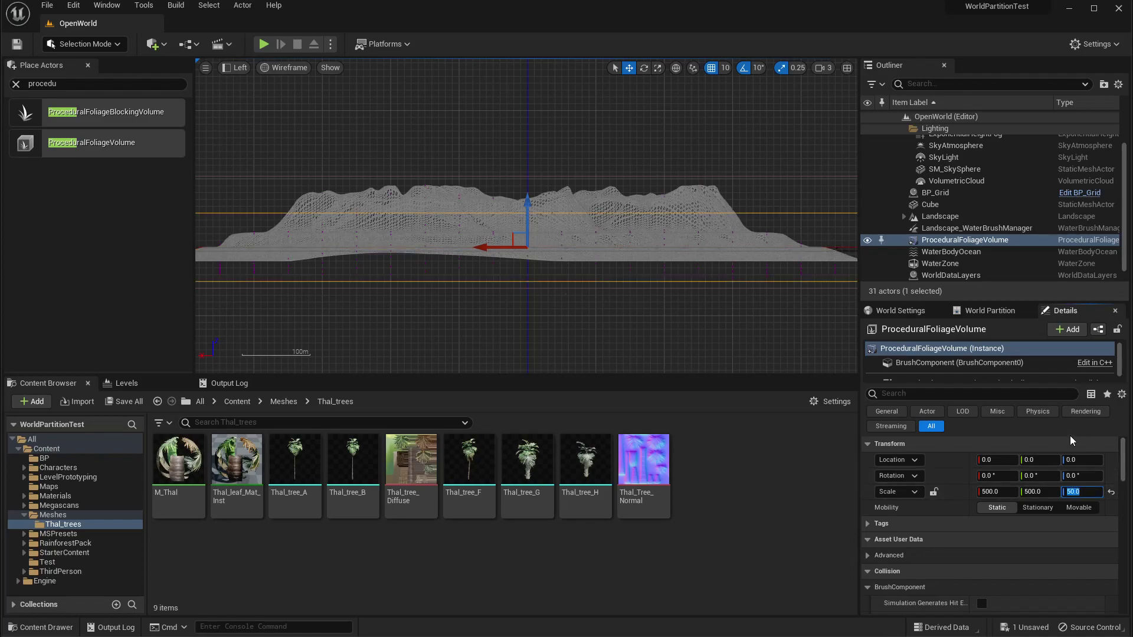
Step: Raise the foliage volume to a Z location of about 7320 and set its X and Y scale to 400
{"action": "scroll", "coordinate": [432, 250], "scroll_direction": "down", "scroll_amount": 2}
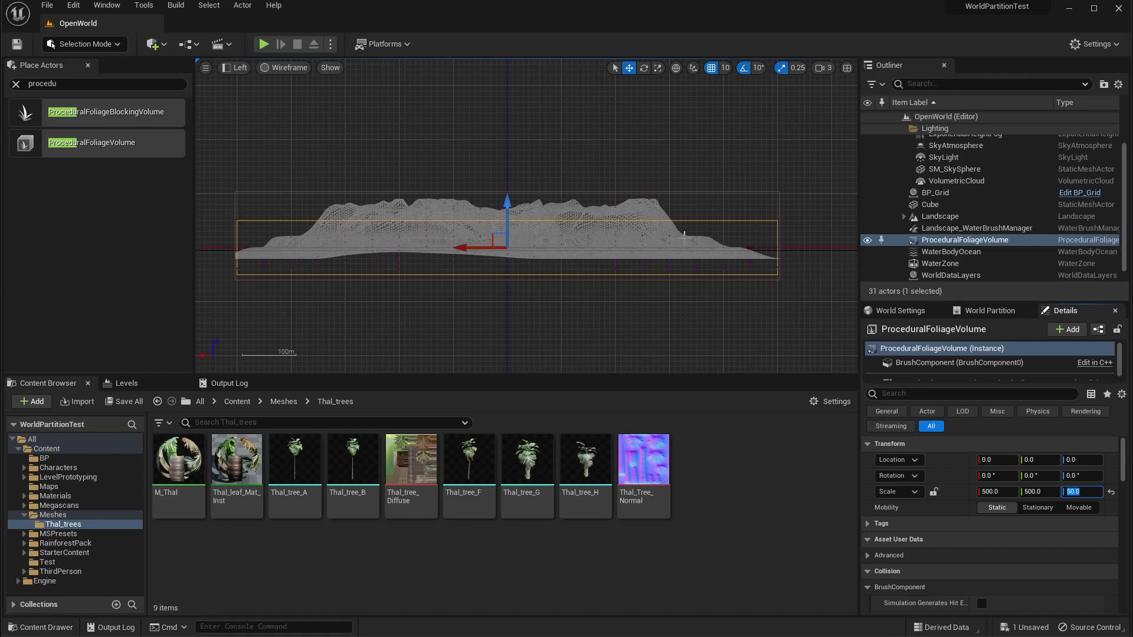
{"action": "left_click_drag", "start_coordinate": [507, 200], "coordinate": [515, 160]}
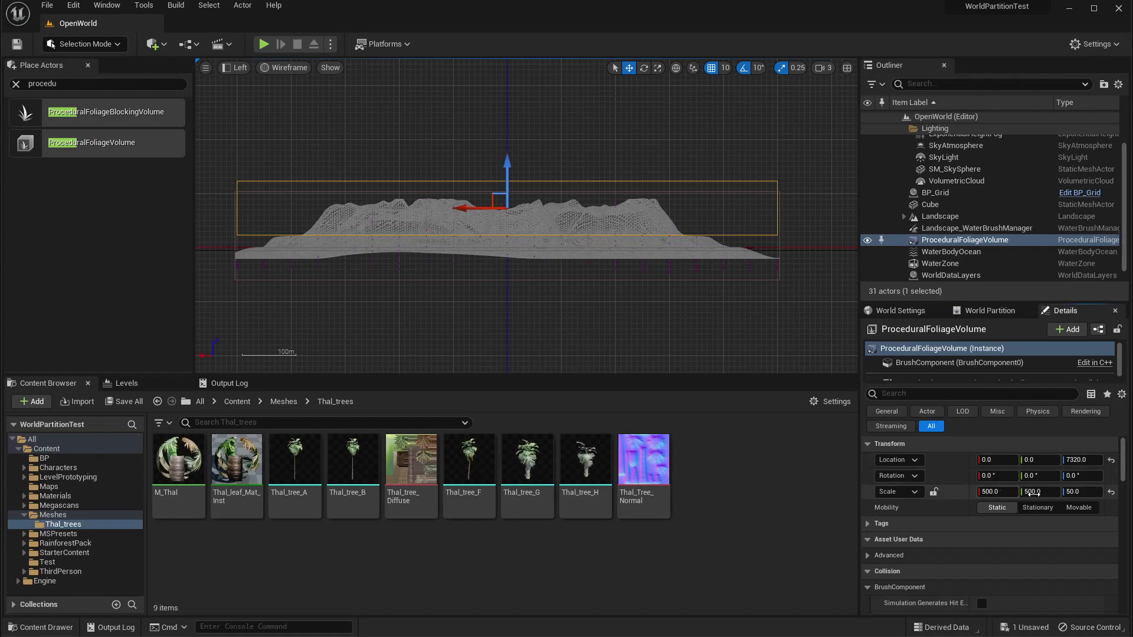
{"action": "left_click", "coordinate": [997, 491]}
{"action": "type", "text": "400"}
{"action": "key", "text": "Tab"}
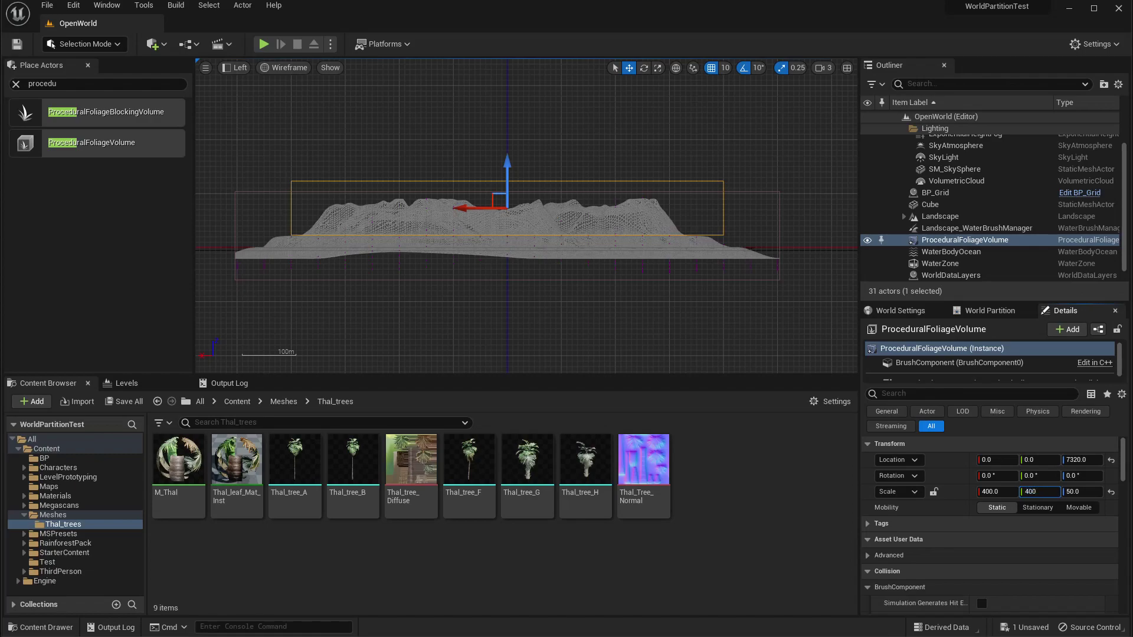
{"action": "key", "text": "Return"}
Step: Check how the foliage volume covers the landscape in the Front orthographic view, and return to the Perspective view
{"action": "left_click", "coordinate": [236, 69]}
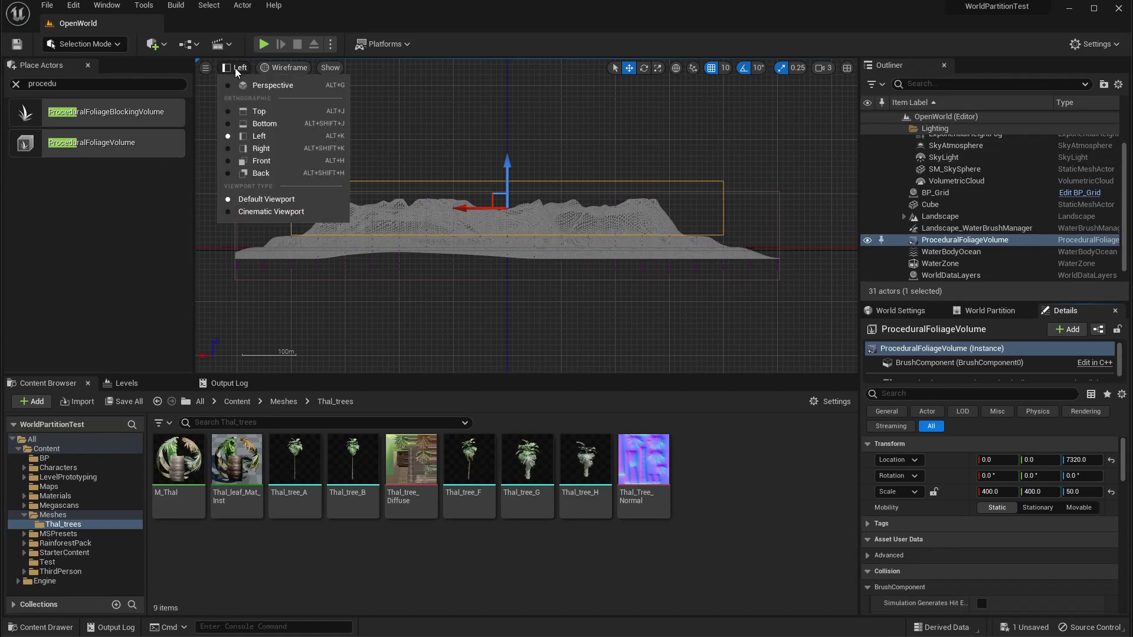
{"action": "left_click", "coordinate": [281, 161]}
{"action": "scroll", "coordinate": [487, 246], "scroll_direction": "down", "scroll_amount": 5}
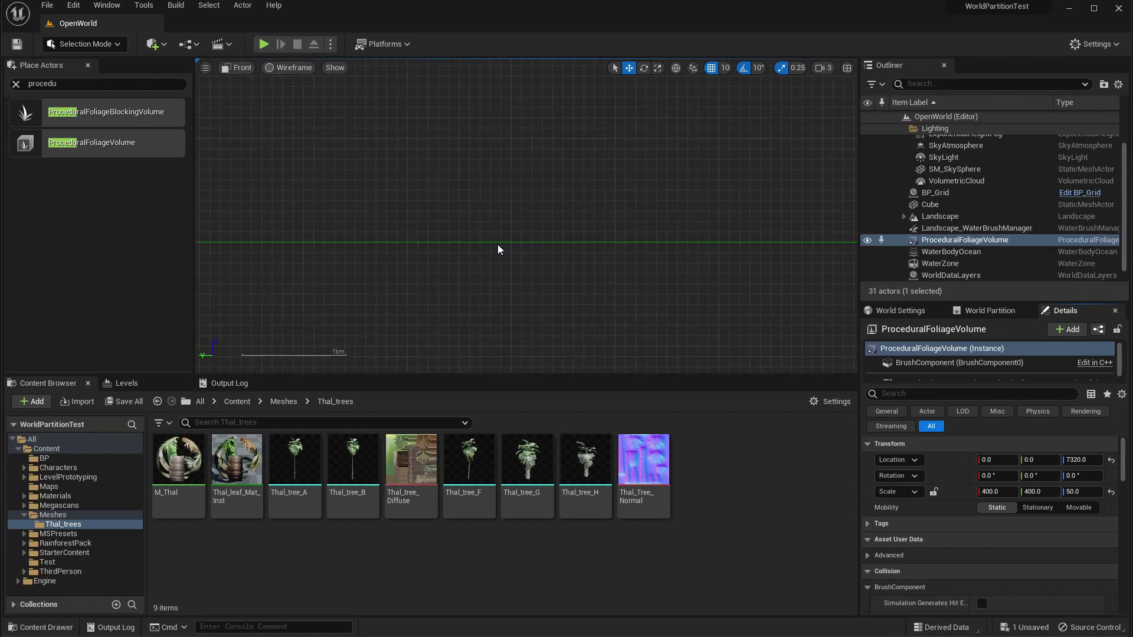
{"action": "scroll", "coordinate": [254, 242], "scroll_direction": "up", "scroll_amount": 5}
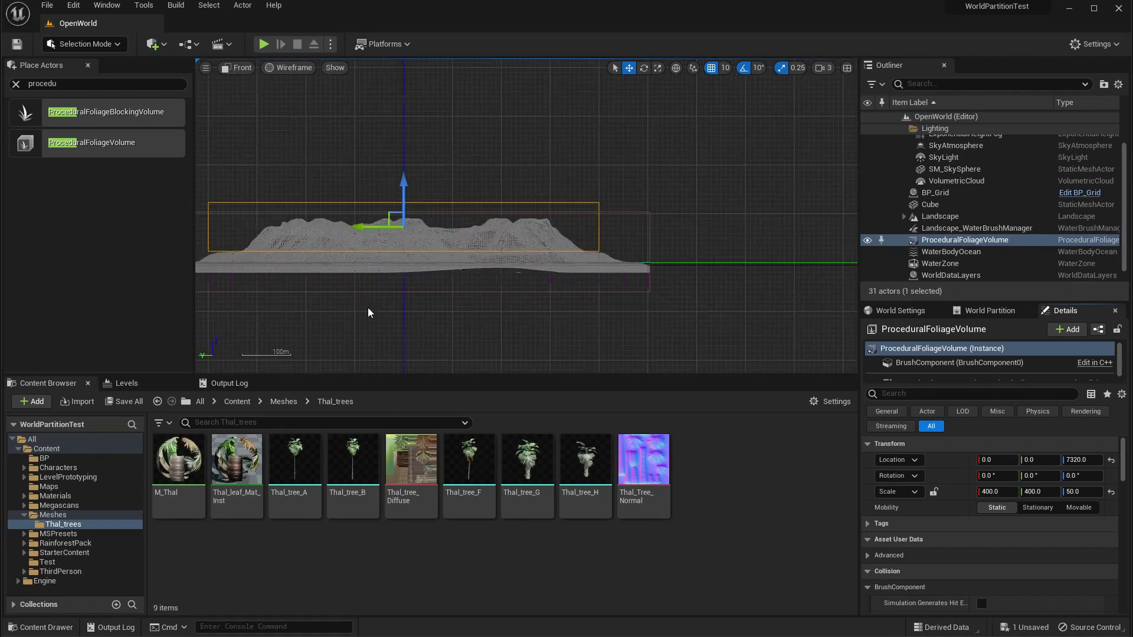
{"action": "scroll", "coordinate": [503, 263], "scroll_direction": "up", "scroll_amount": 2}
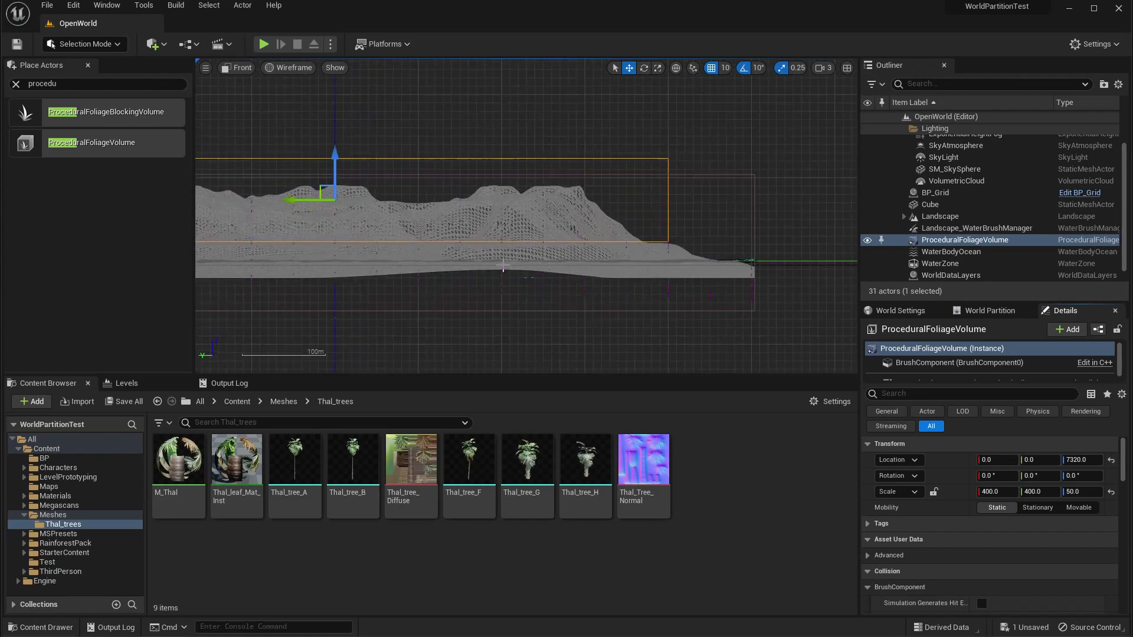
{"action": "scroll", "coordinate": [505, 263], "scroll_direction": "down", "scroll_amount": 1}
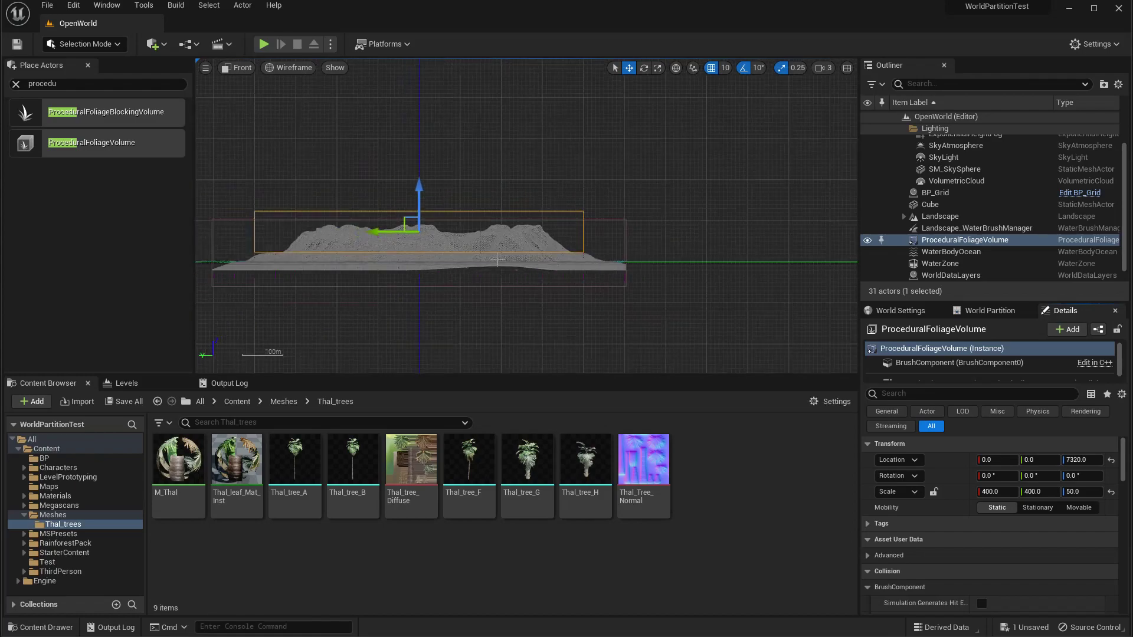
{"action": "left_click", "coordinate": [239, 68]}
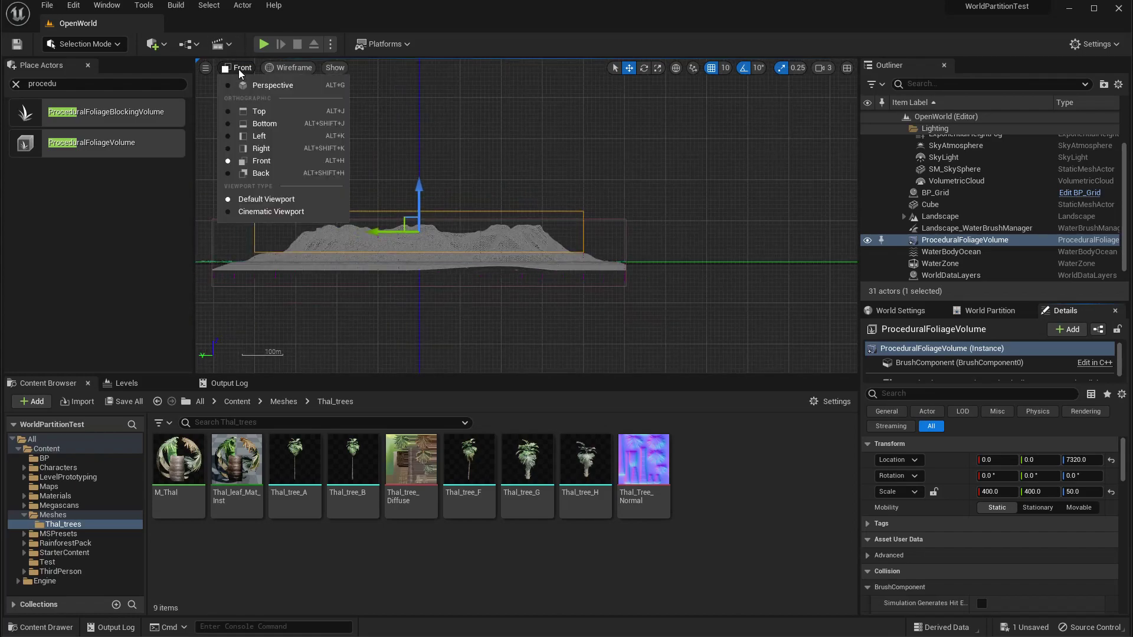
{"action": "left_click", "coordinate": [262, 84]}
Step: Place the Thal_tree_A, Thal_tree_B and Thal_tree_F meshes side by side on the valley floor
{"action": "key", "text": "s"}
{"action": "right_click_drag", "start_coordinate": [262, 85], "coordinate": [403, 86]}
{"action": "key", "text": "w"}
{"action": "left_click_drag", "start_coordinate": [295, 460], "coordinate": [498, 299]}
{"action": "key", "text": "s"}
{"action": "right_click_drag", "start_coordinate": [521, 302], "coordinate": [548, 270]}
{"action": "left_click_drag", "start_coordinate": [353, 466], "coordinate": [519, 304]}
{"action": "right_click_drag", "start_coordinate": [519, 304], "coordinate": [478, 283]}
{"action": "key", "text": "s"}
{"action": "left_click_drag", "start_coordinate": [469, 466], "coordinate": [520, 334]}
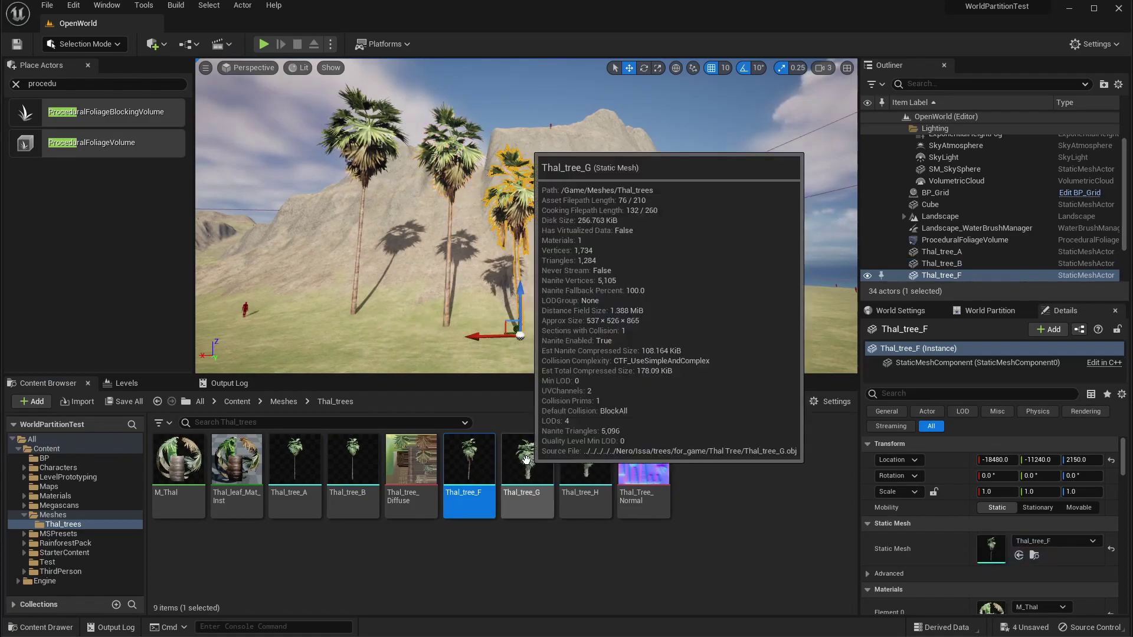
Step: Add the Thal_tree_G and Thal_tree_H meshes to the row of palms and view all five trees together
{"action": "left_click_drag", "start_coordinate": [527, 466], "coordinate": [568, 338]}
{"action": "left_click_drag", "start_coordinate": [585, 466], "coordinate": [619, 345]}
{"action": "key", "text": "d"}
{"action": "right_click_drag", "start_coordinate": [619, 345], "coordinate": [643, 321]}
{"action": "key", "text": "a"}
{"action": "key", "text": "s"}
{"action": "key", "text": "d"}
{"action": "right_click_drag", "start_coordinate": [454, 263], "coordinate": [510, 273]}
{"action": "key", "text": "d"}
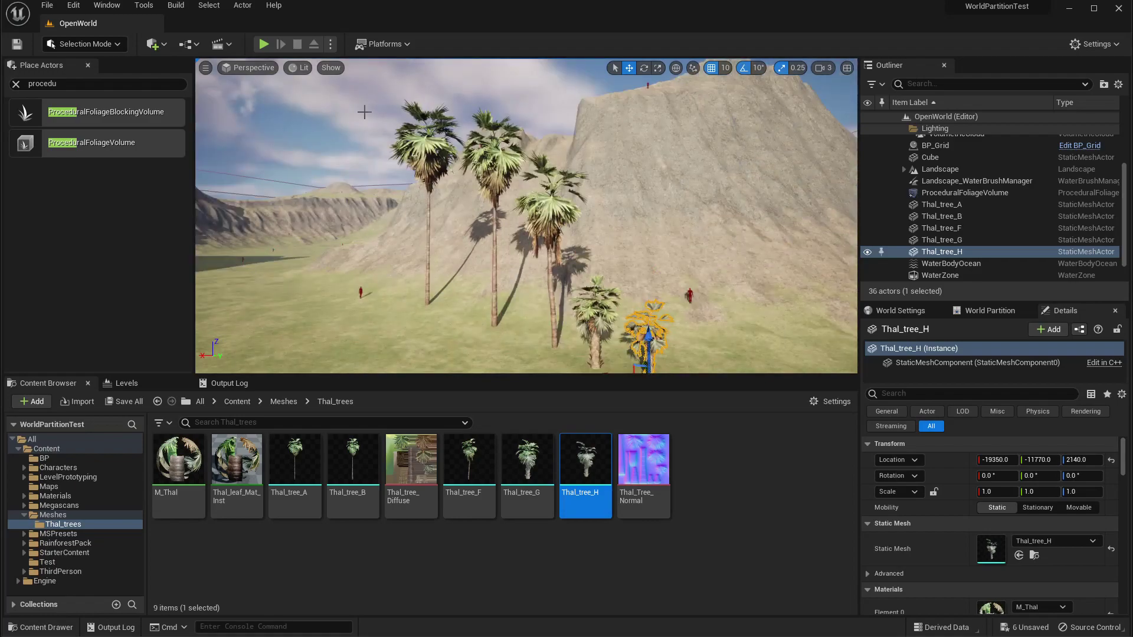
Step: Delete the five sample palm trees, Thal_tree_A, B, F, G and H, from the level
{"action": "left_click", "coordinate": [420, 156]}
{"action": "key", "text": "Delete"}
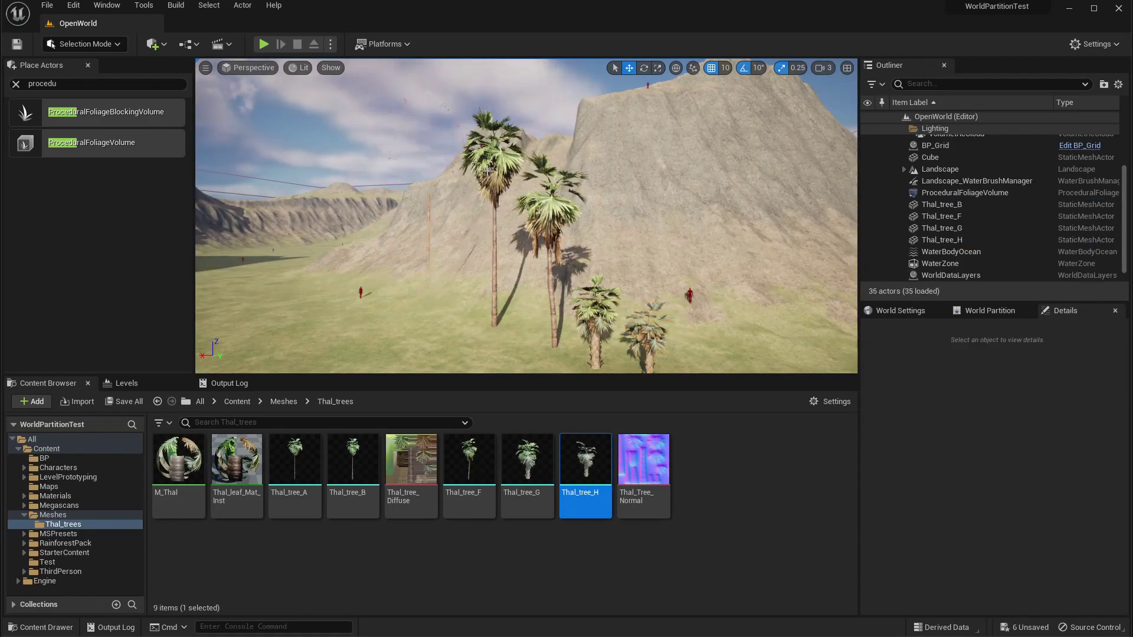
{"action": "left_click", "coordinate": [490, 166]}
{"action": "key", "text": "Delete"}
{"action": "left_click", "coordinate": [549, 224]}
{"action": "key", "text": "Delete"}
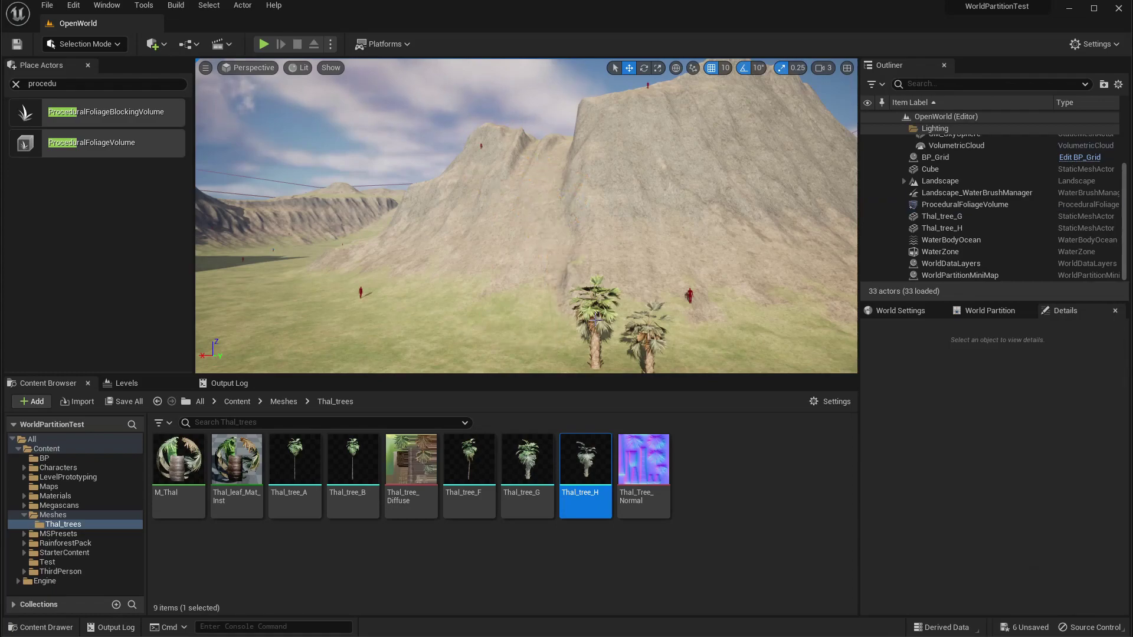
{"action": "left_click", "coordinate": [594, 312]}
{"action": "key", "text": "Delete"}
{"action": "left_click", "coordinate": [649, 351]}
{"action": "key", "text": "Delete"}
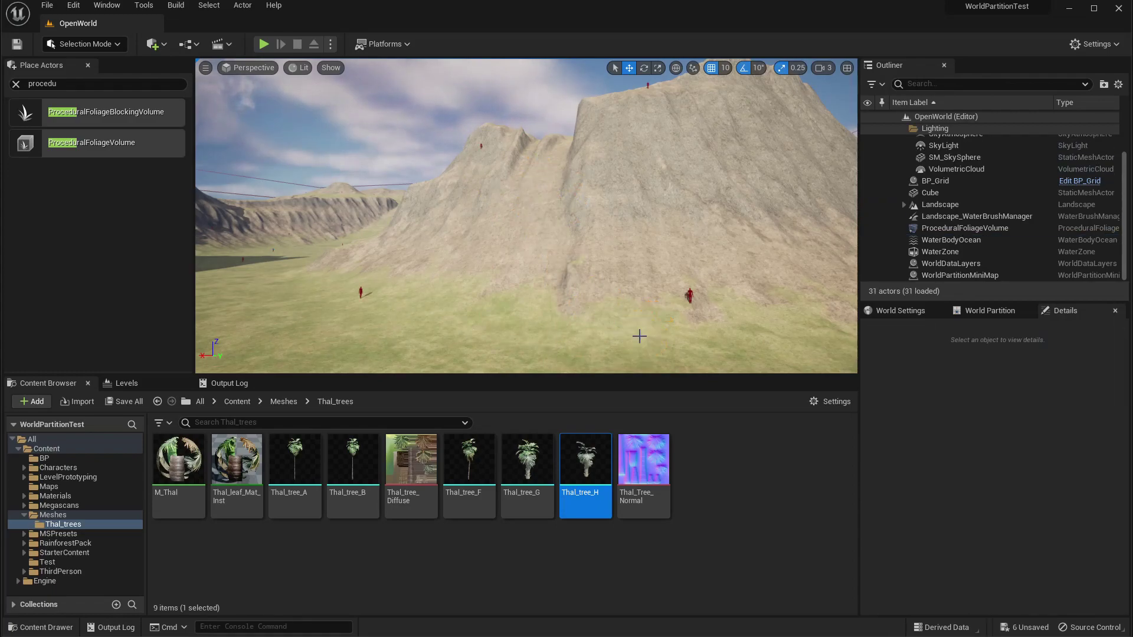
Step: Rename the ProceduralFoliageVolume actor to PFS_Palm
{"action": "left_click", "coordinate": [1060, 231]}
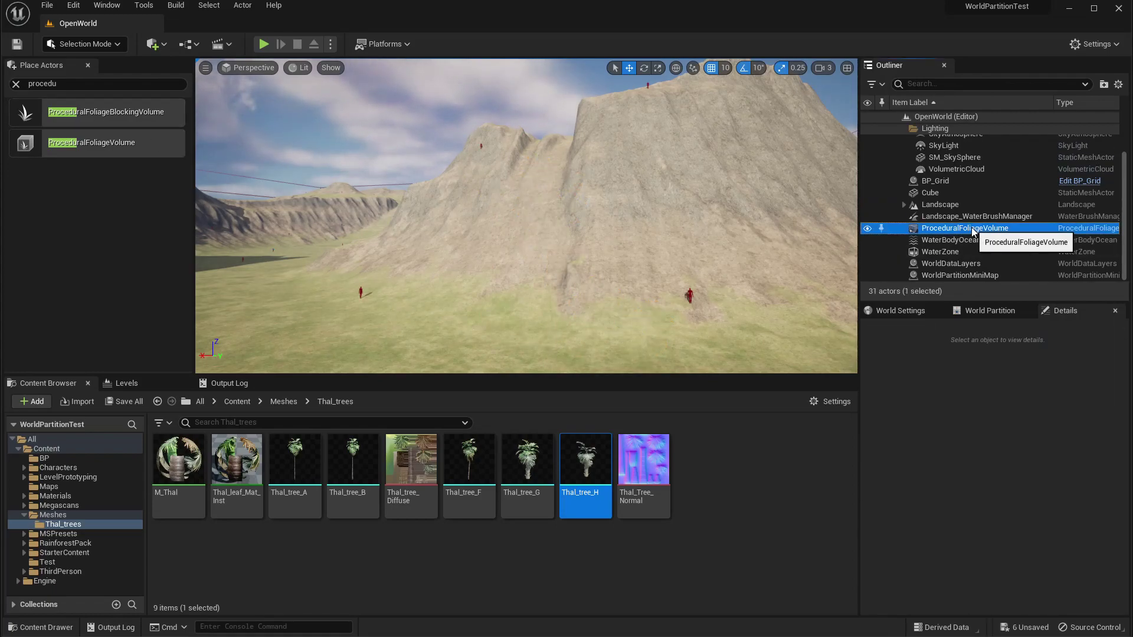
{"action": "key", "text": "F2"}
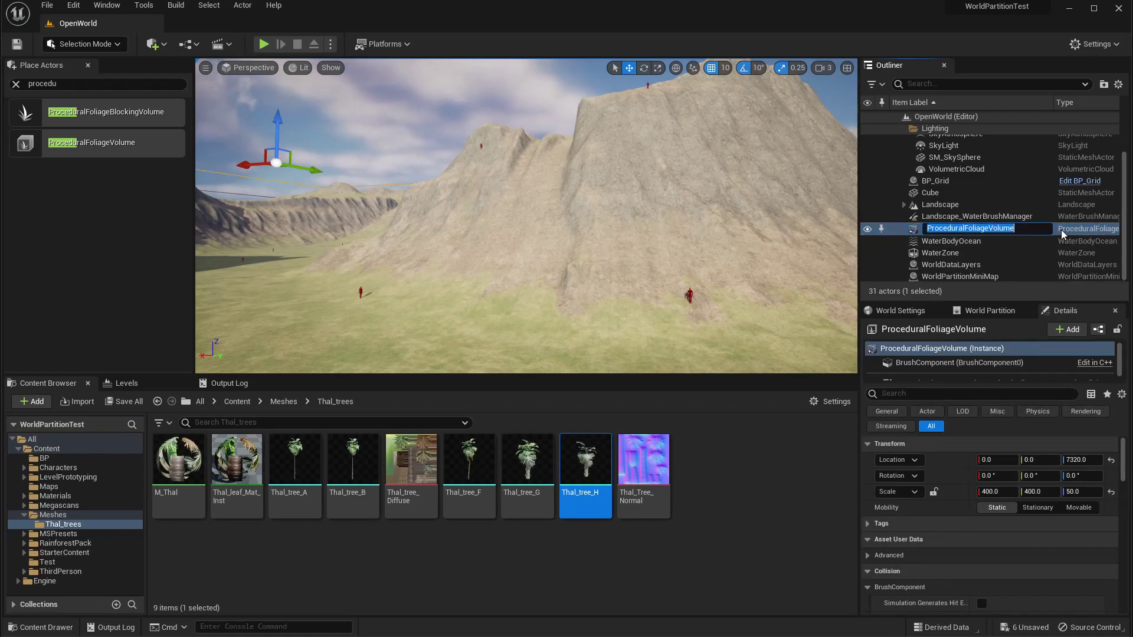
{"action": "type", "text": "PFS"}
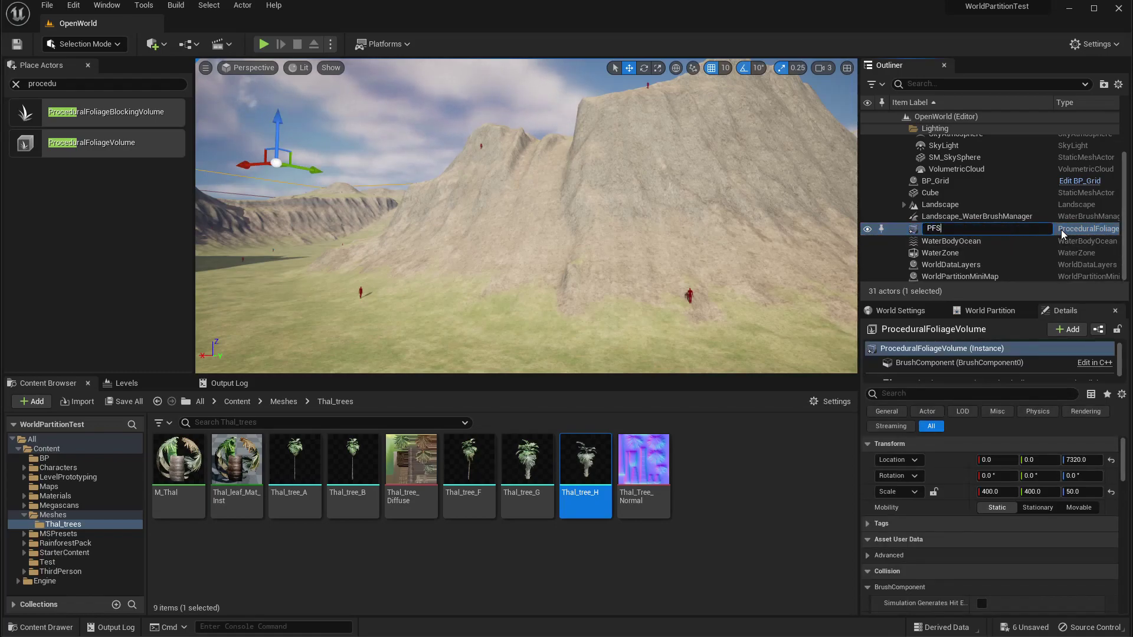
{"action": "type", "text": "_Palm"}
{"action": "key", "text": "Return"}
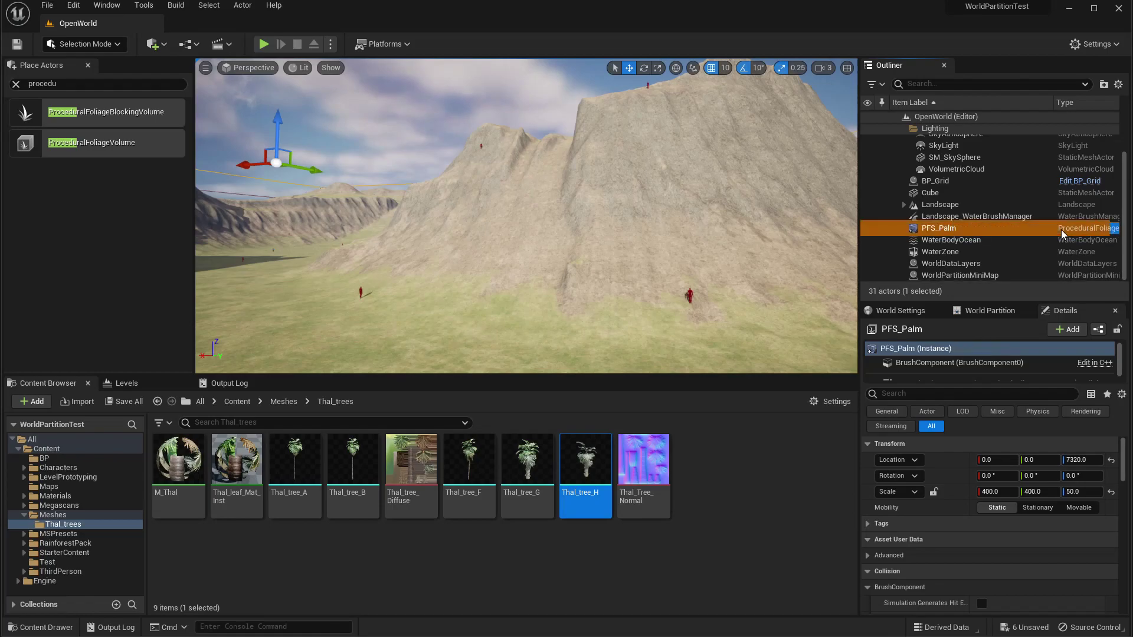
Step: Set the PFS_Palm volume's collision preset to NoCollision and collapse its BrushComponent collision settings
{"action": "scroll", "coordinate": [1060, 494], "scroll_direction": "down", "scroll_amount": 3}
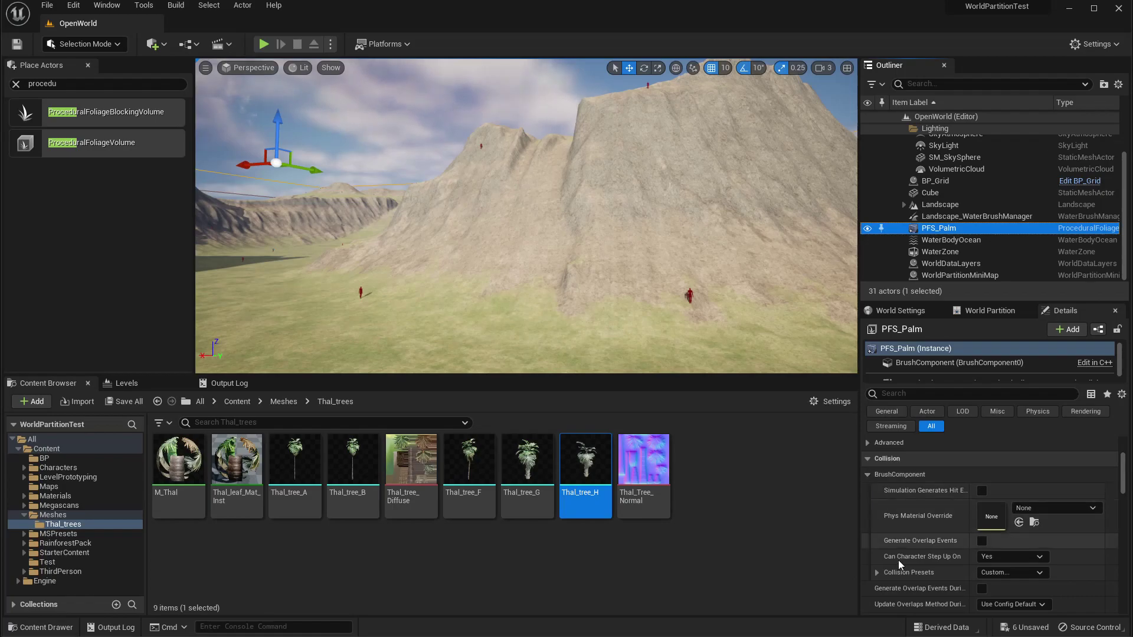
{"action": "left_click", "coordinate": [997, 573]}
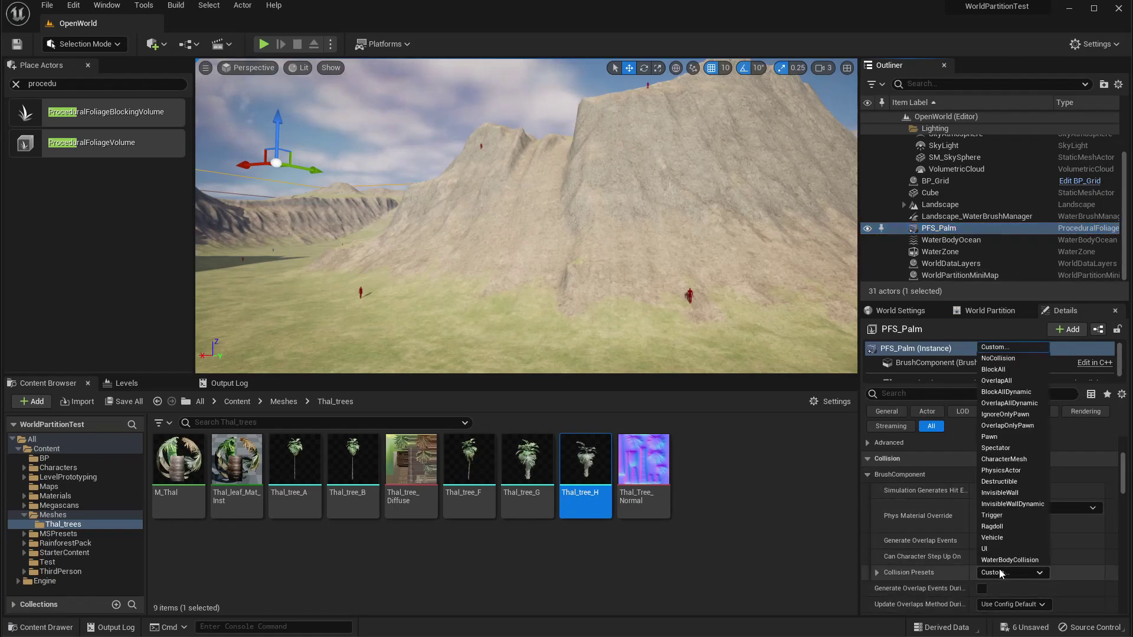
{"action": "left_click", "coordinate": [996, 358]}
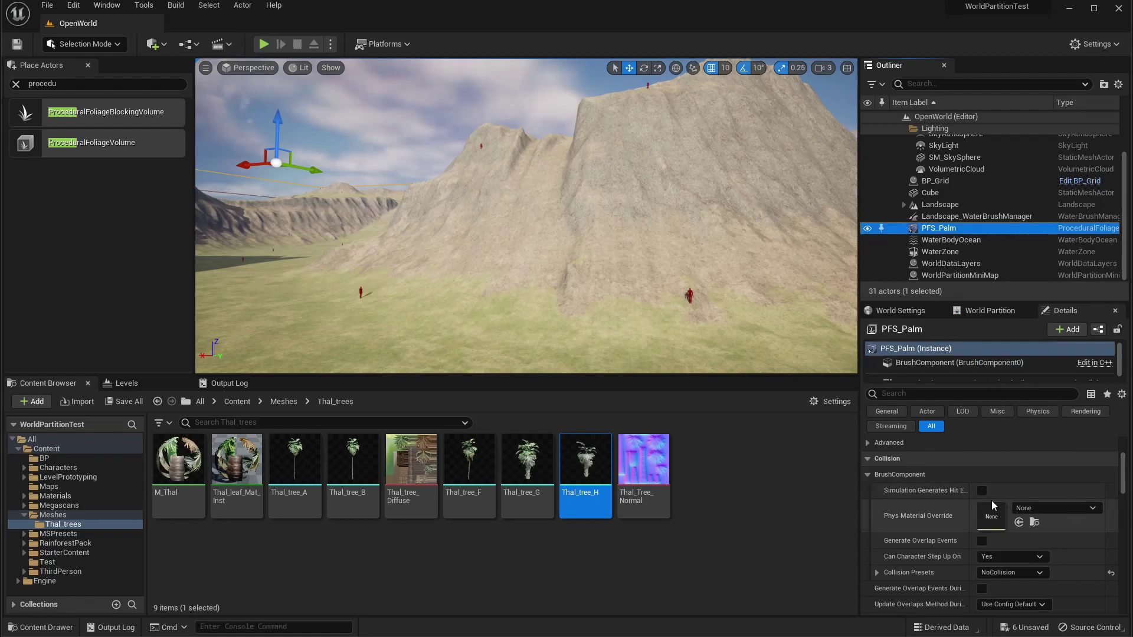
{"action": "left_click", "coordinate": [868, 474]}
Step: Create a new Procedural Foliage Spawner for the volume, save it as PFS_Palm in Meshes/Thal_trees, and select the new asset
{"action": "scroll", "coordinate": [962, 491], "scroll_direction": "down", "scroll_amount": 5}
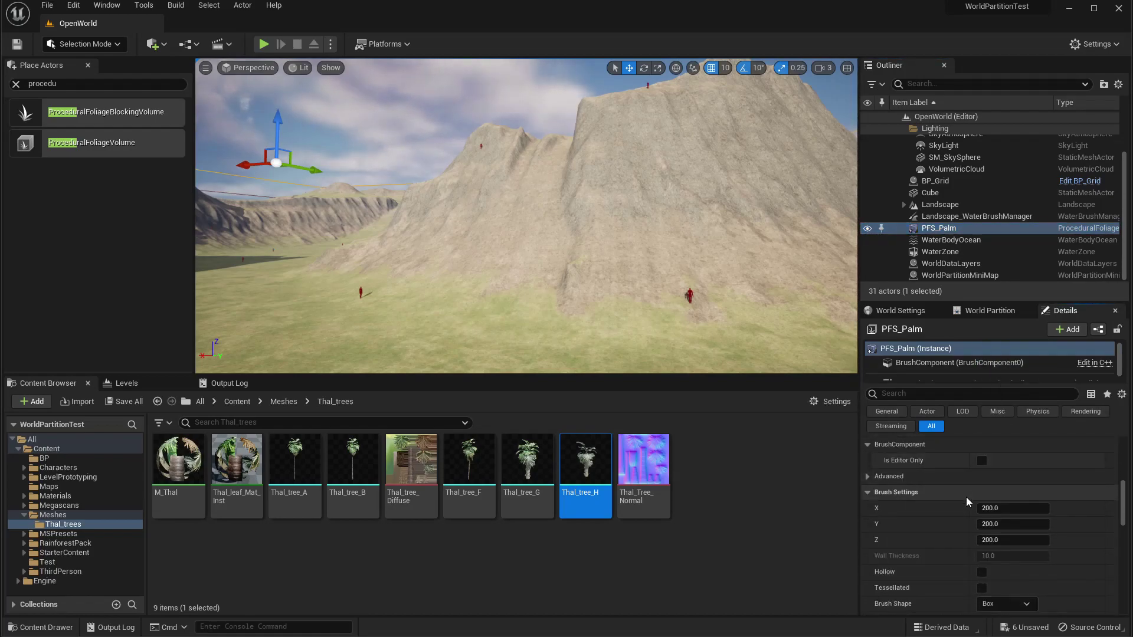
{"action": "scroll", "coordinate": [966, 496], "scroll_direction": "down", "scroll_amount": 10}
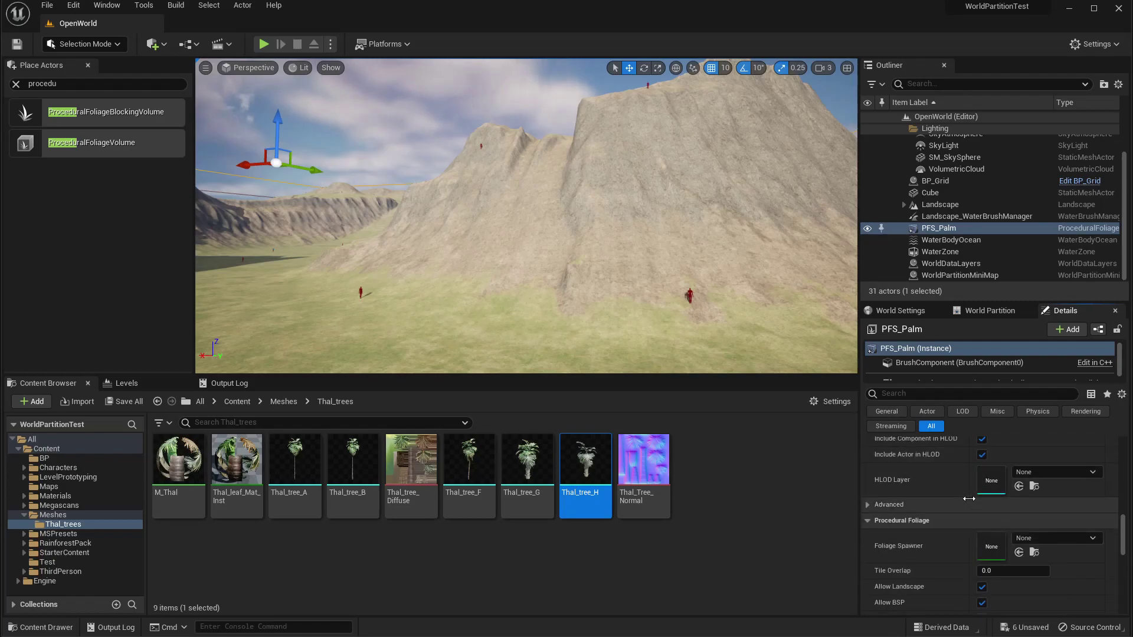
{"action": "scroll", "coordinate": [979, 540], "scroll_direction": "down", "scroll_amount": 2}
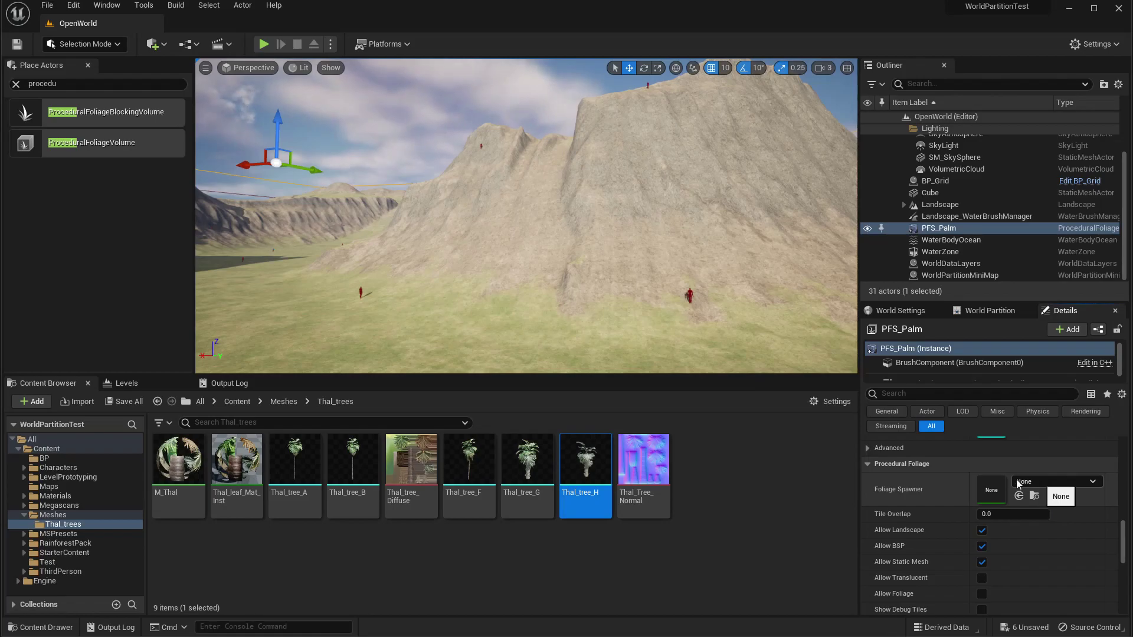
{"action": "left_click", "coordinate": [1077, 480]}
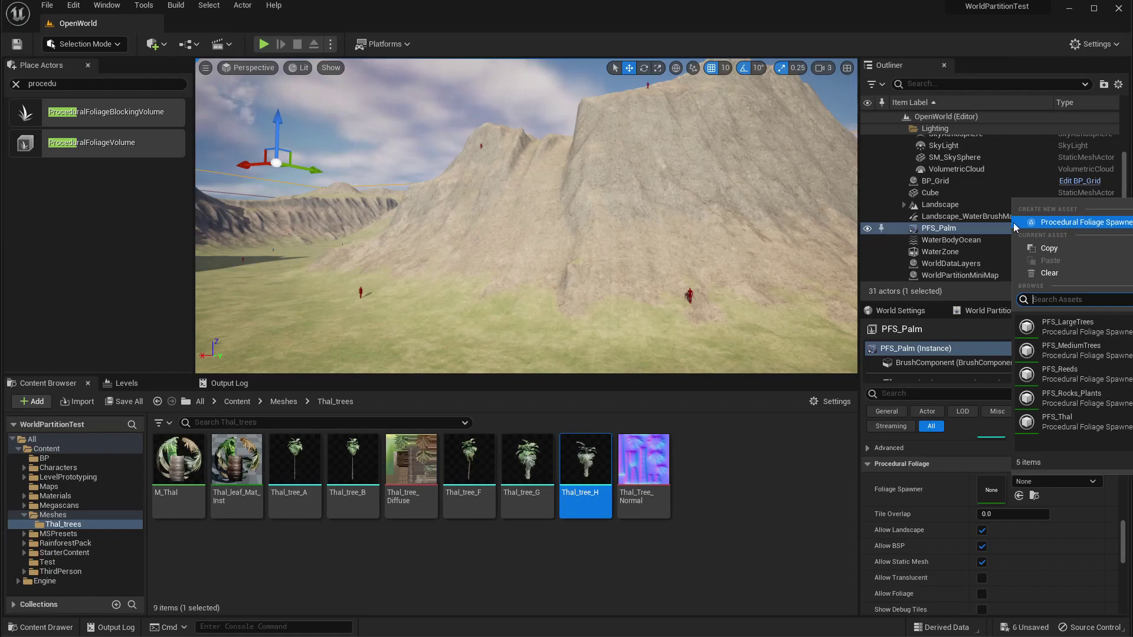
{"action": "left_click", "coordinate": [1049, 222]}
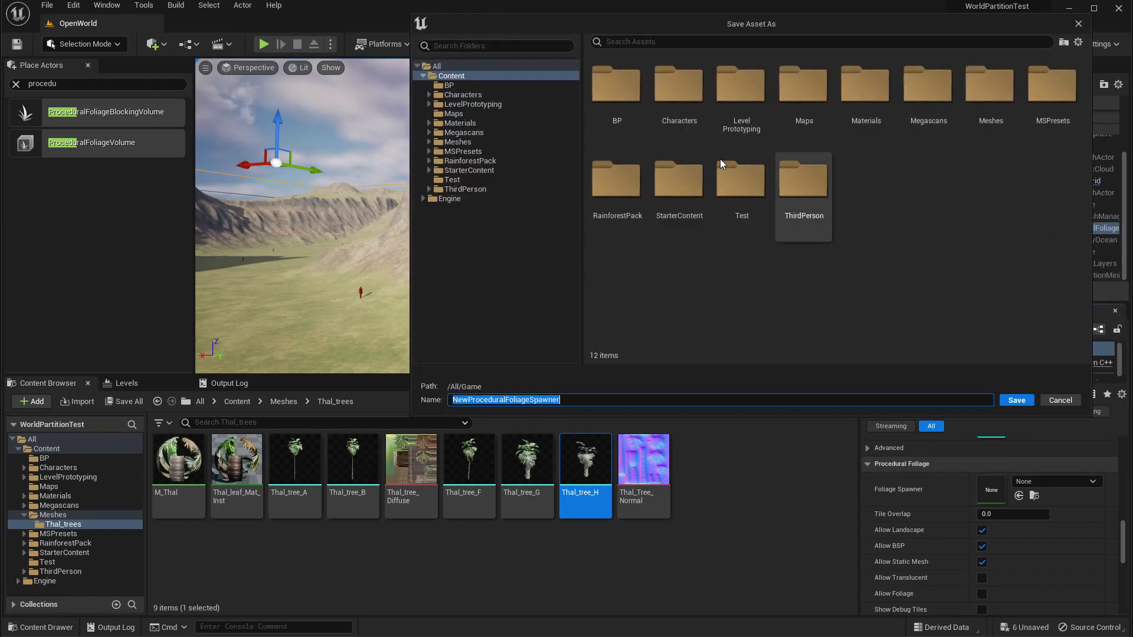
{"action": "double_click", "coordinate": [988, 95]}
{"action": "double_click", "coordinate": [619, 88]}
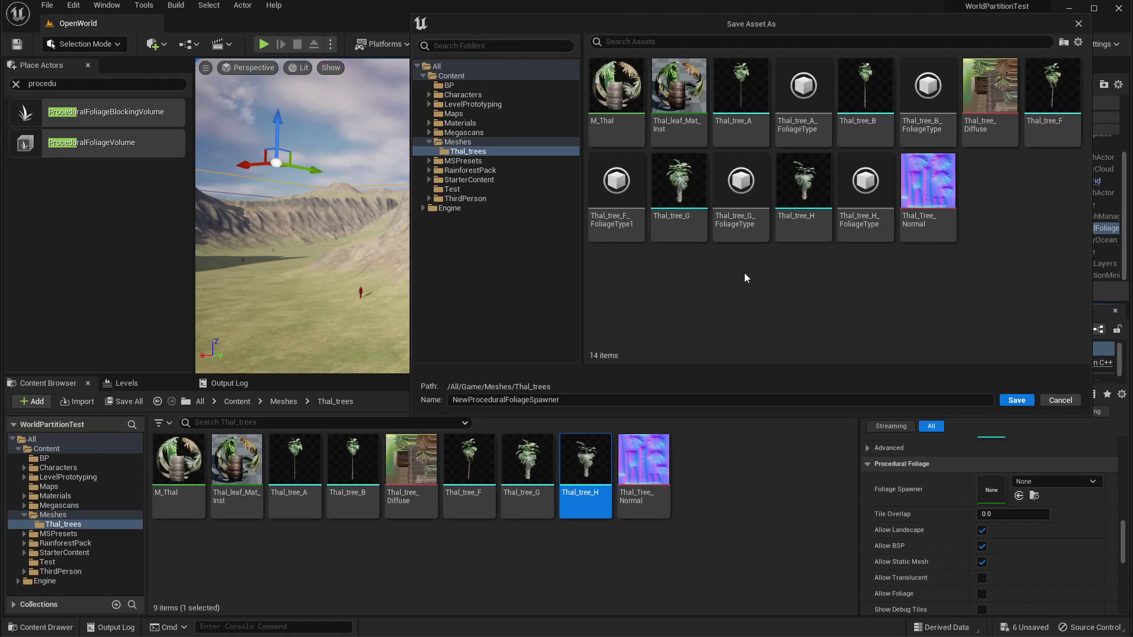
{"action": "left_click_drag", "start_coordinate": [582, 399], "coordinate": [280, 382]}
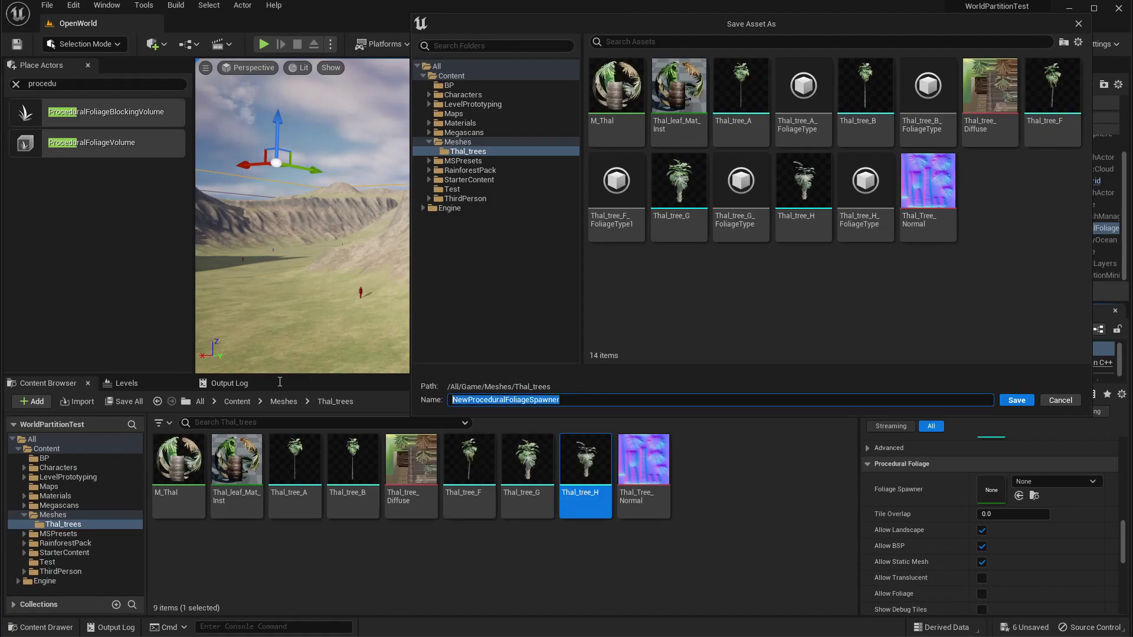
{"action": "type", "text": "PFS_Palm"}
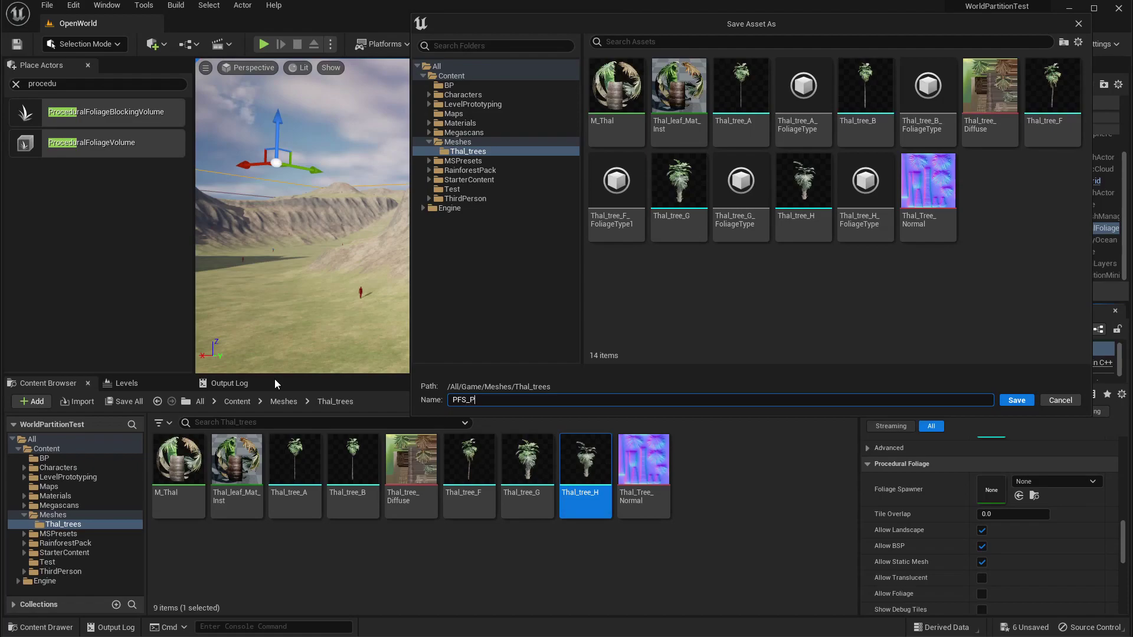
{"action": "left_click", "coordinate": [1015, 400]}
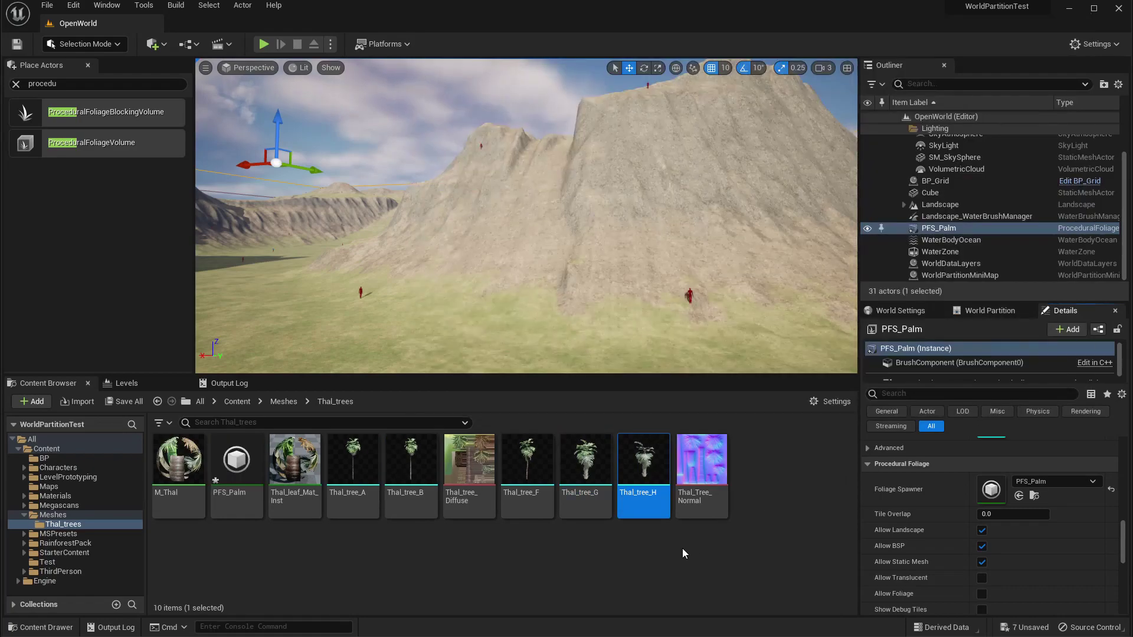
{"action": "left_click", "coordinate": [236, 463]}
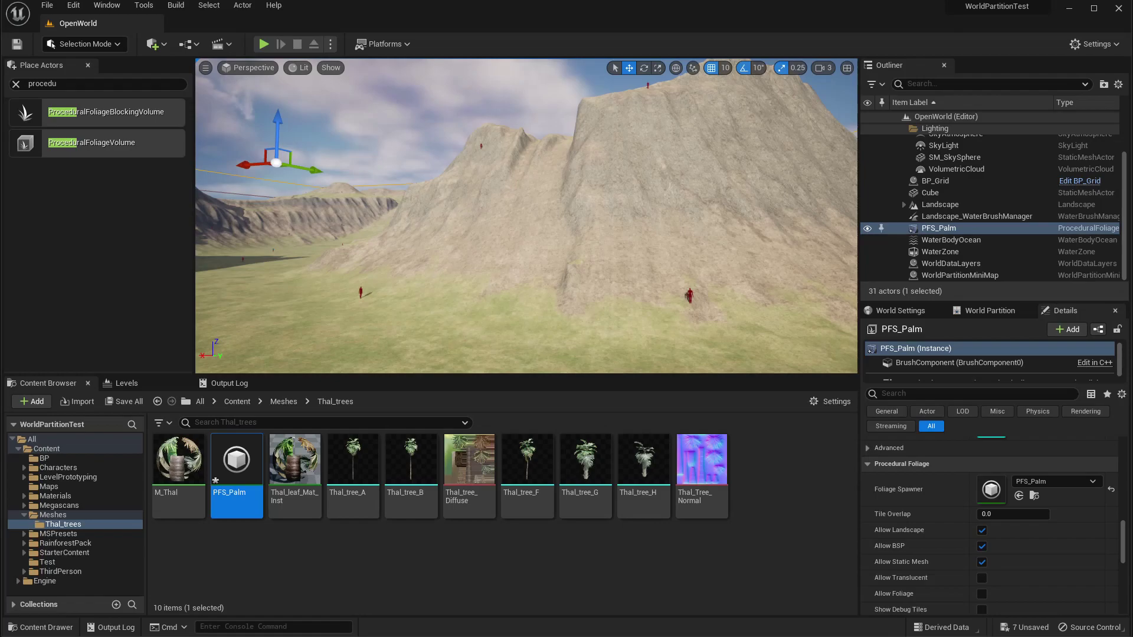
Step: Open the PFS_Palm spawner asset and add one empty entry to its Foliage Types array
{"action": "left_click_drag", "start_coordinate": [1, 118], "coordinate": [209, 18]}
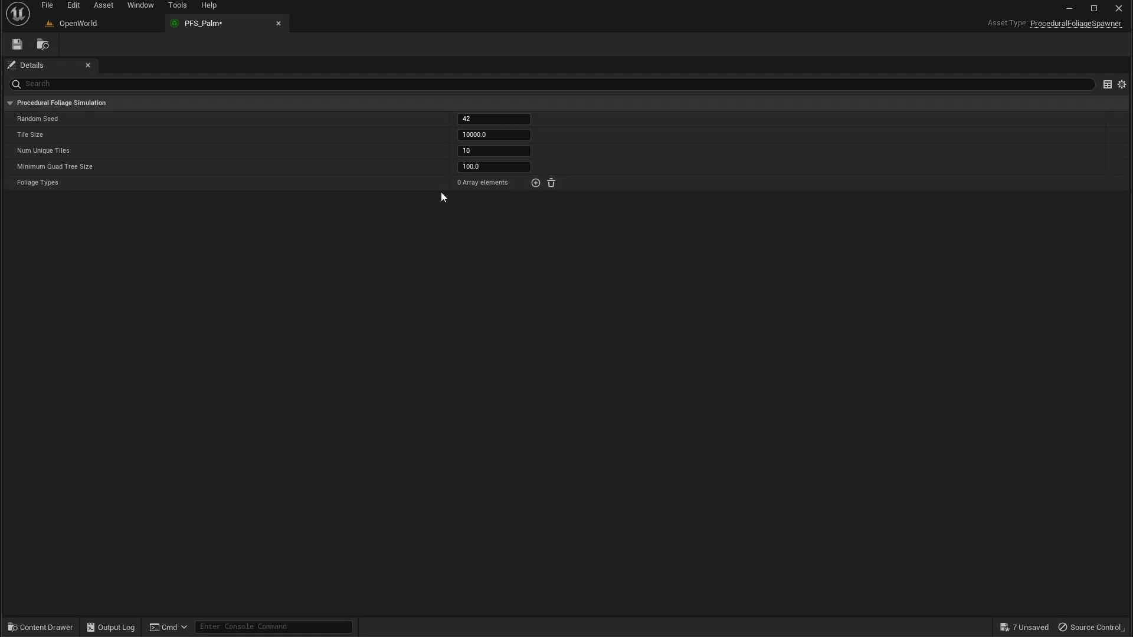
{"action": "left_click", "coordinate": [535, 183]}
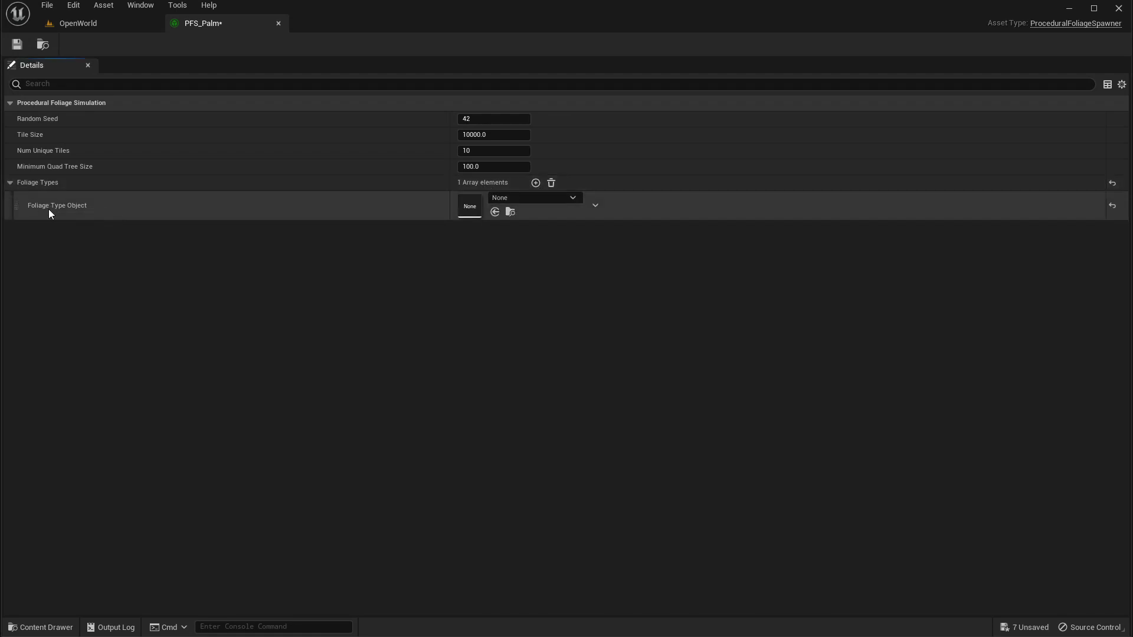
{"action": "left_click", "coordinate": [505, 199]}
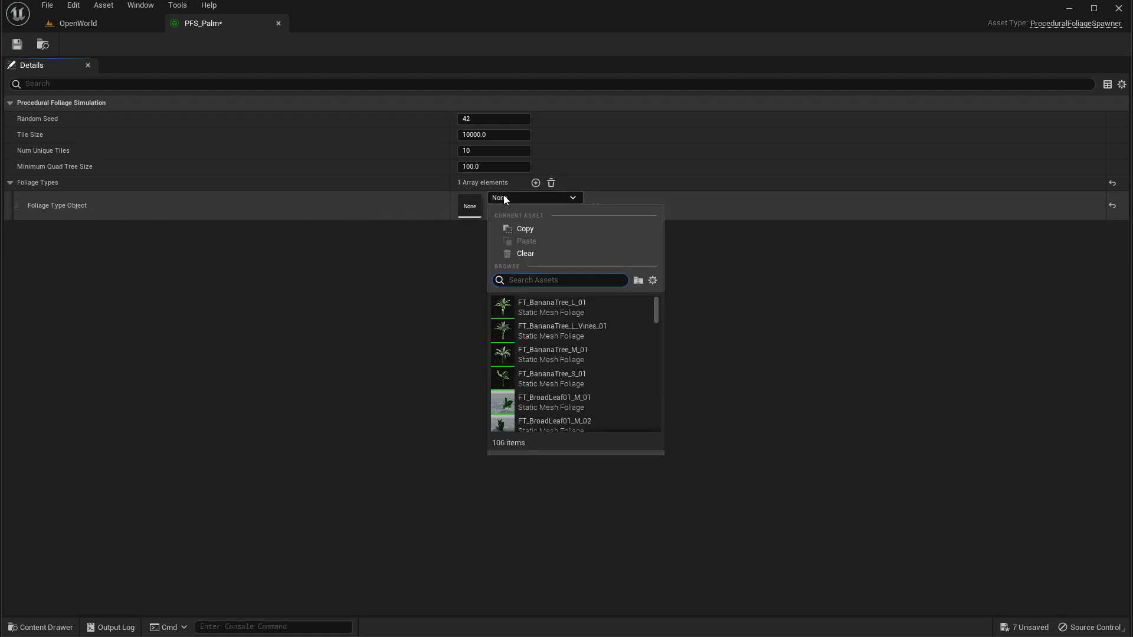
{"action": "left_click", "coordinate": [412, 261]}
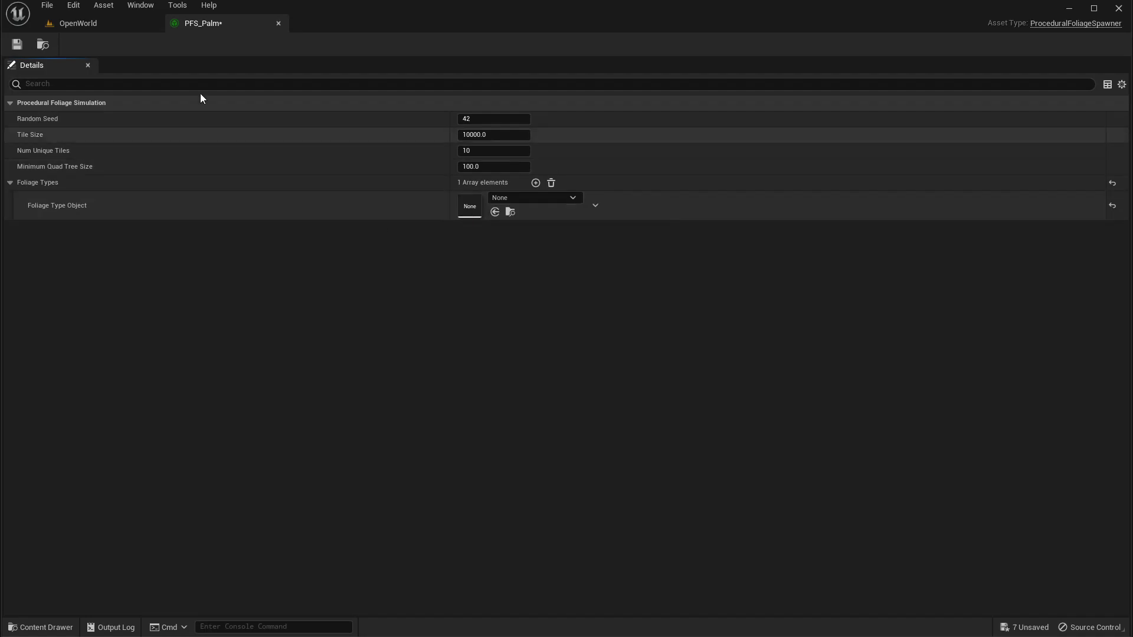
{"action": "left_click", "coordinate": [78, 24]}
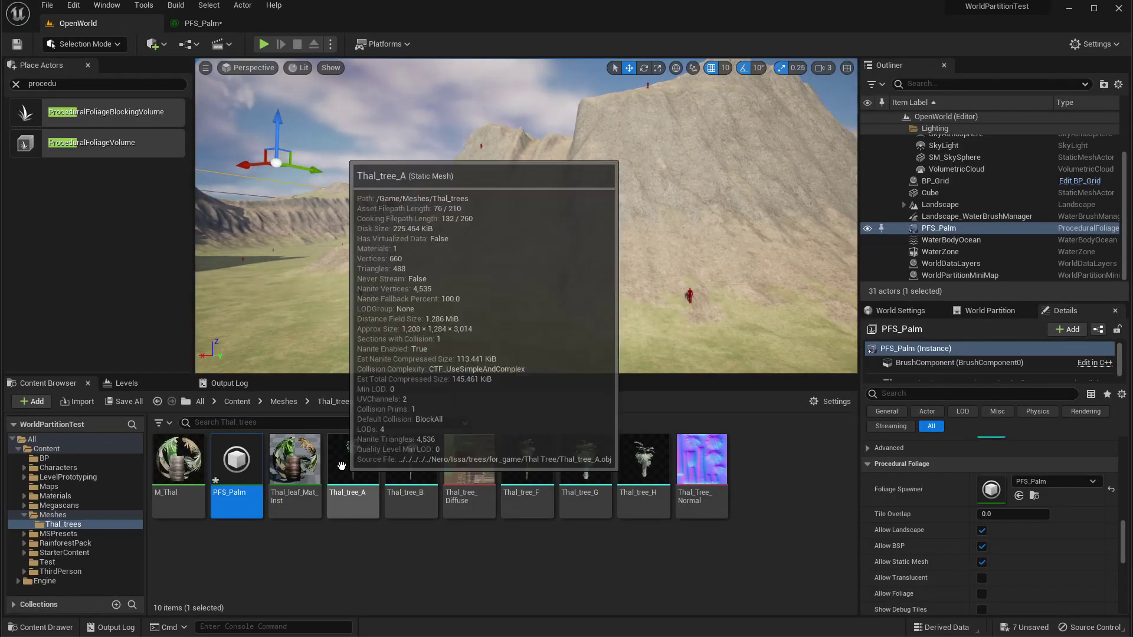
{"action": "right_click", "coordinate": [353, 472]}
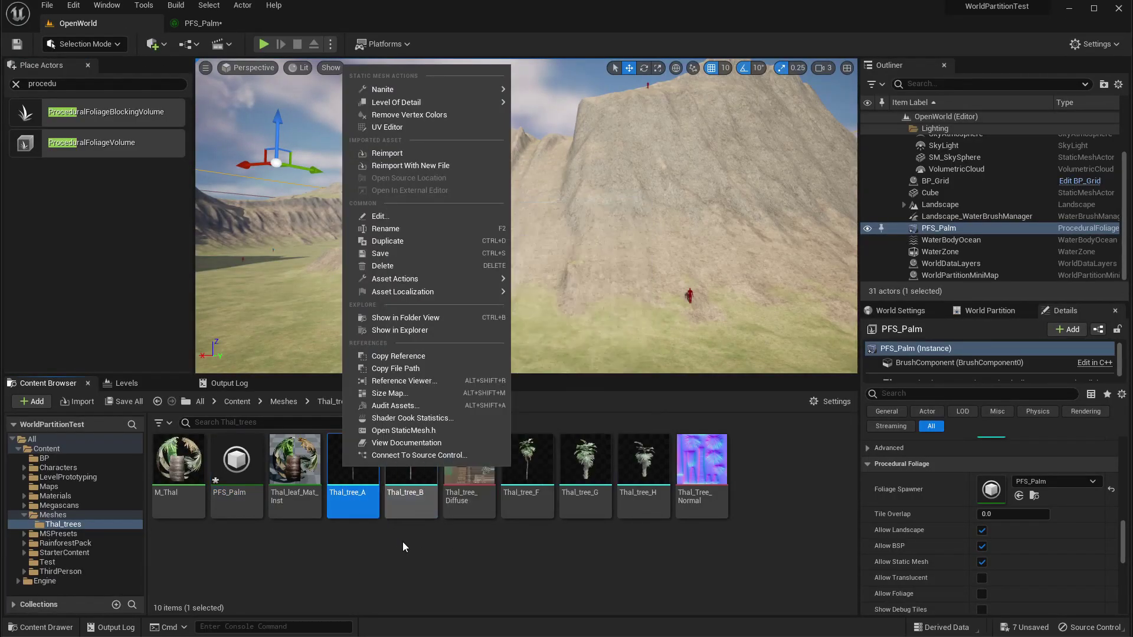
{"action": "left_click", "coordinate": [377, 554]}
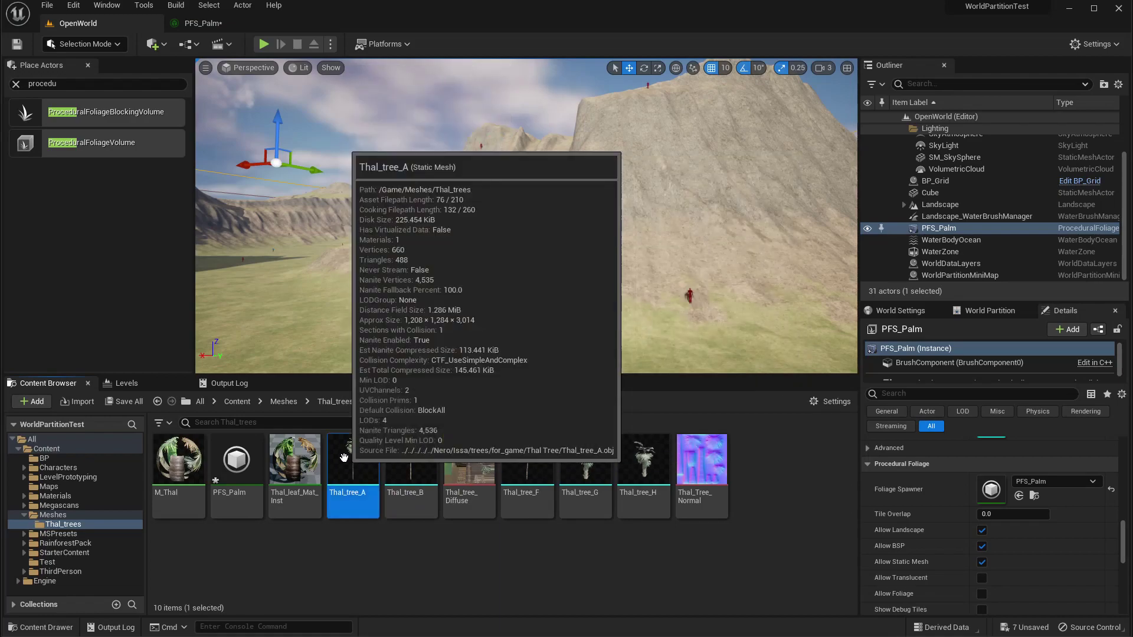
{"action": "right_click", "coordinate": [353, 469]}
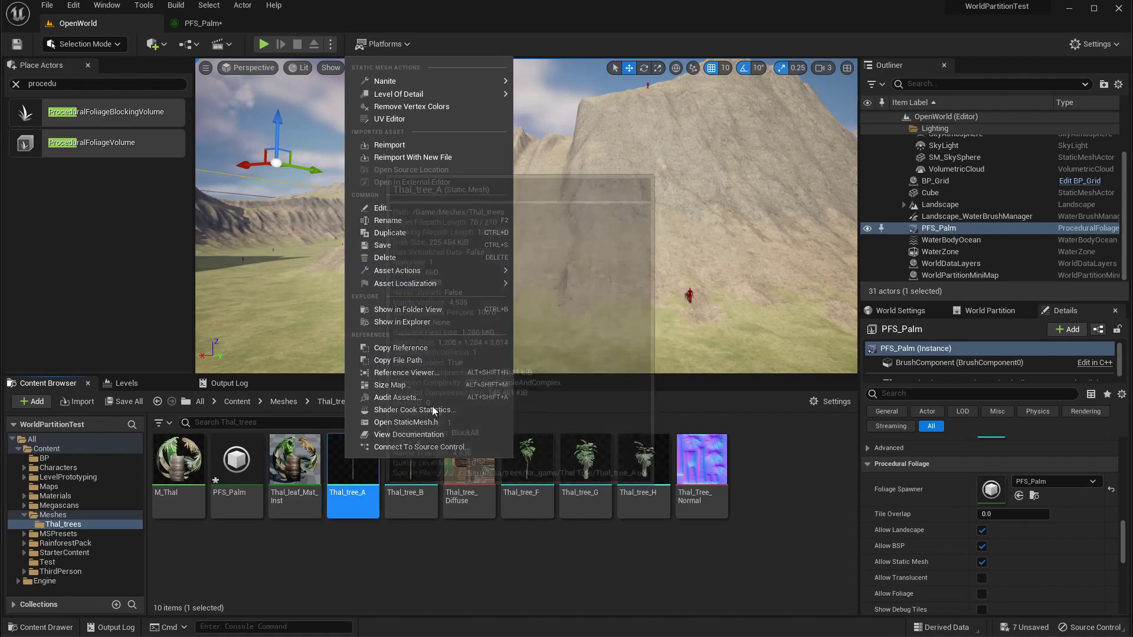
{"action": "mouse_move", "coordinate": [442, 272]}
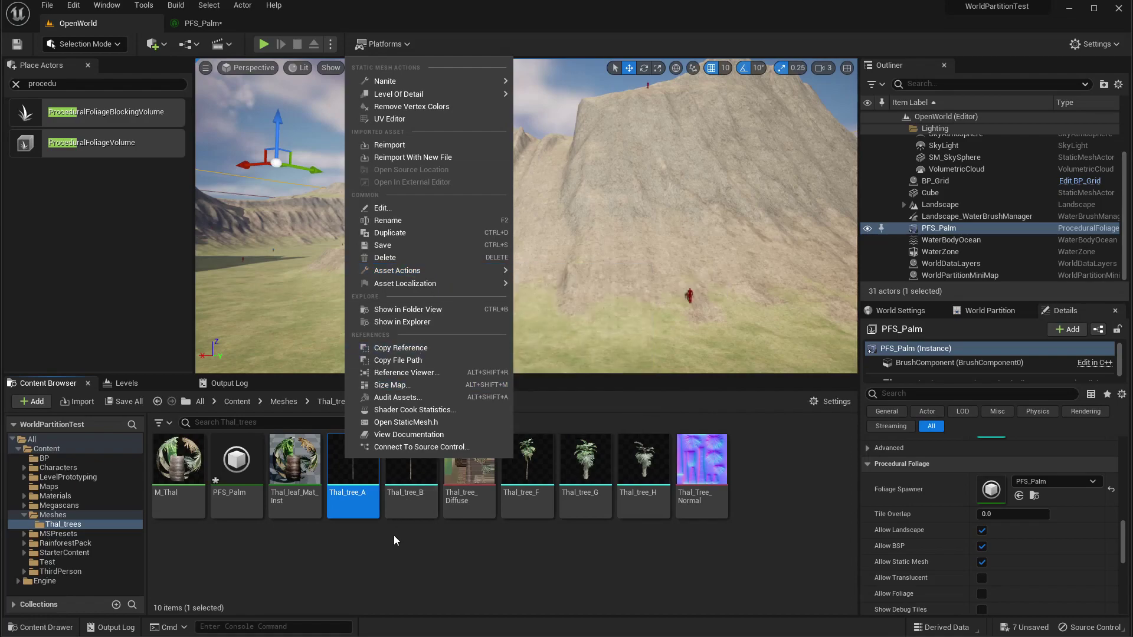
Step: Create a Static Mesh Foliage asset named FL_Palm_A in the OpenWorld project's Thal_trees folder
{"action": "right_click", "coordinate": [355, 539]}
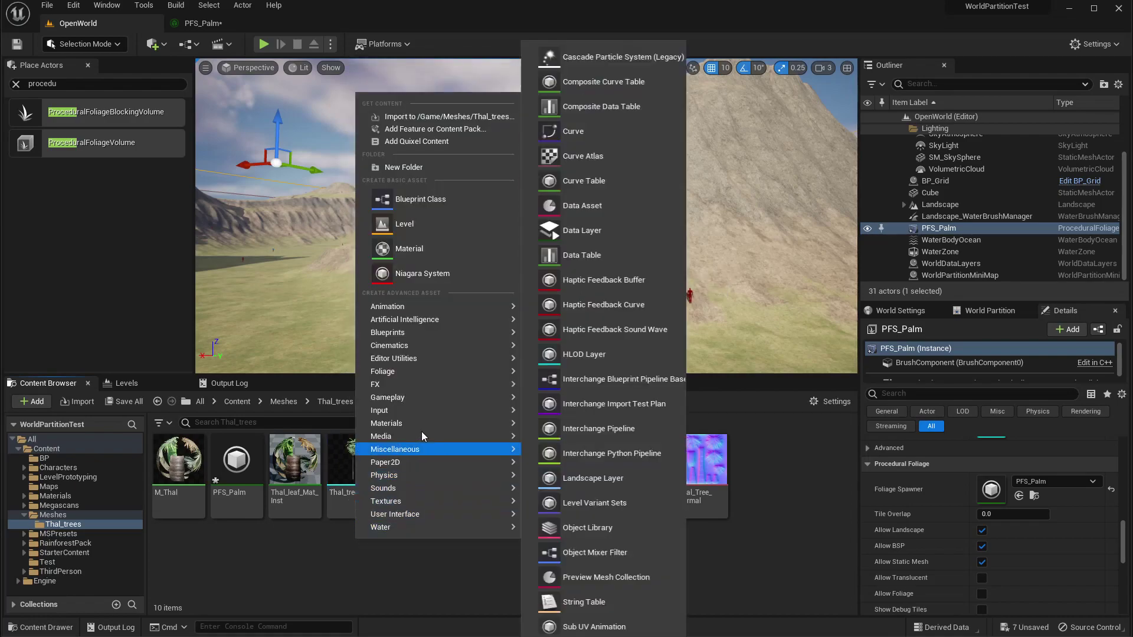
{"action": "mouse_move", "coordinate": [406, 377]}
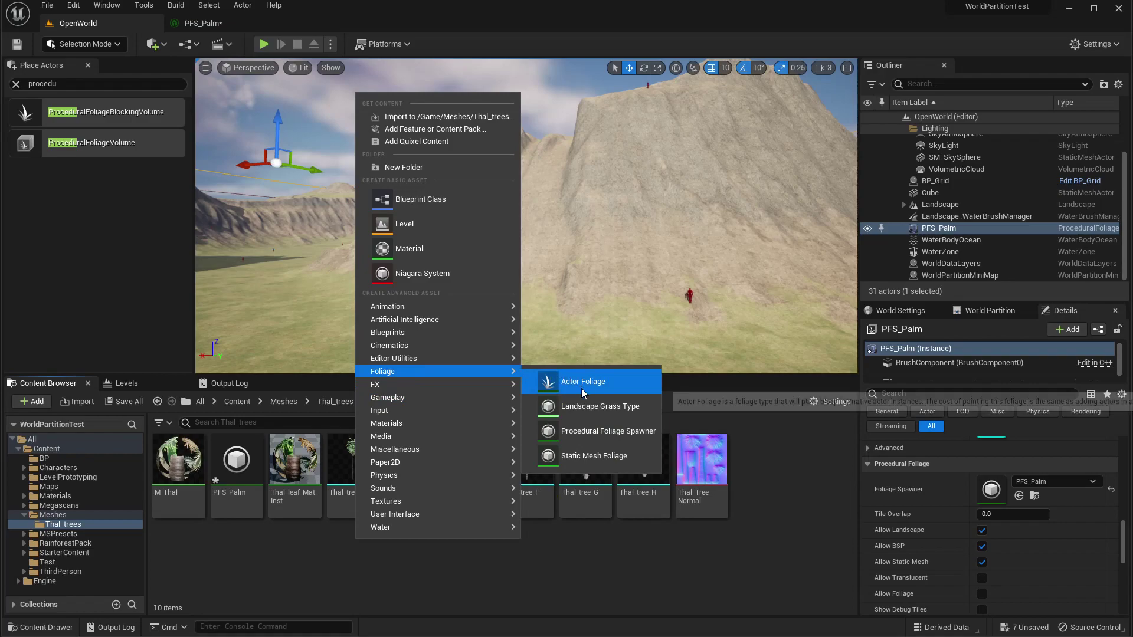
{"action": "left_click", "coordinate": [581, 457]}
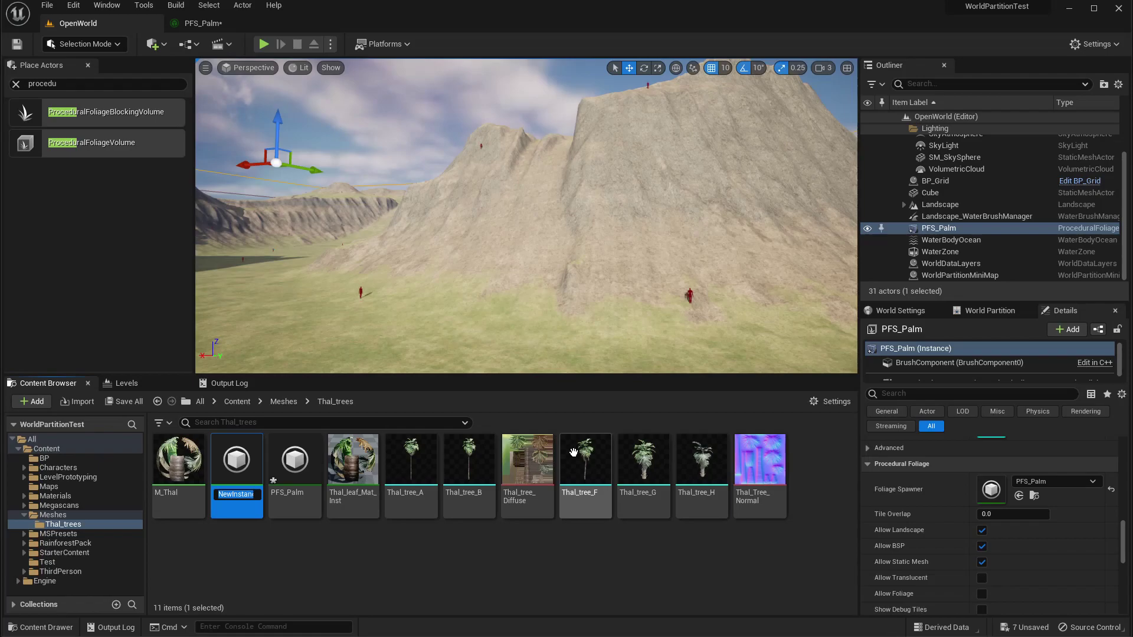
{"action": "type", "text": "FL_"}
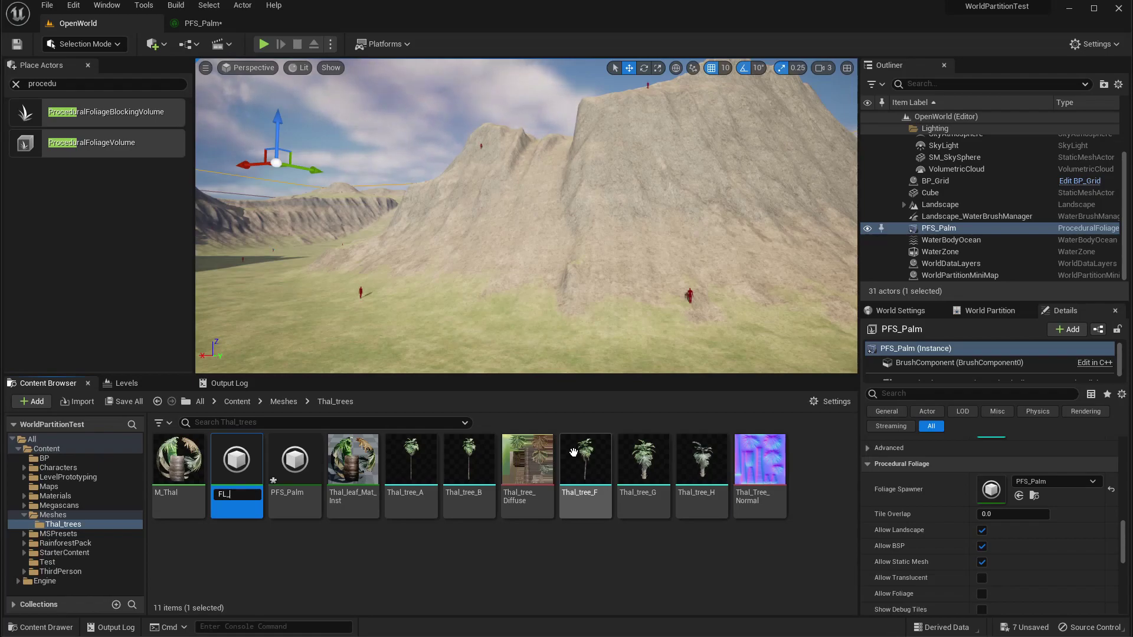
{"action": "type", "text": "T"}
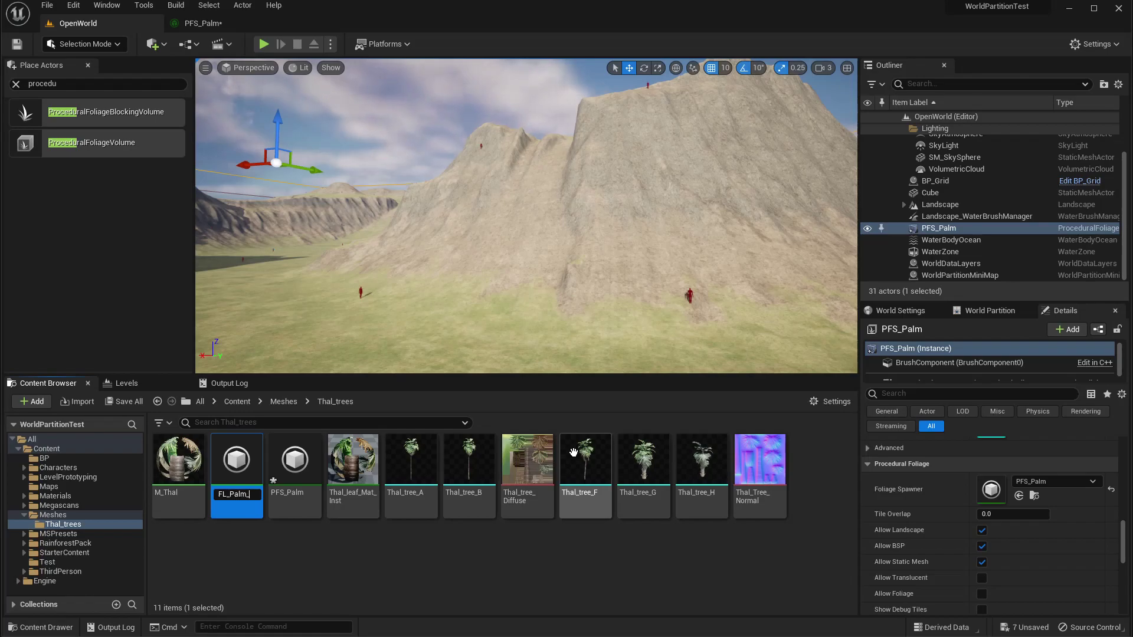
{"action": "type", "text": "A"}
{"action": "key", "text": "Return"}
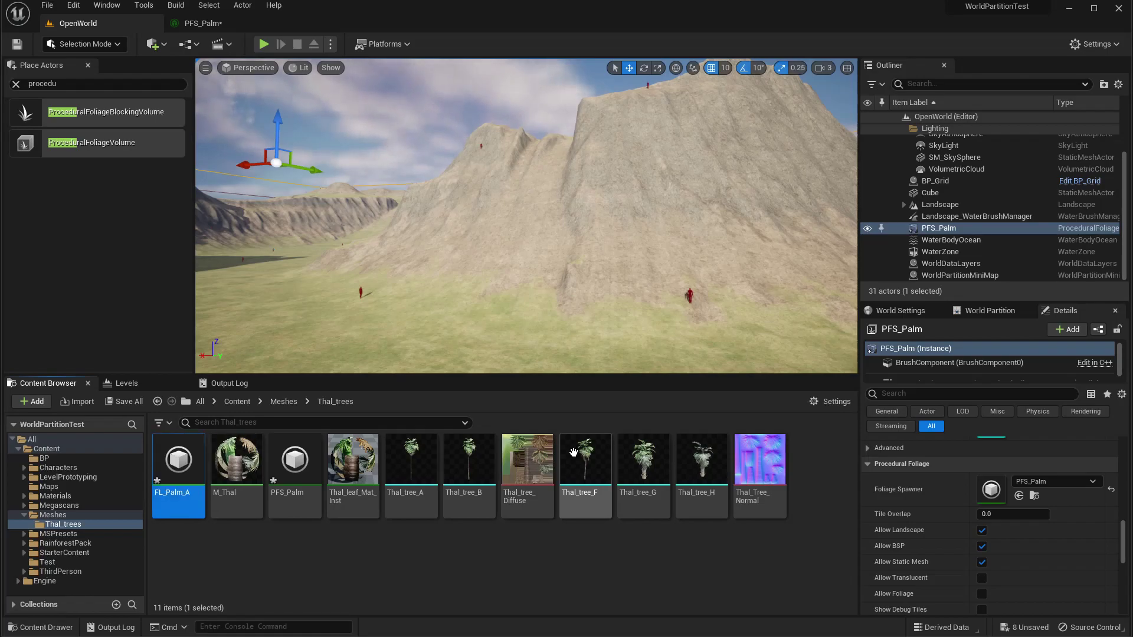
Step: Rename the Thal_tree_A static mesh as Palm_A
{"action": "key", "text": "Right"}
{"action": "key", "text": "Right"}
{"action": "key", "text": "Right"}
{"action": "key", "text": "Right"}
{"action": "key", "text": "F2"}
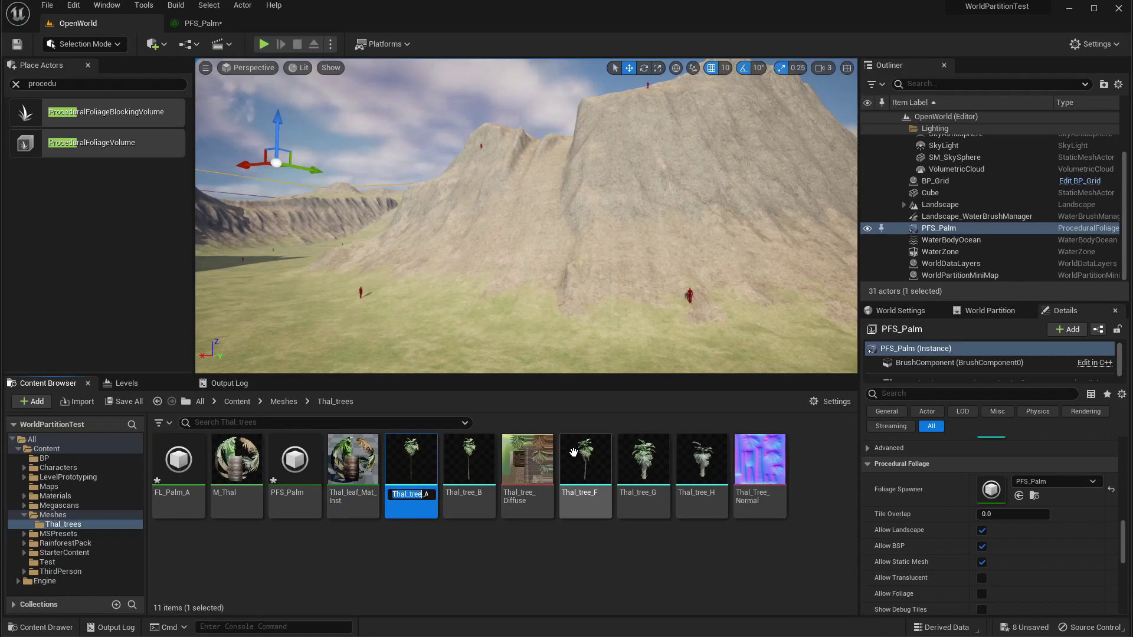
{"action": "type", "text": "Palm"}
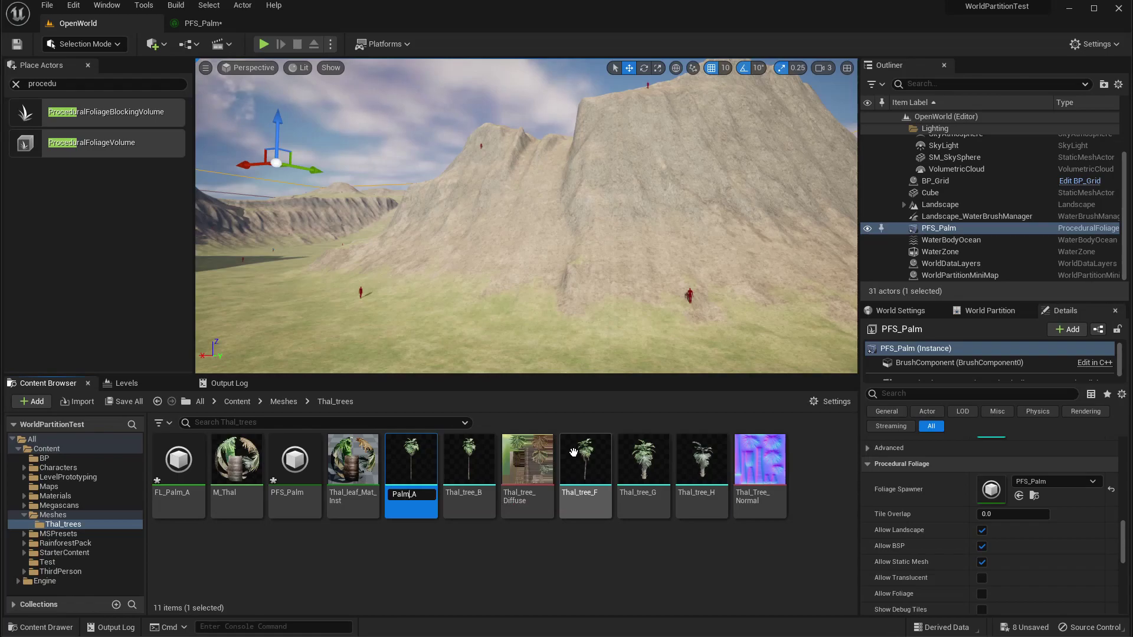
{"action": "key", "text": "Return"}
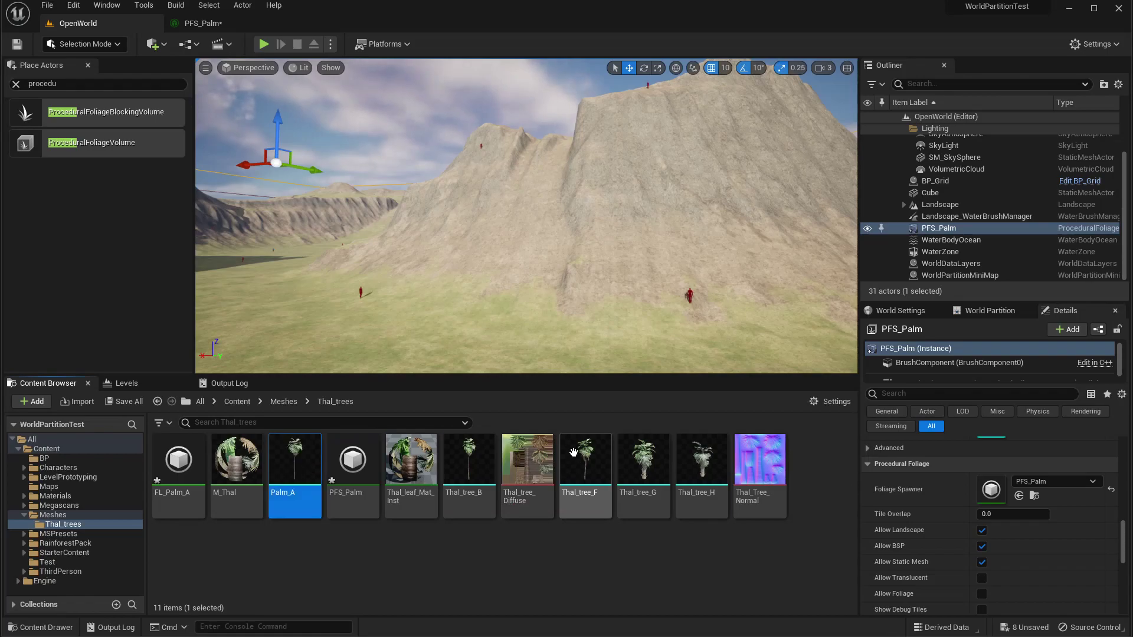
Step: Rename the remaining tree meshes Thal_tree_B, F, G and H as Palm_B, Palm_F, Palm_G and Palm_H
{"action": "key", "text": "Right"}
{"action": "key", "text": "Right"}
{"action": "key", "text": "Right"}
{"action": "key", "text": "F2"}
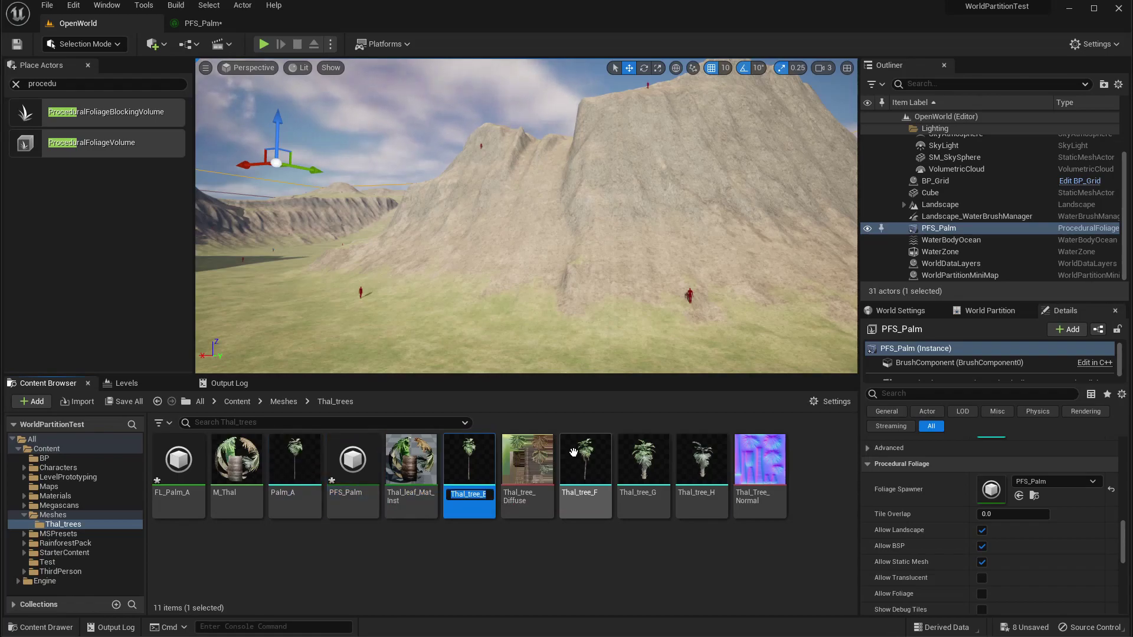
{"action": "key", "text": "Home"}
{"action": "key", "text": "shift+Right"}
{"action": "key", "text": "shift+Right"}
{"action": "key", "text": "shift+Right"}
{"action": "key", "text": "shift+Right"}
{"action": "key", "text": "shift+Right"}
{"action": "key", "text": "shift+Right"}
{"action": "key", "text": "shift+Right"}
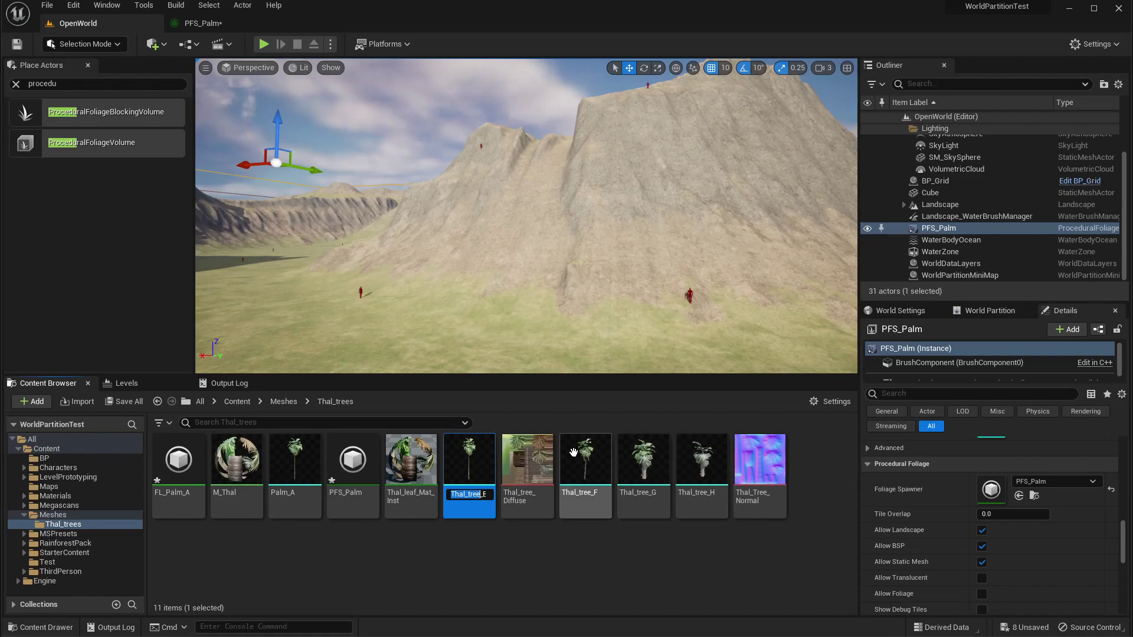
{"action": "type", "text": "Palm_B"}
{"action": "key", "text": "Return"}
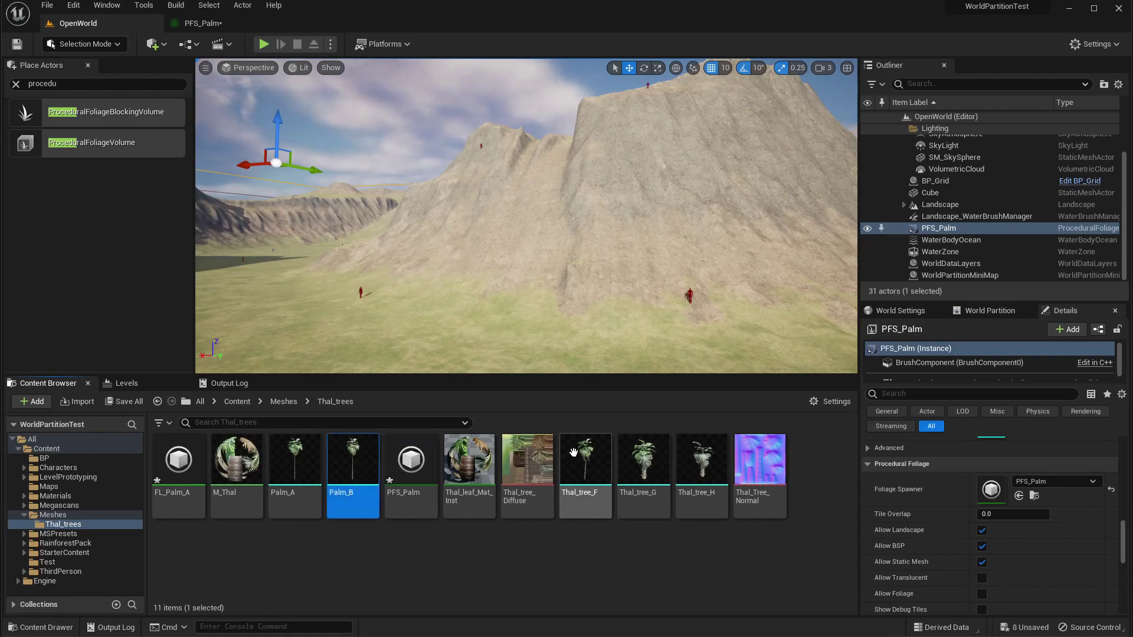
{"action": "key", "text": "Right"}
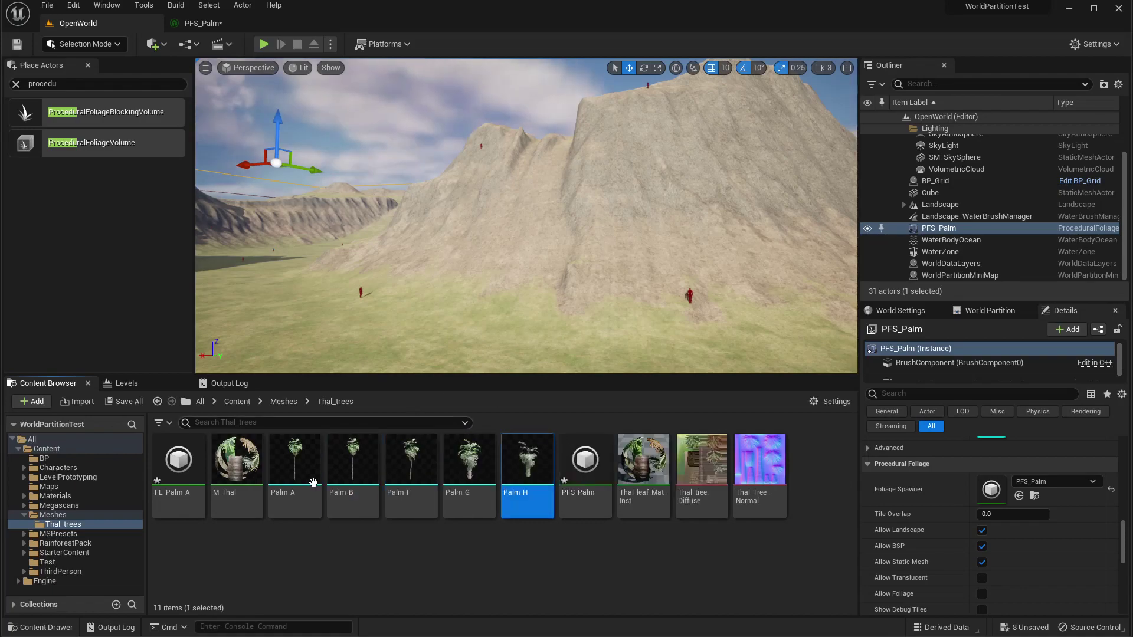
Step: Open the FL_Palm_A foliage type and assign the Palm_A static mesh as its mesh
{"action": "double_click", "coordinate": [179, 463]}
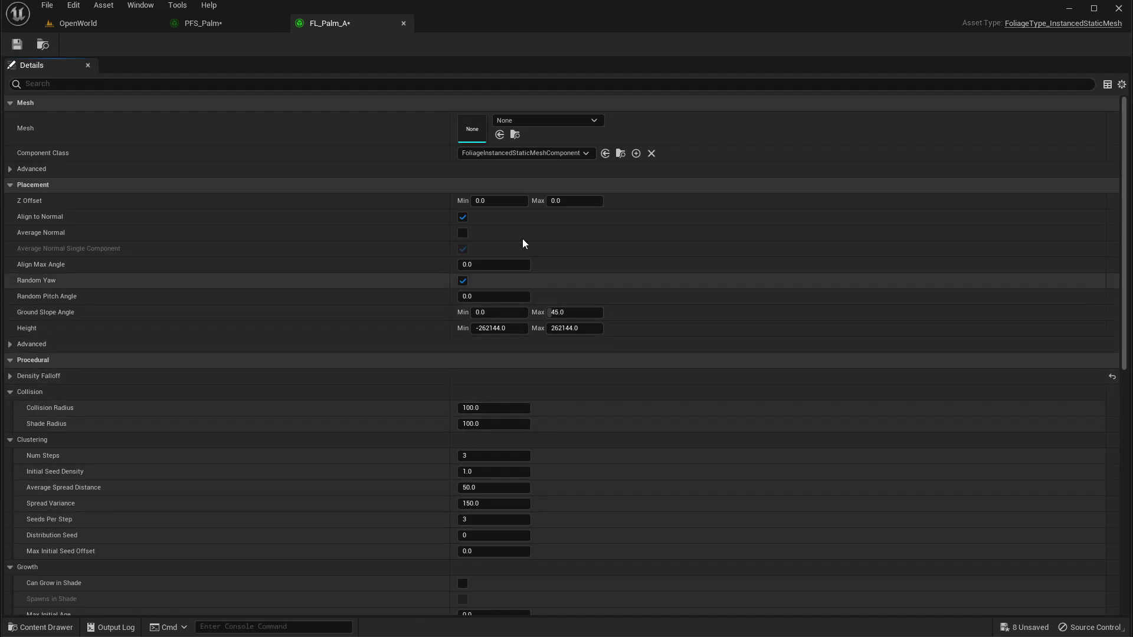
{"action": "left_click", "coordinate": [78, 23]}
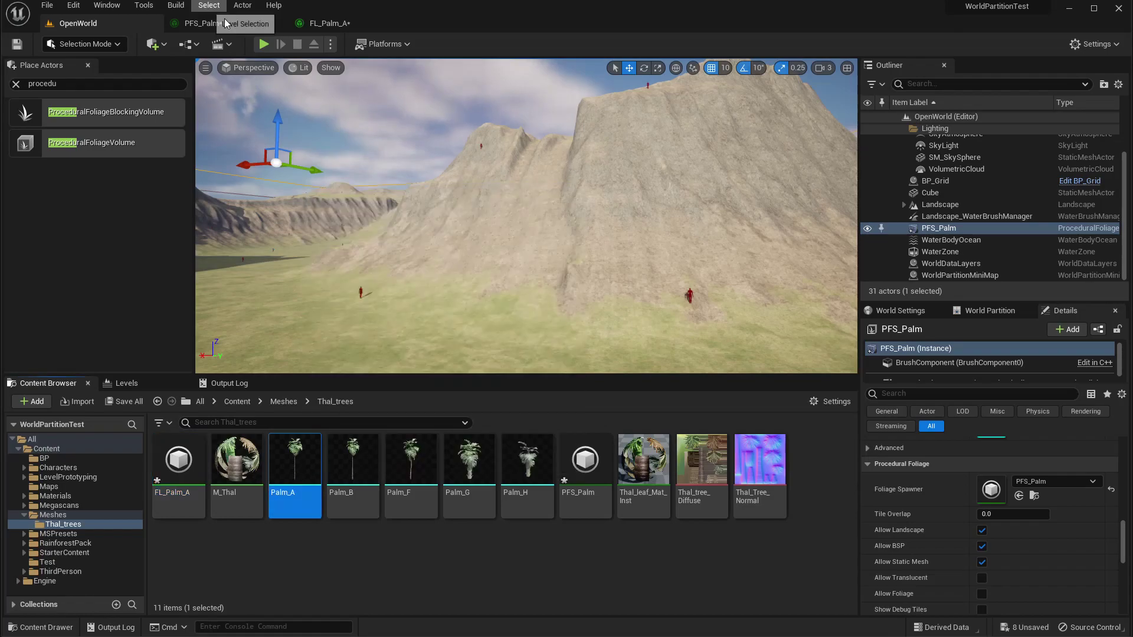
{"action": "left_click", "coordinate": [328, 23]}
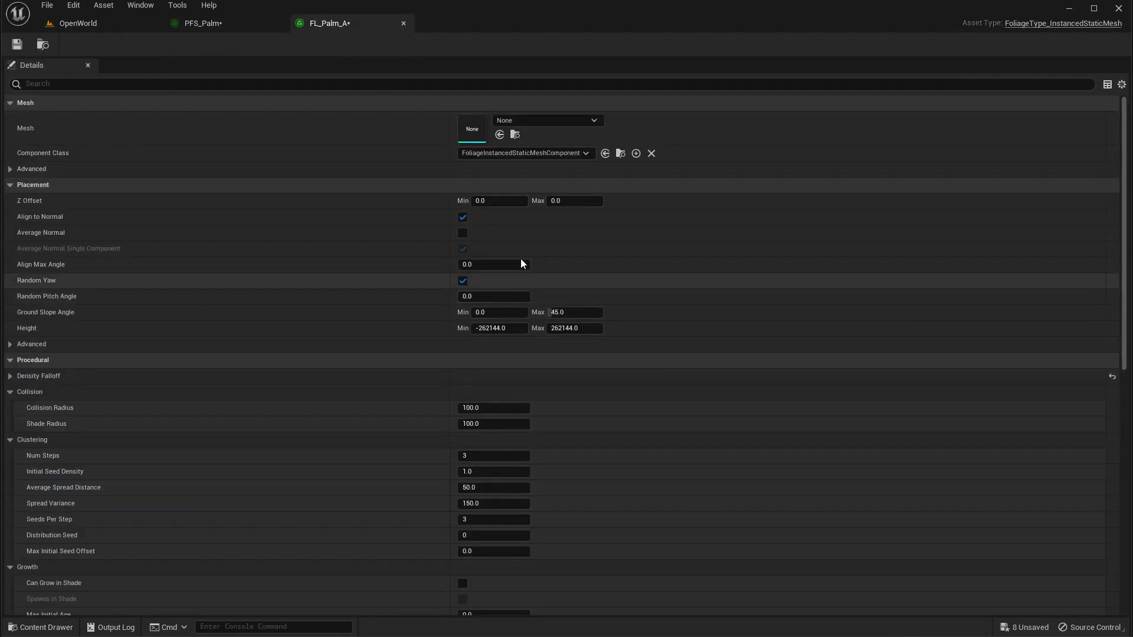
{"action": "left_click", "coordinate": [500, 135]}
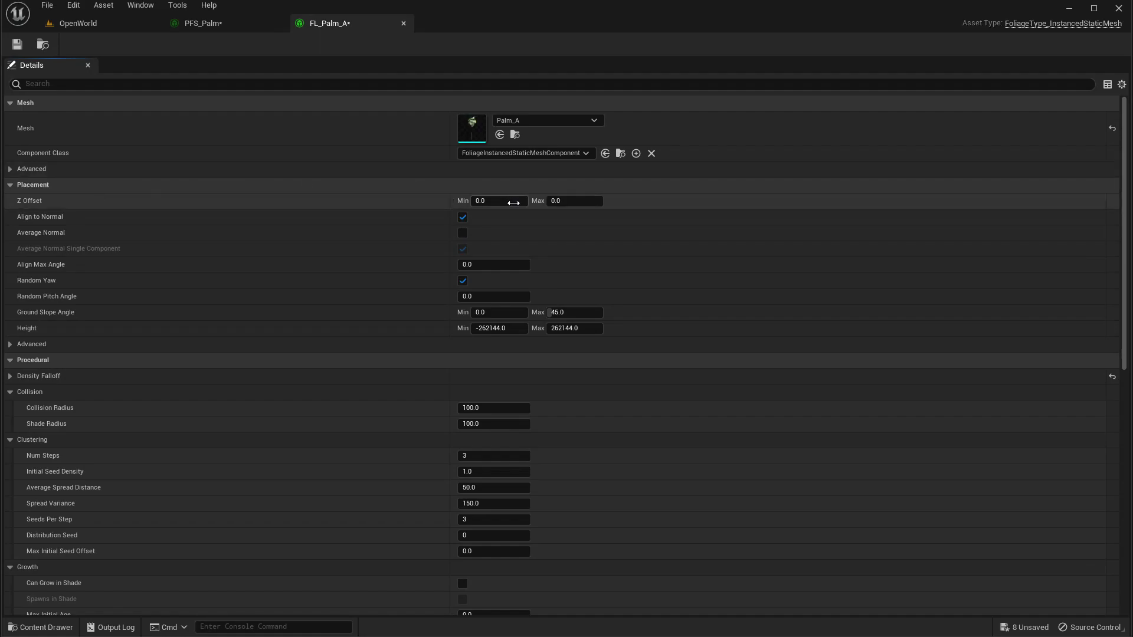
Step: Set FL_Palm_A's minimum Z Offset to -30 and disable Align to Normal
{"action": "left_click", "coordinate": [513, 202]}
{"action": "type", "text": "-30"}
{"action": "key", "text": "Tab"}
{"action": "key", "text": "Return"}
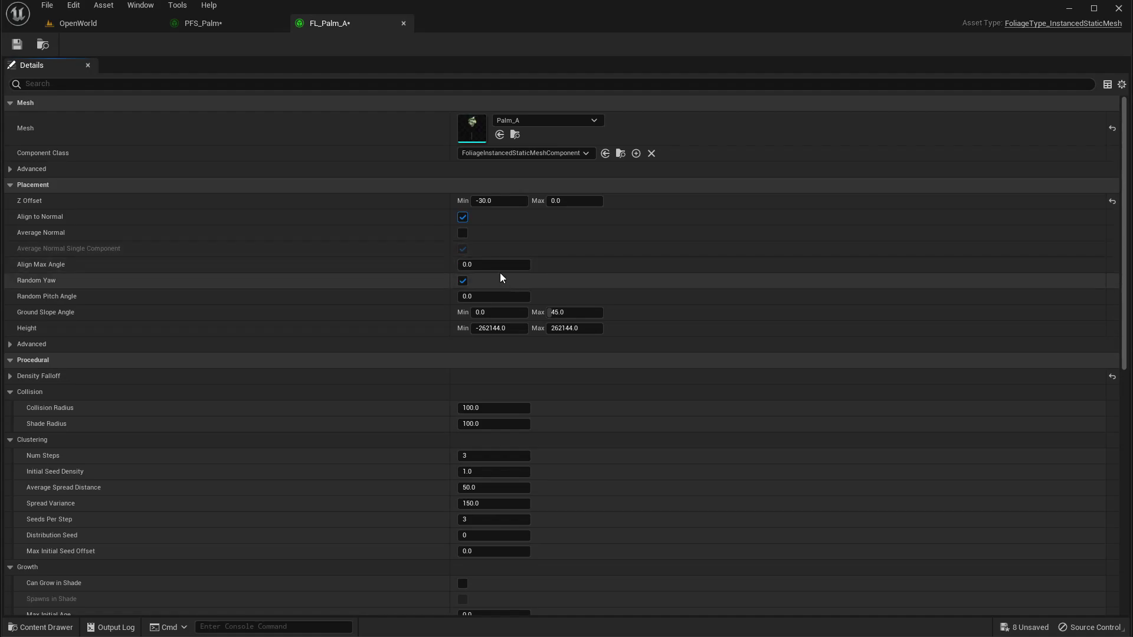
{"action": "left_click", "coordinate": [466, 221]}
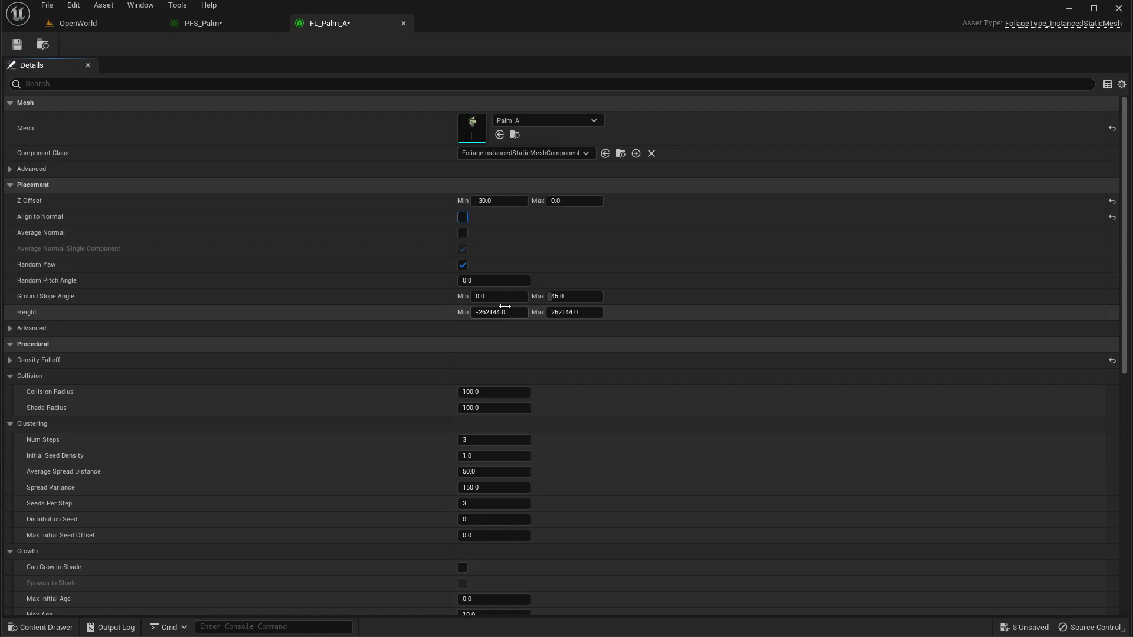
Step: Set FL_Palm_A's Ground Slope Angle to a minimum of 20 and a maximum of 30, and save the asset
{"action": "left_click", "coordinate": [94, 23]}
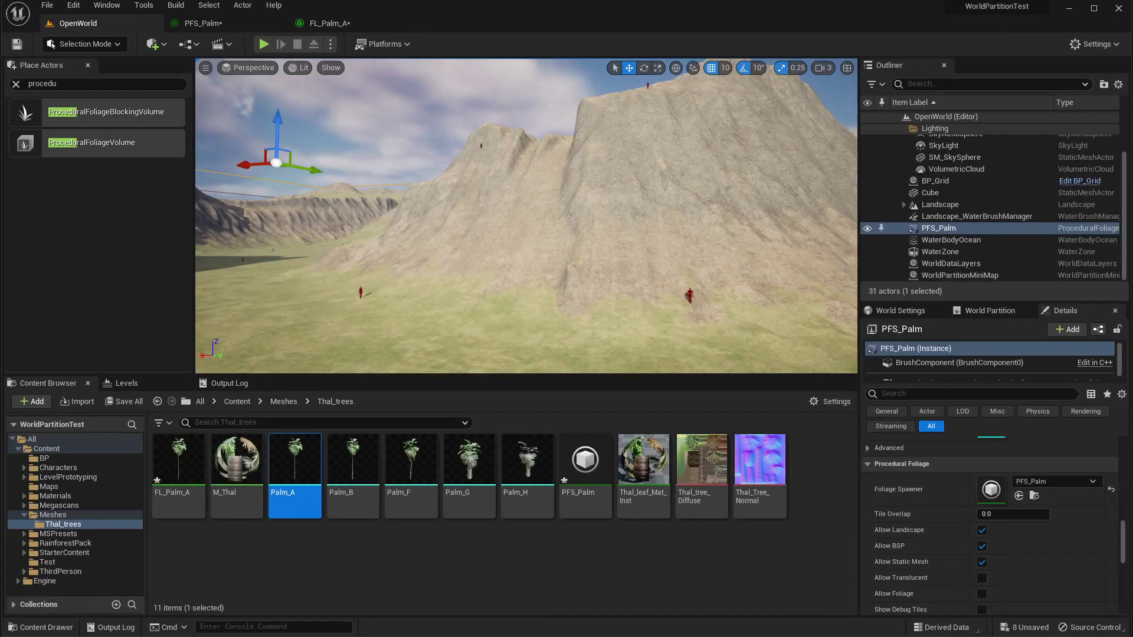
{"action": "right_click_drag", "start_coordinate": [527, 216], "coordinate": [448, 221]}
{"action": "left_click", "coordinate": [329, 23]}
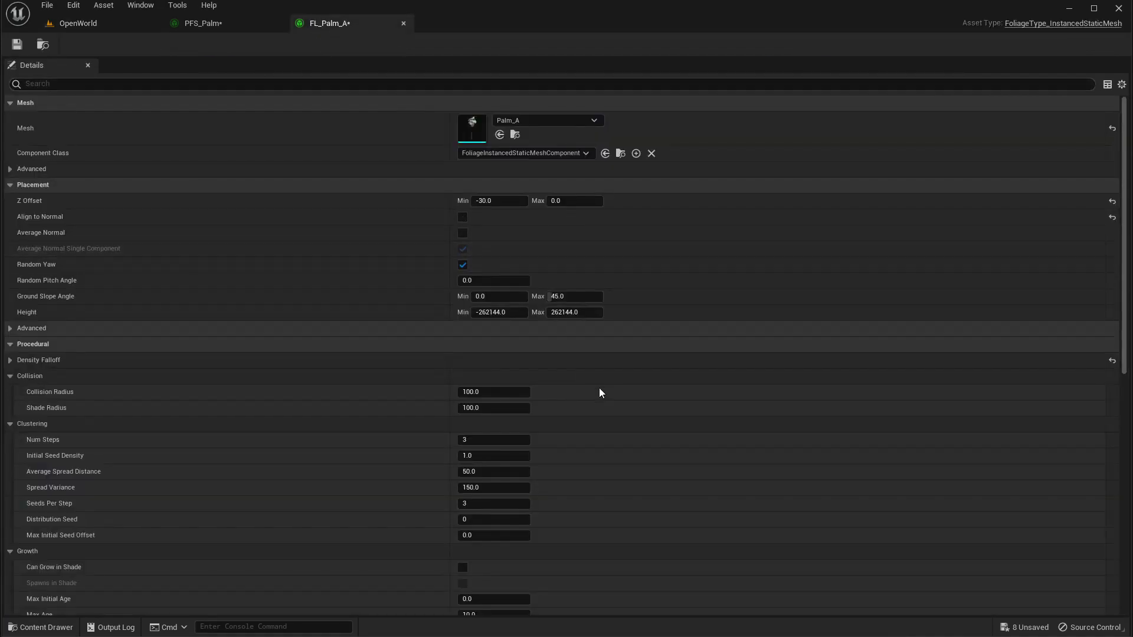
{"action": "left_click", "coordinate": [498, 297]}
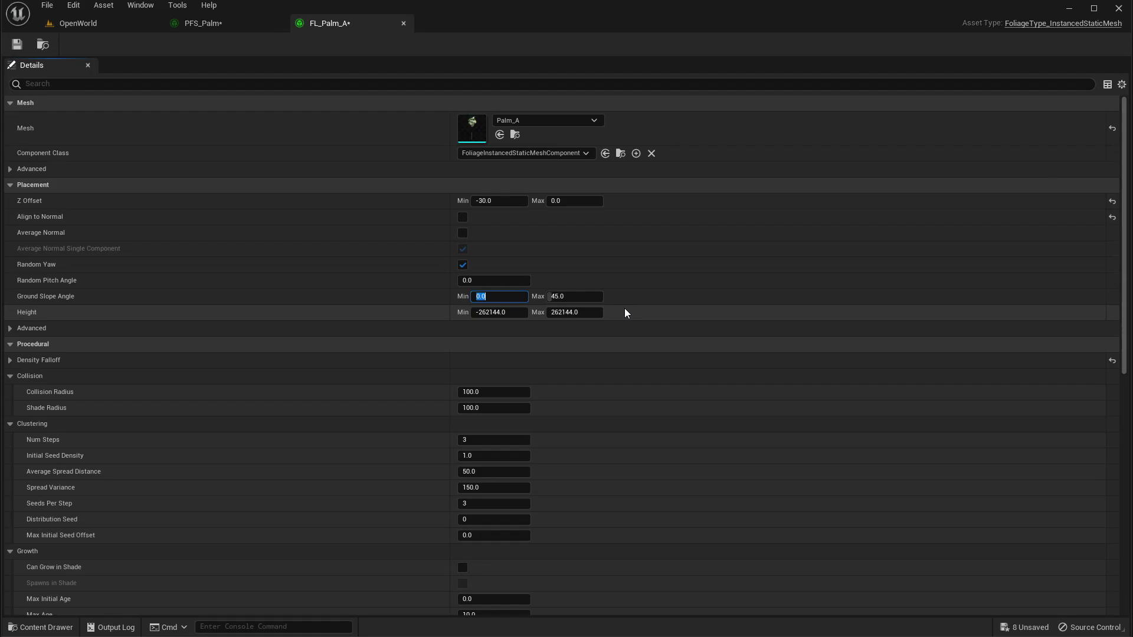
{"action": "type", "text": "25"}
{"action": "key", "text": "Tab"}
{"action": "type", "text": "30"}
{"action": "key", "text": "Return"}
{"action": "key", "text": "shift+Tab"}
{"action": "type", "text": "20"}
{"action": "key", "text": "Tab"}
{"action": "left_click", "coordinate": [20, 45]}
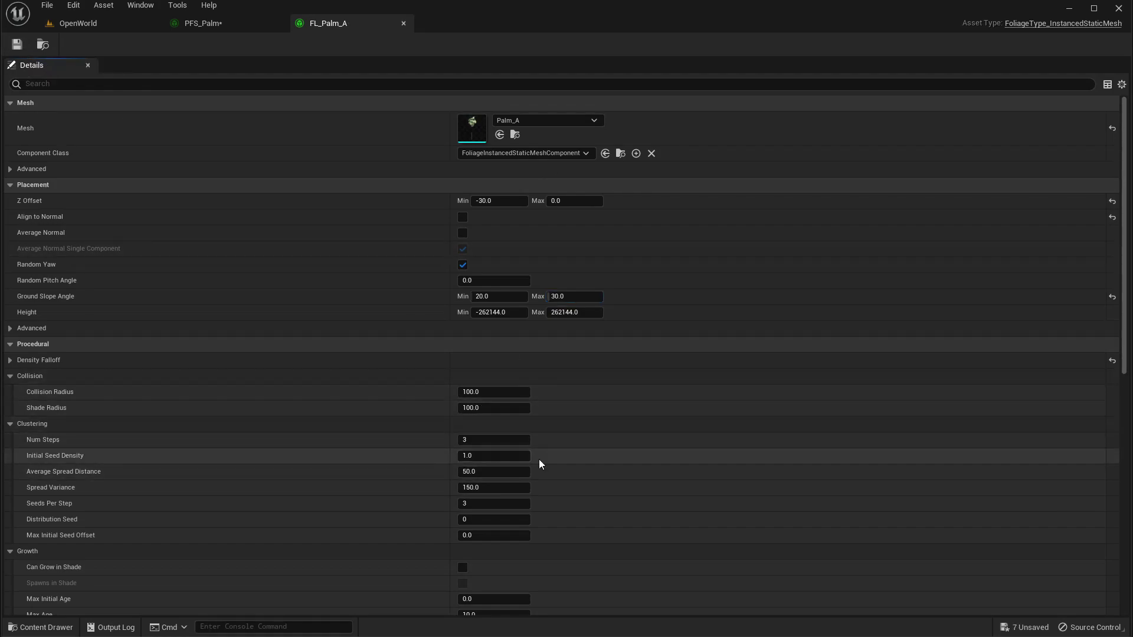
{"action": "scroll", "coordinate": [540, 463], "scroll_direction": "down", "scroll_amount": 2}
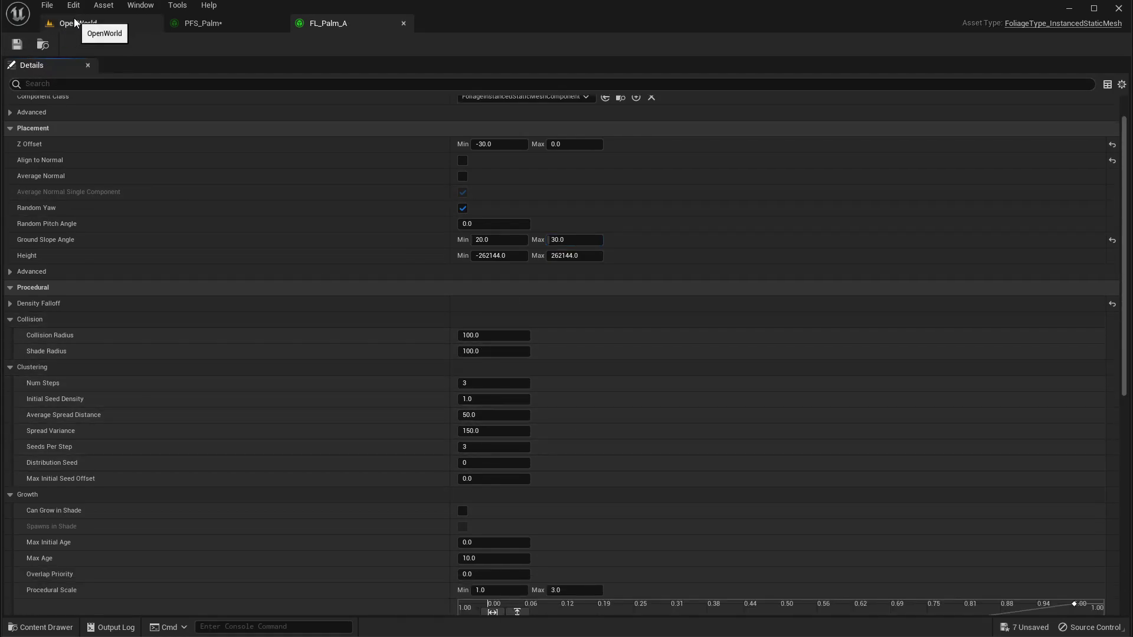
{"action": "scroll", "coordinate": [595, 479], "scroll_direction": "down", "scroll_amount": 5}
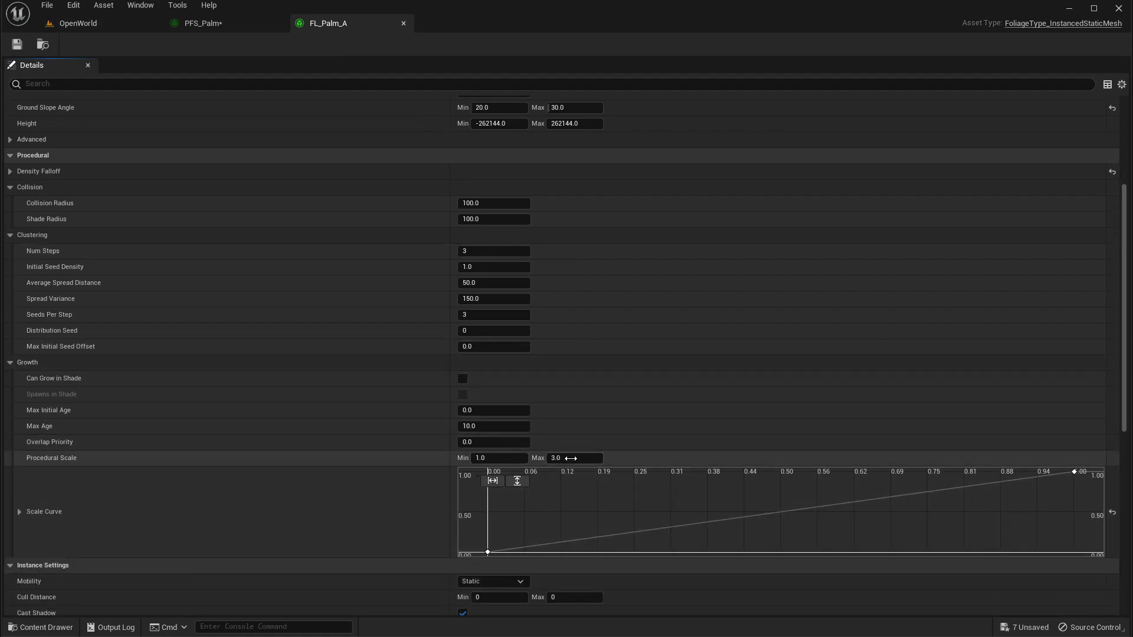
{"action": "left_click", "coordinate": [504, 458]}
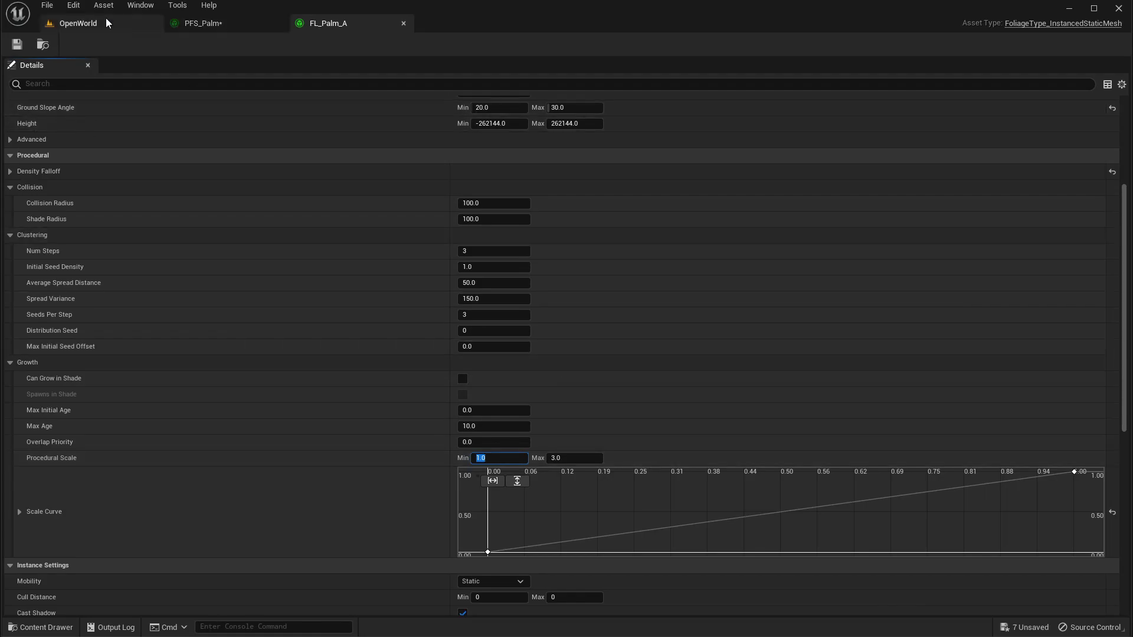
Step: Assign FL_Palm_A as the Foliage Type Object of the PFS_Palm spawner
{"action": "left_click", "coordinate": [124, 23]}
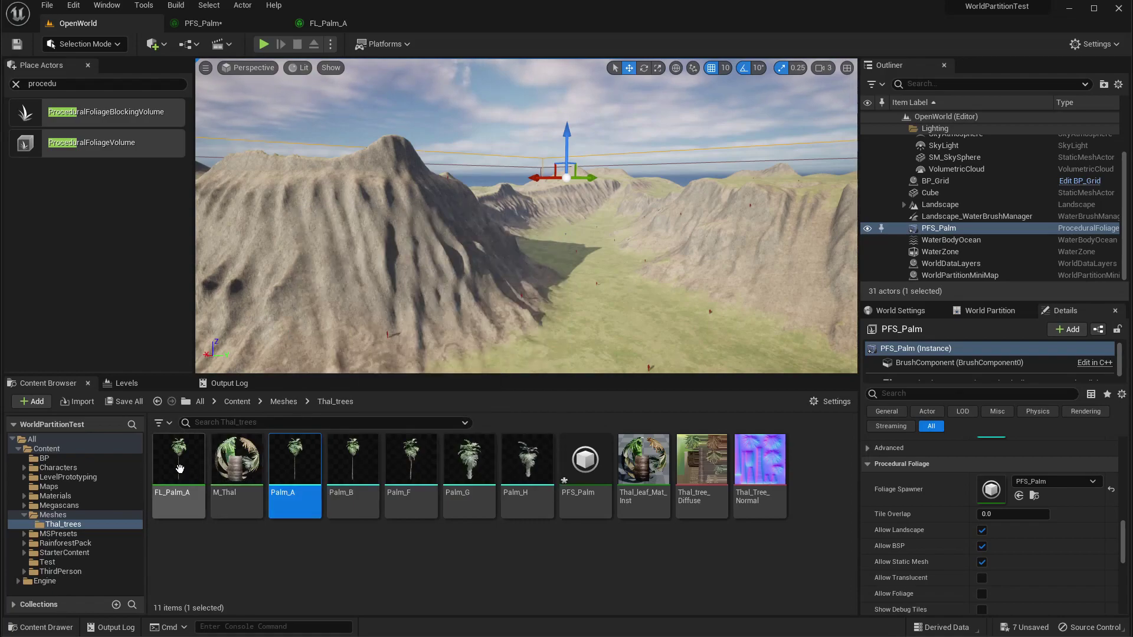
{"action": "left_click", "coordinate": [178, 466]}
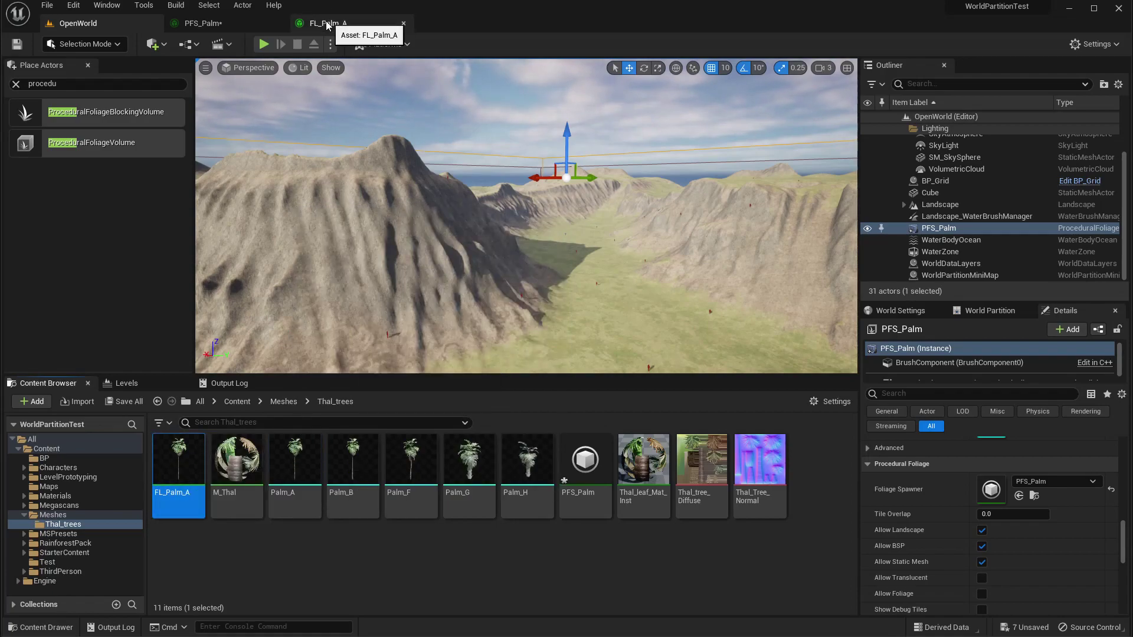
{"action": "left_click", "coordinate": [204, 25]}
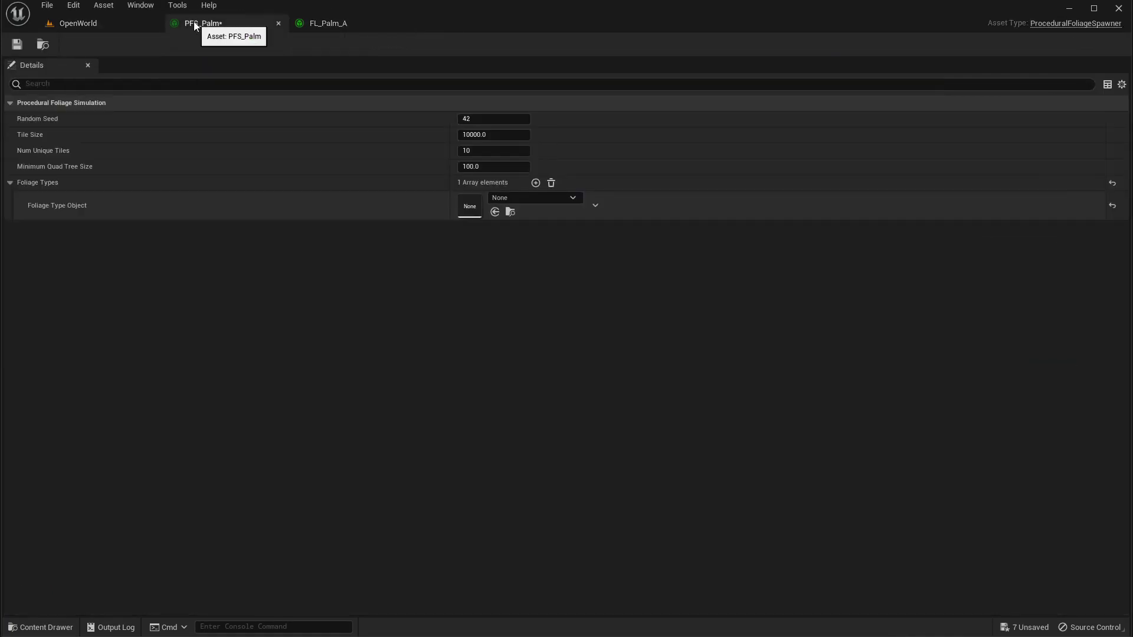
{"action": "left_click", "coordinate": [496, 212]}
Step: Load the unloaded area for the PFS_Palm volume in the OpenWorld level and resimulate its foliage
{"action": "left_click", "coordinate": [63, 24]}
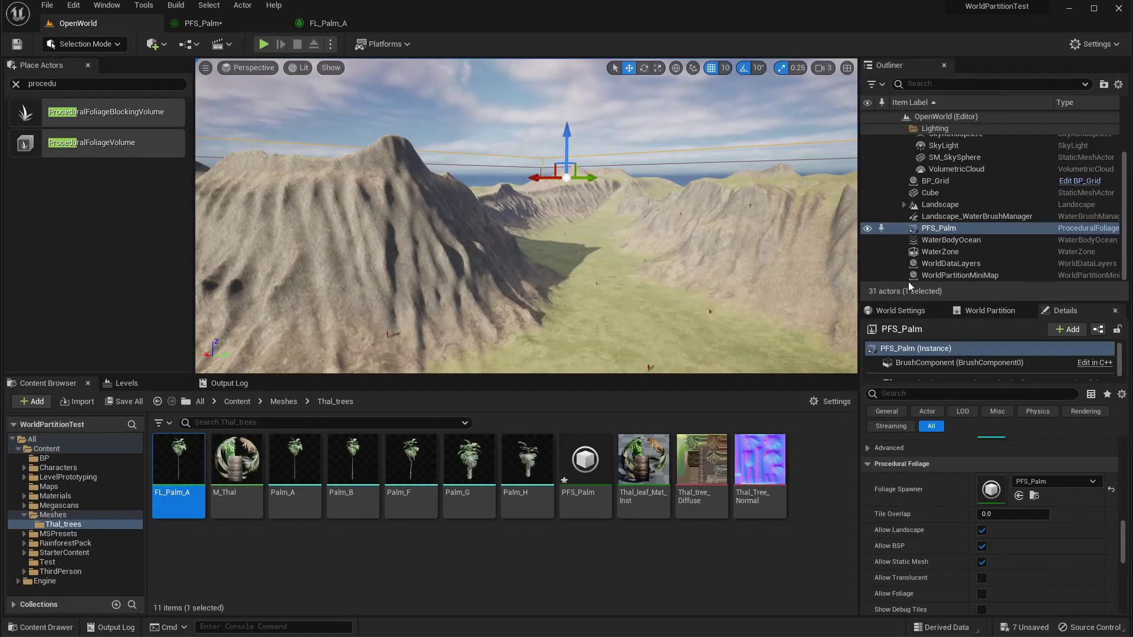
{"action": "left_click", "coordinate": [926, 225]}
{"action": "scroll", "coordinate": [1077, 451], "scroll_direction": "down", "scroll_amount": 3}
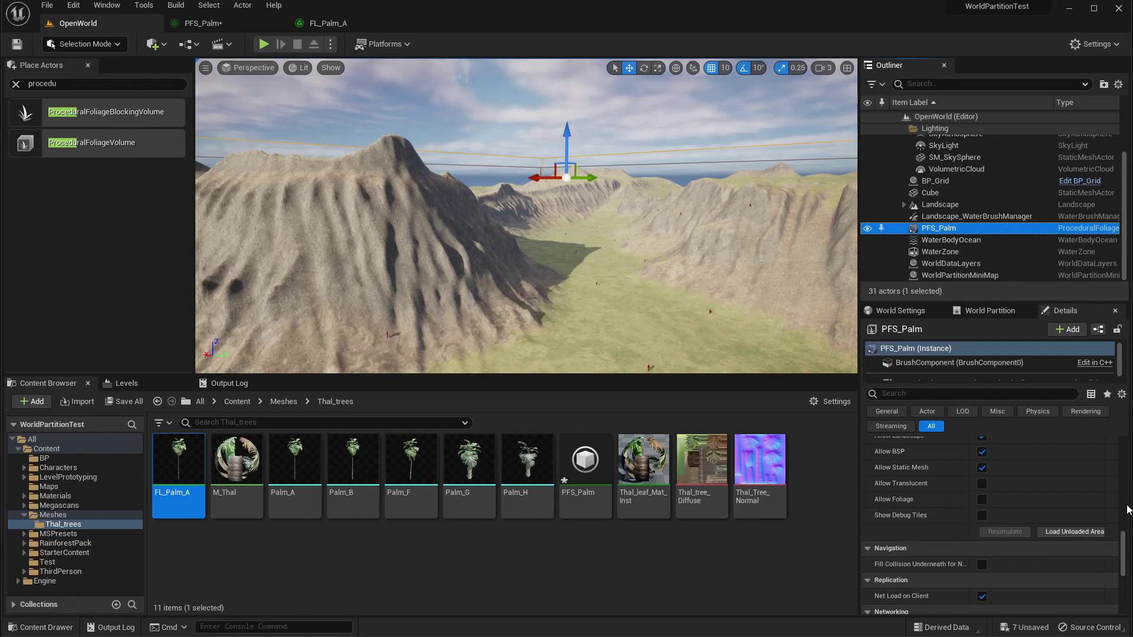
{"action": "left_click", "coordinate": [1104, 501]}
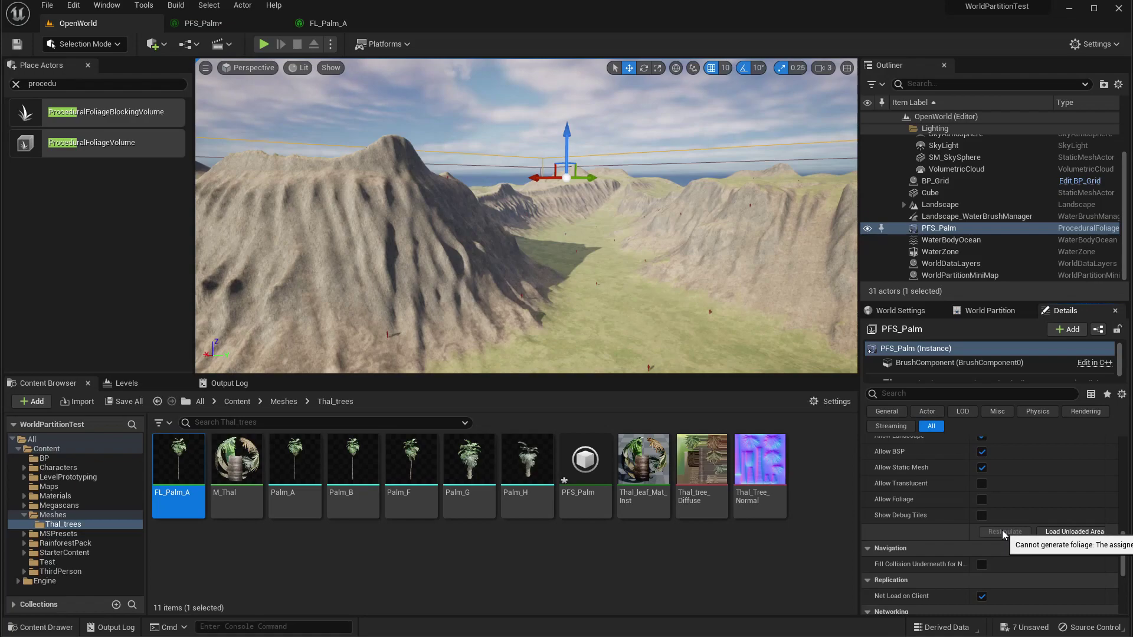
{"action": "left_click", "coordinate": [1060, 532]}
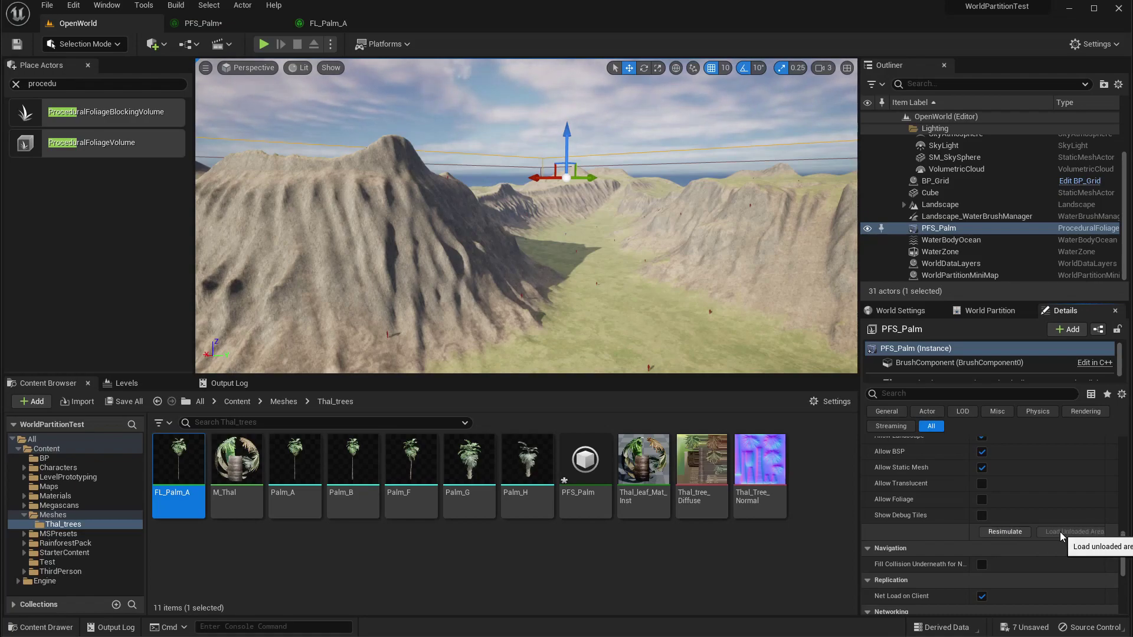
{"action": "left_click", "coordinate": [993, 533]}
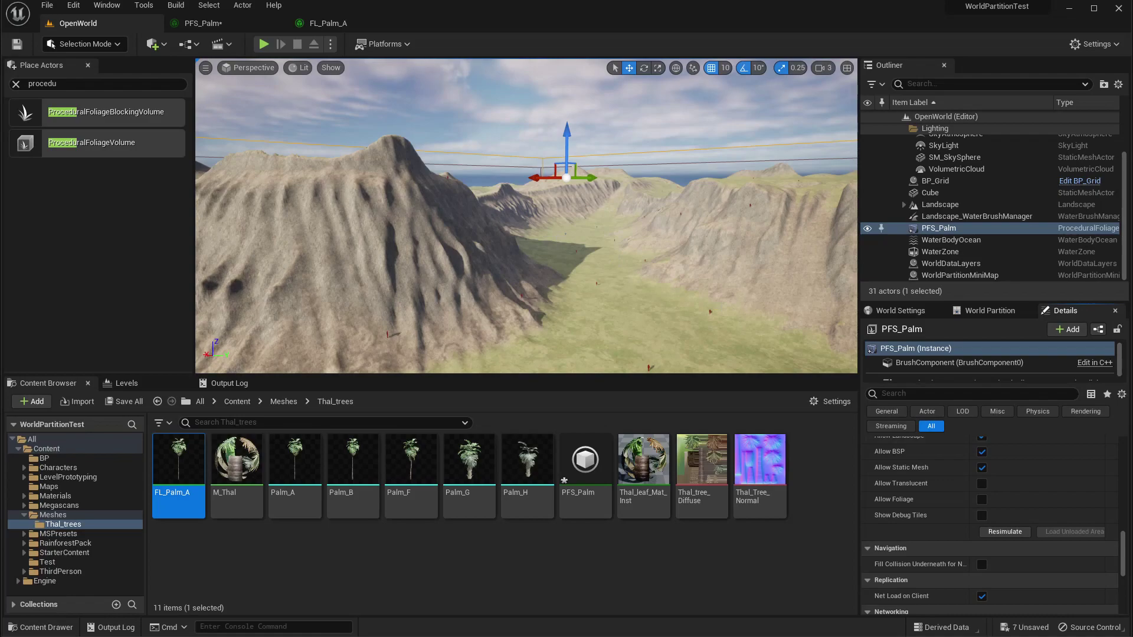
Step: Check the volume's Procedural Foliage settings and the foliage type assigned in the PFS_Palm spawner
{"action": "scroll", "coordinate": [1024, 518], "scroll_direction": "up", "scroll_amount": 9}
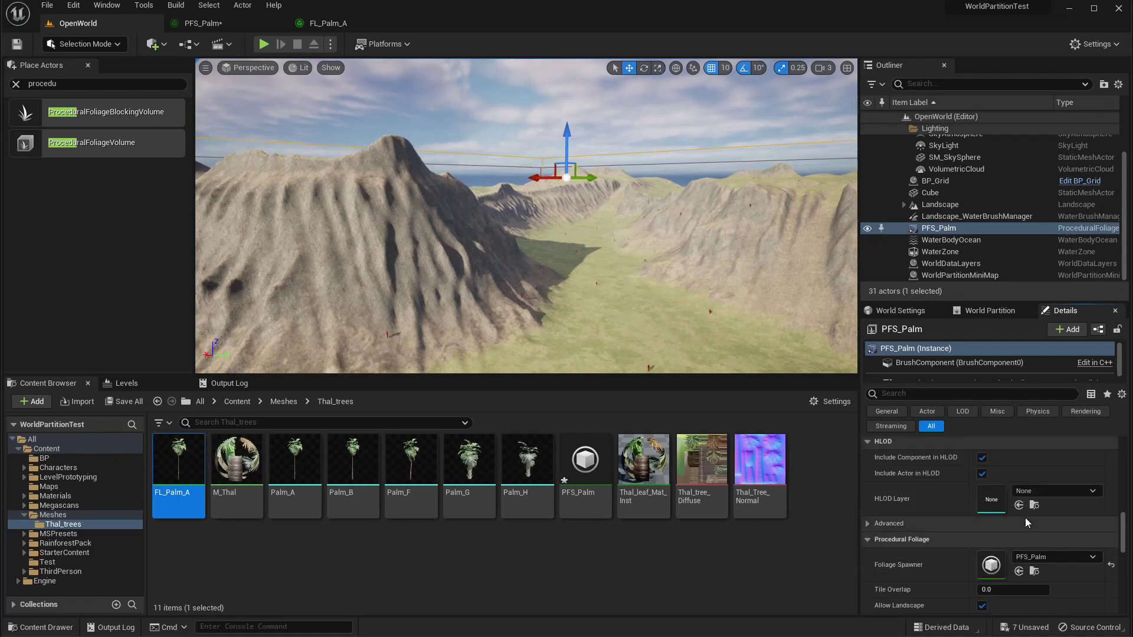
{"action": "scroll", "coordinate": [1025, 523], "scroll_direction": "down", "scroll_amount": 3}
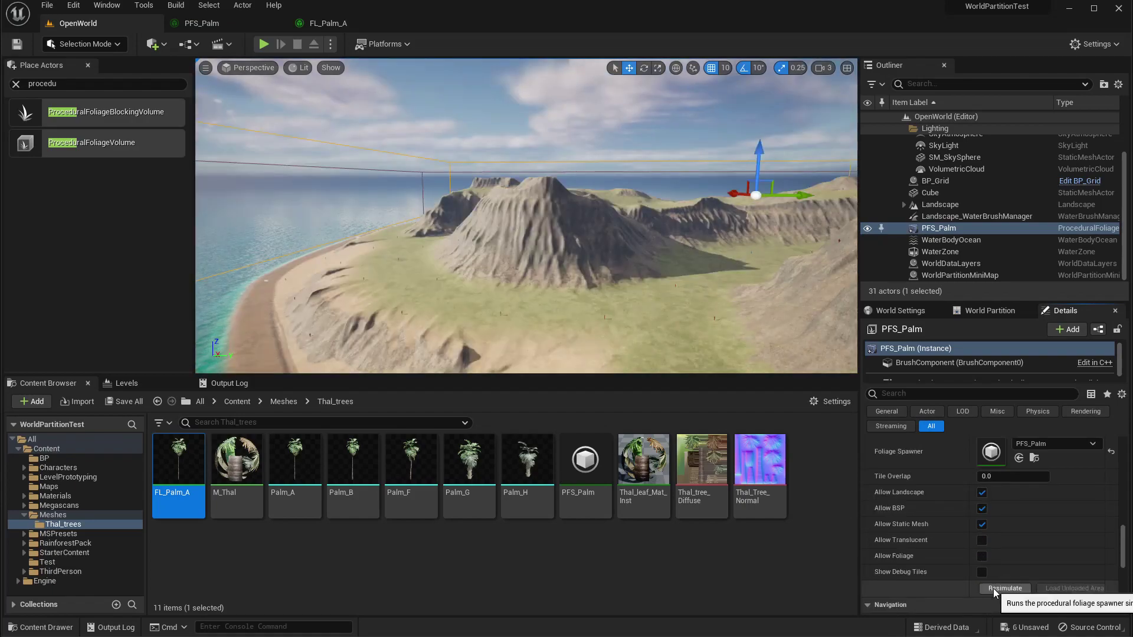
{"action": "left_click", "coordinate": [236, 23]}
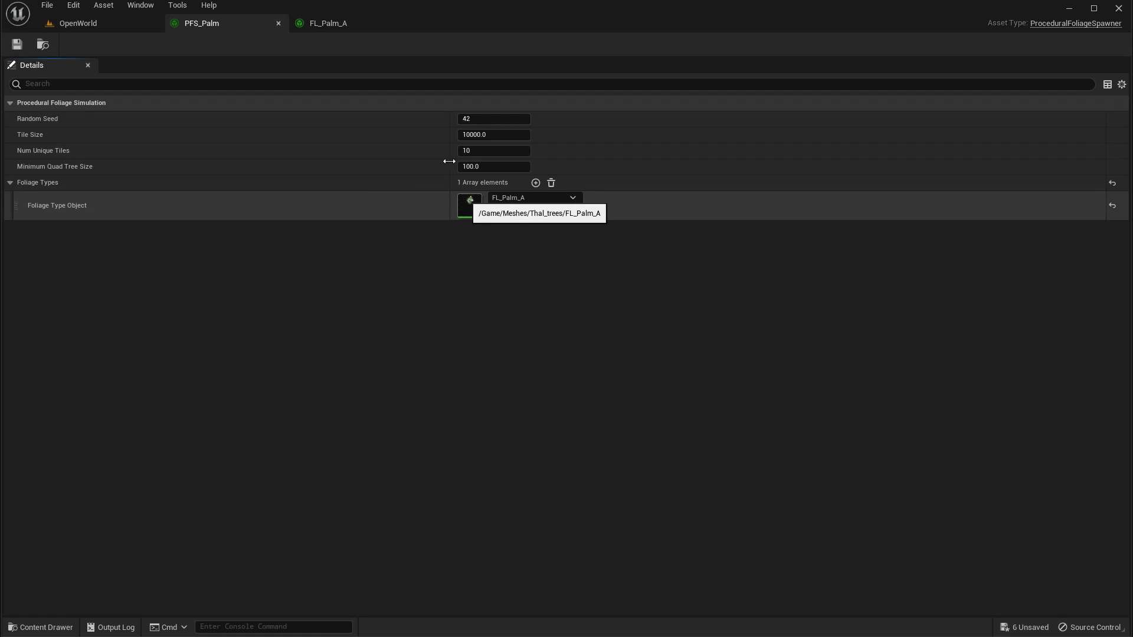
{"action": "left_click", "coordinate": [325, 23]}
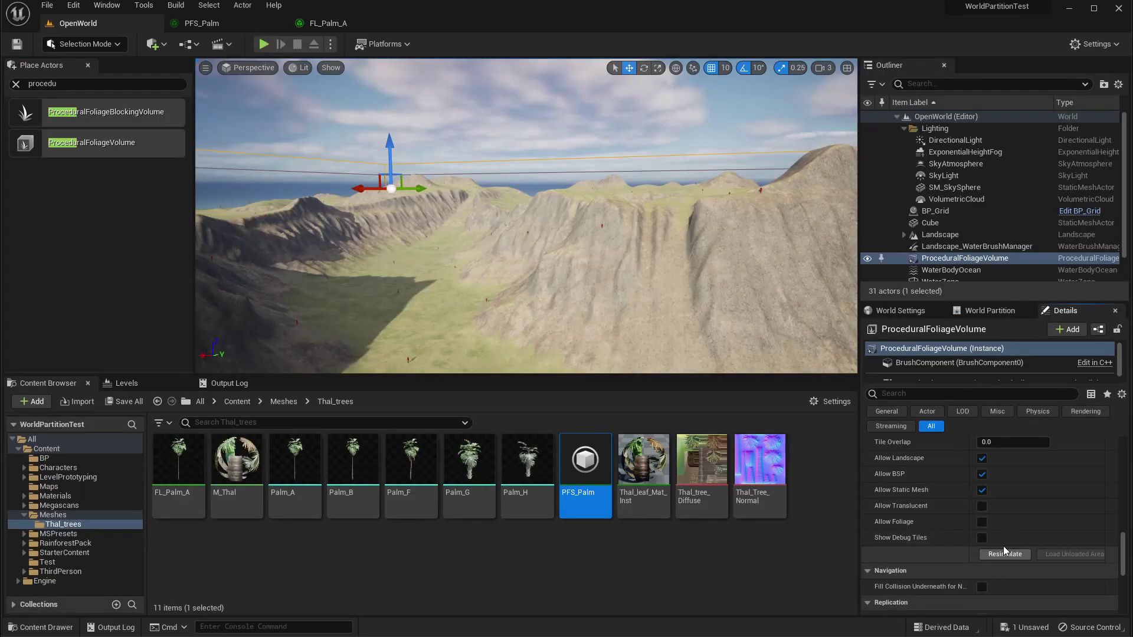
Step: Set the ProceduralFoliageVolume's Collision Presets to Custom and review its brush and procedural foliage settings
{"action": "scroll", "coordinate": [1007, 540], "scroll_direction": "up", "scroll_amount": 5}
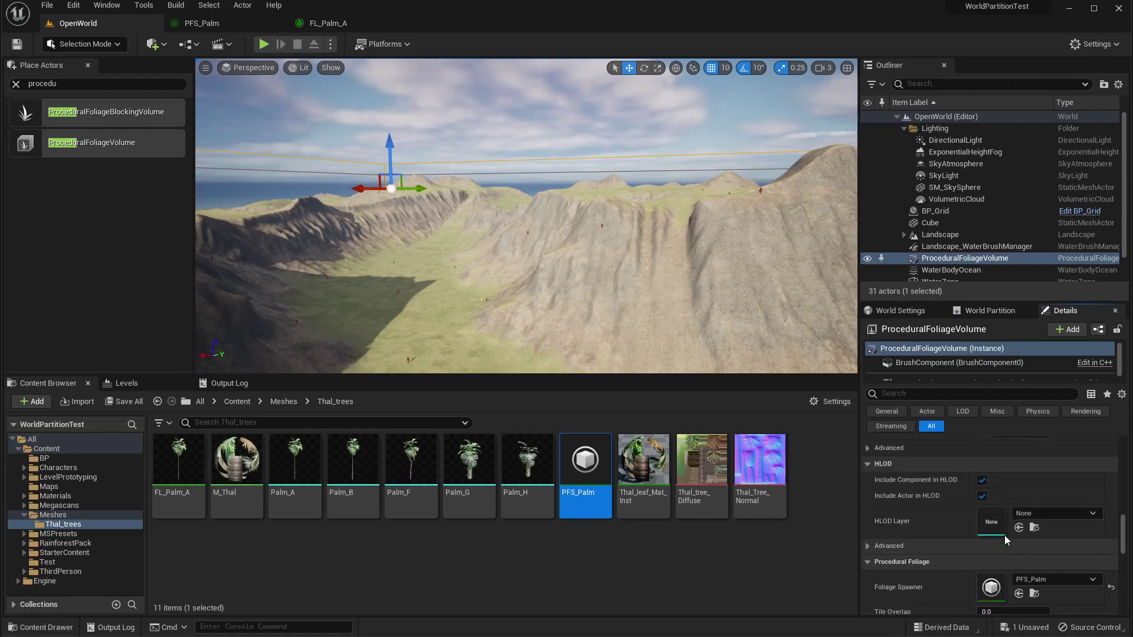
{"action": "scroll", "coordinate": [1006, 540], "scroll_direction": "up", "scroll_amount": 5}
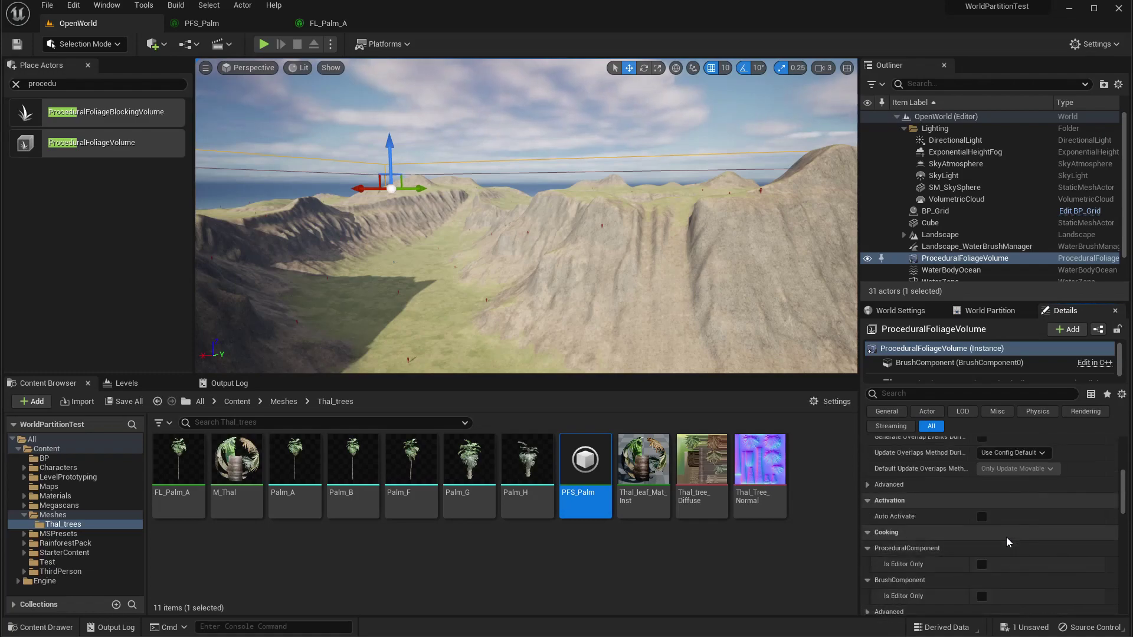
{"action": "scroll", "coordinate": [1007, 542], "scroll_direction": "up", "scroll_amount": 5}
{"action": "left_click", "coordinate": [1010, 574]}
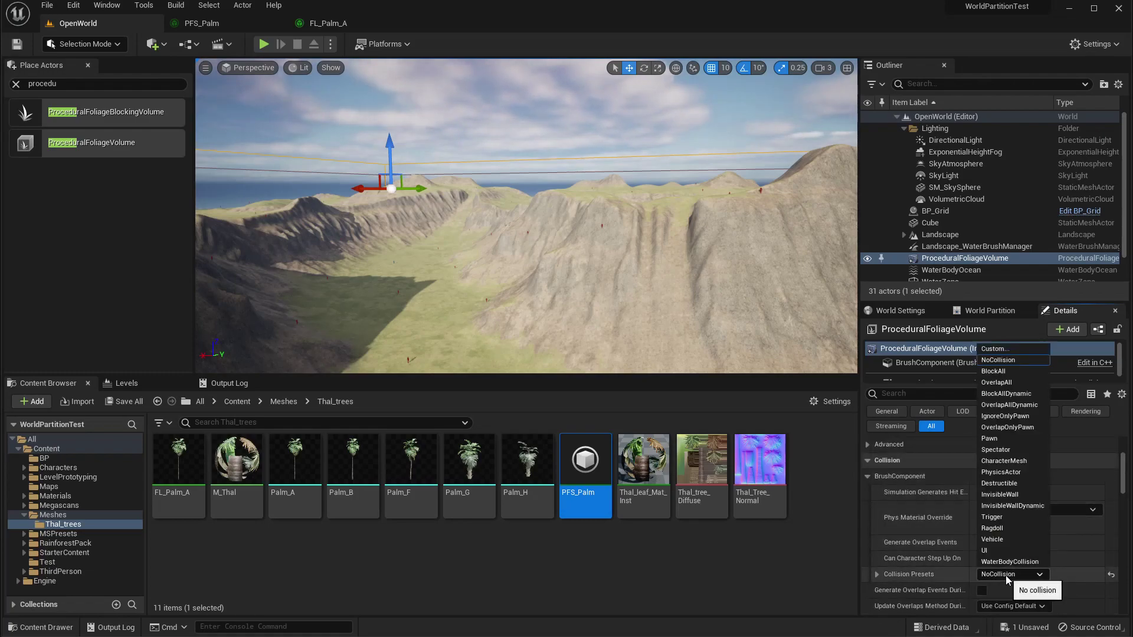
{"action": "left_click", "coordinate": [995, 349]}
{"action": "scroll", "coordinate": [981, 527], "scroll_direction": "down", "scroll_amount": 3}
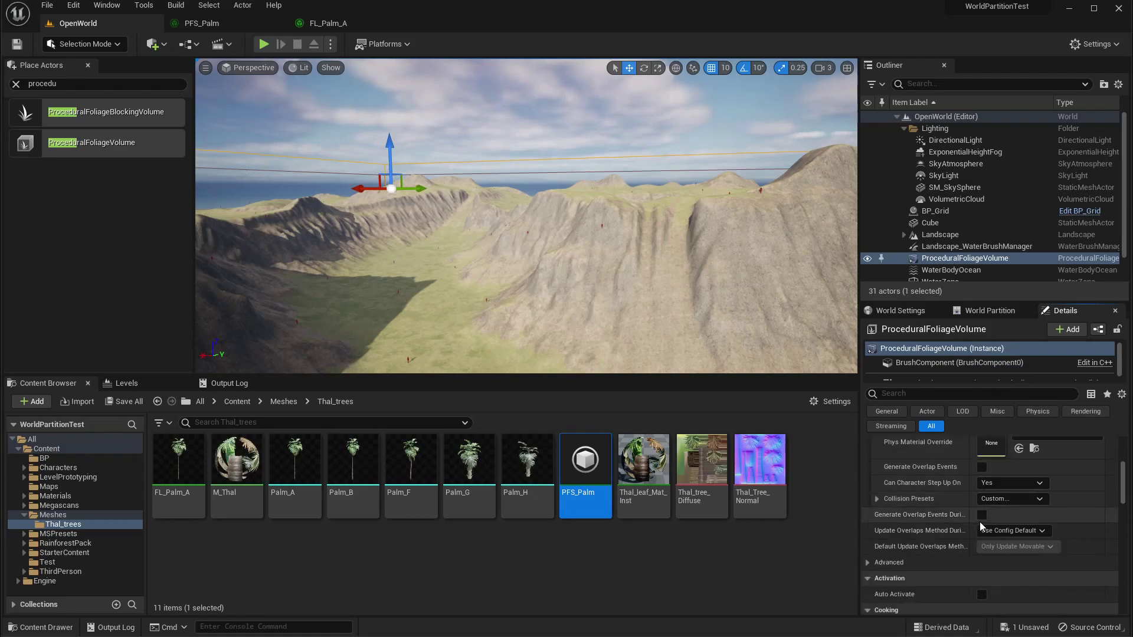
{"action": "scroll", "coordinate": [980, 527], "scroll_direction": "down", "scroll_amount": 3}
{"action": "scroll", "coordinate": [980, 527], "scroll_direction": "up", "scroll_amount": 3}
{"action": "left_click", "coordinate": [995, 499]}
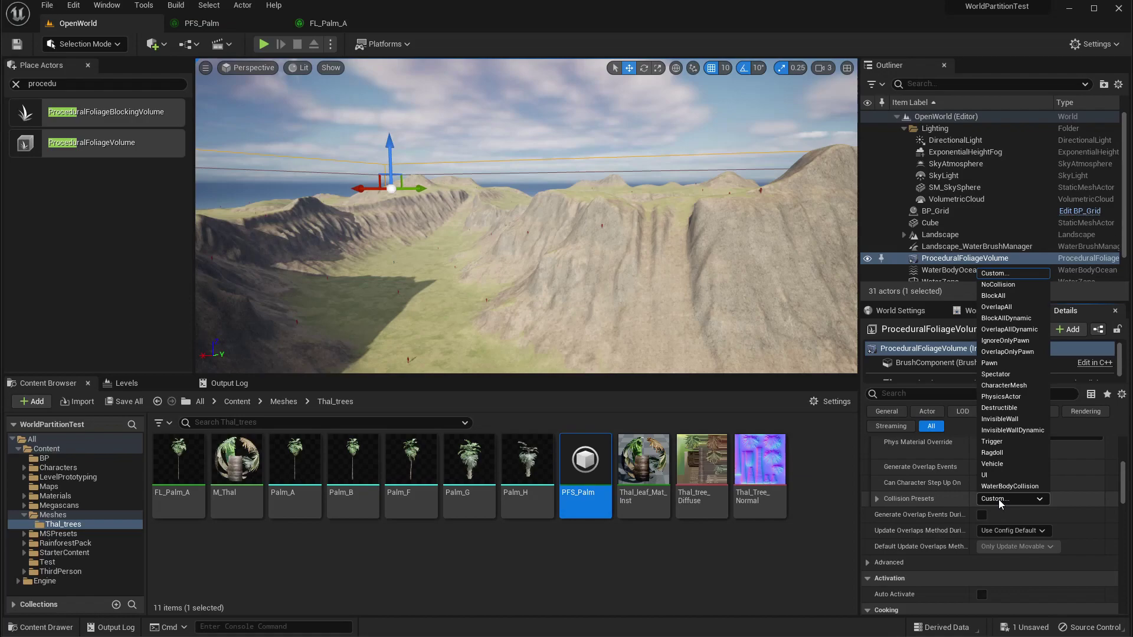
{"action": "left_click", "coordinate": [1001, 500]}
{"action": "scroll", "coordinate": [1003, 531], "scroll_direction": "down", "scroll_amount": 8}
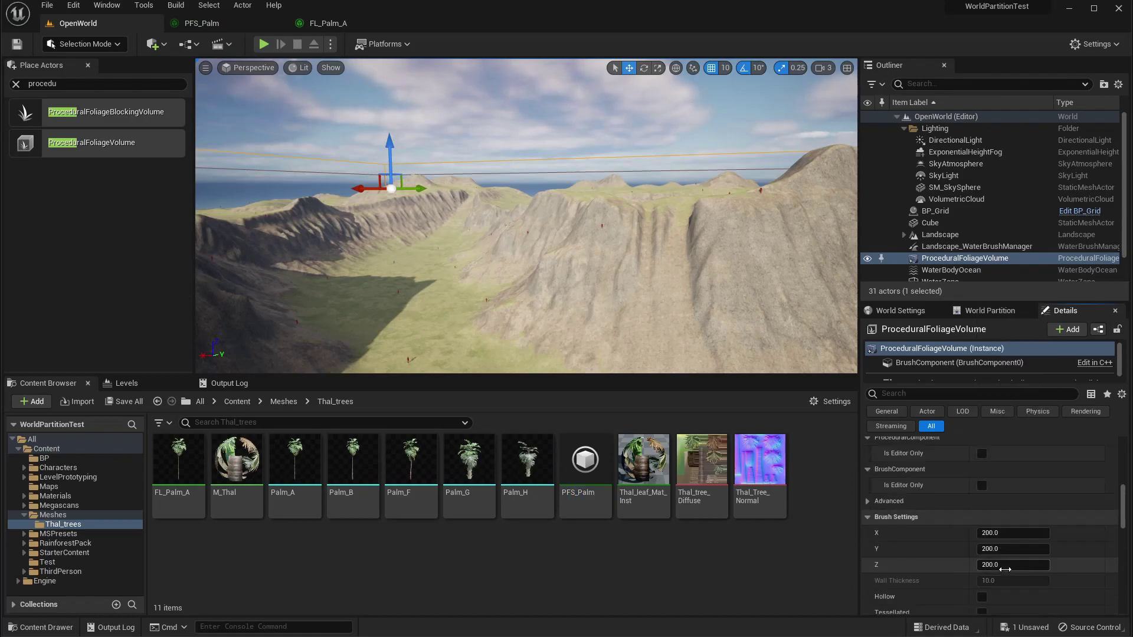
{"action": "scroll", "coordinate": [1005, 569], "scroll_direction": "down", "scroll_amount": 10}
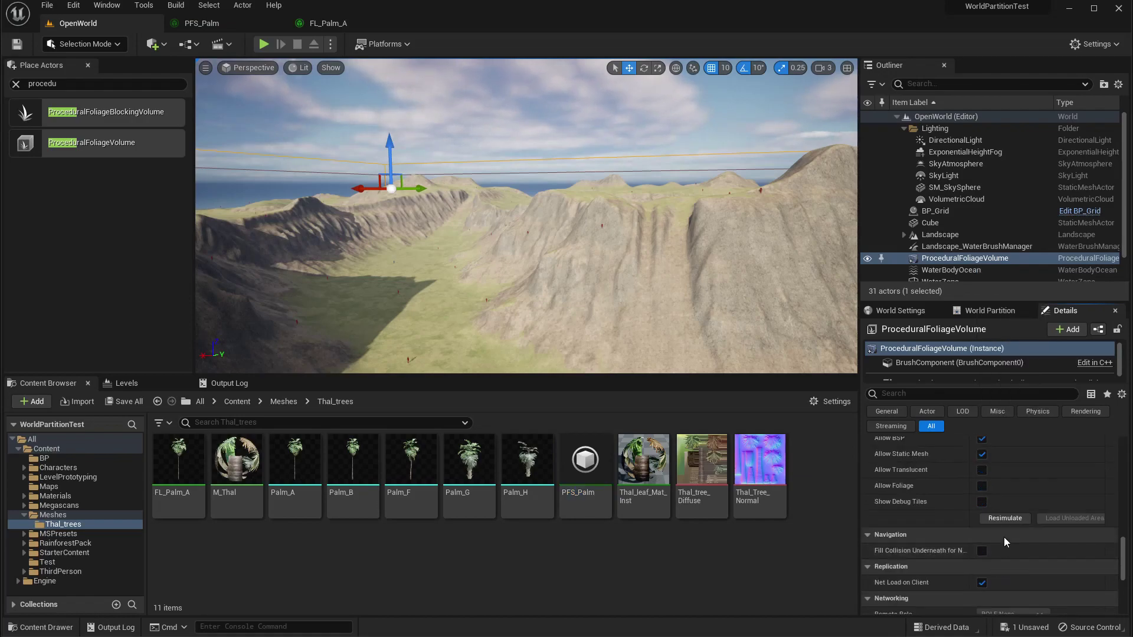
Step: Delete the existing ProceduralFoliageVolume and place a new one on the valley floor of the landscape
{"action": "right_click_drag", "start_coordinate": [533, 317], "coordinate": [533, 316]}
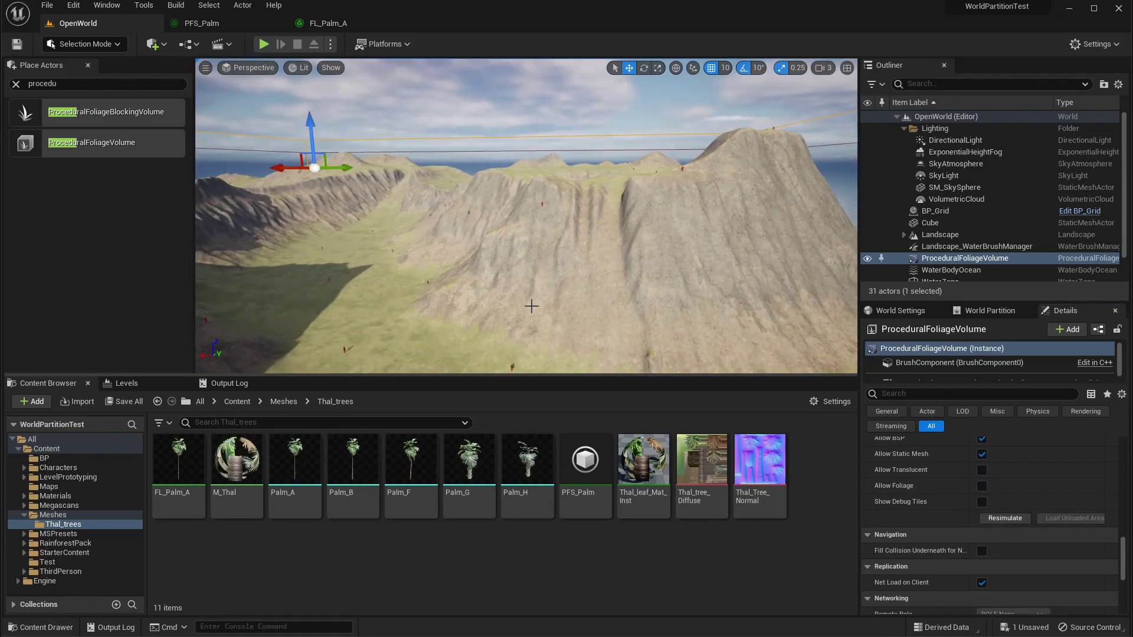
{"action": "key", "text": "Delete"}
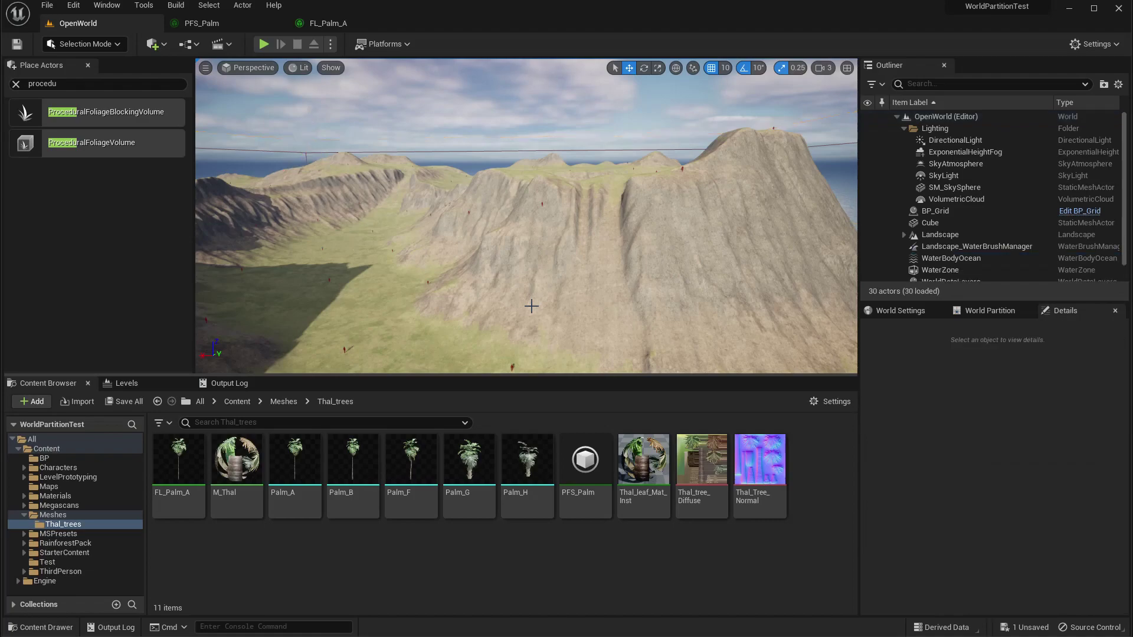
{"action": "left_click_drag", "start_coordinate": [354, 307], "coordinate": [354, 305]}
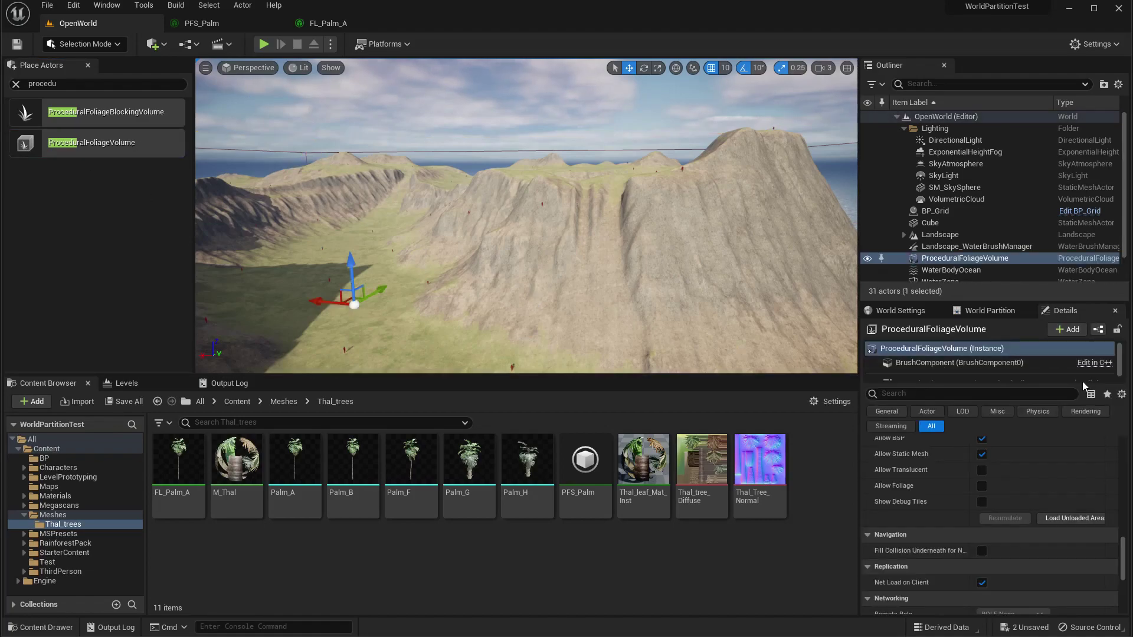
Step: Assign PFS_Palm as the Foliage Spawner of the new ProceduralFoliageVolume
{"action": "scroll", "coordinate": [1094, 566], "scroll_direction": "down", "scroll_amount": 5}
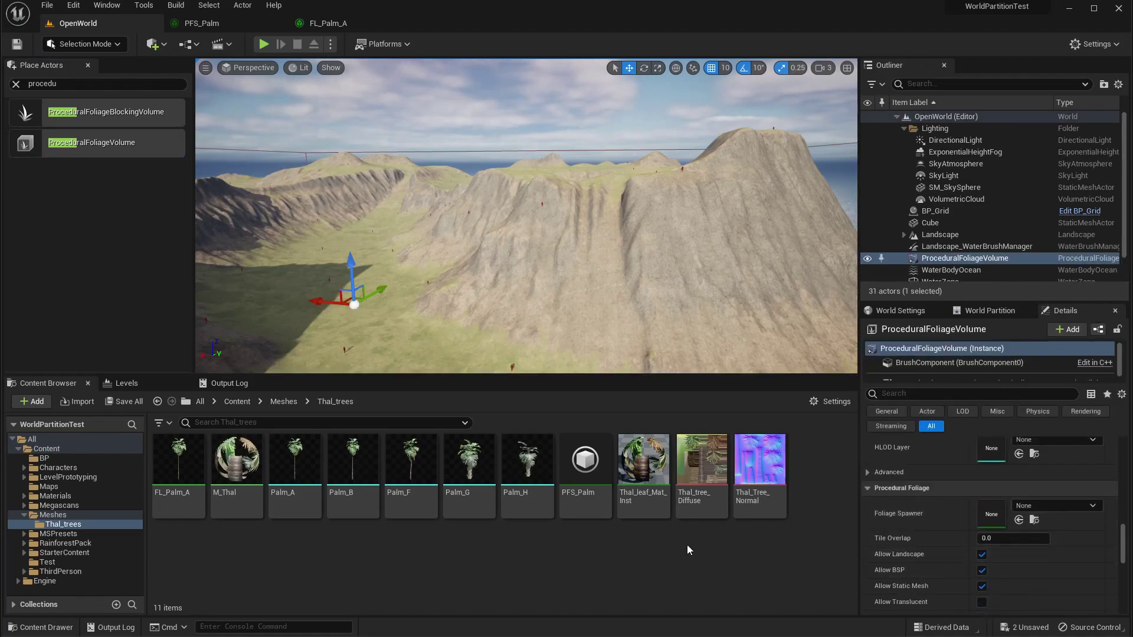
{"action": "left_click", "coordinate": [584, 466]}
{"action": "left_click", "coordinate": [1019, 520]}
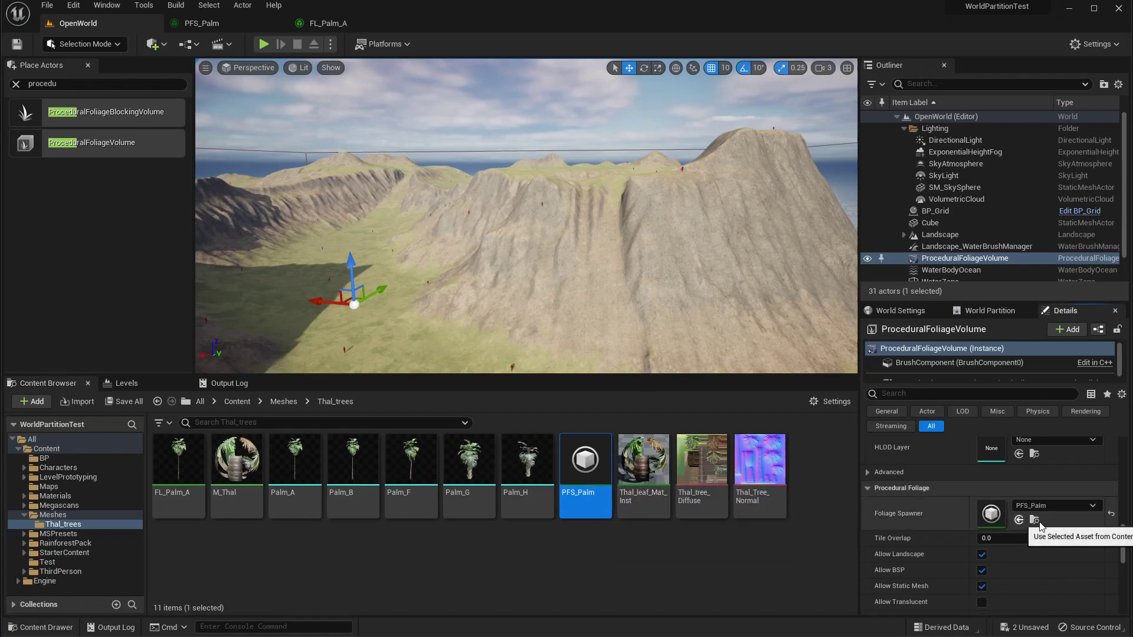
Step: Scale the ProceduralFoliageVolume to 400 in X, 400 in Y and 50 in Z
{"action": "scroll", "coordinate": [1099, 538], "scroll_direction": "down", "scroll_amount": 5}
{"action": "scroll", "coordinate": [1100, 538], "scroll_direction": "up", "scroll_amount": 4}
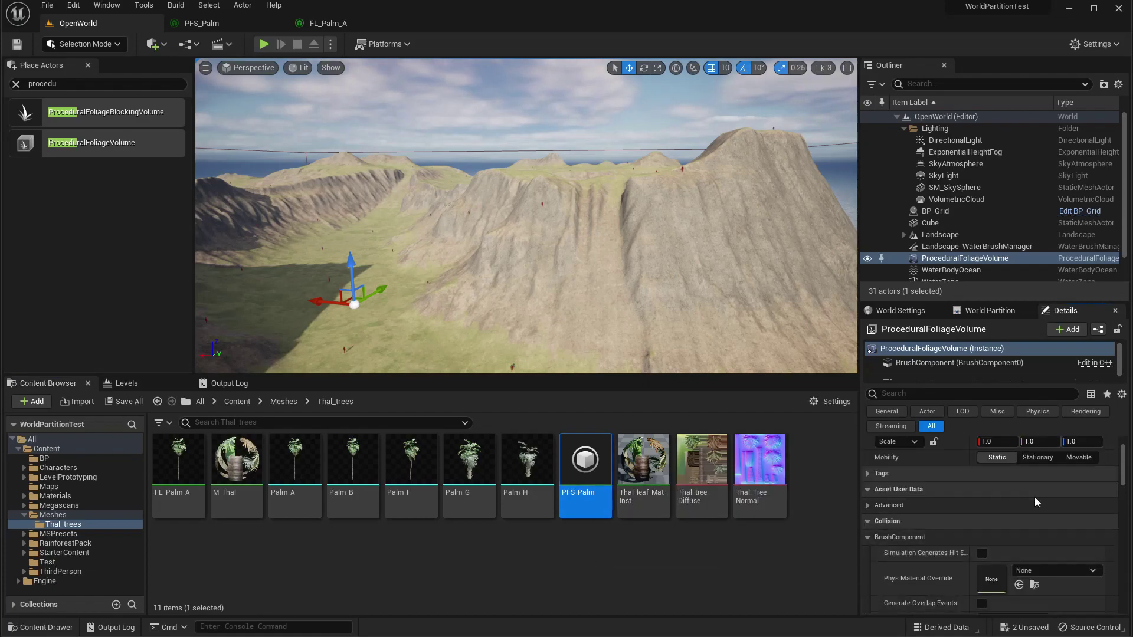
{"action": "left_click", "coordinate": [996, 491]}
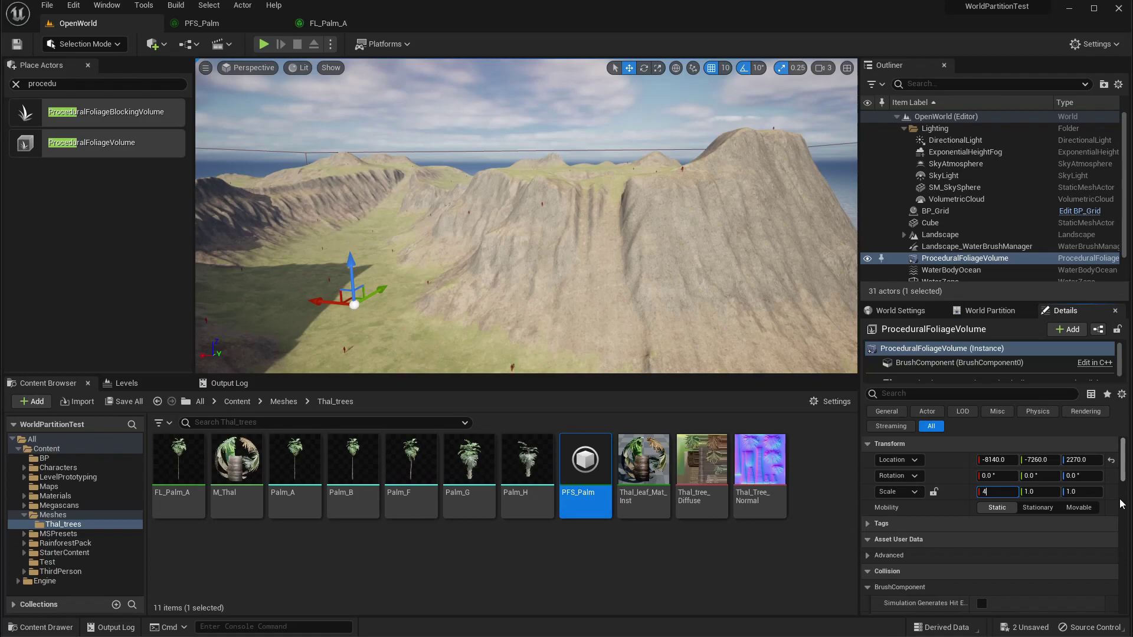
{"action": "key", "text": "Tab"}
{"action": "type", "text": "400"}
{"action": "key", "text": "Tab"}
{"action": "type", "text": "50"}
{"action": "key", "text": "Return"}
Step: In the left view, reset the volume's location to the origin and raise it to a Z of about 7460
{"action": "left_click", "coordinate": [248, 68]}
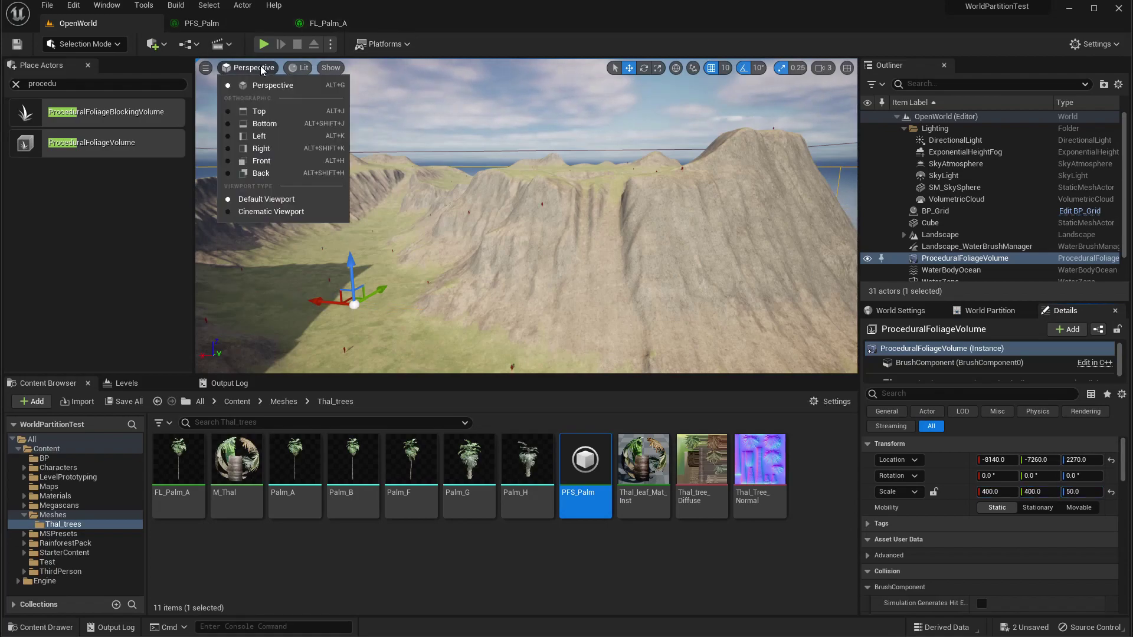
{"action": "left_click", "coordinate": [266, 136]}
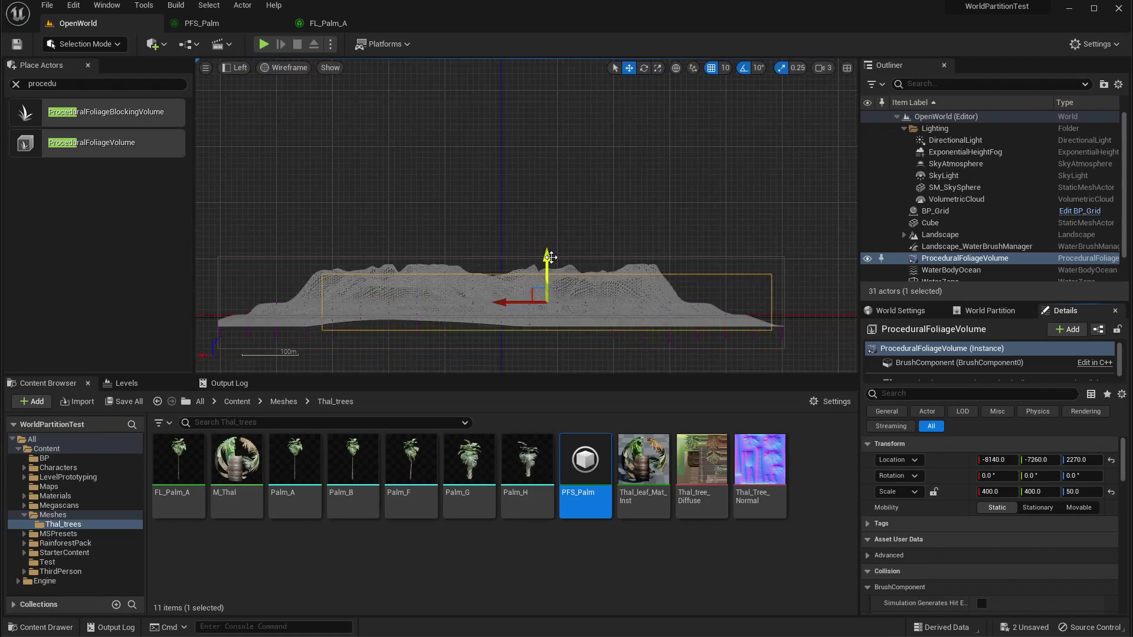
{"action": "left_click", "coordinate": [1038, 459]}
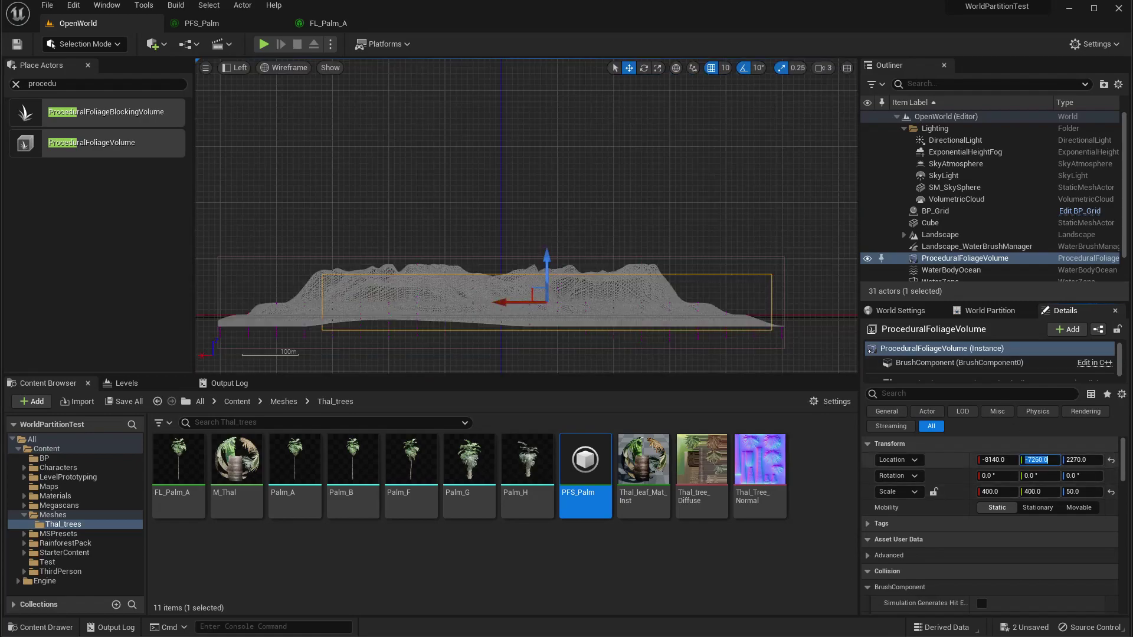
{"action": "left_click", "coordinate": [1112, 460]}
{"action": "left_click_drag", "start_coordinate": [505, 268], "coordinate": [499, 227]}
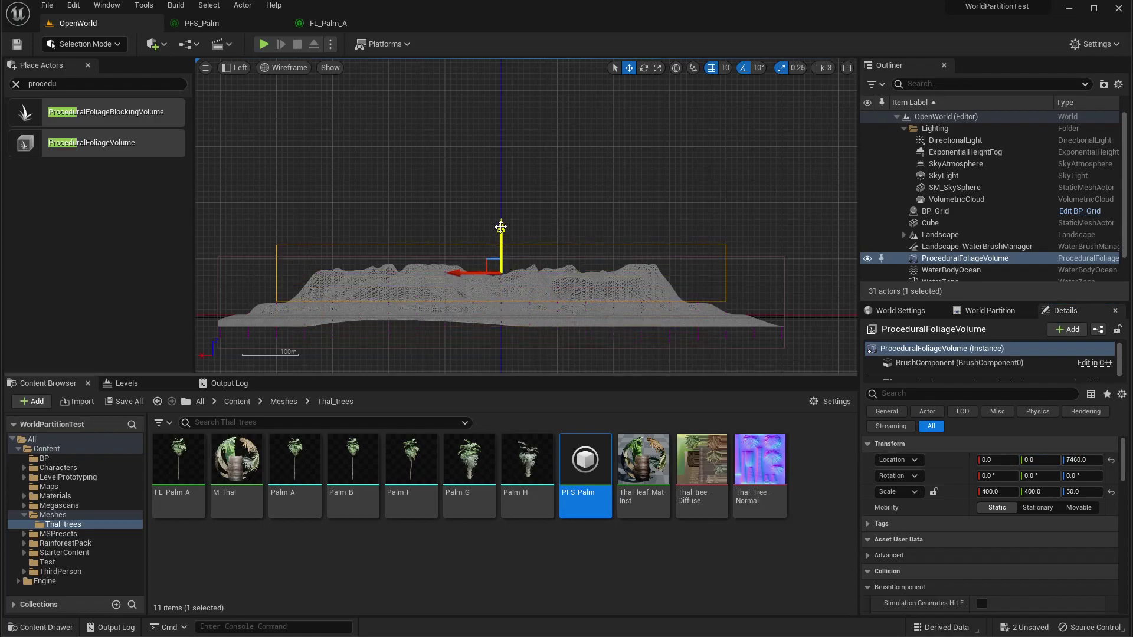
Step: In the perspective view, load the unloaded areas for the ProceduralFoliageVolume and resimulate its foliage
{"action": "left_click", "coordinate": [236, 67]}
{"action": "left_click", "coordinate": [277, 87]}
{"action": "scroll", "coordinate": [1016, 521], "scroll_direction": "down", "scroll_amount": 2}
{"action": "scroll", "coordinate": [1016, 521], "scroll_direction": "down", "scroll_amount": 5}
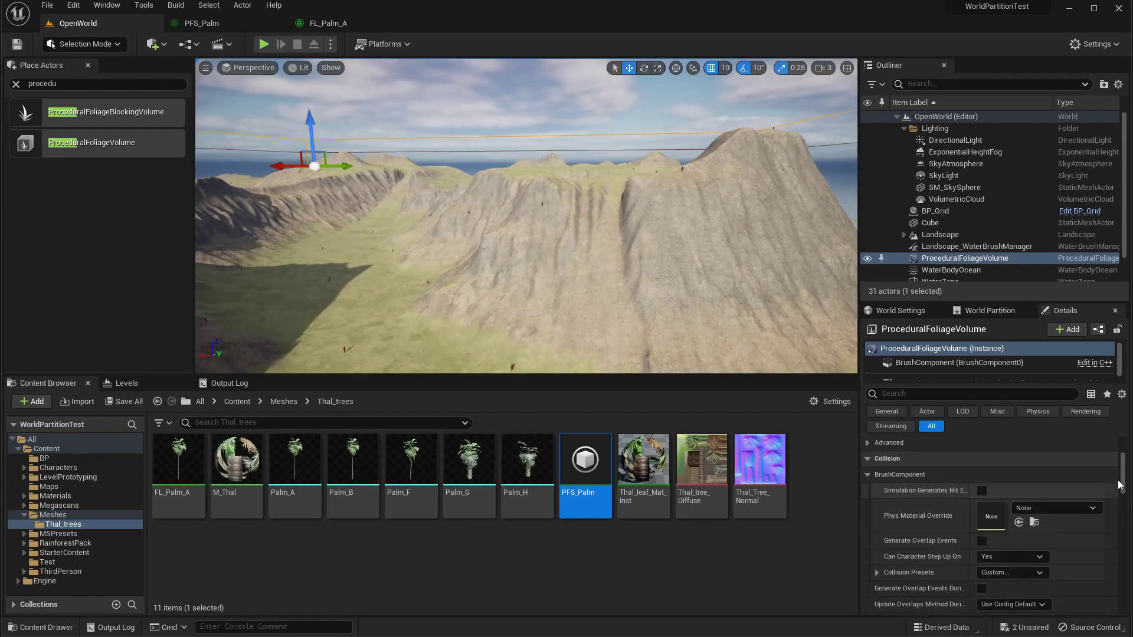
{"action": "scroll", "coordinate": [1123, 555], "scroll_direction": "down", "scroll_amount": 2}
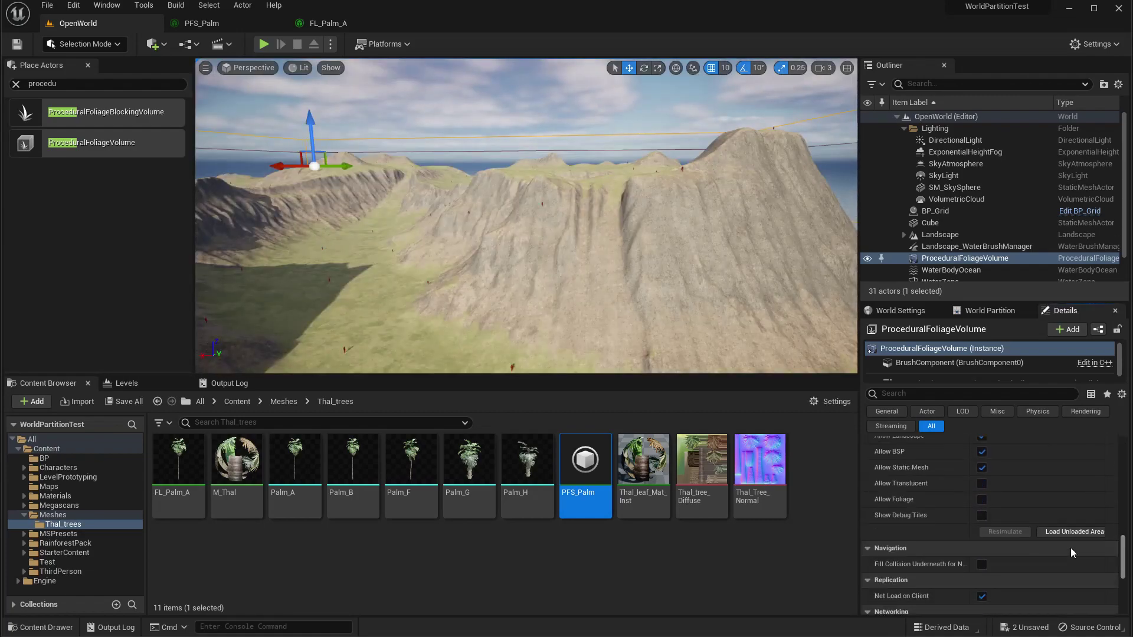
{"action": "left_click", "coordinate": [1077, 531]}
{"action": "left_click", "coordinate": [1010, 534]}
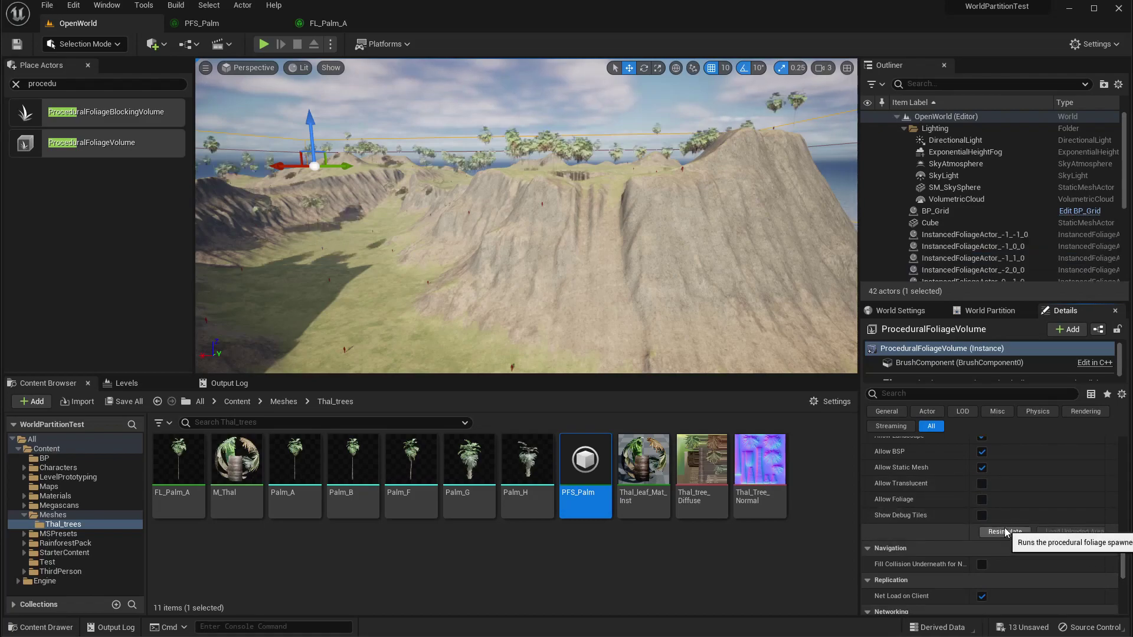
Step: Survey the palms on the hills from the beach side and resimulate the ProceduralFoliageVolume again
{"action": "right_click_drag", "start_coordinate": [590, 236], "coordinate": [502, 224]}
{"action": "right_click_drag", "start_coordinate": [527, 216], "coordinate": [559, 207]}
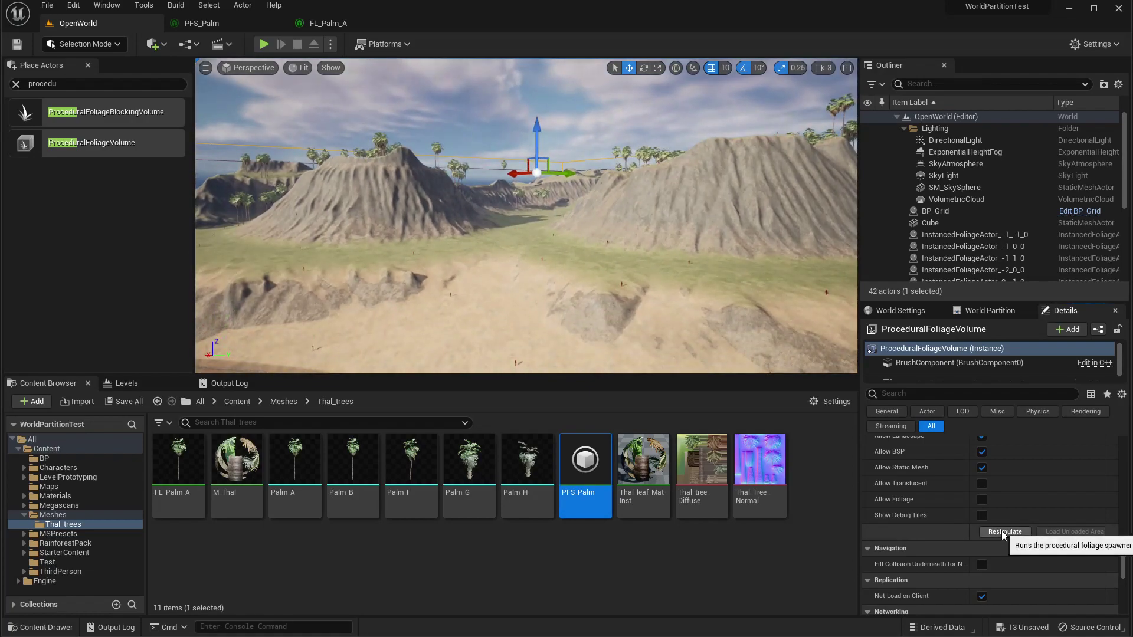
{"action": "right_click_drag", "start_coordinate": [649, 259], "coordinate": [797, 248]}
{"action": "right_click_drag", "start_coordinate": [590, 199], "coordinate": [495, 199]}
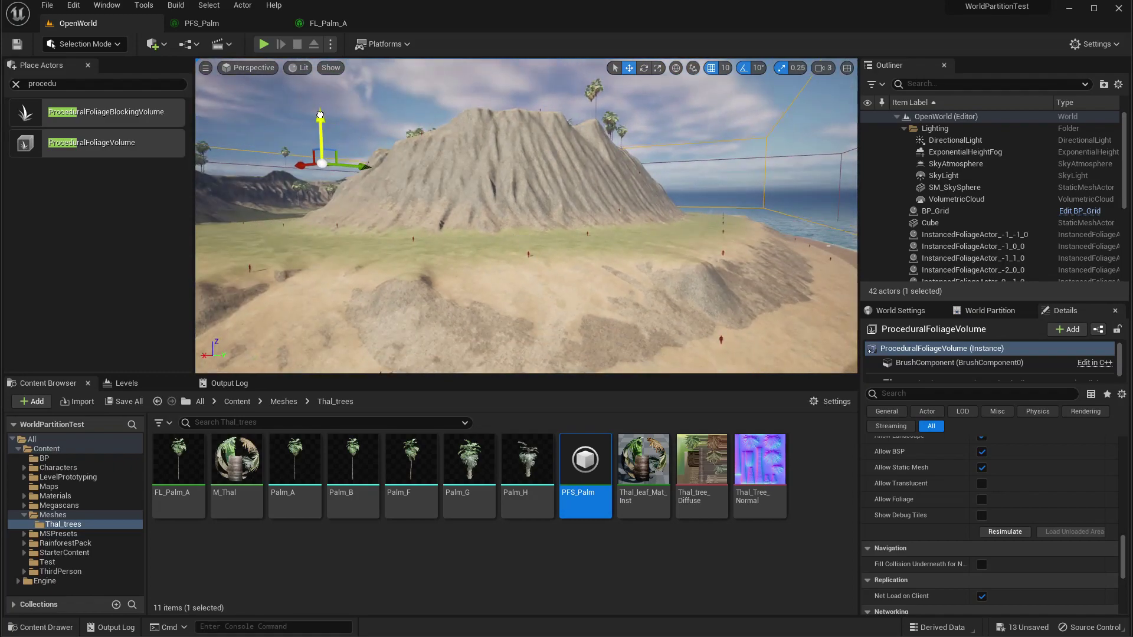
{"action": "left_click", "coordinate": [997, 532]}
{"action": "right_click_drag", "start_coordinate": [531, 218], "coordinate": [796, 231]}
{"action": "right_click_drag", "start_coordinate": [295, 120], "coordinate": [314, 121]}
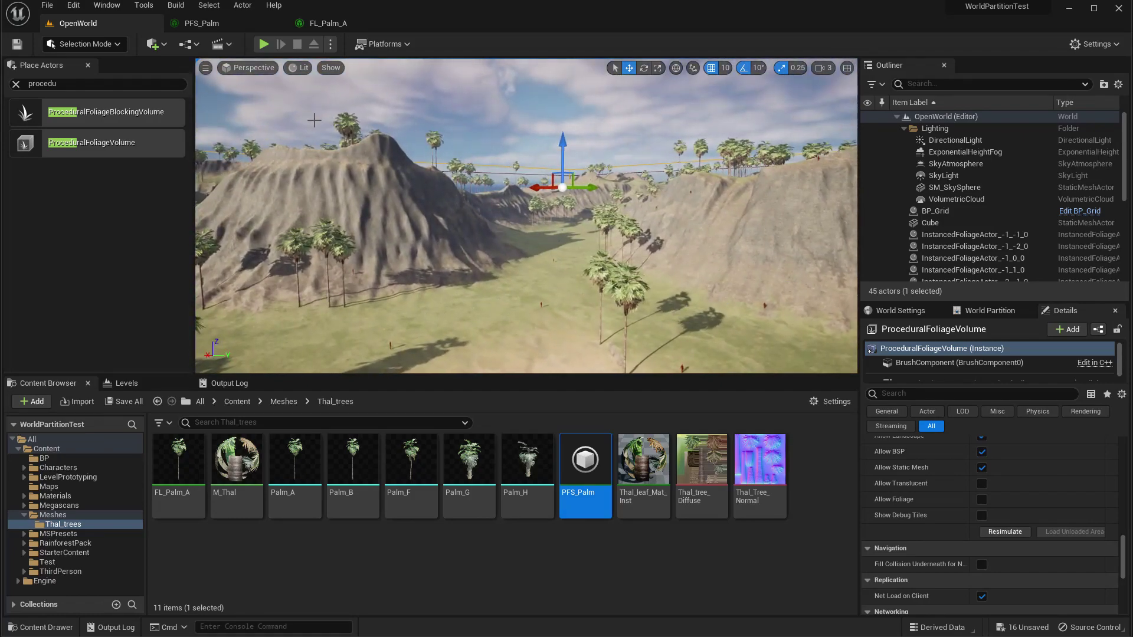
Step: In the left view, raise the ProceduralFoliageVolume slightly along Z
{"action": "left_click", "coordinate": [266, 72]}
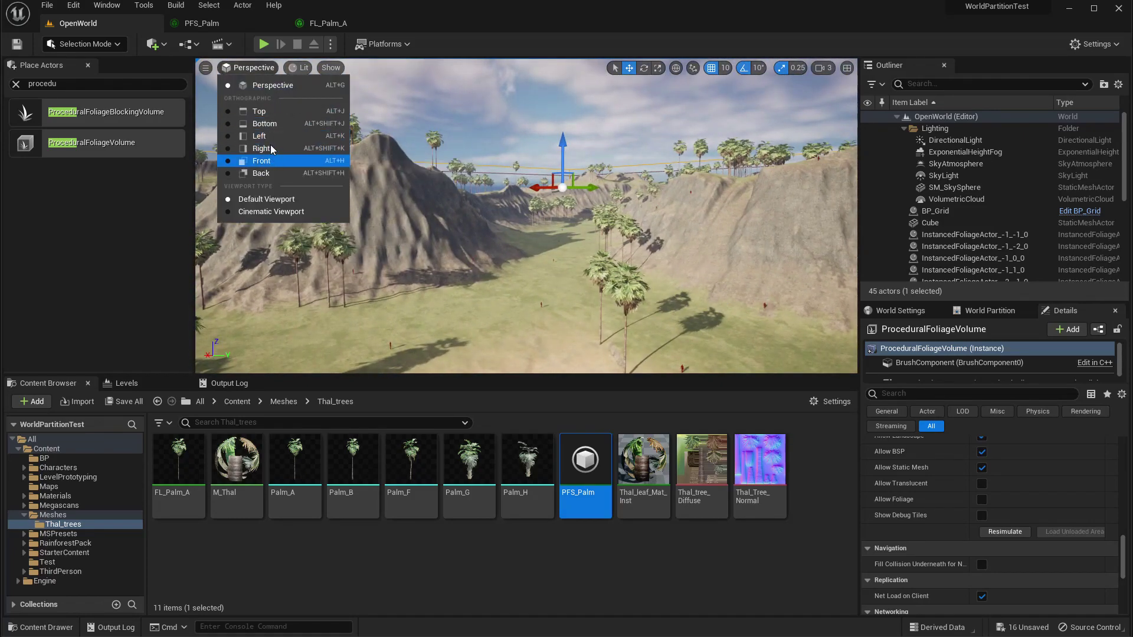
{"action": "left_click", "coordinate": [270, 138]}
{"action": "scroll", "coordinate": [497, 247], "scroll_direction": "up", "scroll_amount": 4}
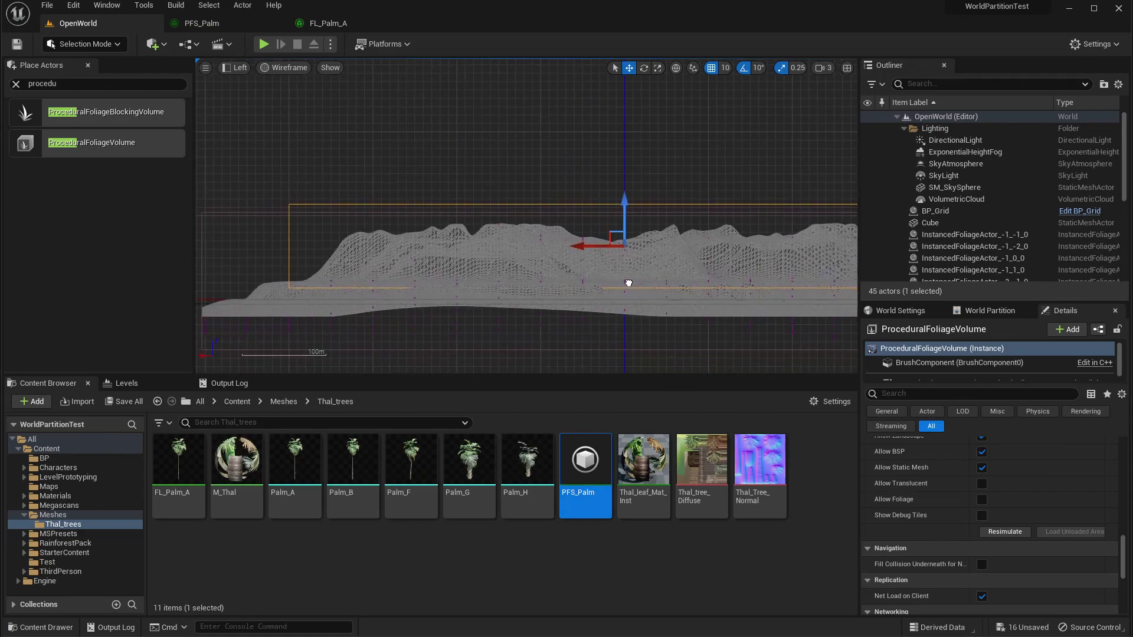
{"action": "left_click_drag", "start_coordinate": [628, 198], "coordinate": [637, 195]}
{"action": "right_click_drag", "start_coordinate": [649, 281], "coordinate": [505, 283]}
Step: In the right view, nudge the ProceduralFoliageVolume slightly higher and return to the perspective view
{"action": "left_click", "coordinate": [235, 69]}
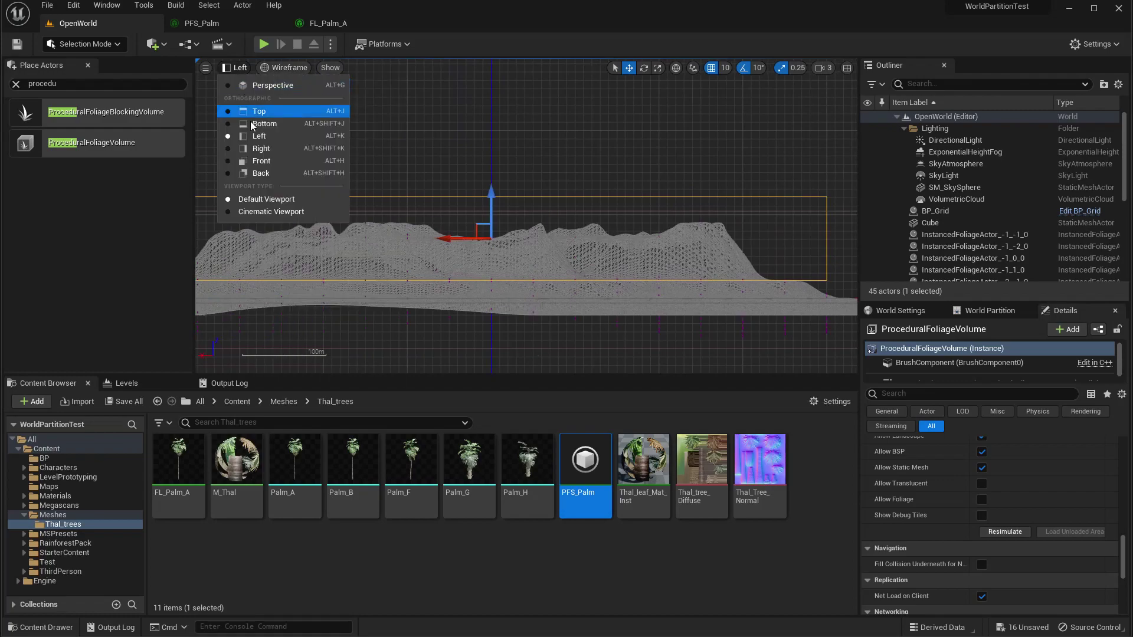
{"action": "left_click", "coordinate": [262, 148]}
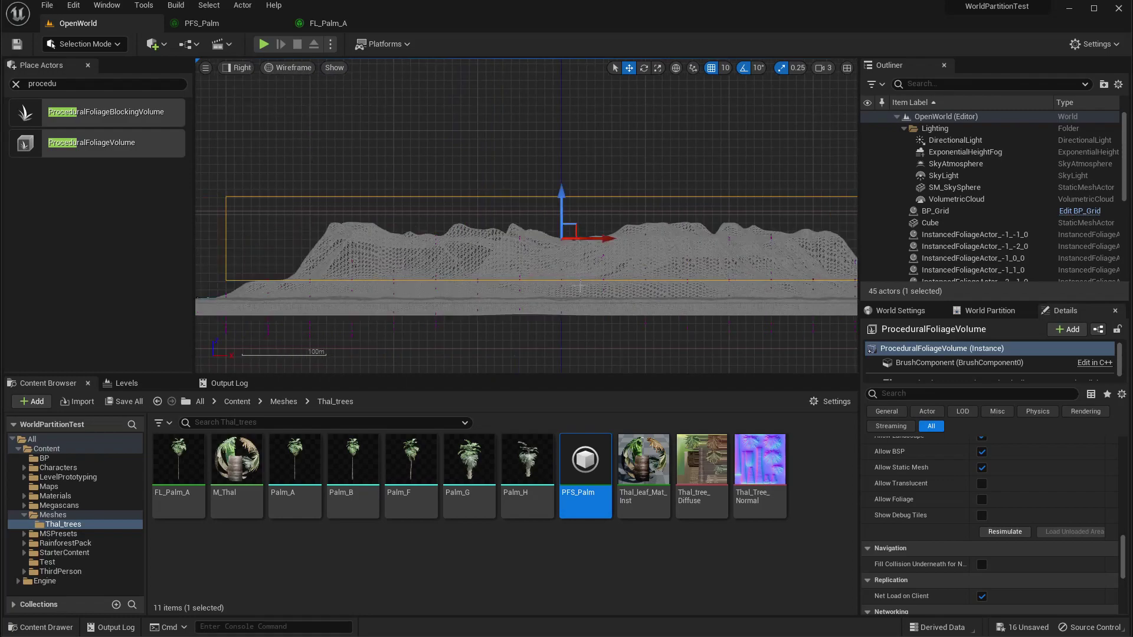
{"action": "scroll", "coordinate": [580, 287], "scroll_direction": "down", "scroll_amount": 3}
{"action": "right_click_drag", "start_coordinate": [610, 326], "coordinate": [584, 320]}
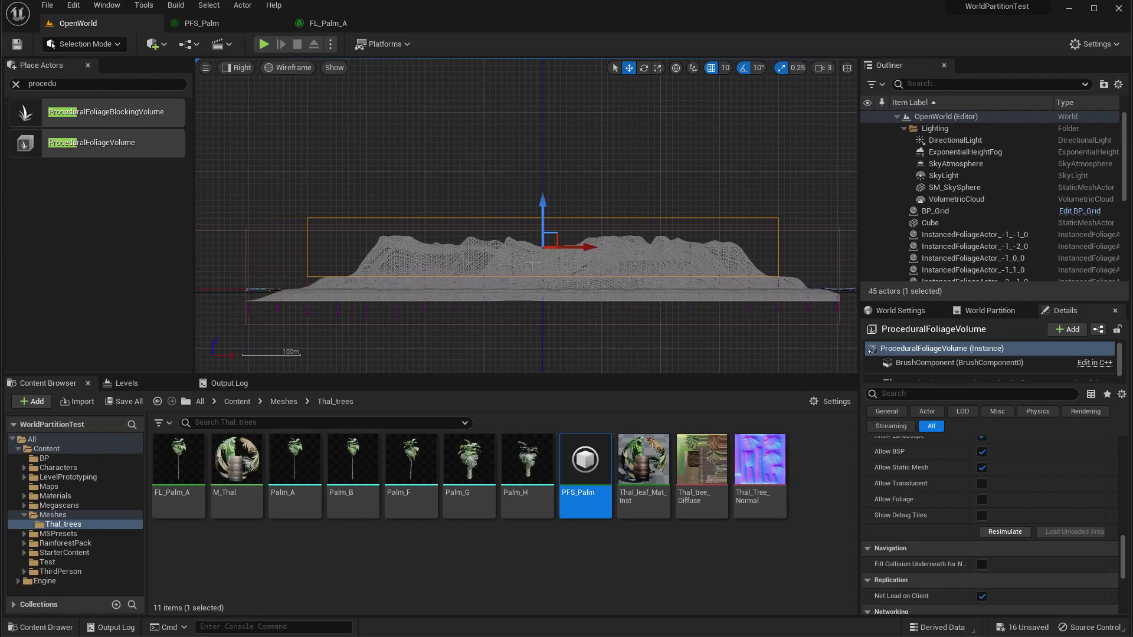
{"action": "scroll", "coordinate": [534, 264], "scroll_direction": "up", "scroll_amount": 2}
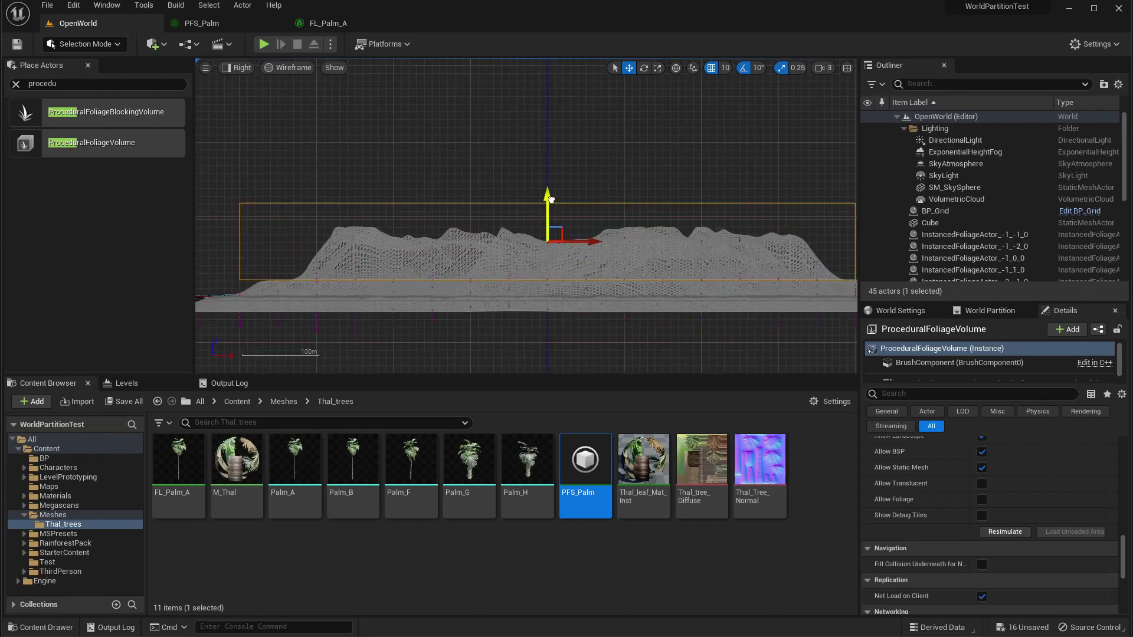
{"action": "left_click_drag", "start_coordinate": [551, 200], "coordinate": [550, 200]}
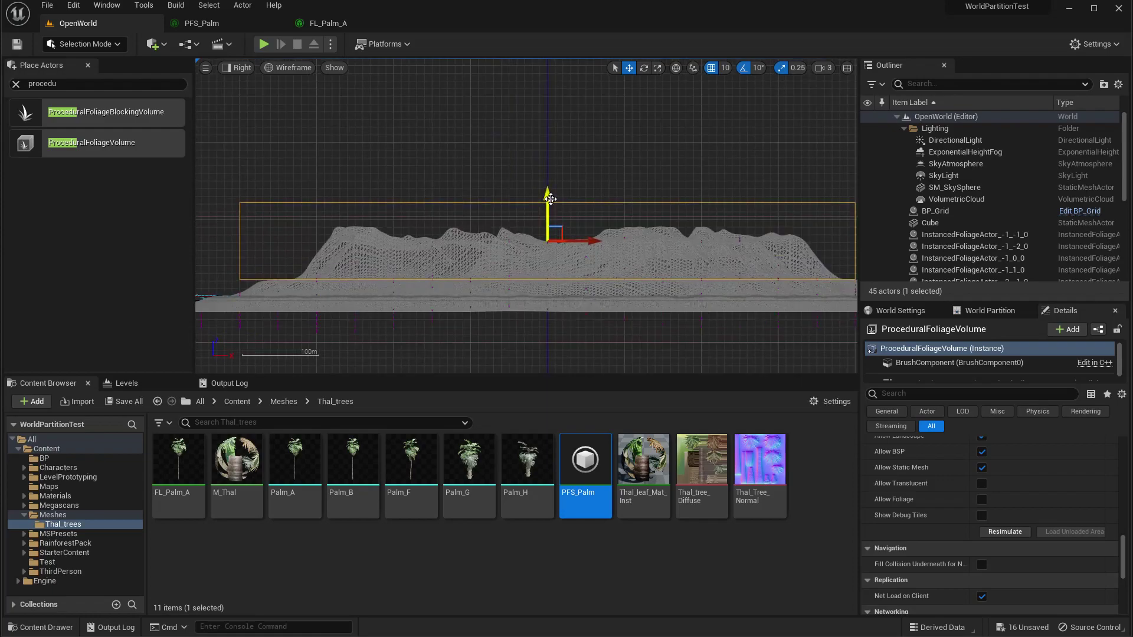
{"action": "left_click", "coordinate": [247, 68]}
{"action": "left_click", "coordinate": [258, 83]}
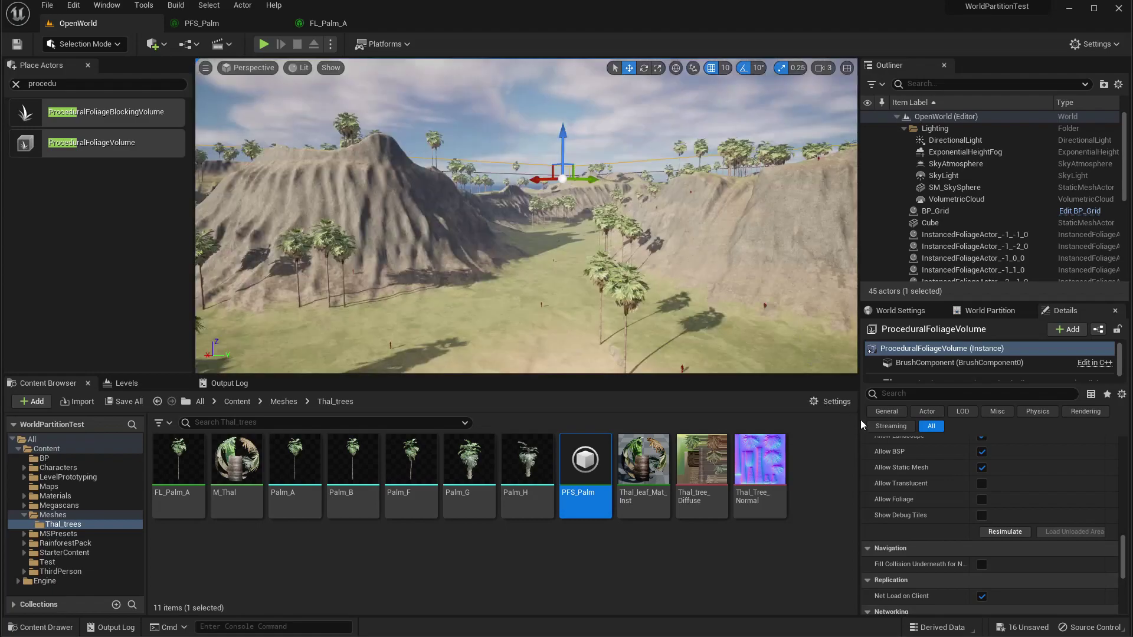
Step: Fly along the valley to examine the spawned palms and check the Procedural Scale range of FL_Palm_A
{"action": "key", "text": "w"}
{"action": "mouse_move", "coordinate": [613, 224]}
{"action": "right_mouse_down"}
{"action": "mouse_move", "coordinate": [743, 242]}
{"action": "mouse_move", "coordinate": [723, 227]}
{"action": "mouse_move", "coordinate": [433, 229]}
{"action": "mouse_move", "coordinate": [507, 227]}
{"action": "mouse_move", "coordinate": [545, 262]}
{"action": "mouse_move", "coordinate": [534, 227]}
{"action": "mouse_move", "coordinate": [501, 212]}
{"action": "mouse_move", "coordinate": [592, 225]}
{"action": "right_mouse_up"}
{"action": "key", "text": "w"}
{"action": "key", "text": "w"}
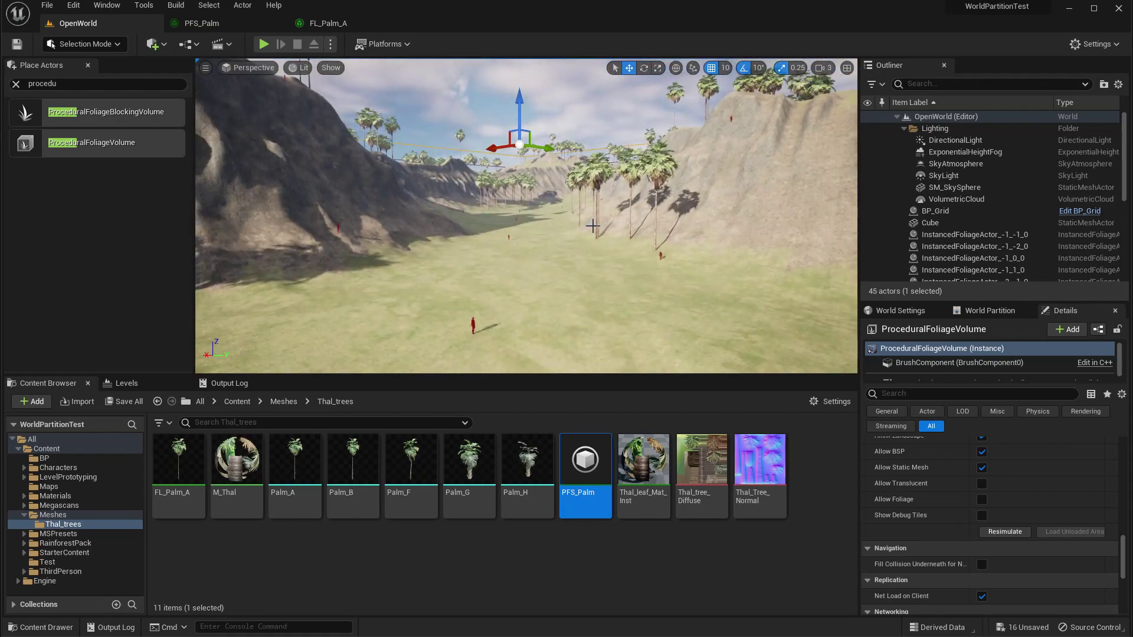
{"action": "right_click_drag", "start_coordinate": [573, 206], "coordinate": [640, 192]}
{"action": "key", "text": "w"}
{"action": "key", "text": "w"}
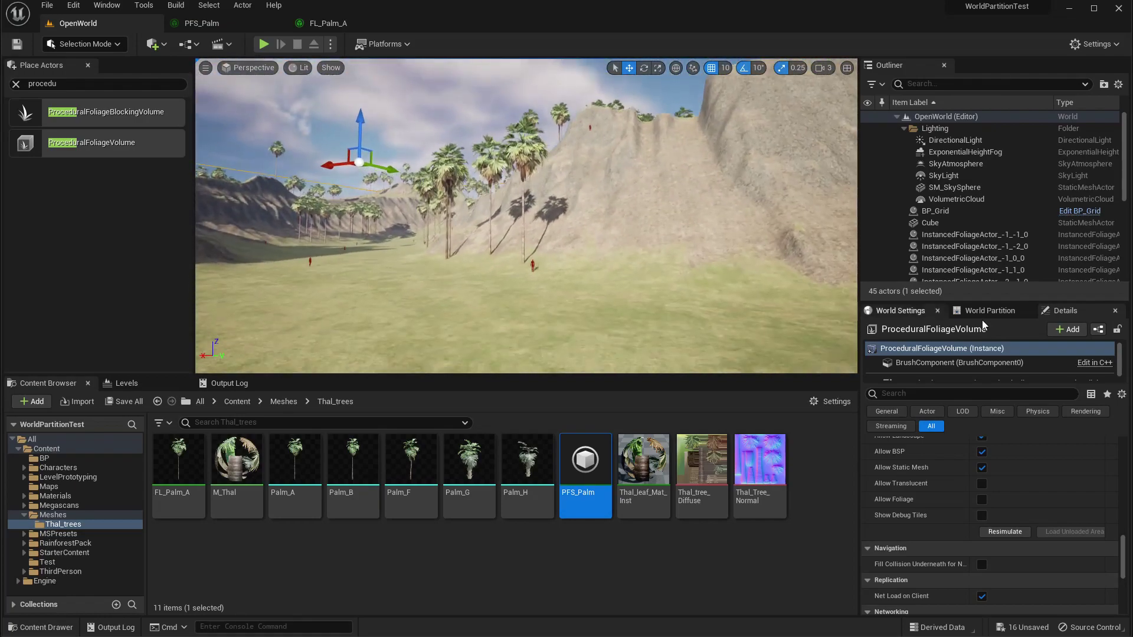
{"action": "left_click", "coordinate": [321, 24]}
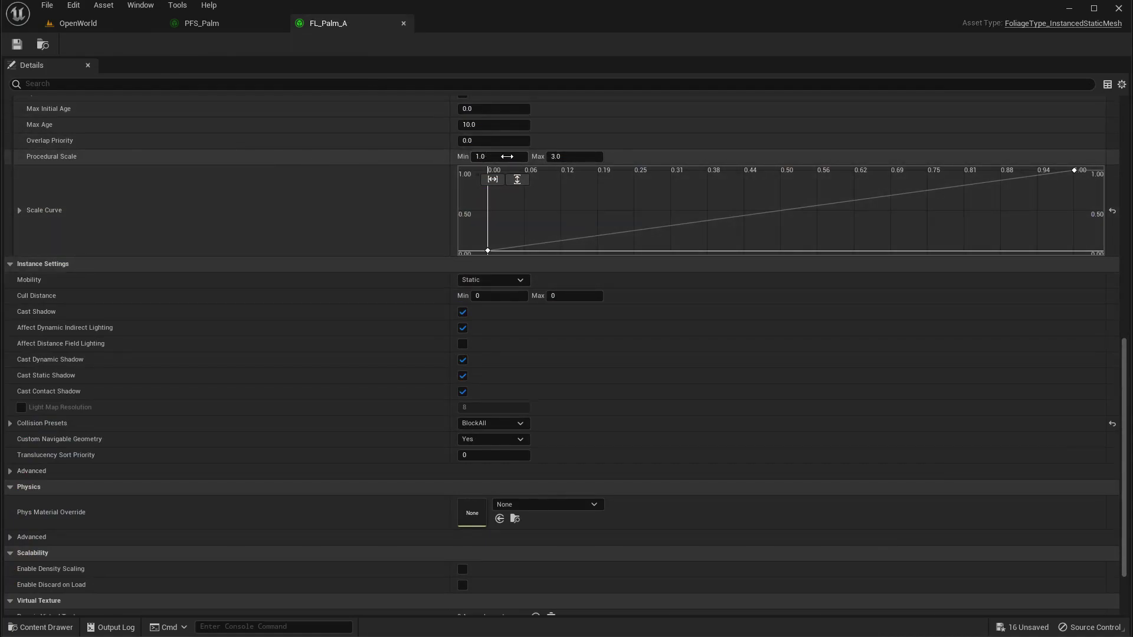
{"action": "left_click", "coordinate": [89, 25]}
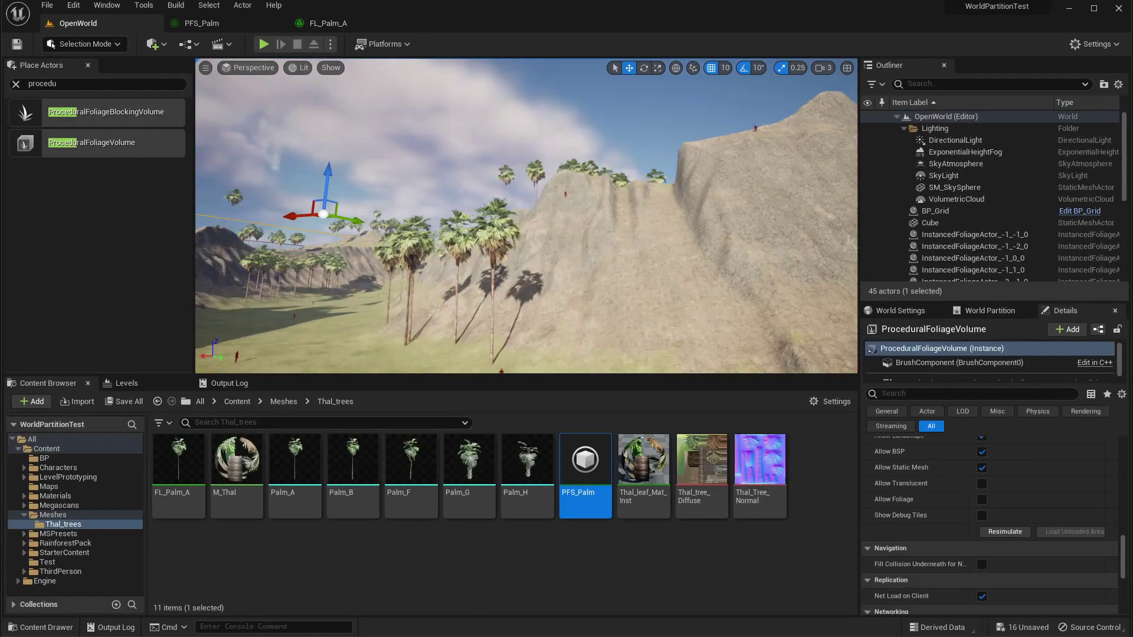
Step: Fly up to the grassy hilltop in the level and examine the size and spacing of the palms there
{"action": "key", "text": "w"}
{"action": "right_click_drag", "start_coordinate": [526, 216], "coordinate": [654, 212]}
{"action": "key", "text": "w"}
{"action": "mouse_move", "coordinate": [527, 216]}
{"action": "right_mouse_down"}
{"action": "mouse_move", "coordinate": [425, 241]}
{"action": "mouse_move", "coordinate": [448, 218]}
{"action": "mouse_move", "coordinate": [266, 231]}
{"action": "mouse_move", "coordinate": [678, 236]}
{"action": "mouse_move", "coordinate": [519, 220]}
{"action": "mouse_move", "coordinate": [539, 171]}
{"action": "mouse_move", "coordinate": [492, 221]}
{"action": "mouse_move", "coordinate": [522, 223]}
{"action": "mouse_move", "coordinate": [472, 226]}
{"action": "mouse_move", "coordinate": [525, 217]}
{"action": "right_mouse_up"}
{"action": "key", "text": "w"}
{"action": "key", "text": "w"}
{"action": "key", "text": "s"}
{"action": "key", "text": "w"}
{"action": "key", "text": "w"}
{"action": "key", "text": "w"}
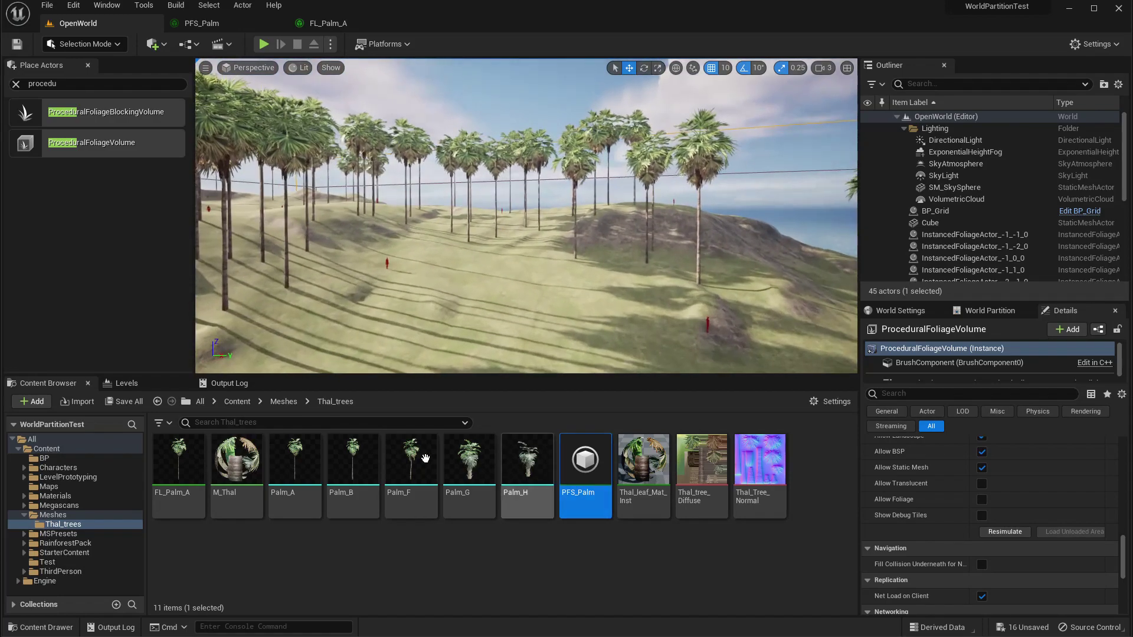
Step: Place a Palm_A mesh among the hilltop palms to compare its size with theirs, and delete it
{"action": "left_click_drag", "start_coordinate": [303, 477], "coordinate": [673, 290]}
{"action": "key", "text": "w"}
{"action": "key", "text": "d"}
{"action": "mouse_move", "coordinate": [672, 290]}
{"action": "right_mouse_down"}
{"action": "mouse_move", "coordinate": [607, 291]}
{"action": "mouse_move", "coordinate": [681, 291]}
{"action": "right_mouse_up"}
{"action": "key", "text": "s"}
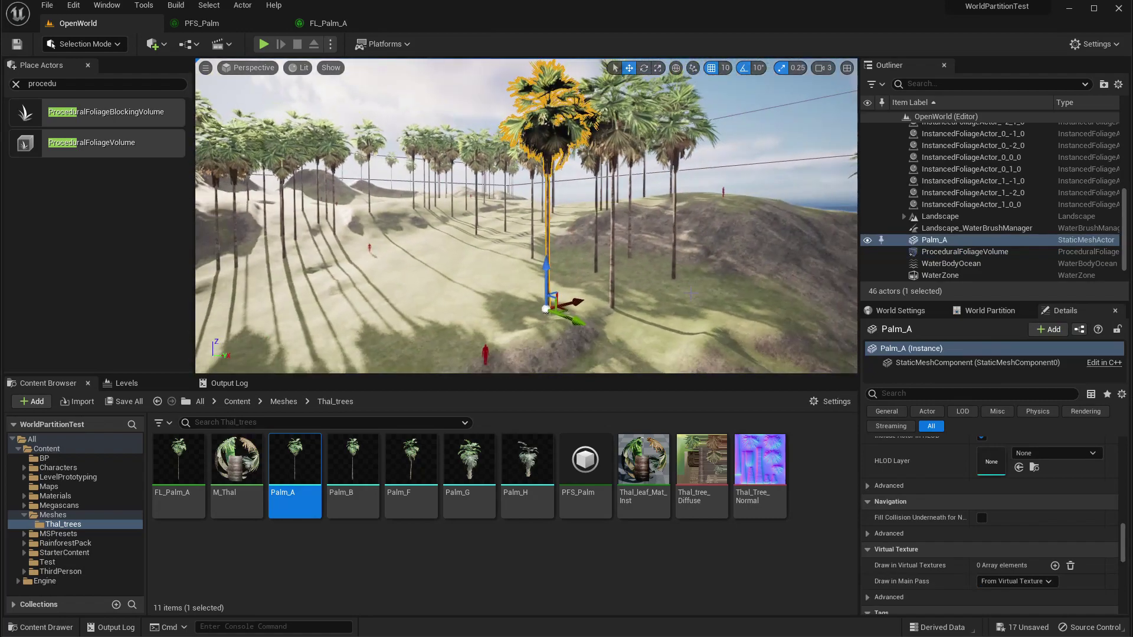
{"action": "key", "text": "Delete"}
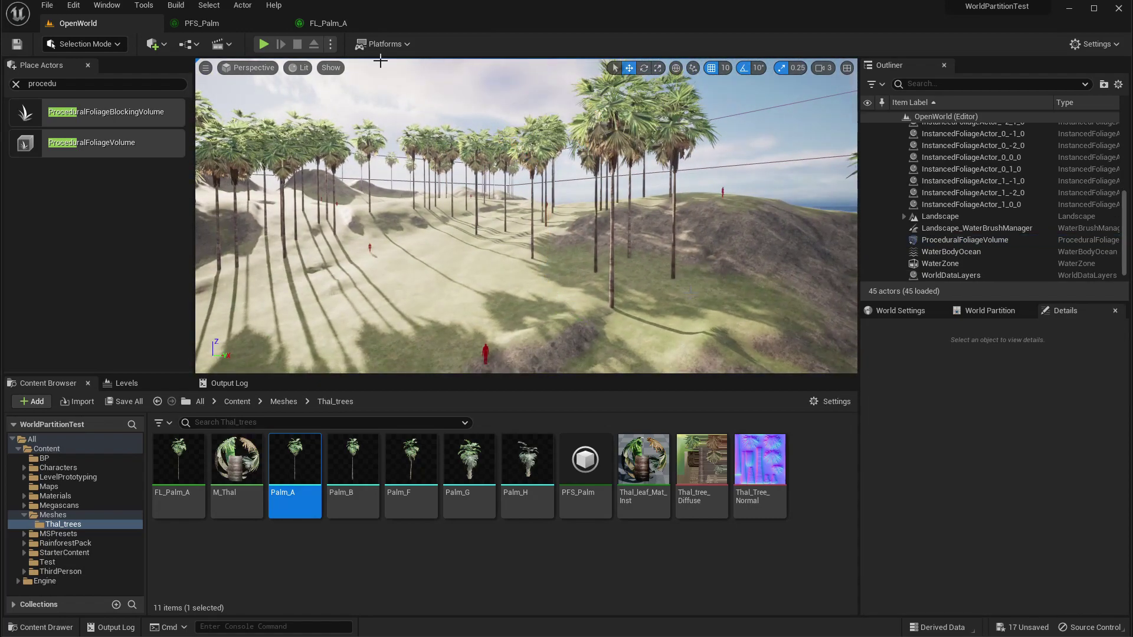
Step: Review the procedural settings of the FL_Palm_A foliage type and disable Can Grow in Shade
{"action": "left_click", "coordinate": [348, 25]}
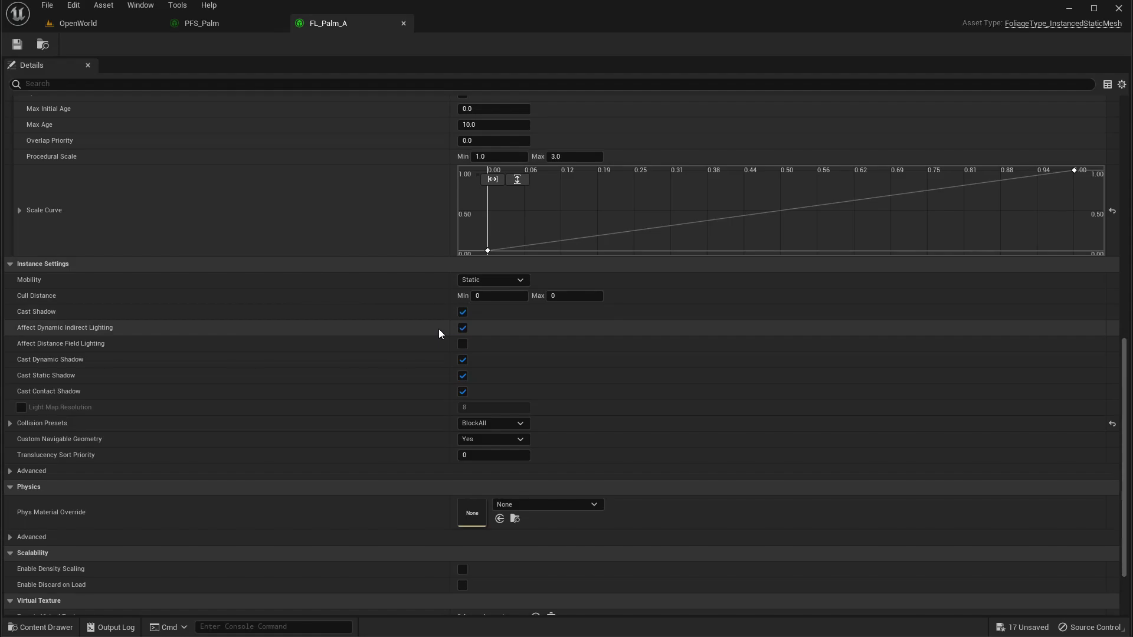
{"action": "scroll", "coordinate": [486, 381], "scroll_direction": "down", "scroll_amount": 1}
{"action": "scroll", "coordinate": [486, 384], "scroll_direction": "up", "scroll_amount": 6}
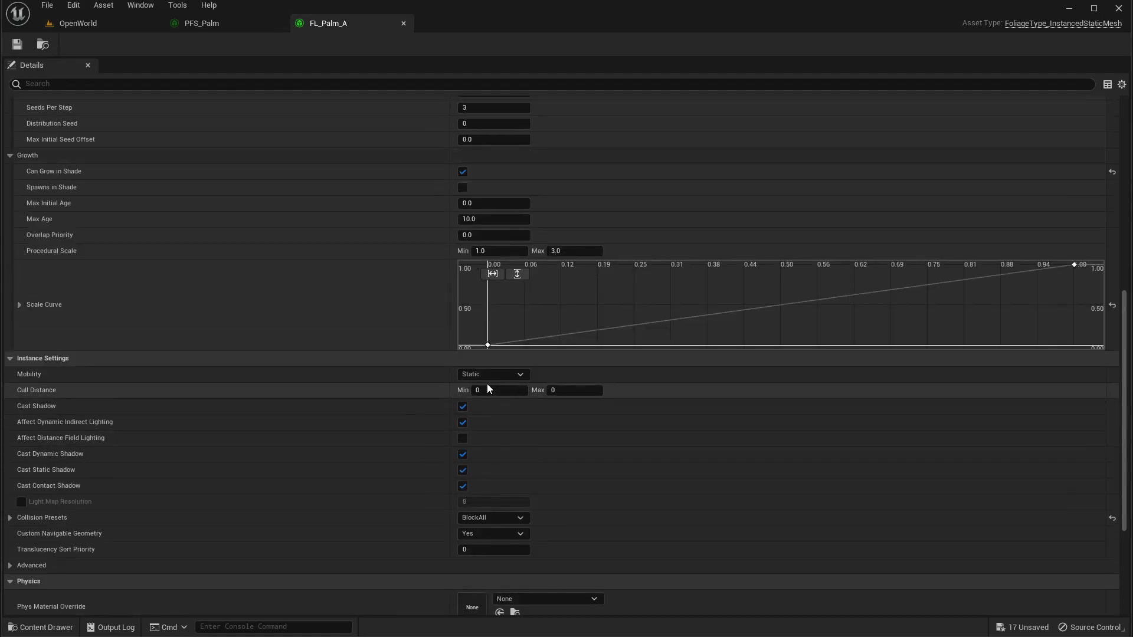
{"action": "scroll", "coordinate": [444, 310], "scroll_direction": "down", "scroll_amount": 1}
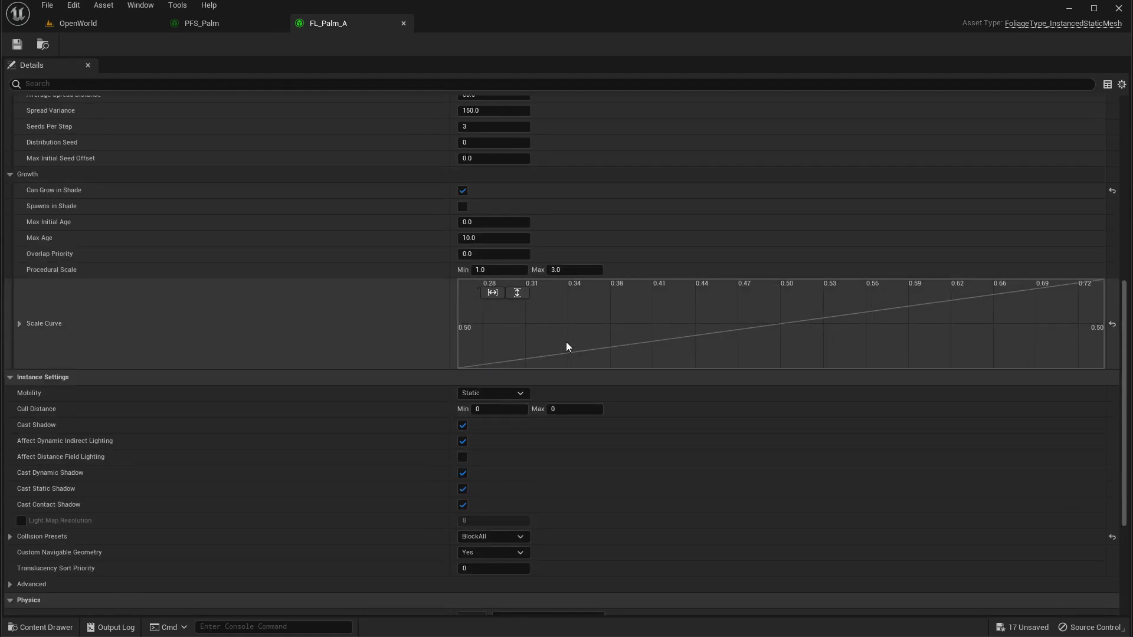
{"action": "scroll", "coordinate": [565, 342], "scroll_direction": "up", "scroll_amount": 3}
{"action": "scroll", "coordinate": [671, 189], "scroll_direction": "up", "scroll_amount": 8}
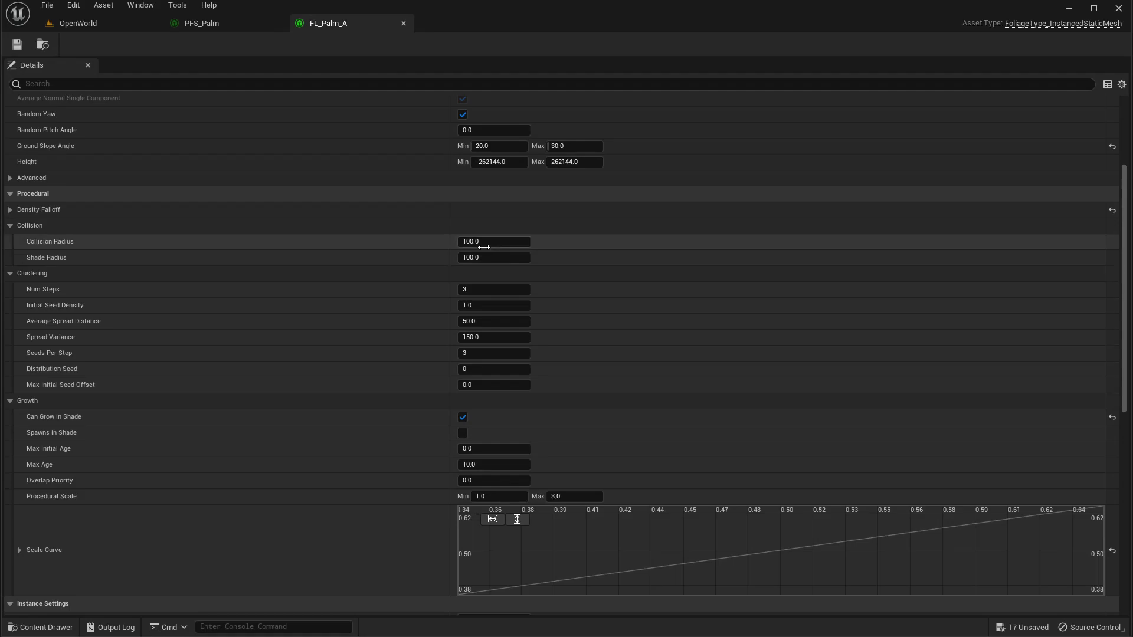
{"action": "left_click", "coordinate": [491, 321]}
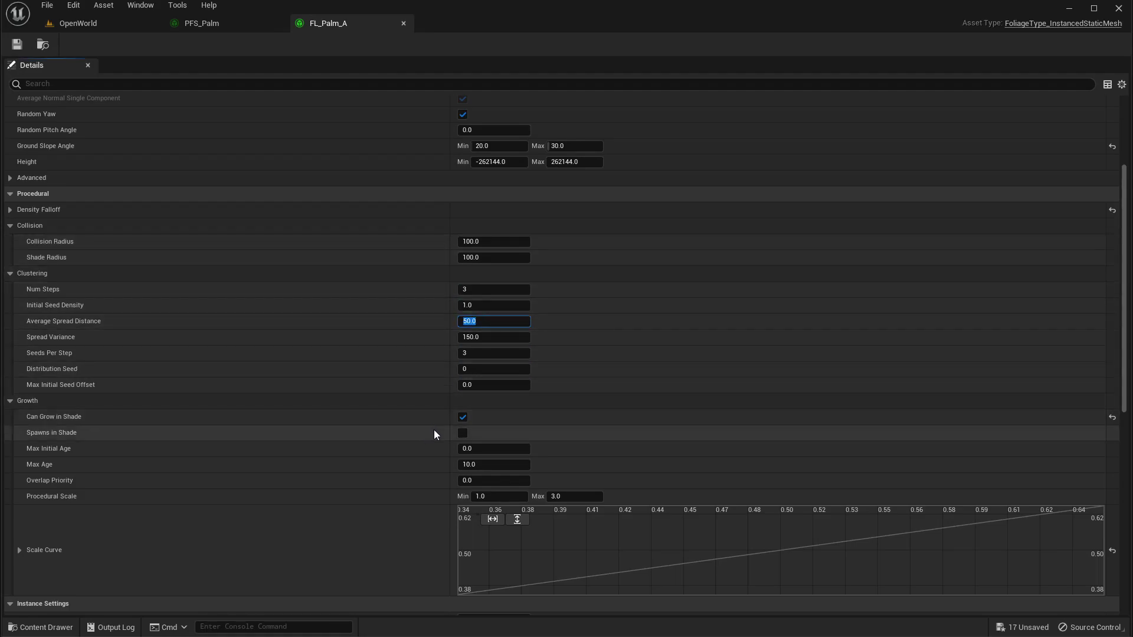
{"action": "left_click", "coordinate": [463, 417]}
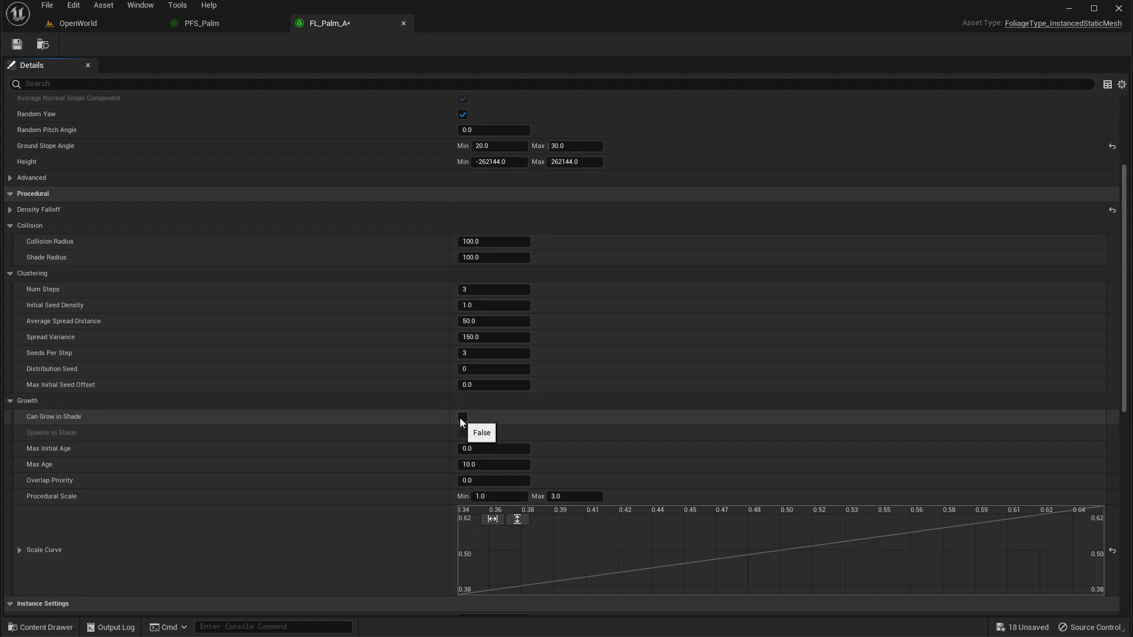
Step: Rename the ProceduralFoliageVolume actor in the OpenWorld level as PFS_Palm
{"action": "left_click", "coordinate": [78, 23]}
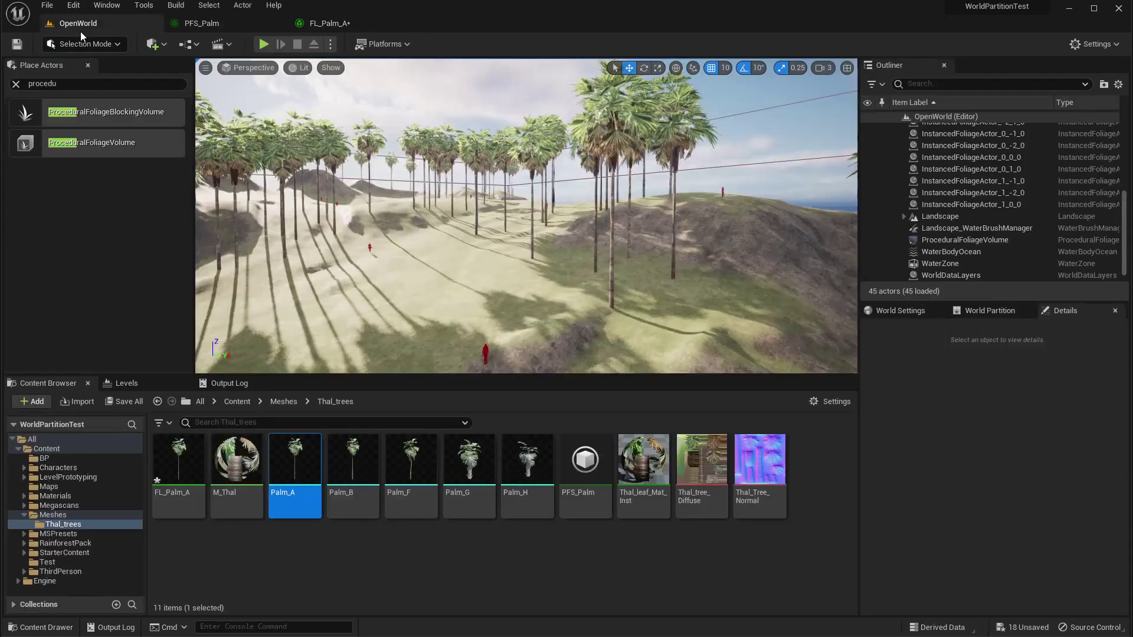
{"action": "left_click", "coordinate": [944, 240]}
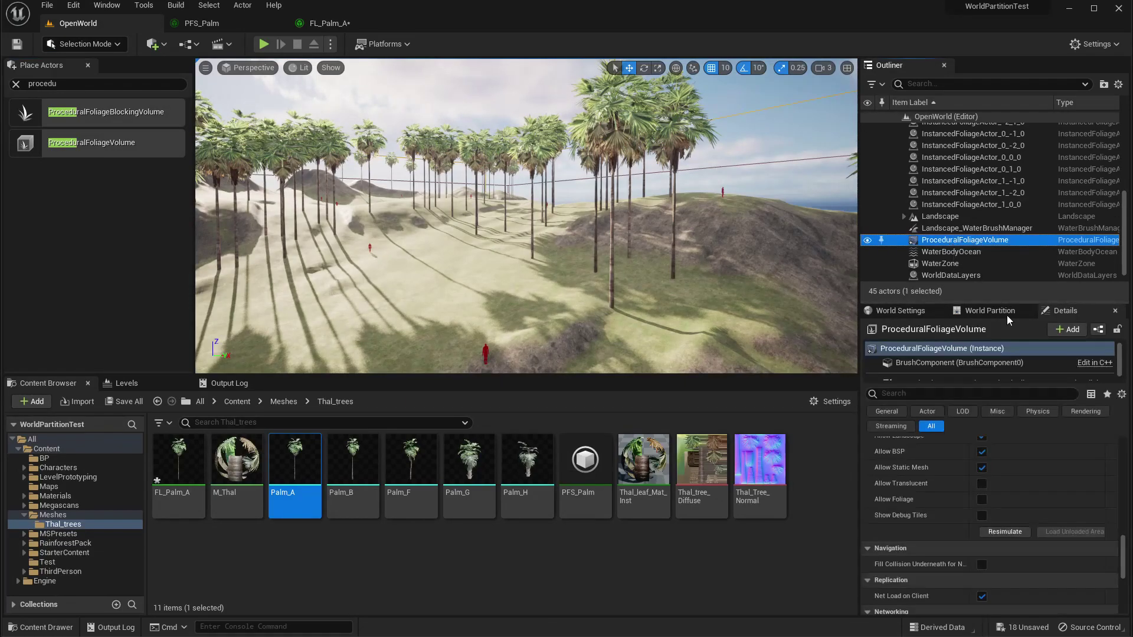
{"action": "key", "text": "F2"}
{"action": "type", "text": "PFS"}
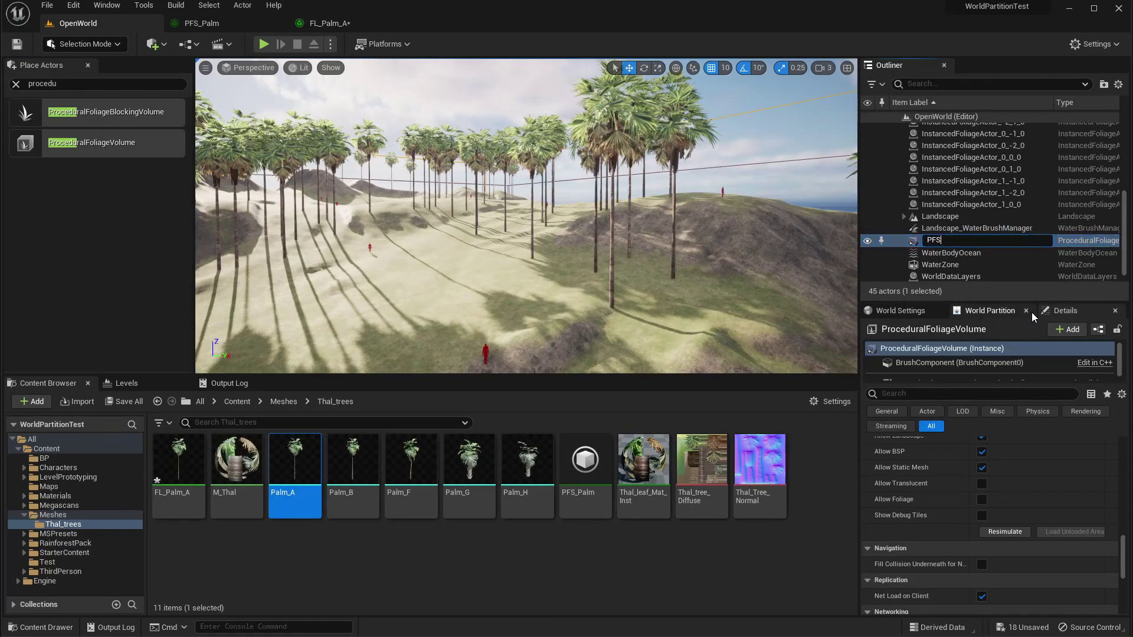
{"action": "type", "text": "_Palm"}
{"action": "key", "text": "Return"}
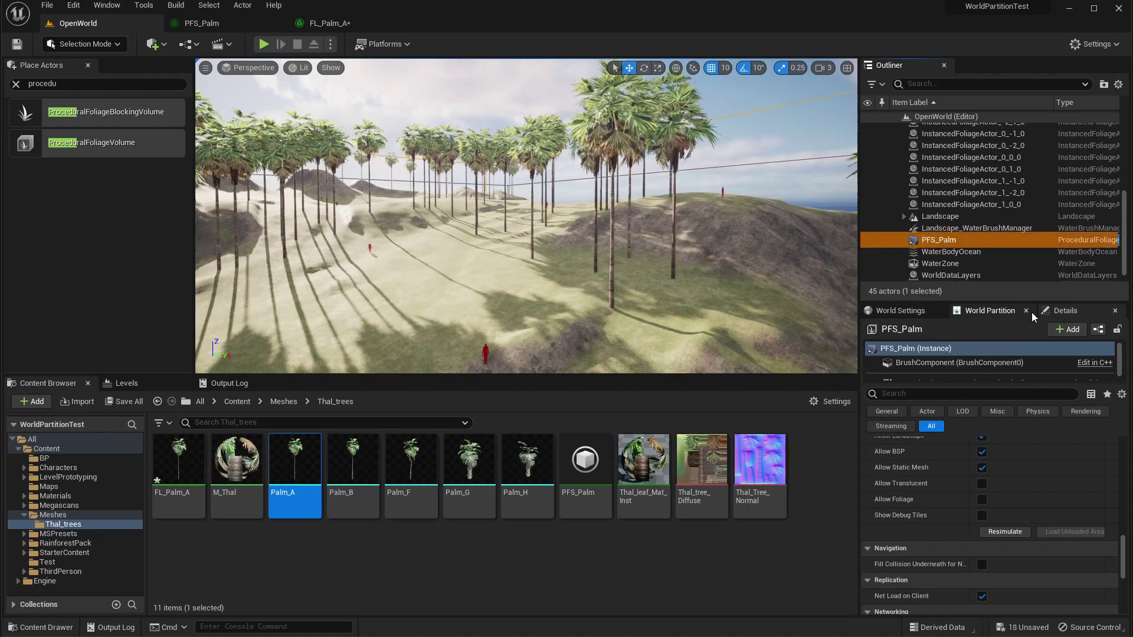
Step: Resimulate the foliage of the PFS_Palm volume and look over the palm distribution across the valley
{"action": "left_click", "coordinate": [1005, 532]}
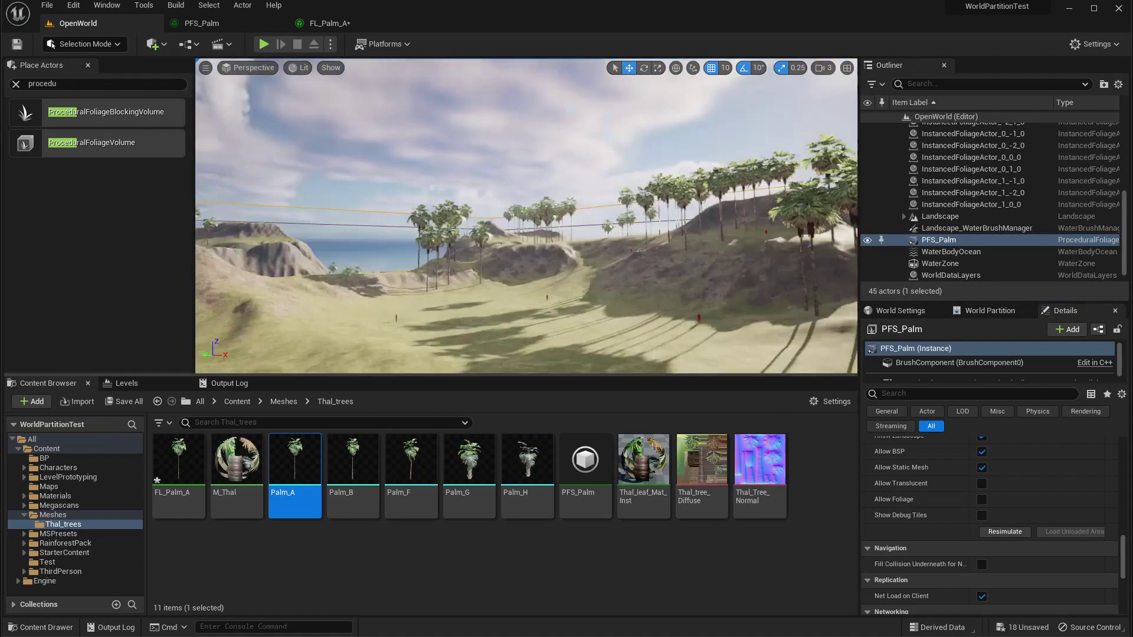
{"action": "right_click_drag", "start_coordinate": [526, 215], "coordinate": [463, 215]}
{"action": "right_click_drag", "start_coordinate": [607, 366], "coordinate": [691, 354]}
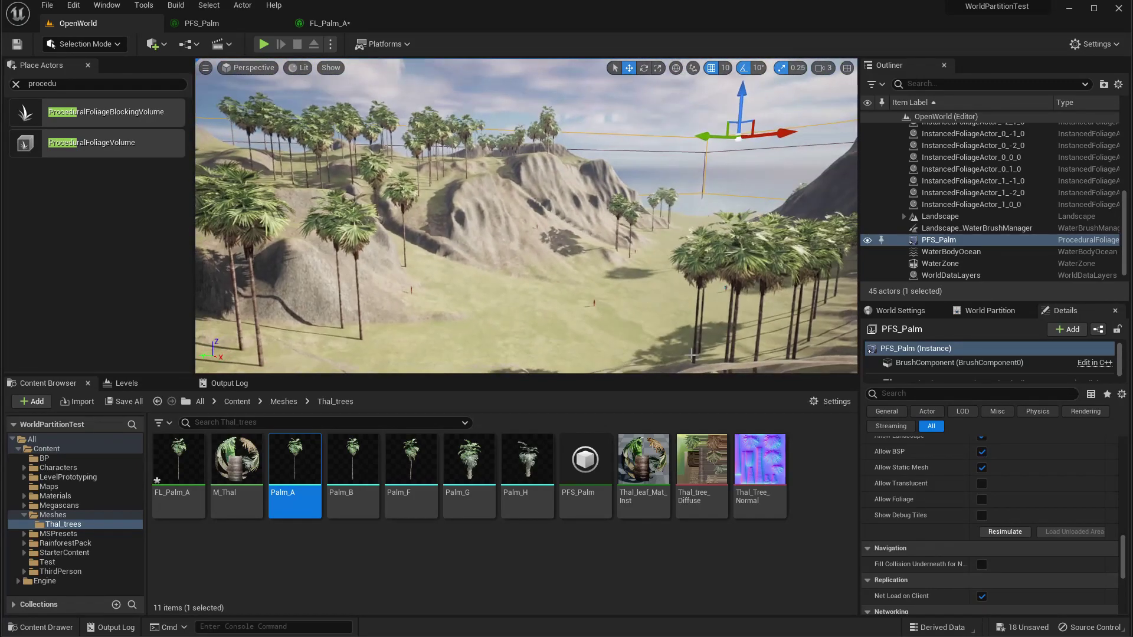
Step: In FL_Palm_A's clustering settings, set Average Spread Distance to 1000 and Spread Variance to 500
{"action": "left_click", "coordinate": [319, 23]}
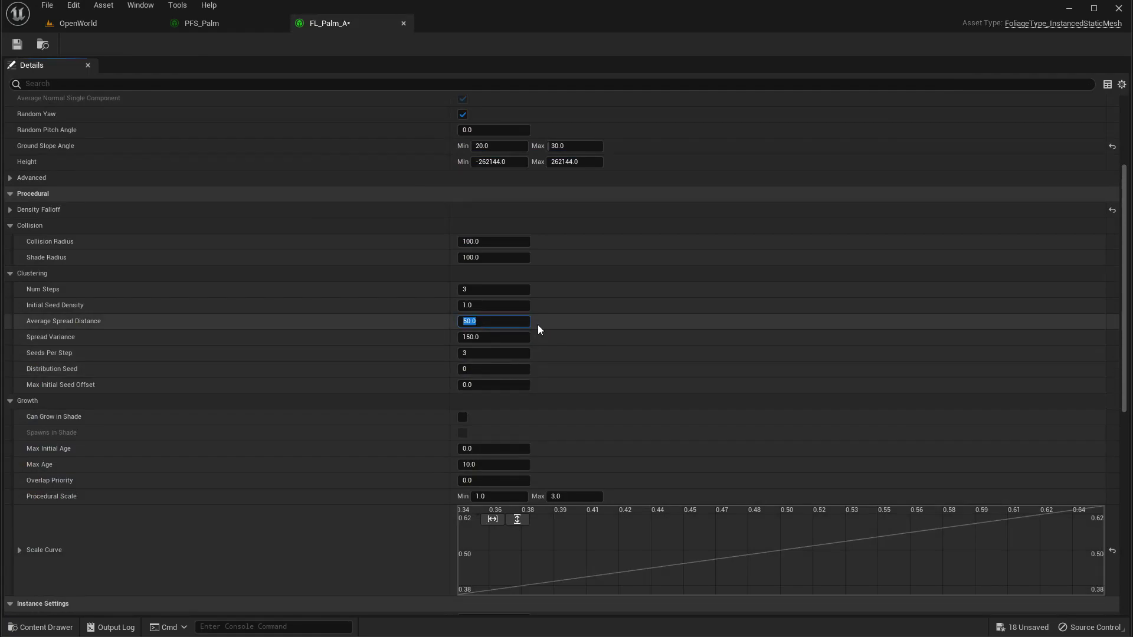
{"action": "type", "text": "1000"}
{"action": "key", "text": "Tab"}
{"action": "type", "text": "5000"}
{"action": "key", "text": "Return"}
{"action": "type", "text": "500"}
{"action": "key", "text": "Return"}
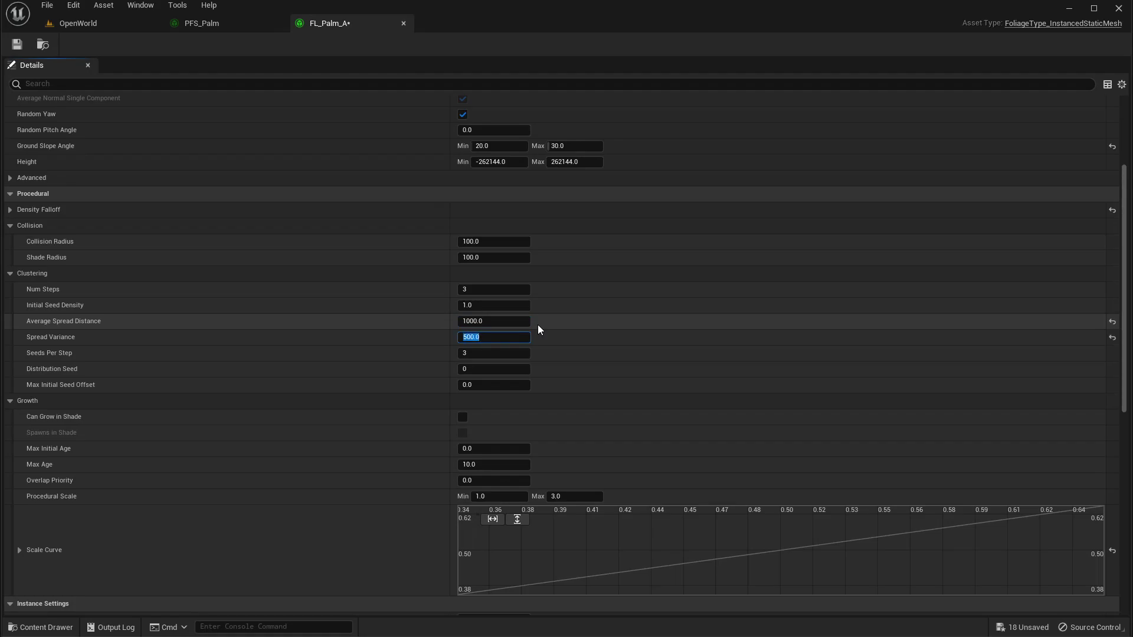
Step: Resimulate the PFS_Palm volume in the OpenWorld level with the new spread settings and look over the palms on the hills
{"action": "left_click", "coordinate": [78, 23]}
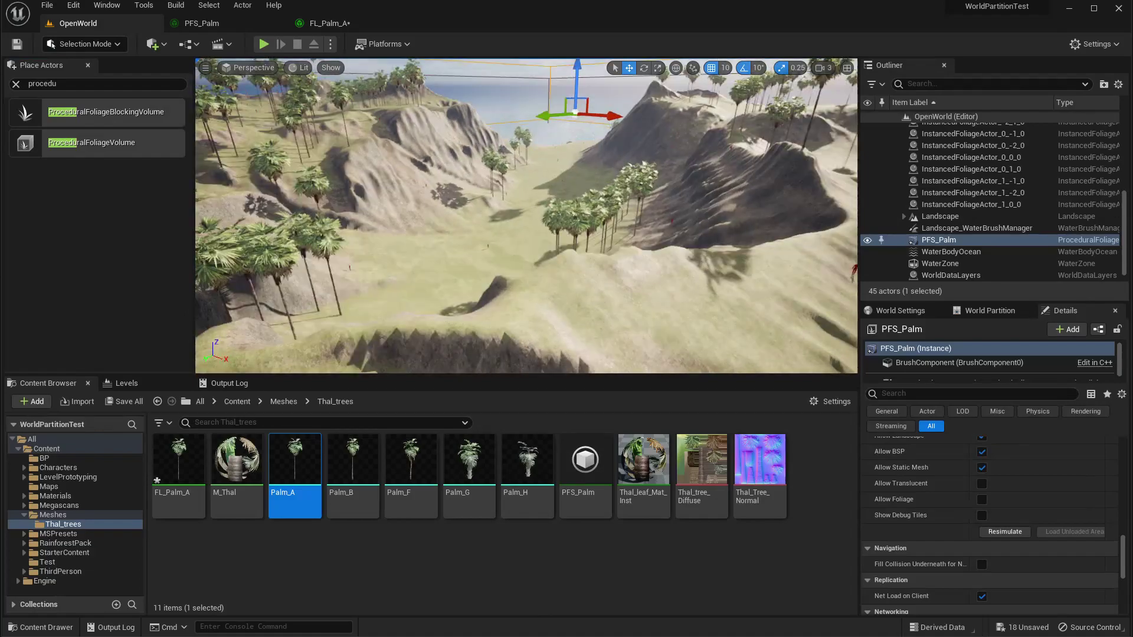
{"action": "right_click_drag", "start_coordinate": [526, 216], "coordinate": [504, 248]}
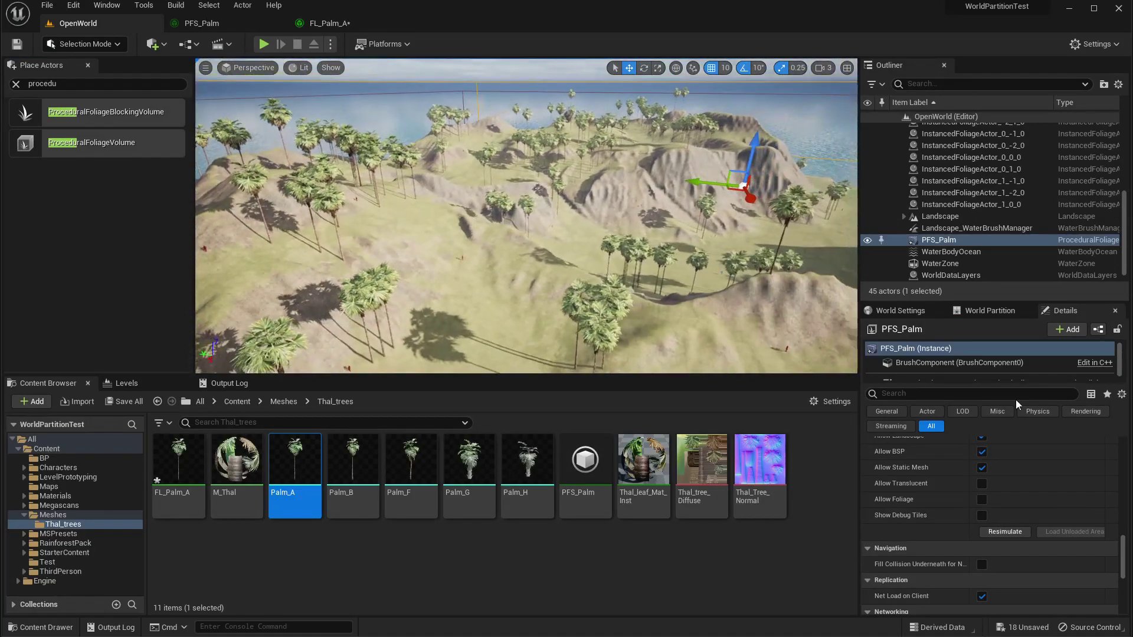
{"action": "left_click", "coordinate": [1005, 532]}
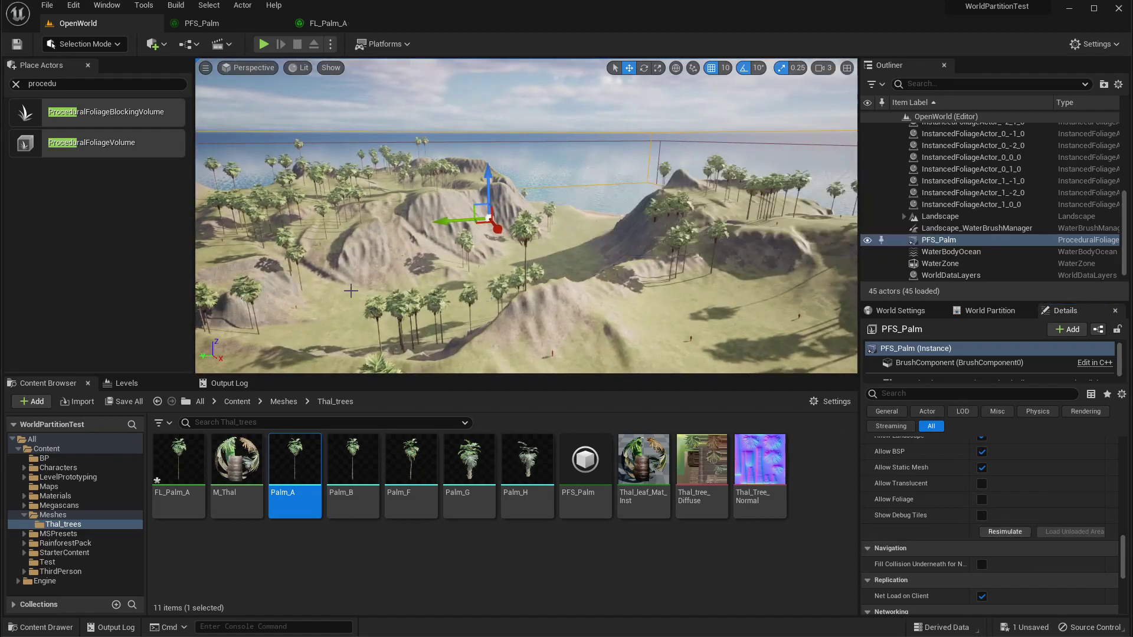
{"action": "right_click_drag", "start_coordinate": [526, 216], "coordinate": [566, 229]}
Step: Recheck FL_Palm_A's procedural settings, resimulate the PFS_Palm volume in OpenWorld, and inspect the palm distribution along the valley
{"action": "left_click", "coordinate": [340, 22]}
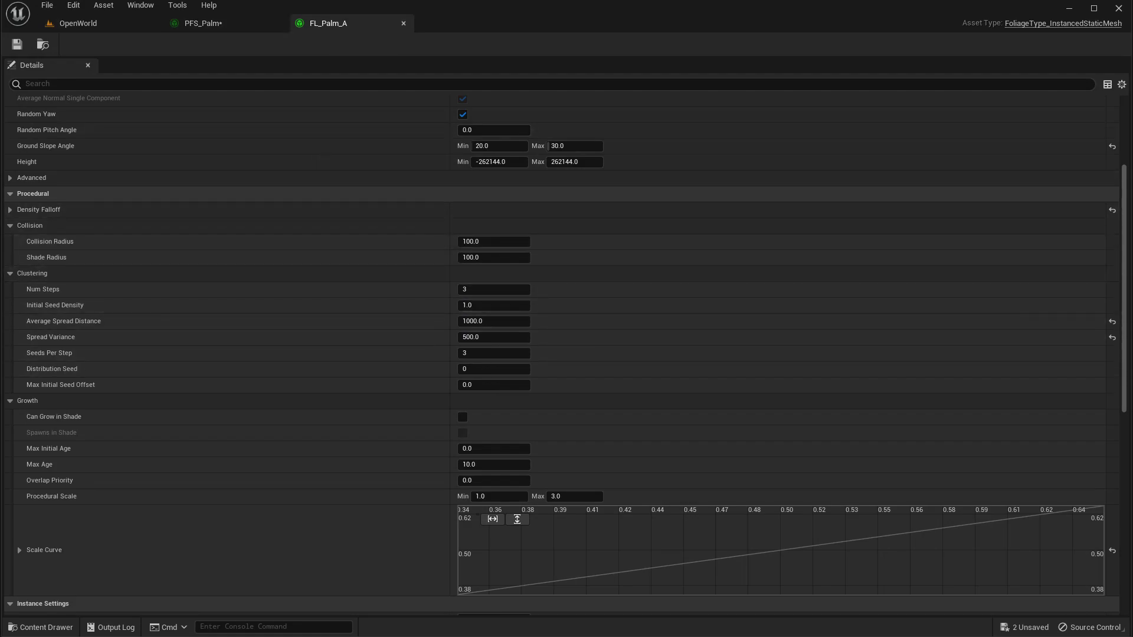
{"action": "left_click", "coordinate": [90, 24]}
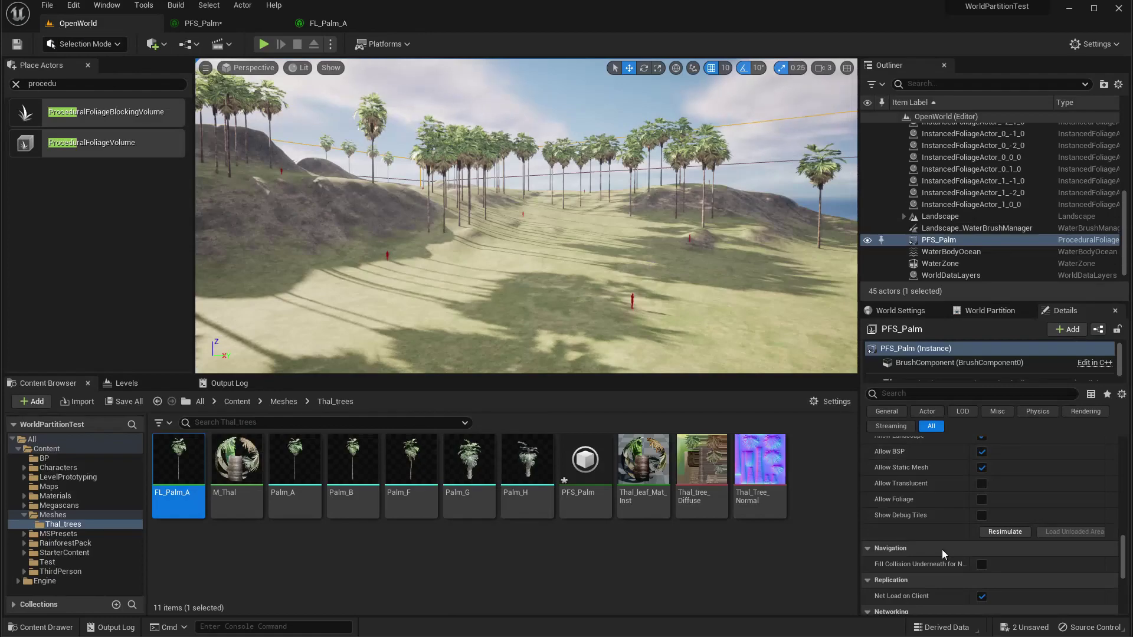
{"action": "left_click", "coordinate": [990, 529]}
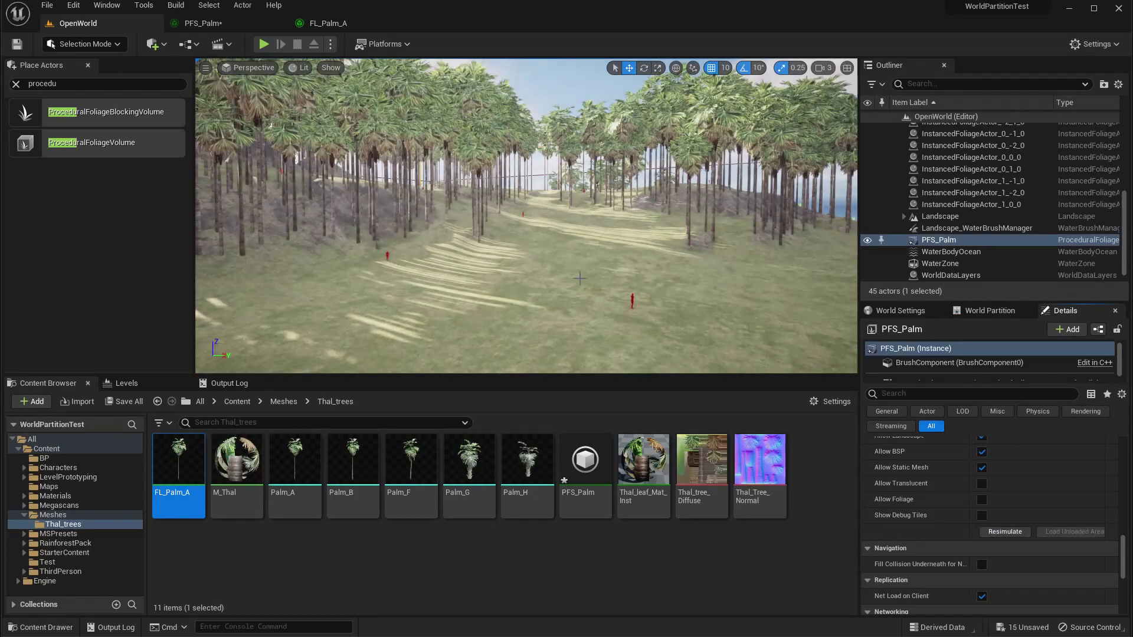
{"action": "right_click_drag", "start_coordinate": [580, 277], "coordinate": [646, 308]}
{"action": "key", "text": "e"}
{"action": "key", "text": "w"}
Step: Compare the PFS_Palm spawner's foliage type entry and FL_Palm_A's procedural settings with the palms at the foot of the slope
{"action": "left_click", "coordinate": [330, 23]}
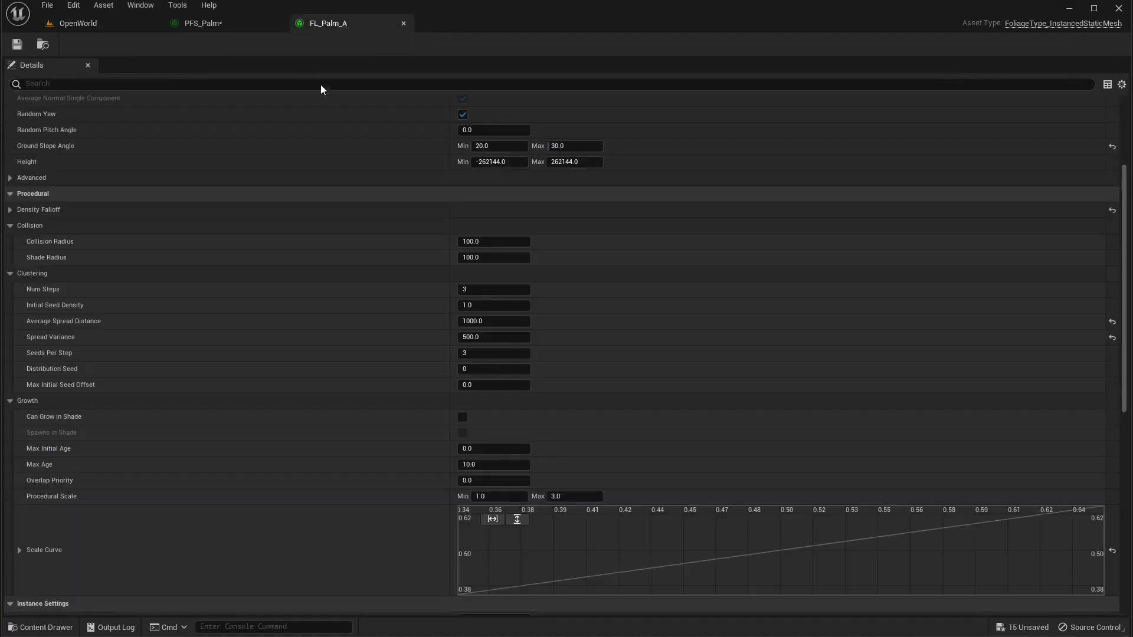
{"action": "left_click", "coordinate": [259, 25]}
{"action": "left_click", "coordinate": [522, 197]}
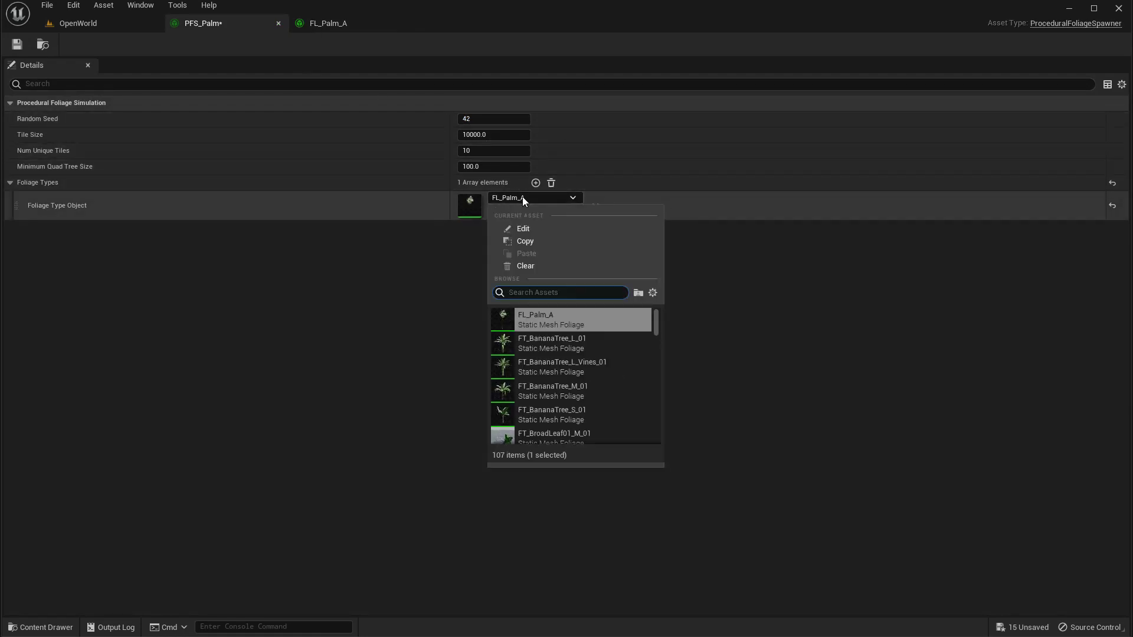
{"action": "left_click", "coordinate": [515, 195]}
{"action": "left_click", "coordinate": [328, 25]}
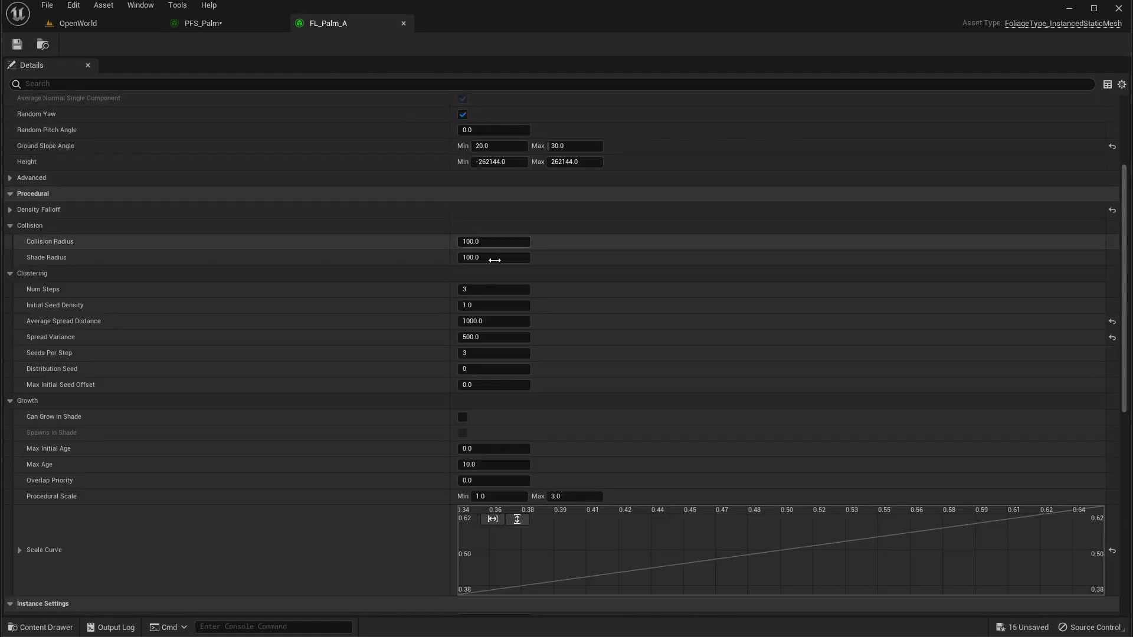
{"action": "left_click", "coordinate": [92, 21]}
{"action": "right_click_drag", "start_coordinate": [424, 206], "coordinate": [570, 218]}
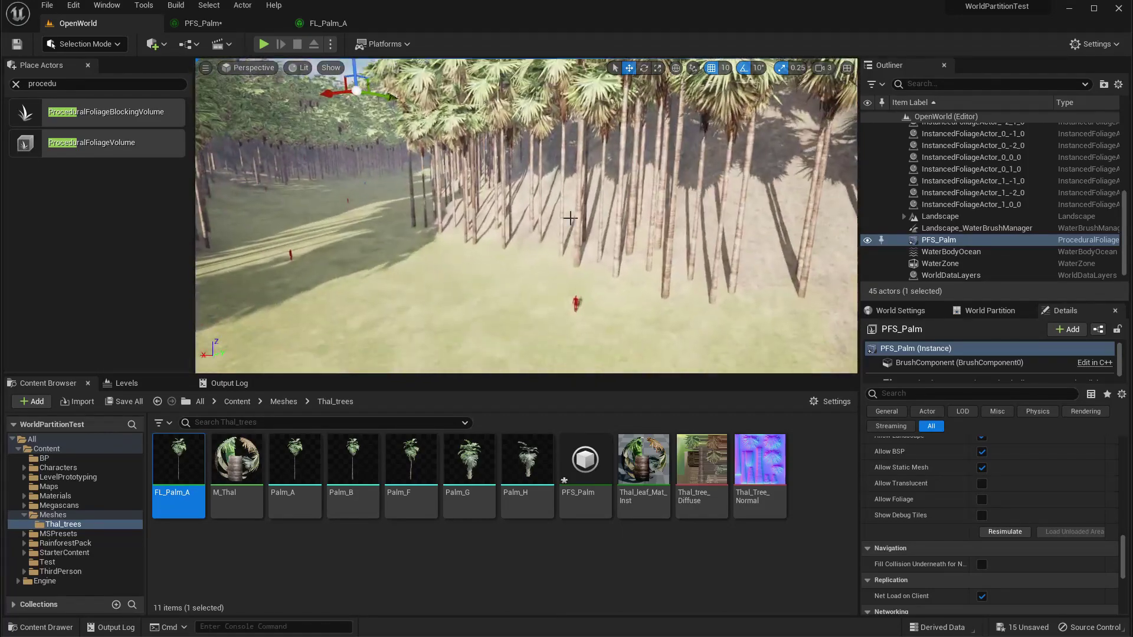
Step: Place a Palm_A mesh beside the simulated palms to compare their size, and delete it from the level
{"action": "left_click_drag", "start_coordinate": [300, 464], "coordinate": [462, 304]}
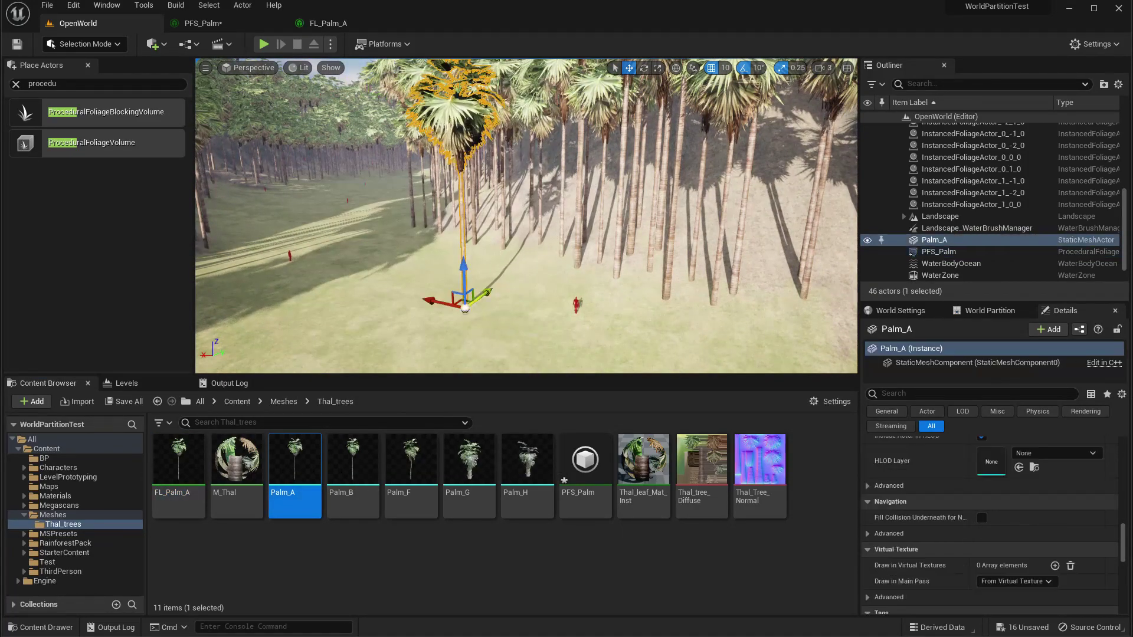
{"action": "right_click_drag", "start_coordinate": [462, 305], "coordinate": [486, 261]}
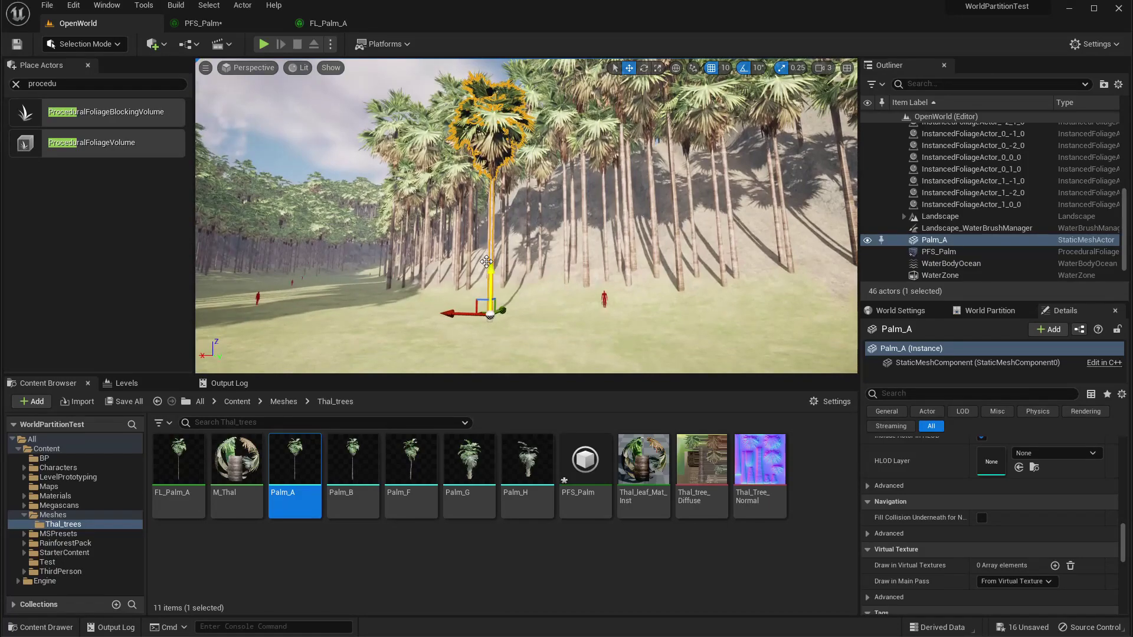
{"action": "key", "text": "Delete"}
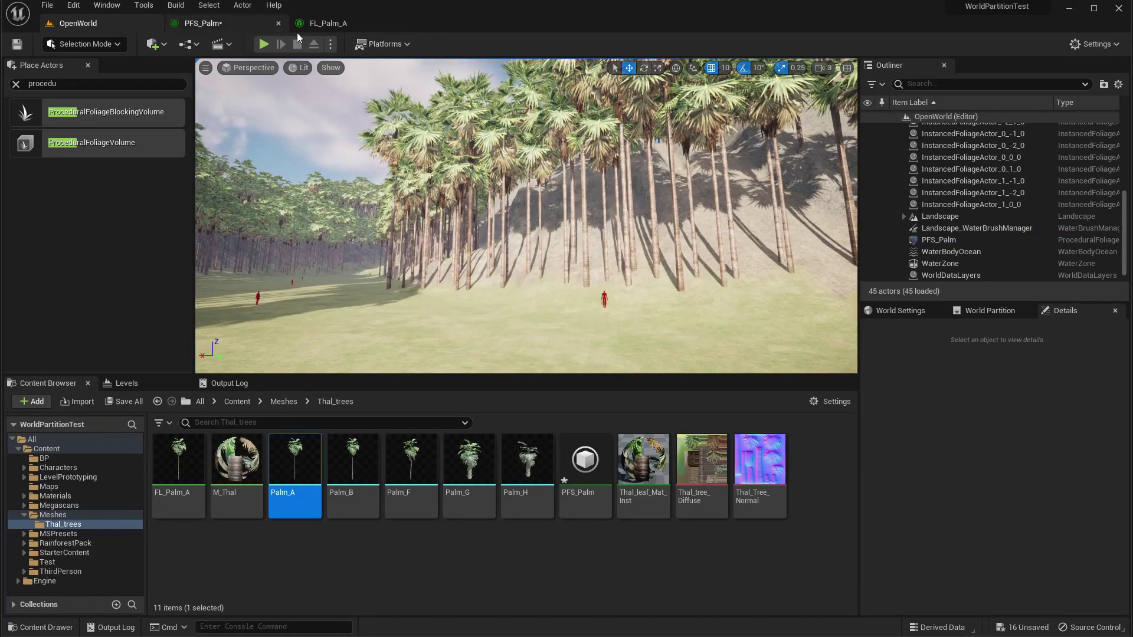
Step: Set FL_Palm_A's Procedural Scale to a minimum of 0.8 and a maximum of 1.4, and resimulate the PFS_Palm volume
{"action": "left_click", "coordinate": [311, 25]}
{"action": "left_click", "coordinate": [499, 496]}
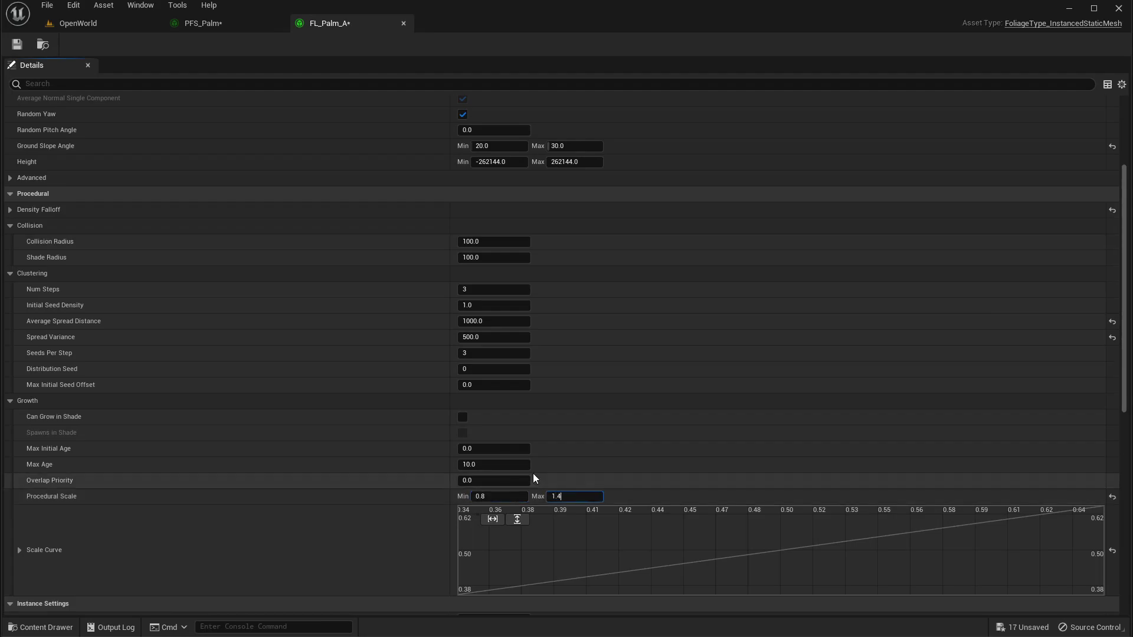
{"action": "left_click", "coordinate": [78, 23]}
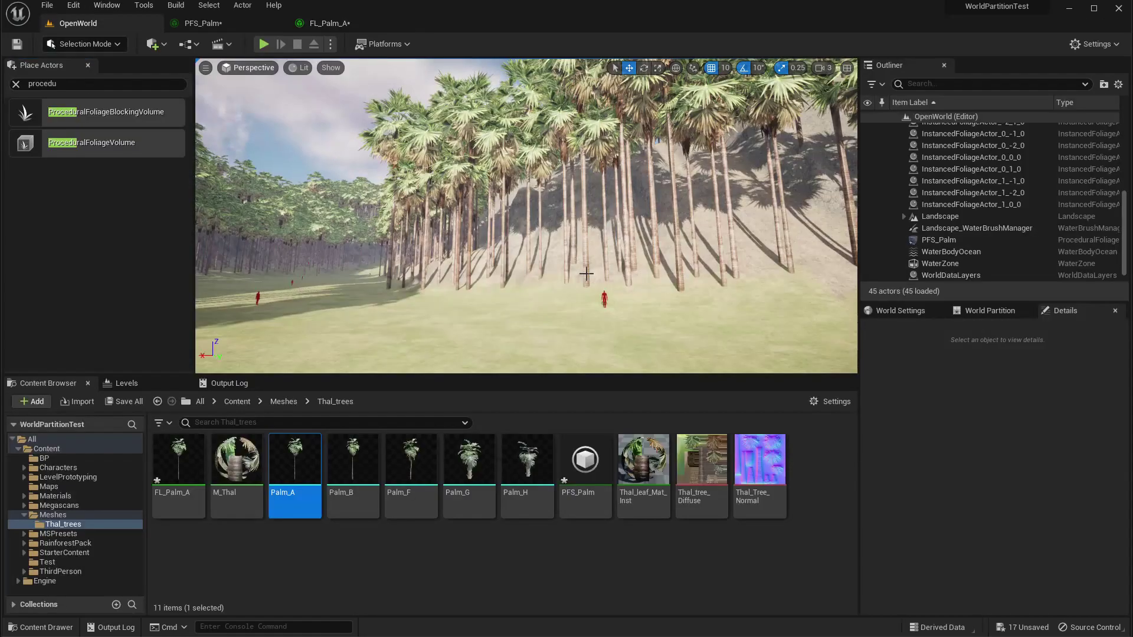
{"action": "mouse_move", "coordinate": [666, 236]}
{"action": "right_mouse_down"}
{"action": "mouse_move", "coordinate": [678, 189]}
{"action": "mouse_move", "coordinate": [678, 259]}
{"action": "mouse_move", "coordinate": [596, 236]}
{"action": "mouse_move", "coordinate": [655, 230]}
{"action": "right_mouse_up"}
{"action": "key", "text": "w"}
{"action": "key", "text": "w"}
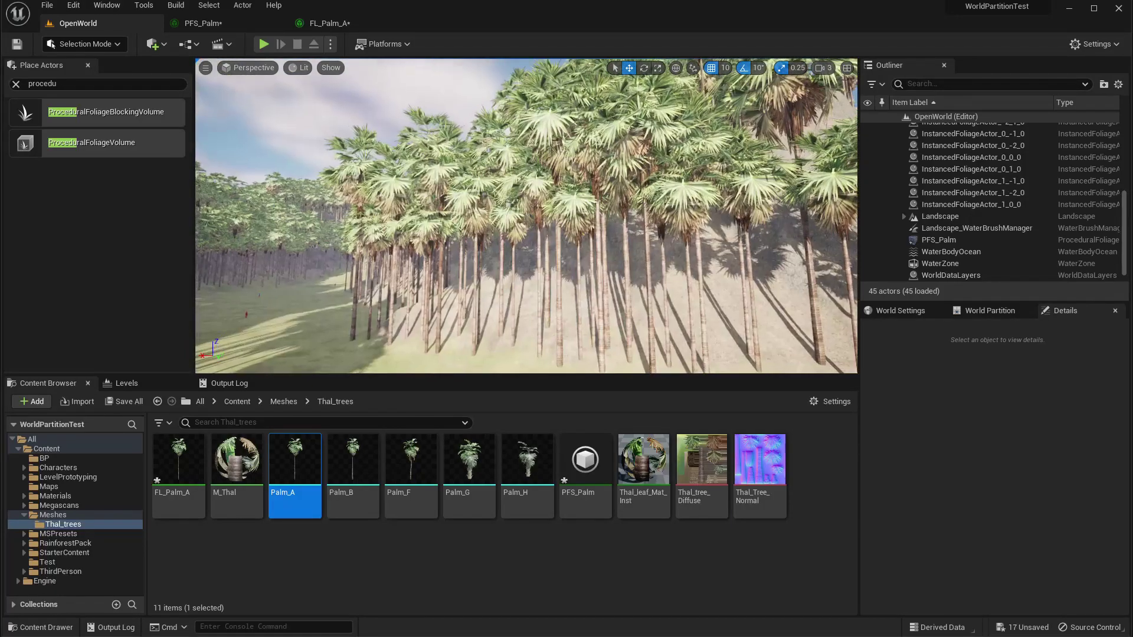
{"action": "left_click", "coordinate": [937, 240]}
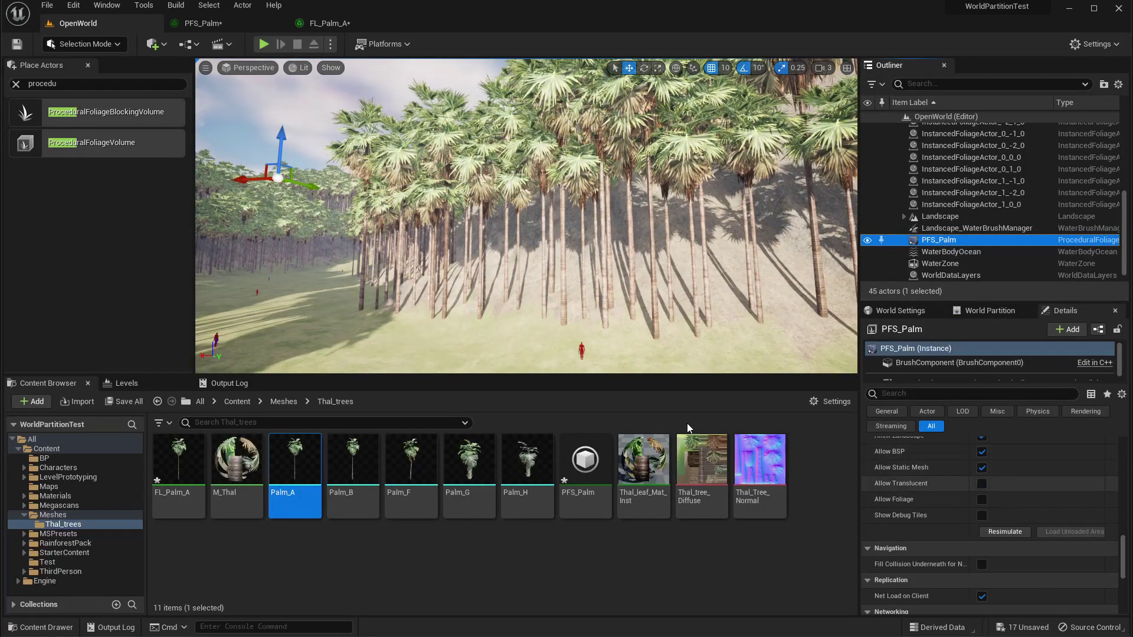
{"action": "mouse_move", "coordinate": [649, 277]}
{"action": "right_mouse_down"}
{"action": "mouse_move", "coordinate": [690, 295]}
{"action": "mouse_move", "coordinate": [670, 283]}
{"action": "right_mouse_up"}
{"action": "key", "text": "w"}
{"action": "key", "text": "s"}
{"action": "key", "text": "w"}
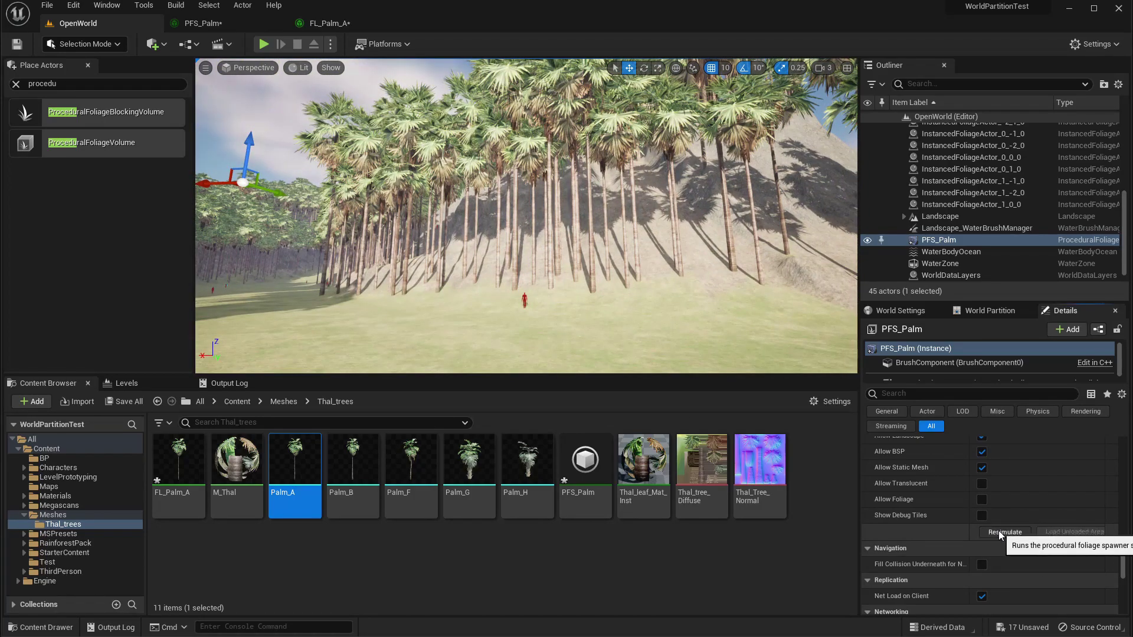
Step: Examine the size and density of the palms along the slopes from several viewpoints
{"action": "right_click_drag", "start_coordinate": [526, 236], "coordinate": [342, 240]}
{"action": "key", "text": "w"}
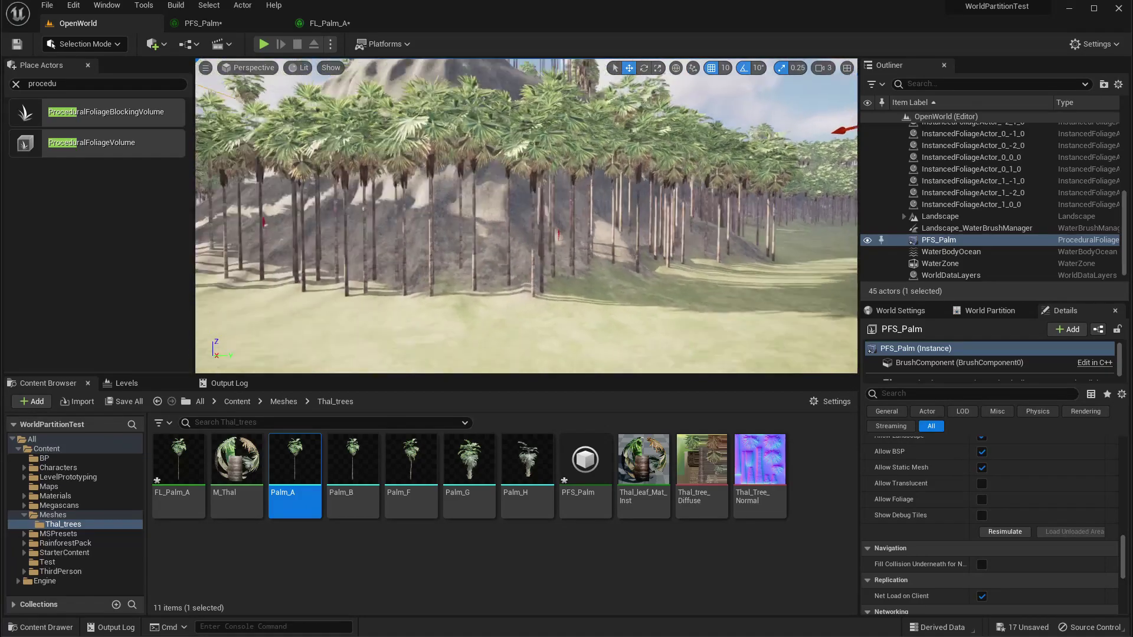
{"action": "key", "text": "w"}
{"action": "right_click_drag", "start_coordinate": [526, 236], "coordinate": [687, 231]}
{"action": "key", "text": "a"}
{"action": "key", "text": "s"}
{"action": "key", "text": "d"}
{"action": "key", "text": "w"}
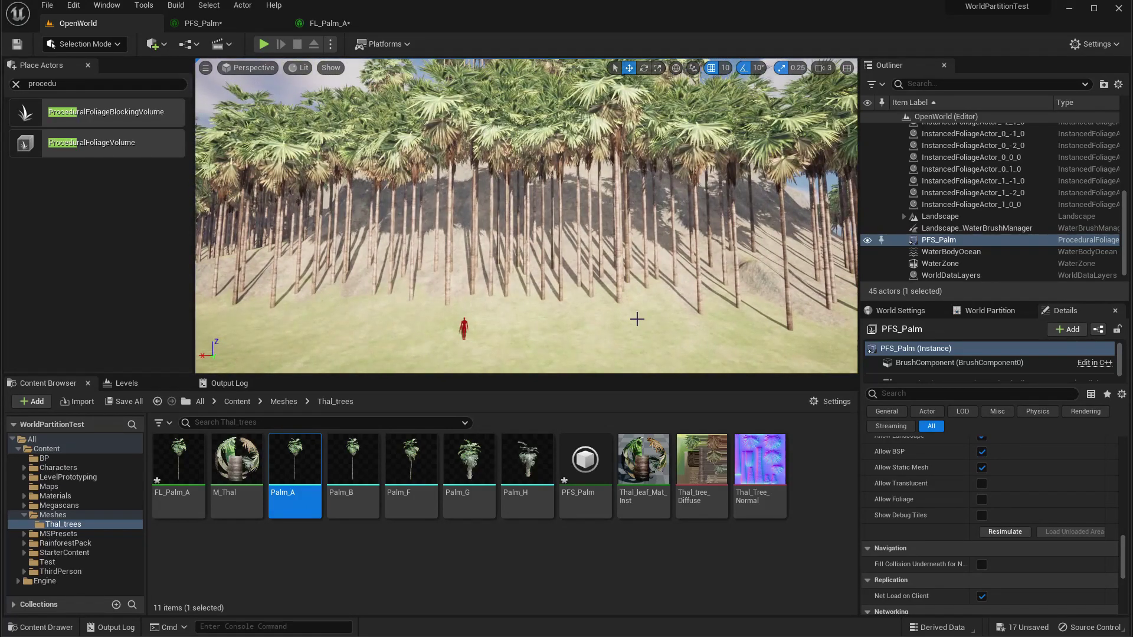
Step: Save FL_Palm_A with an Initial Seed Density of 0.1, and resimulate the PFS_Palm volume to view the spacing
{"action": "left_click", "coordinate": [316, 26]}
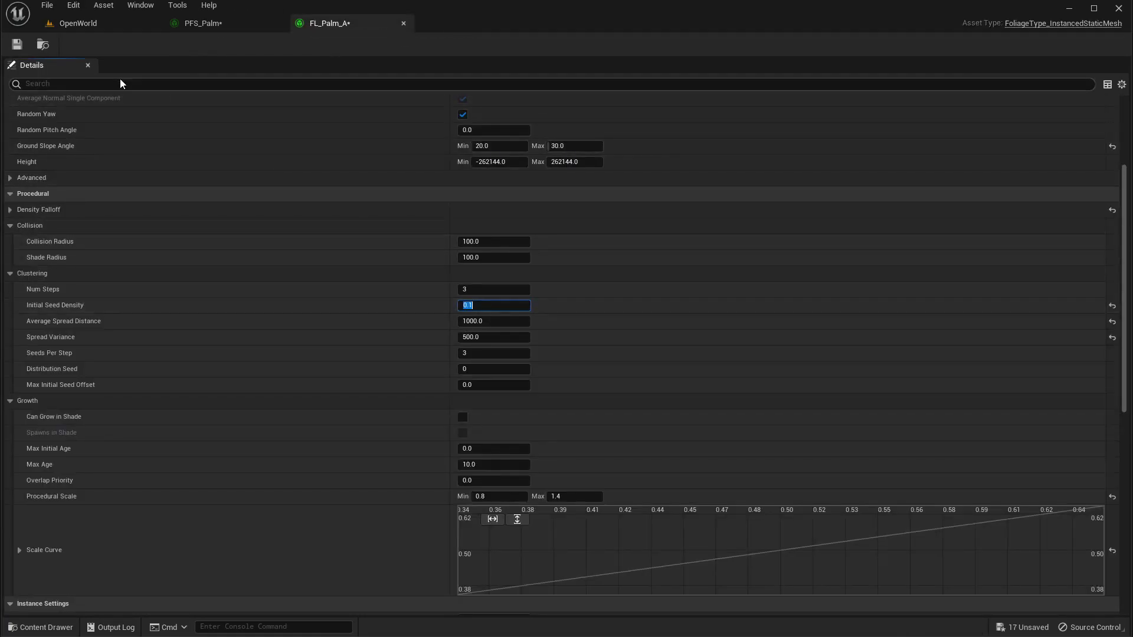
{"action": "left_click", "coordinate": [75, 23]}
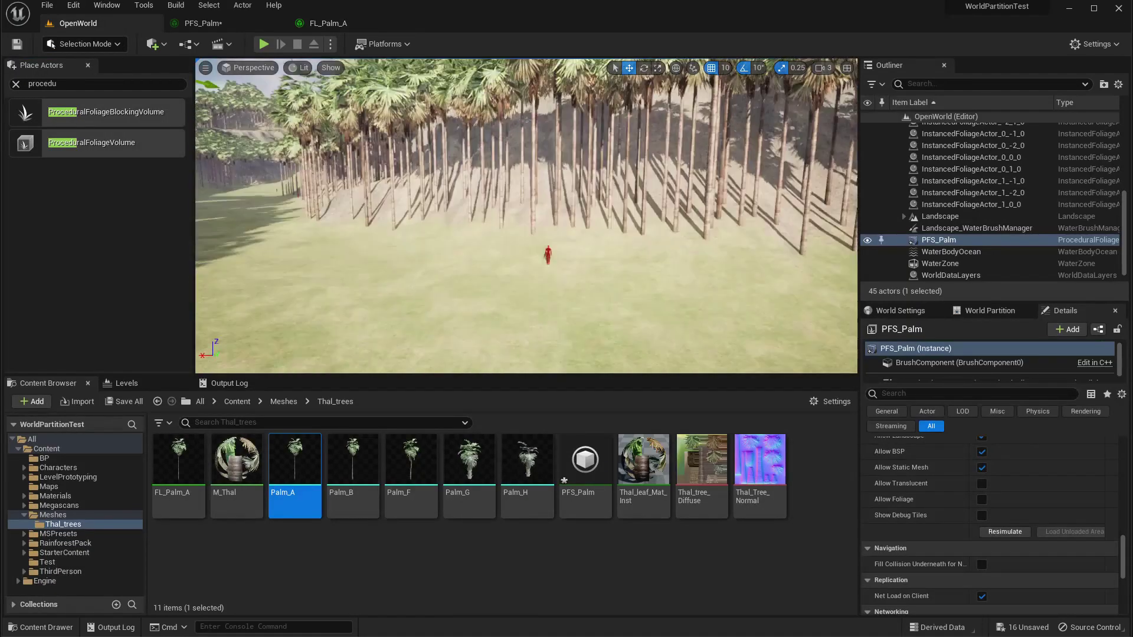
{"action": "right_click_drag", "start_coordinate": [792, 329], "coordinate": [679, 247]}
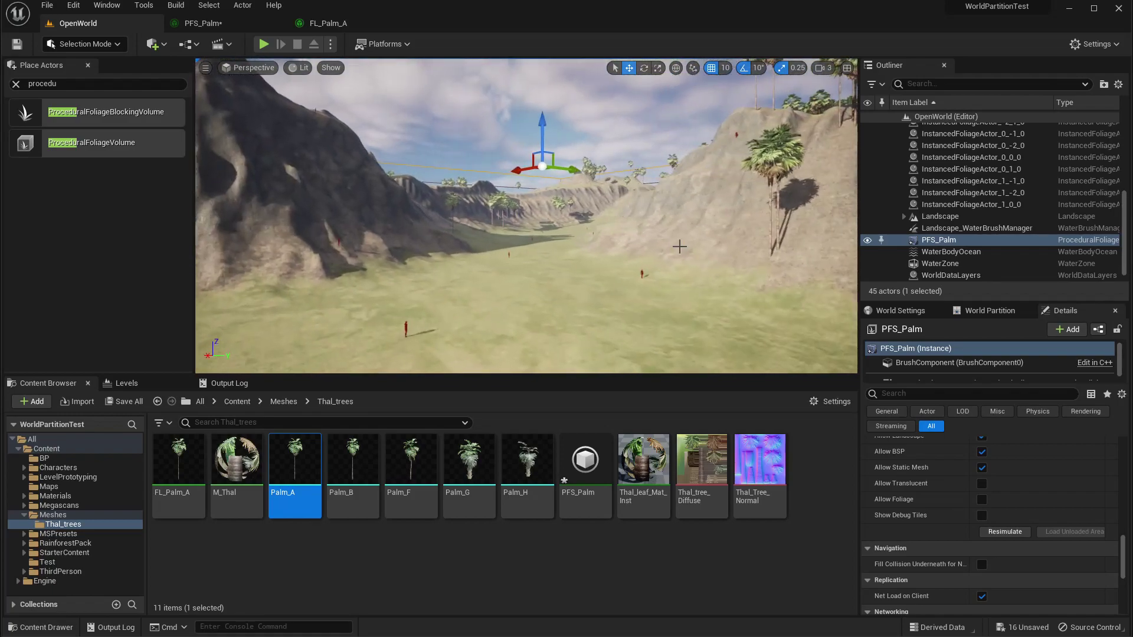
{"action": "right_click_drag", "start_coordinate": [437, 306], "coordinate": [517, 285]}
{"action": "left_click", "coordinate": [338, 21]}
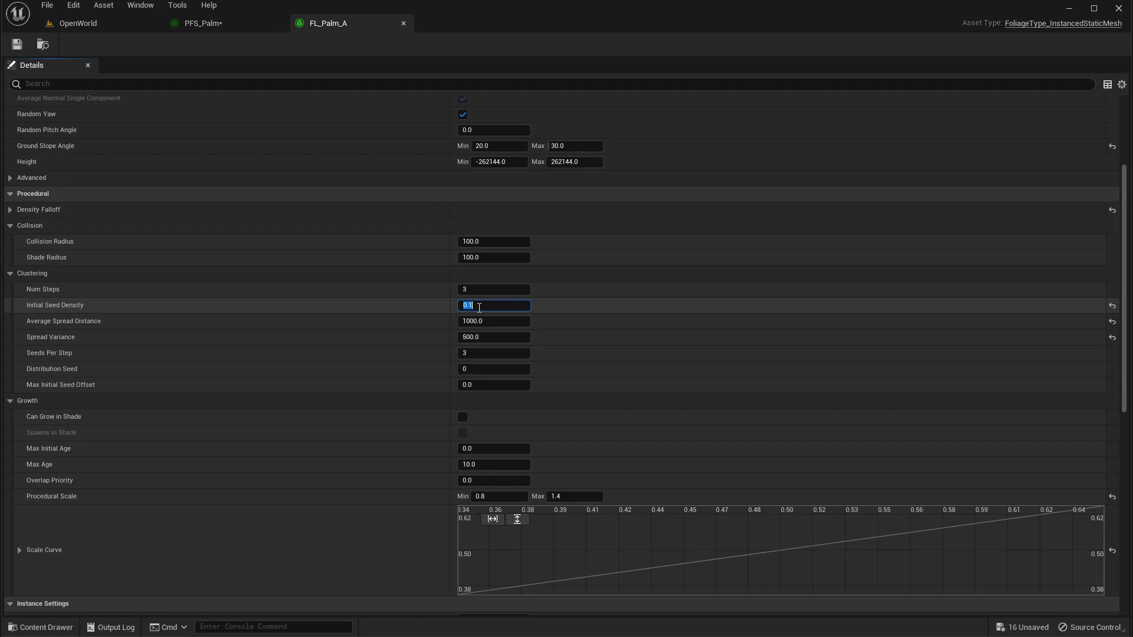
{"action": "left_click", "coordinate": [77, 23]}
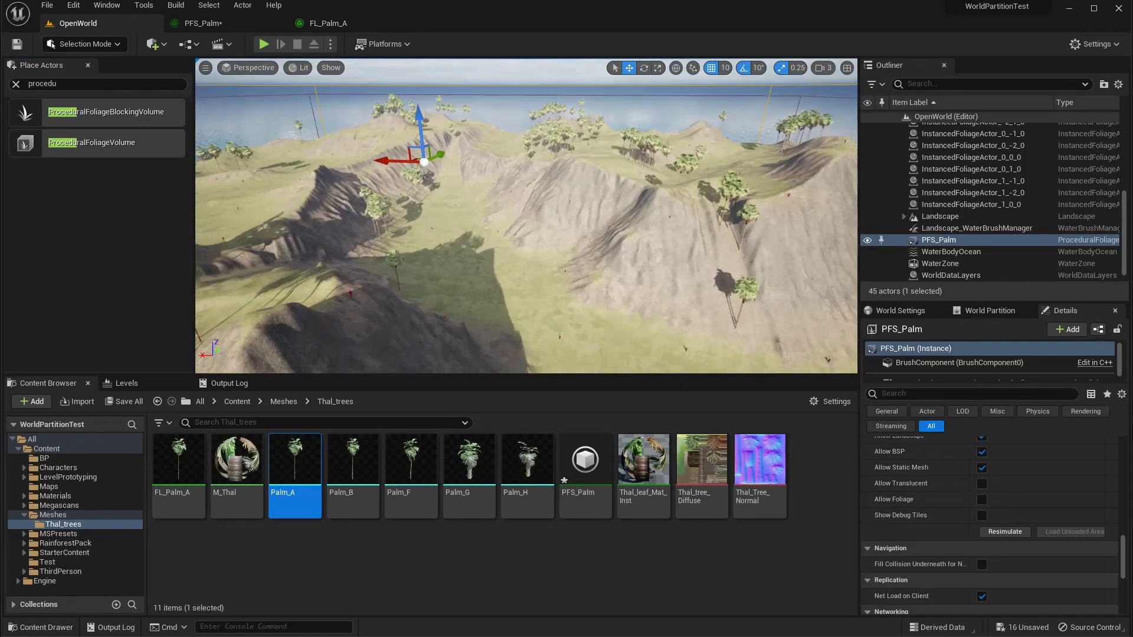
{"action": "right_click_drag", "start_coordinate": [413, 236], "coordinate": [490, 273]}
Step: Try Num Steps at 6 in FL_Palm_A with a resimulation of the PFS_Palm volume, and reset Num Steps to 3
{"action": "left_click", "coordinate": [322, 26]}
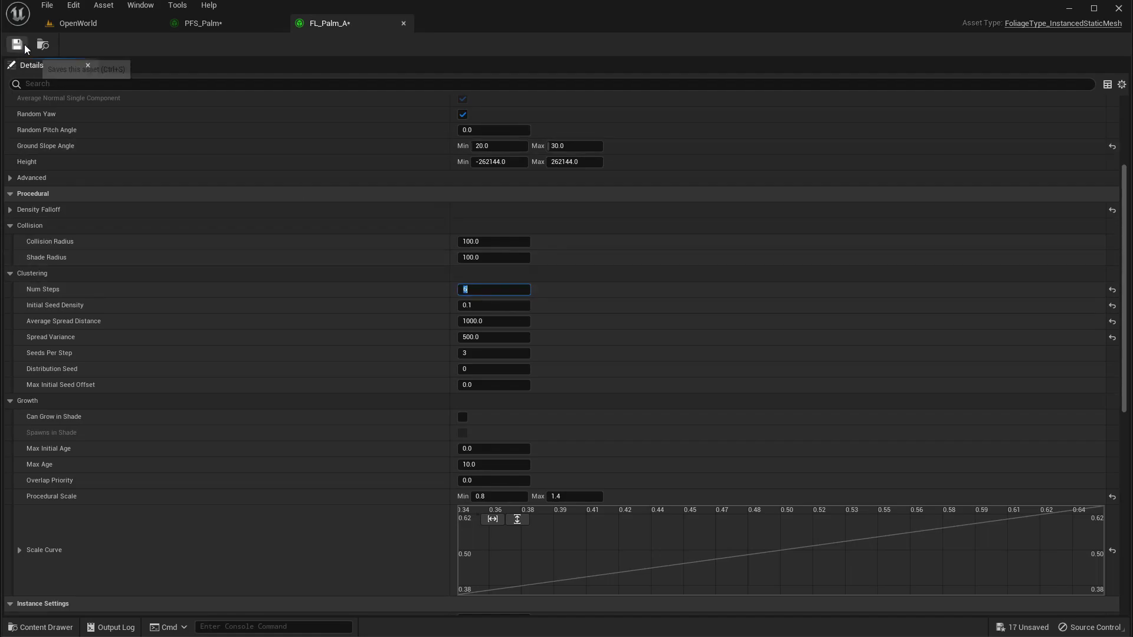
{"action": "left_click", "coordinate": [66, 23]}
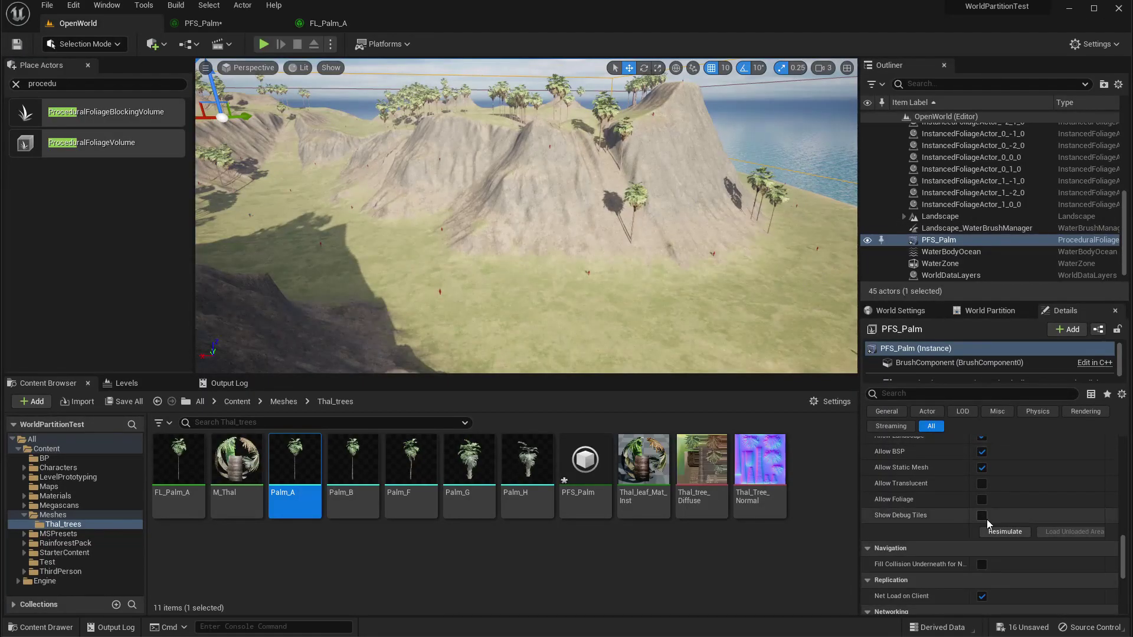
{"action": "right_click_drag", "start_coordinate": [710, 277], "coordinate": [761, 312]}
{"action": "left_click", "coordinate": [328, 23]}
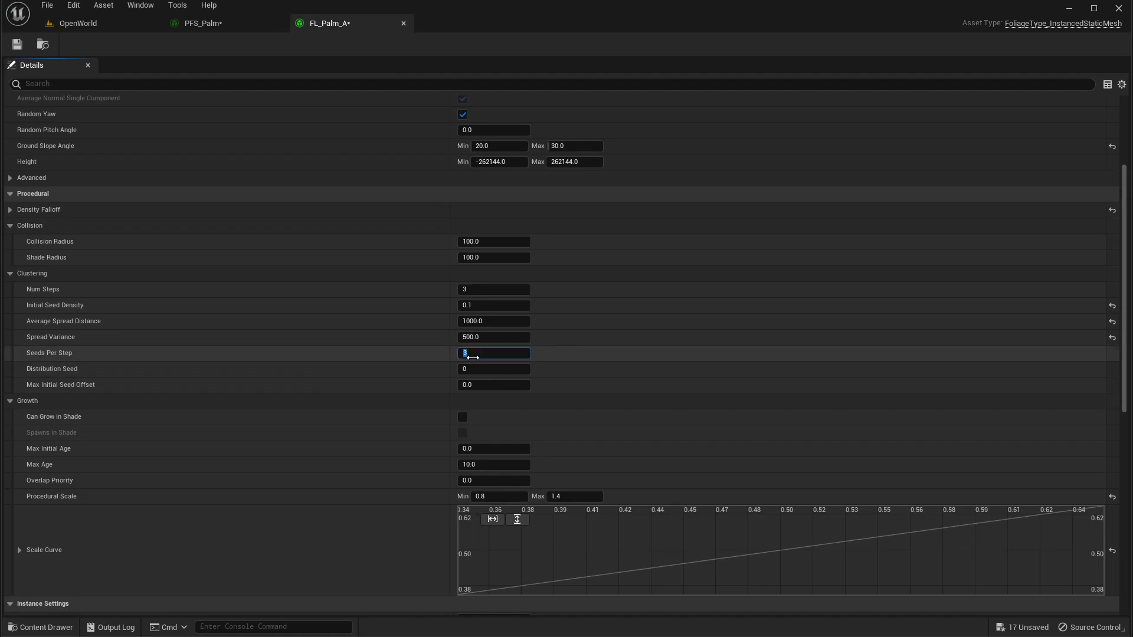
{"action": "left_click", "coordinate": [89, 24]}
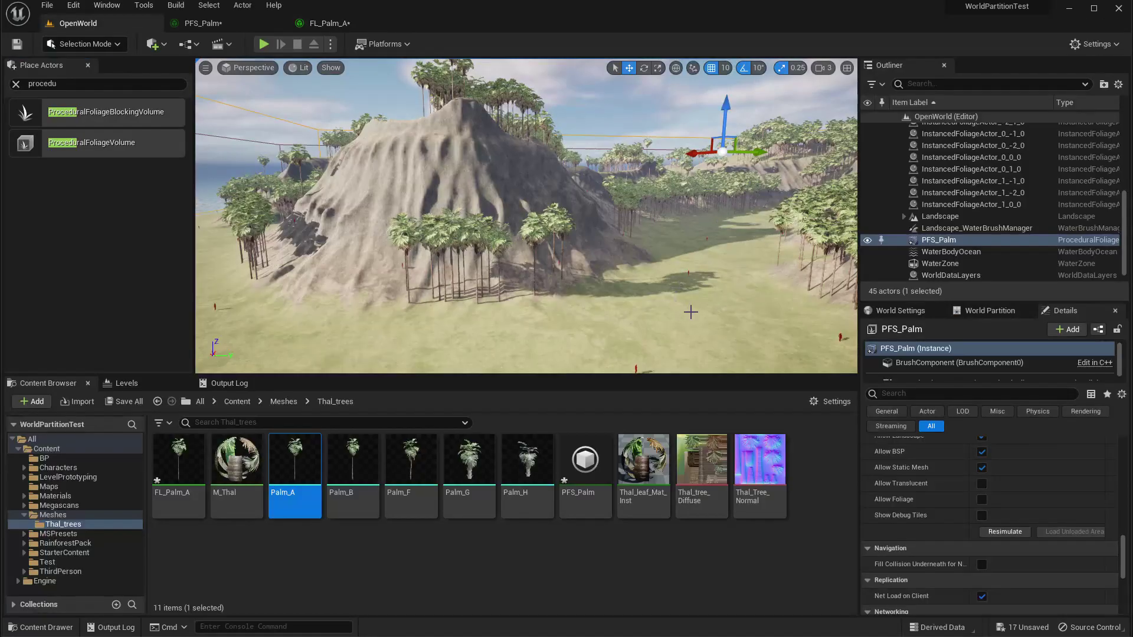
Step: Try Initial Seed Density values of 0.2 and 0.3 in FL_Palm_A, and resimulate the PFS_Palm volume
{"action": "left_click", "coordinate": [248, 23]}
{"action": "left_click", "coordinate": [322, 23]}
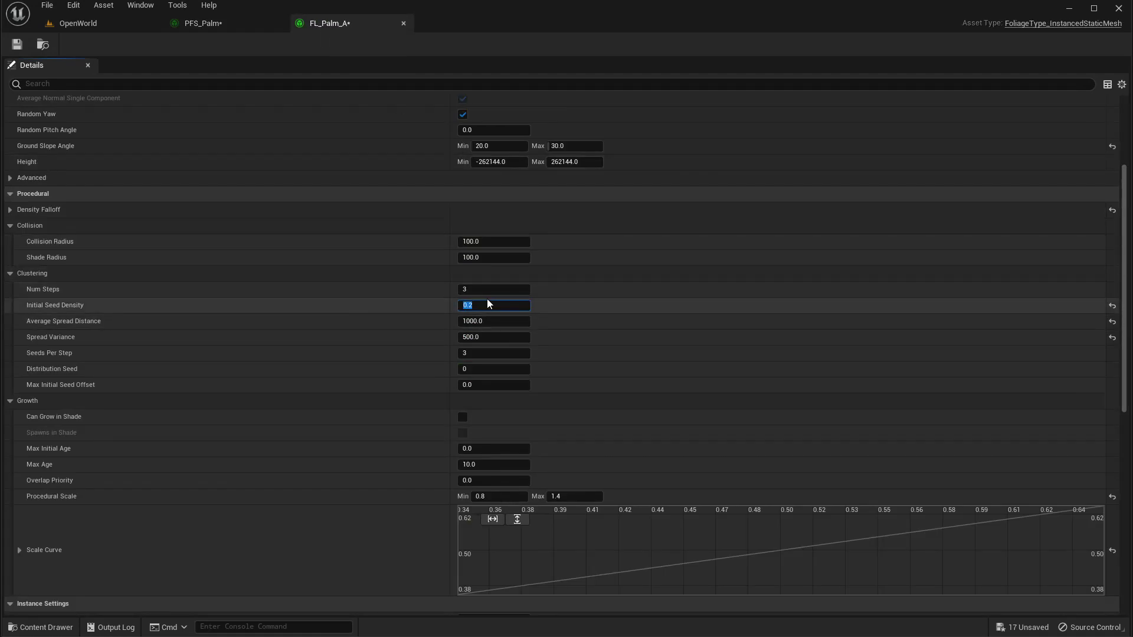
{"action": "left_click", "coordinate": [89, 24]}
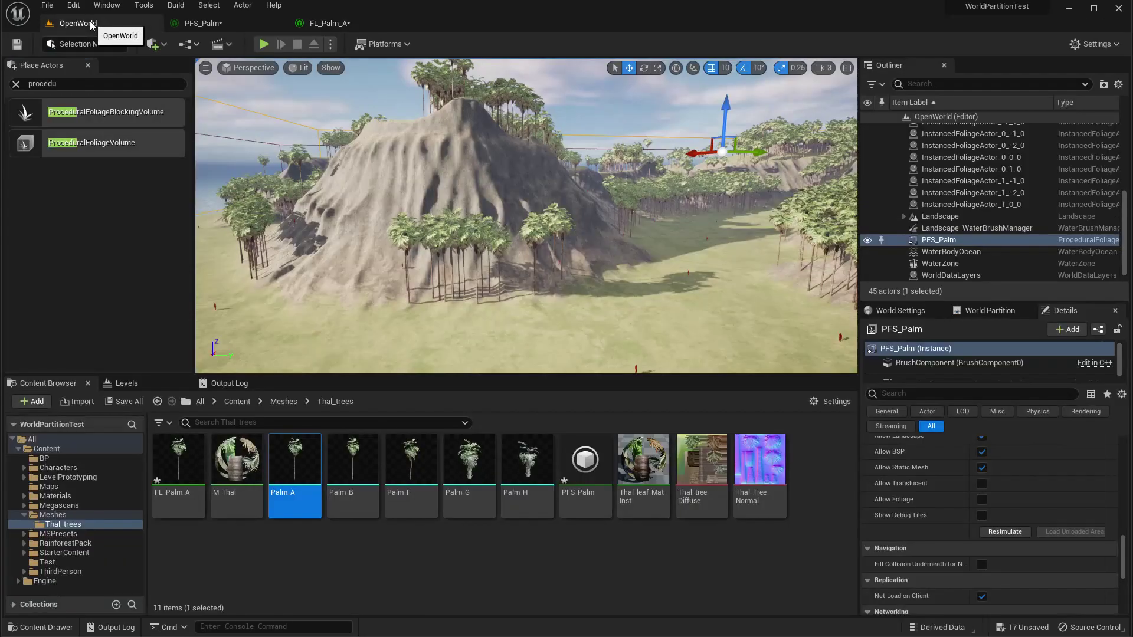
{"action": "left_click", "coordinate": [1005, 532]}
{"action": "right_click_drag", "start_coordinate": [586, 238], "coordinate": [513, 207]}
Step: Set FL_Palm_A's Initial Seed Density to 0.2 and review its Instance Settings
{"action": "left_click", "coordinate": [318, 23]}
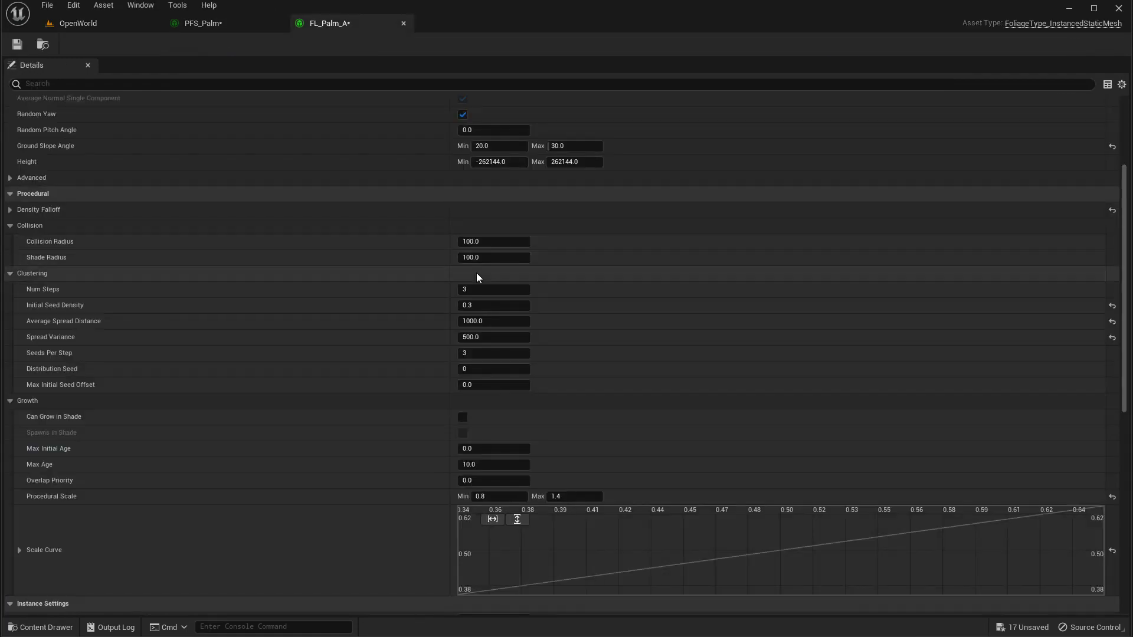
{"action": "left_click", "coordinate": [513, 303]}
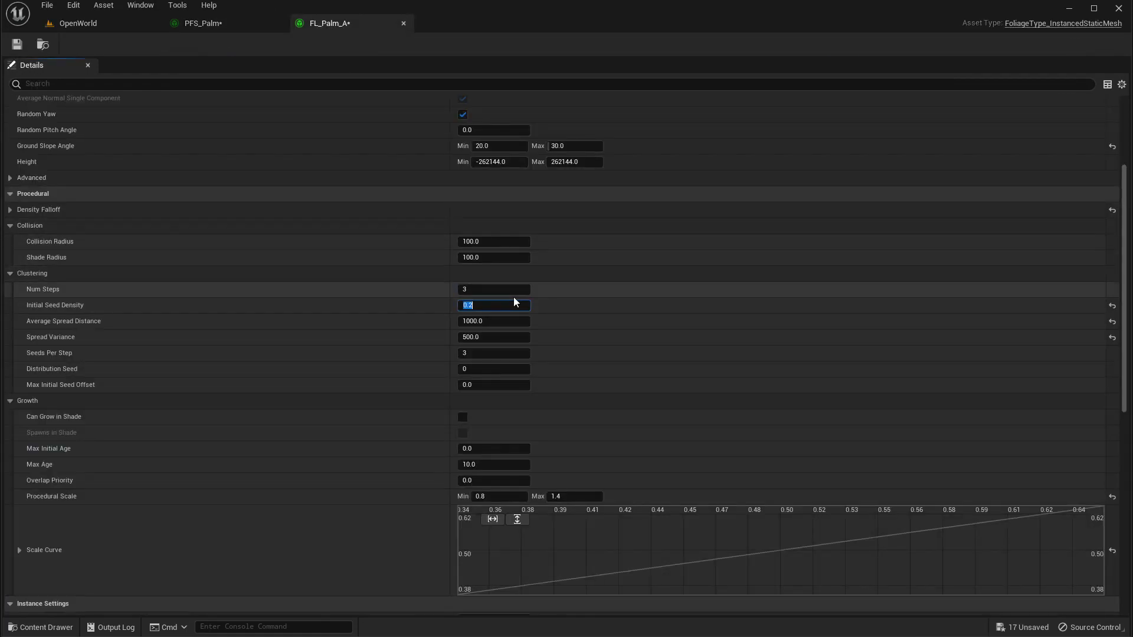
{"action": "scroll", "coordinate": [994, 347], "scroll_direction": "down", "scroll_amount": 5}
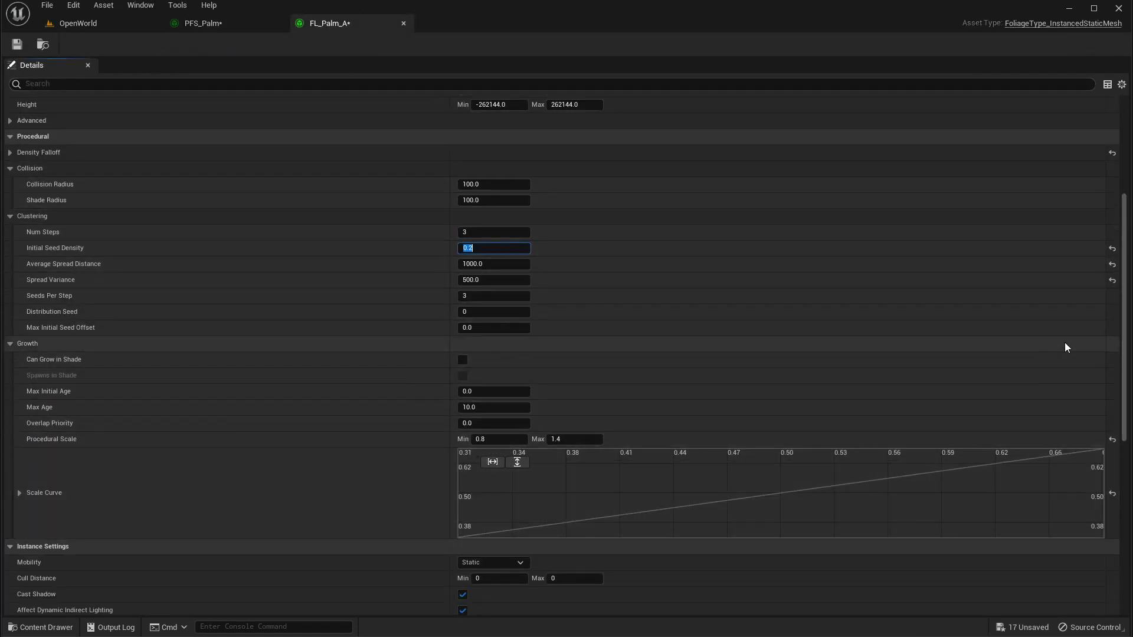
{"action": "scroll", "coordinate": [644, 471], "scroll_direction": "down", "scroll_amount": 8}
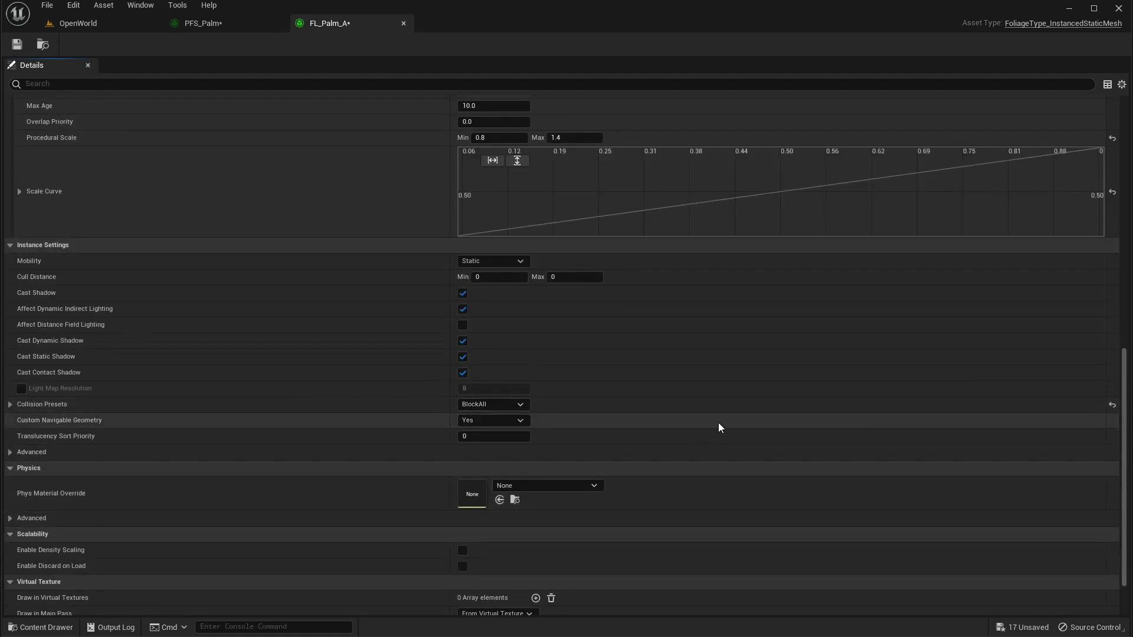
Step: Review FL_Palm_A's clustering and growth settings, save the asset and return to the OpenWorld level
{"action": "scroll", "coordinate": [723, 425], "scroll_direction": "up", "scroll_amount": 5}
{"action": "scroll", "coordinate": [730, 440], "scroll_direction": "up", "scroll_amount": 4}
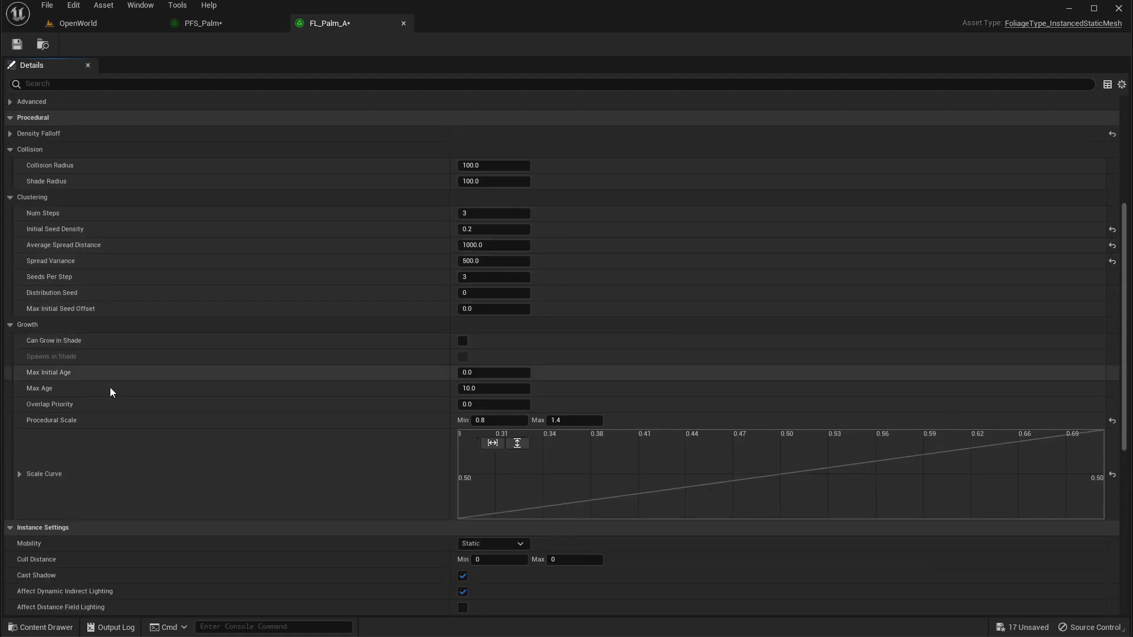
{"action": "scroll", "coordinate": [381, 236], "scroll_direction": "up", "scroll_amount": 4}
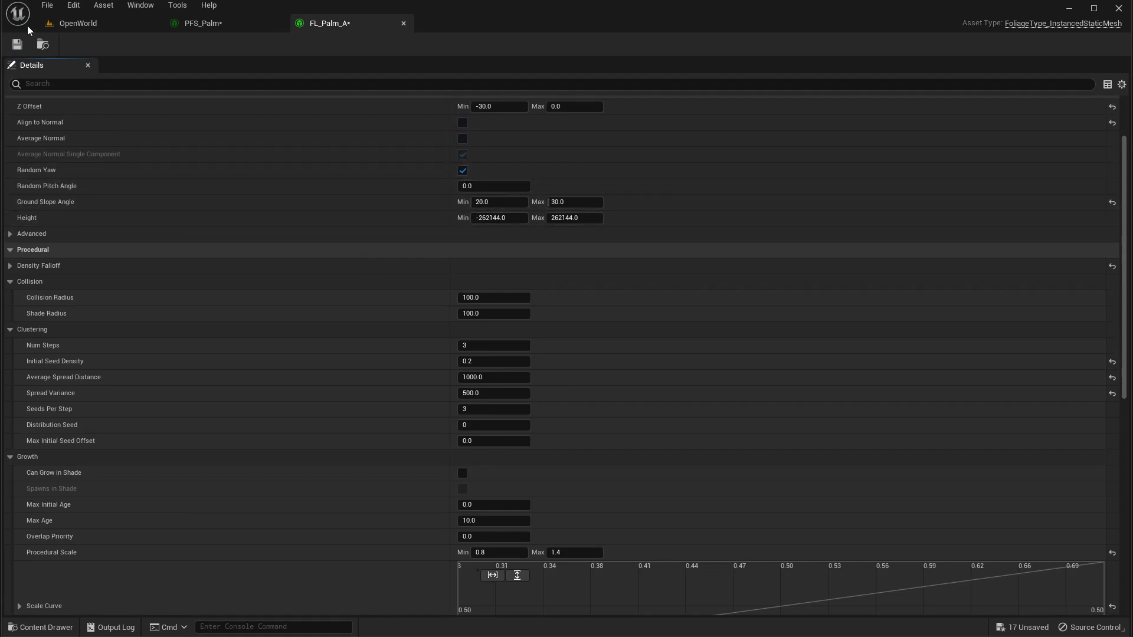
{"action": "left_click", "coordinate": [79, 29]}
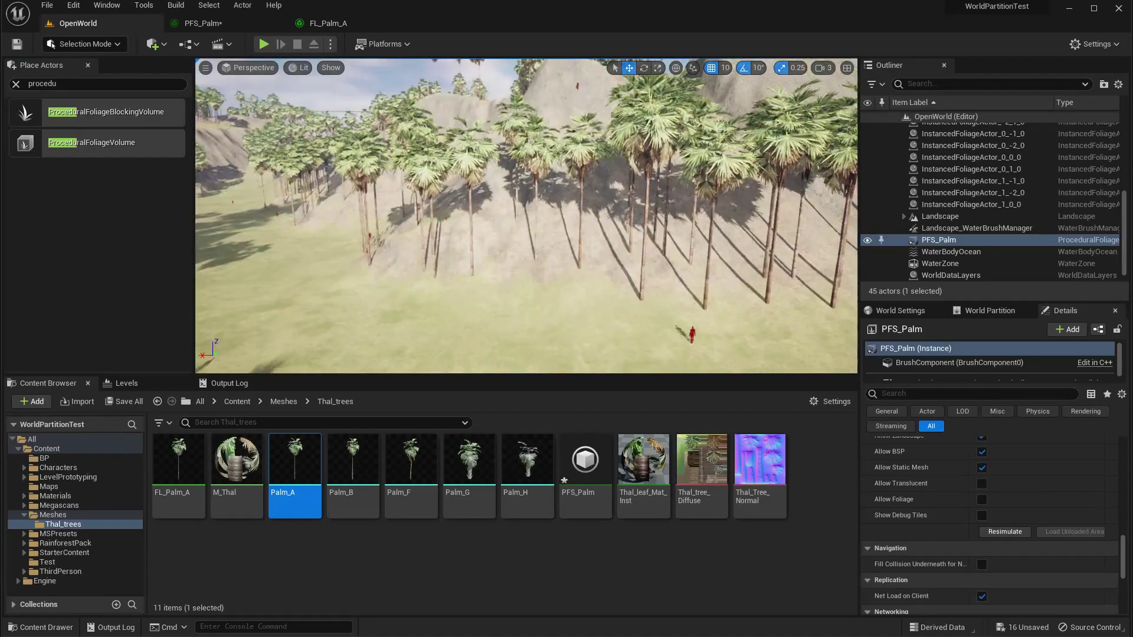
Step: Examine the palm distribution along the slopes and valley of the OpenWorld level
{"action": "key", "text": "w"}
{"action": "right_click_drag", "start_coordinate": [526, 216], "coordinate": [563, 208]}
{"action": "key", "text": "d"}
{"action": "key", "text": "q"}
{"action": "key", "text": "a"}
{"action": "left_click", "coordinate": [328, 25]}
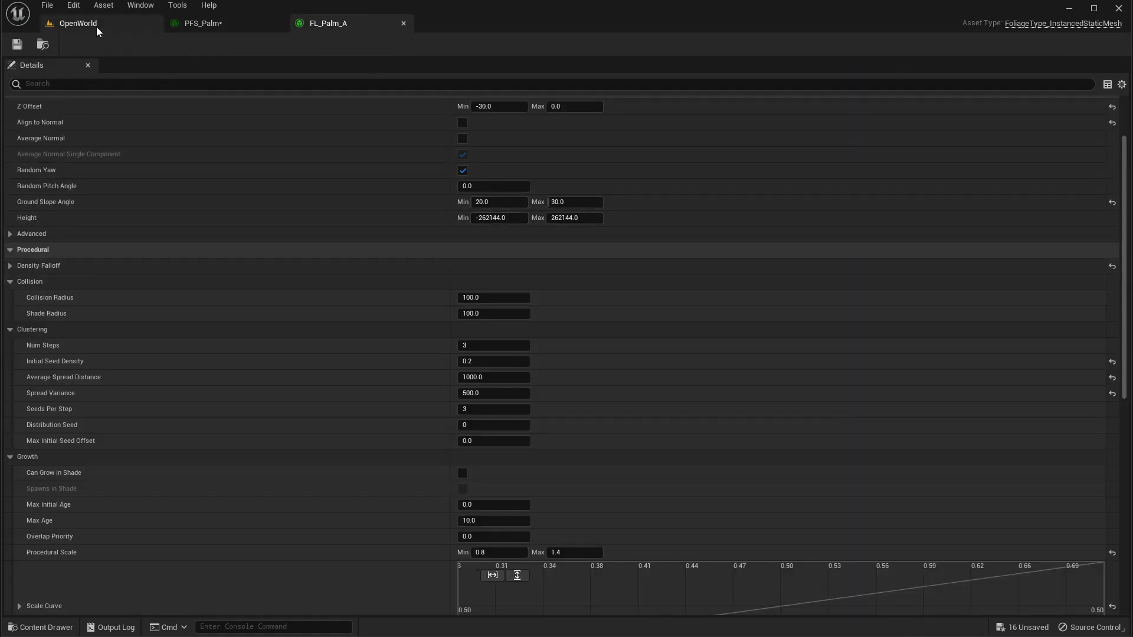
{"action": "left_click", "coordinate": [96, 29]}
{"action": "key", "text": "s"}
{"action": "right_click_drag", "start_coordinate": [460, 200], "coordinate": [386, 198]}
{"action": "key", "text": "d"}
{"action": "right_click_drag", "start_coordinate": [526, 216], "coordinate": [276, 211]}
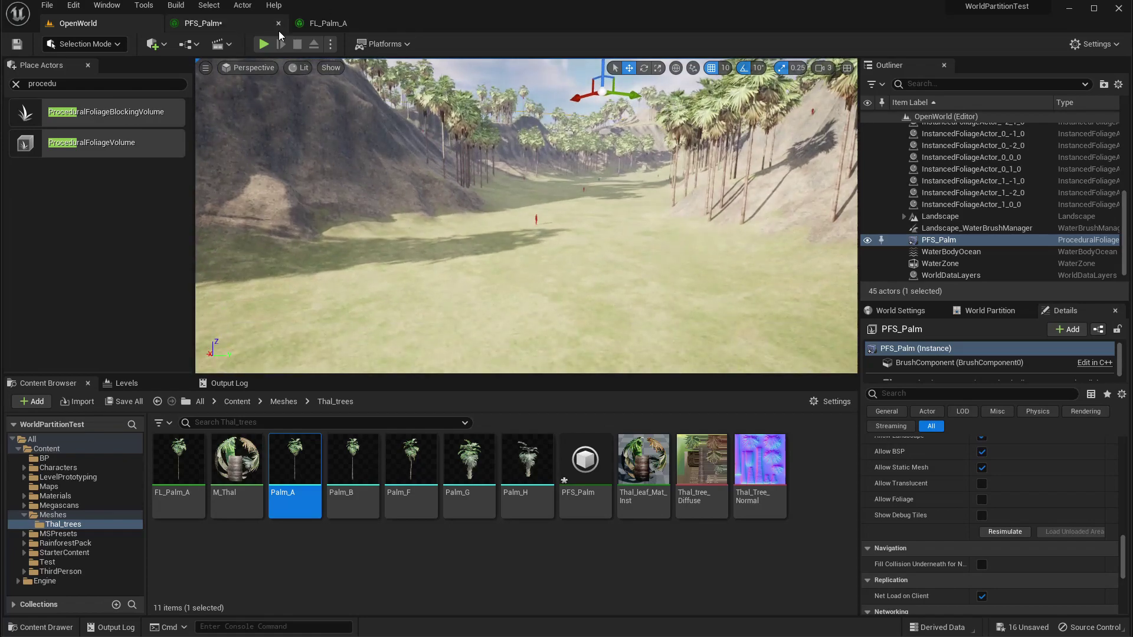
Step: Locate FL_Palm_A in the Thal_trees folder and create duplicate foliage types named FL_Palm_B and FL_Palm_C
{"action": "left_click", "coordinate": [320, 25]}
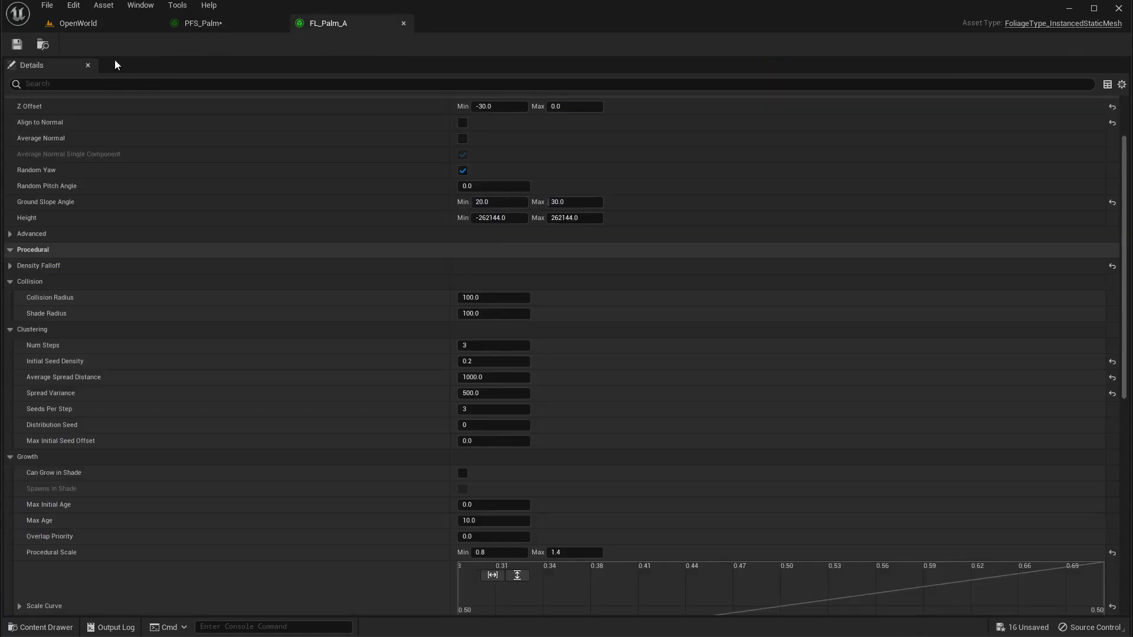
{"action": "left_click", "coordinate": [43, 45]}
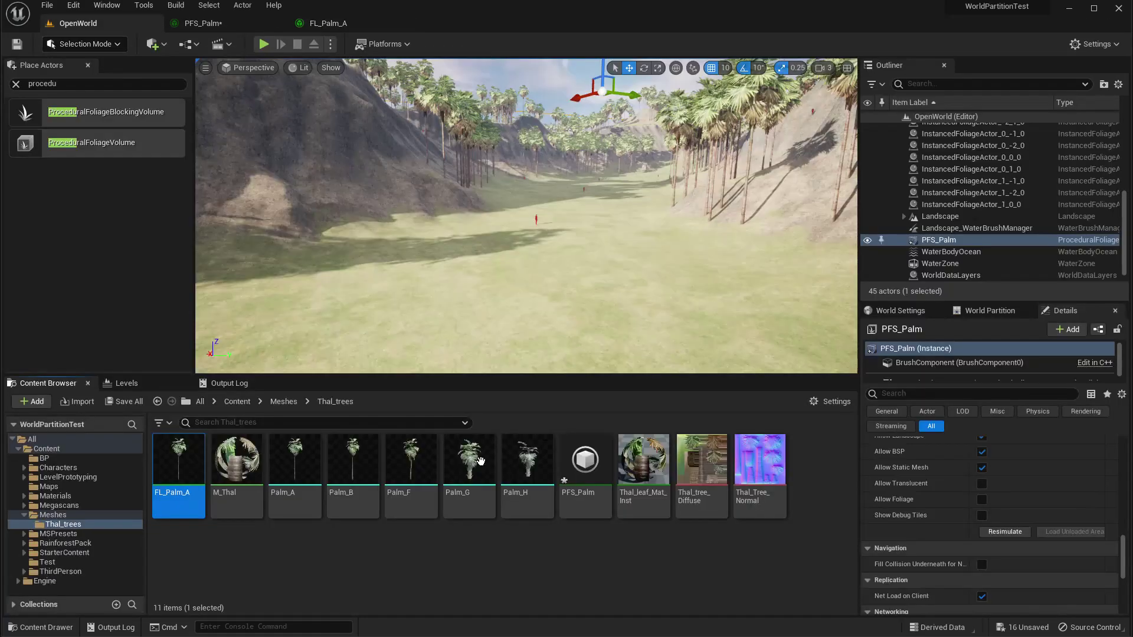
{"action": "left_click", "coordinate": [179, 466]}
{"action": "key", "text": "ctrl+d"}
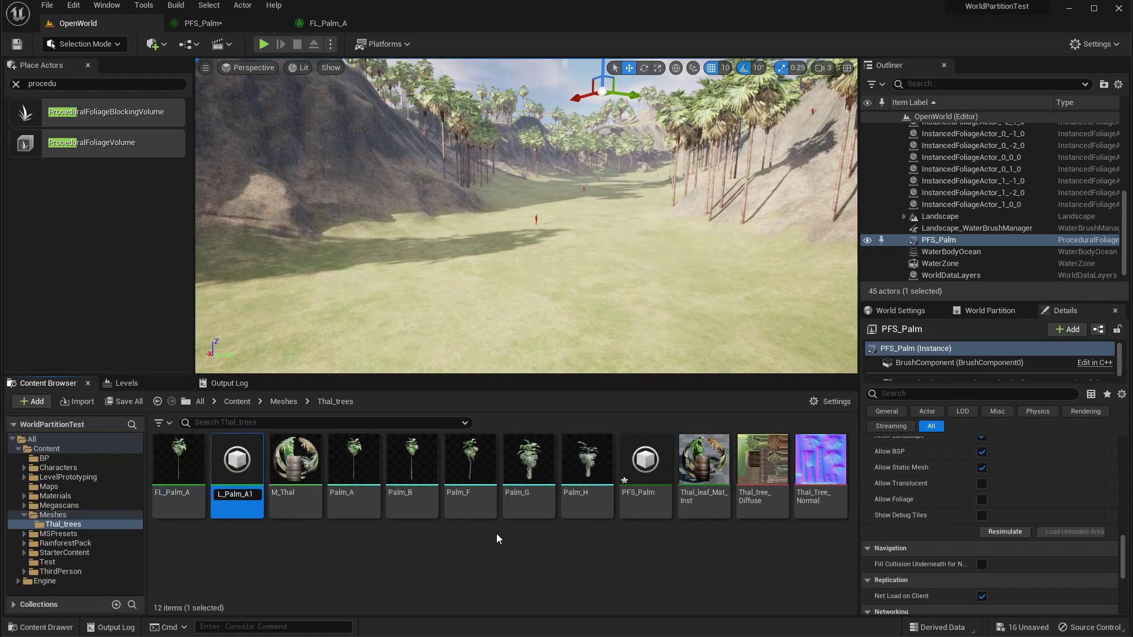
{"action": "key", "text": "BackSpace"}
{"action": "key", "text": "BackSpace"}
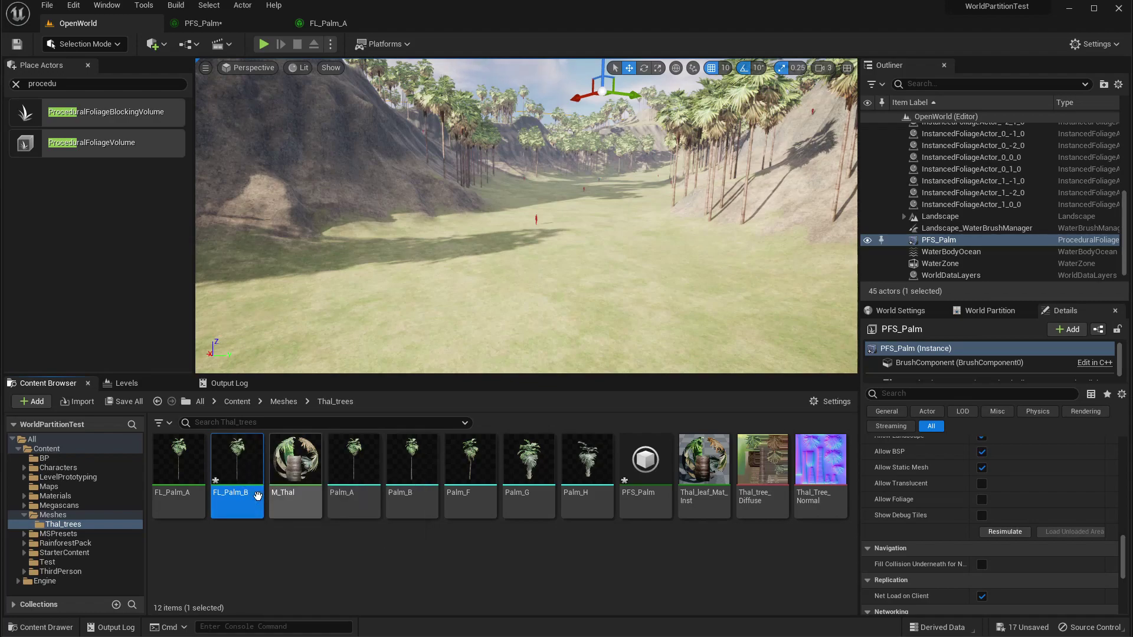
{"action": "key", "text": "ctrl+d"}
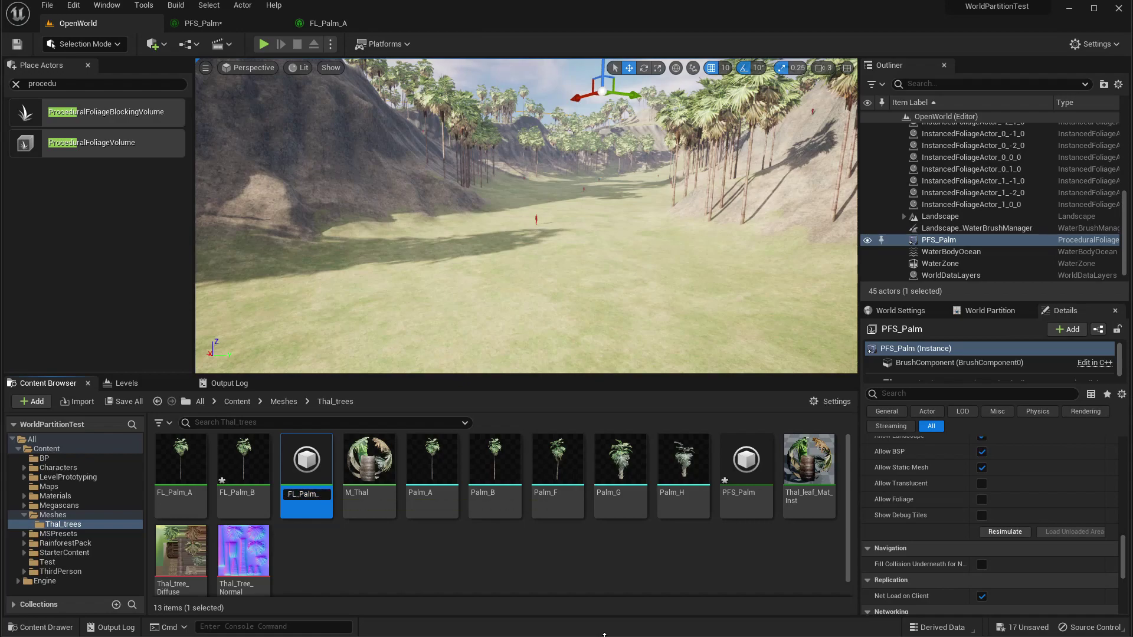
{"action": "left_click", "coordinate": [509, 470]}
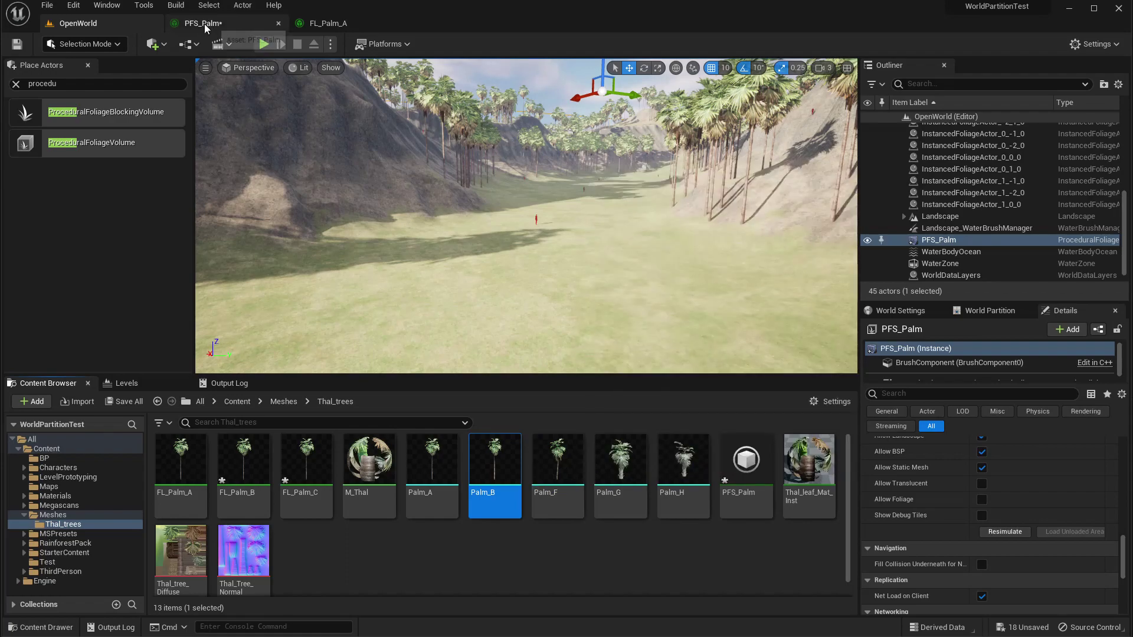
Step: Open the FL_Palm_B foliage type and set its Mesh to Palm_B
{"action": "double_click", "coordinate": [245, 466]}
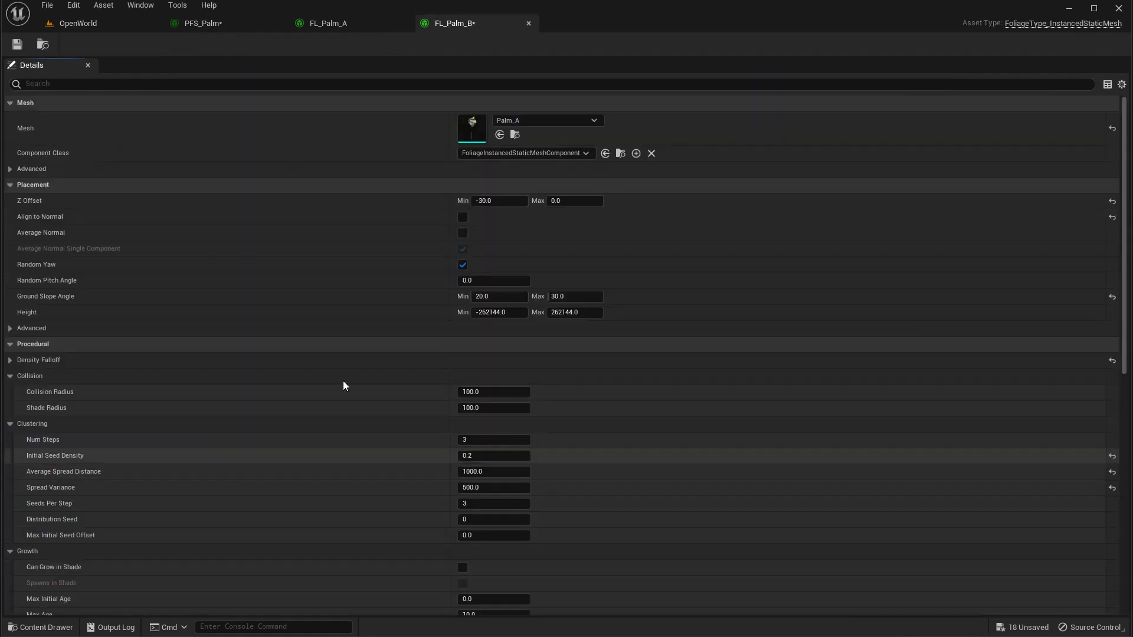
{"action": "left_click", "coordinate": [534, 121]}
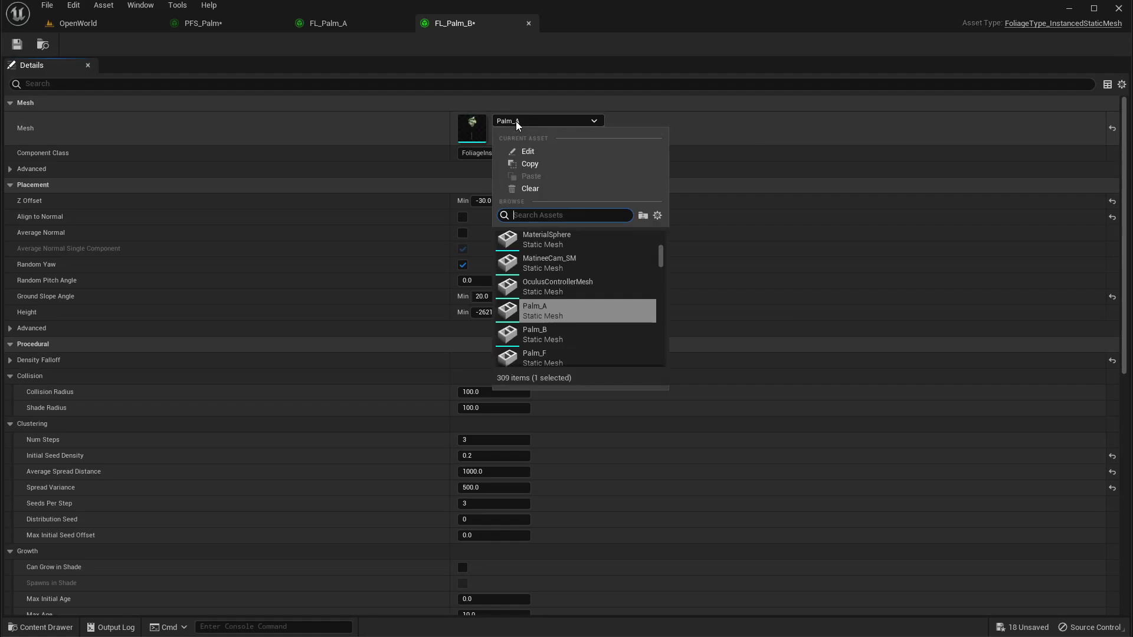
{"action": "left_click", "coordinate": [551, 337]}
Step: Open the FL_Palm_C foliage type and look through the palm static meshes available for its Mesh
{"action": "left_click", "coordinate": [77, 23]}
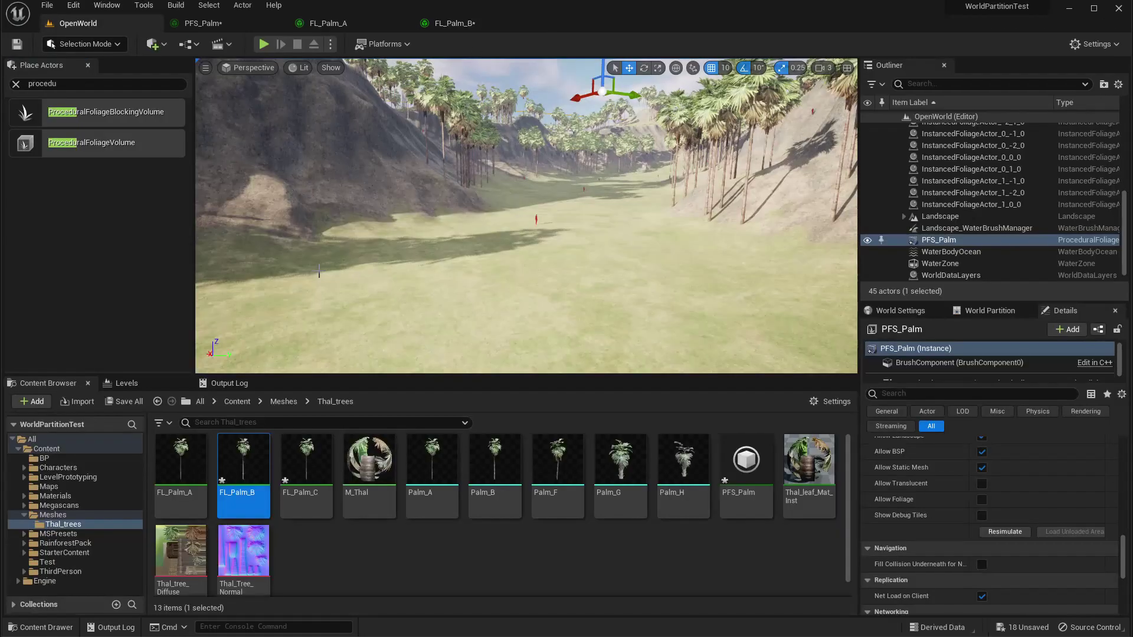
{"action": "double_click", "coordinate": [327, 502]}
{"action": "left_click", "coordinate": [519, 121]}
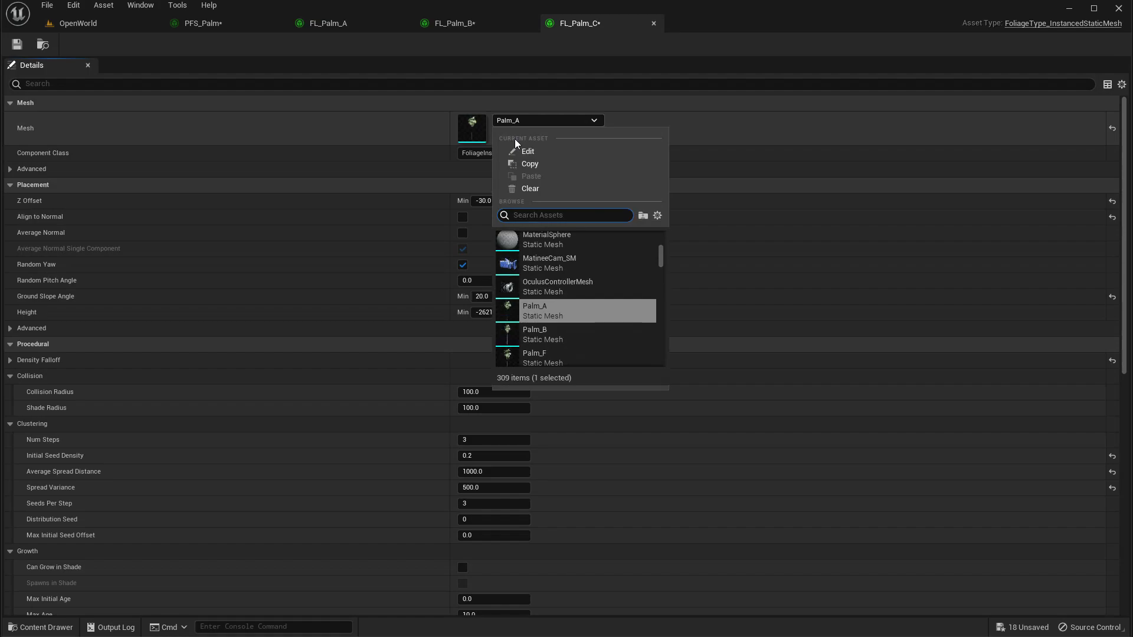
{"action": "scroll", "coordinate": [600, 326], "scroll_direction": "down", "scroll_amount": 1}
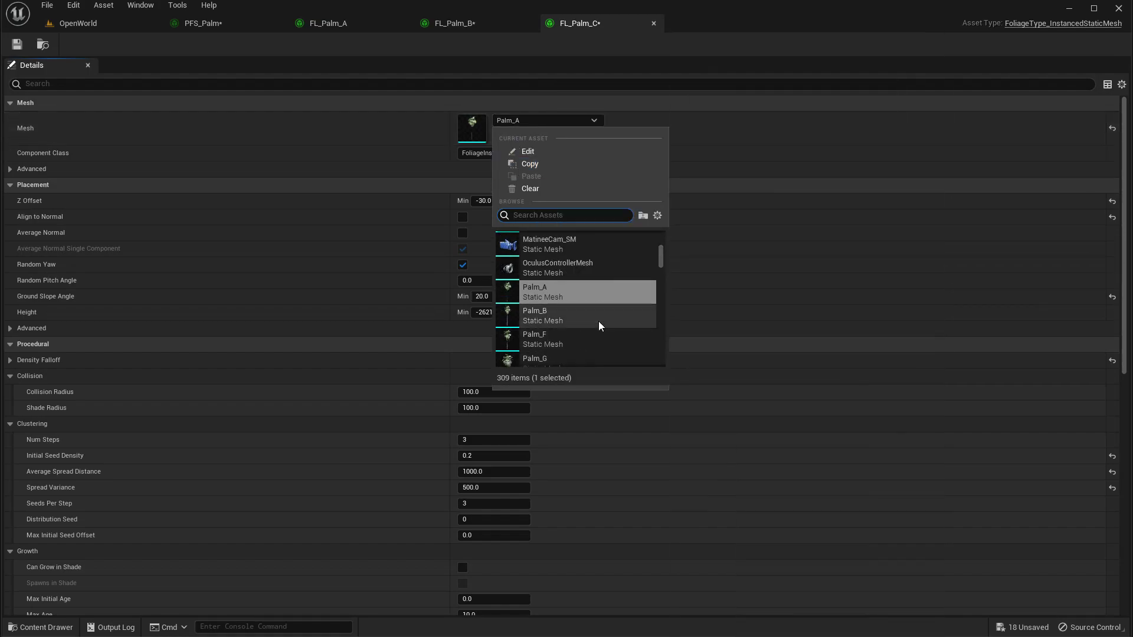
{"action": "scroll", "coordinate": [586, 324], "scroll_direction": "up", "scroll_amount": 2}
{"action": "scroll", "coordinate": [585, 326], "scroll_direction": "down", "scroll_amount": 3}
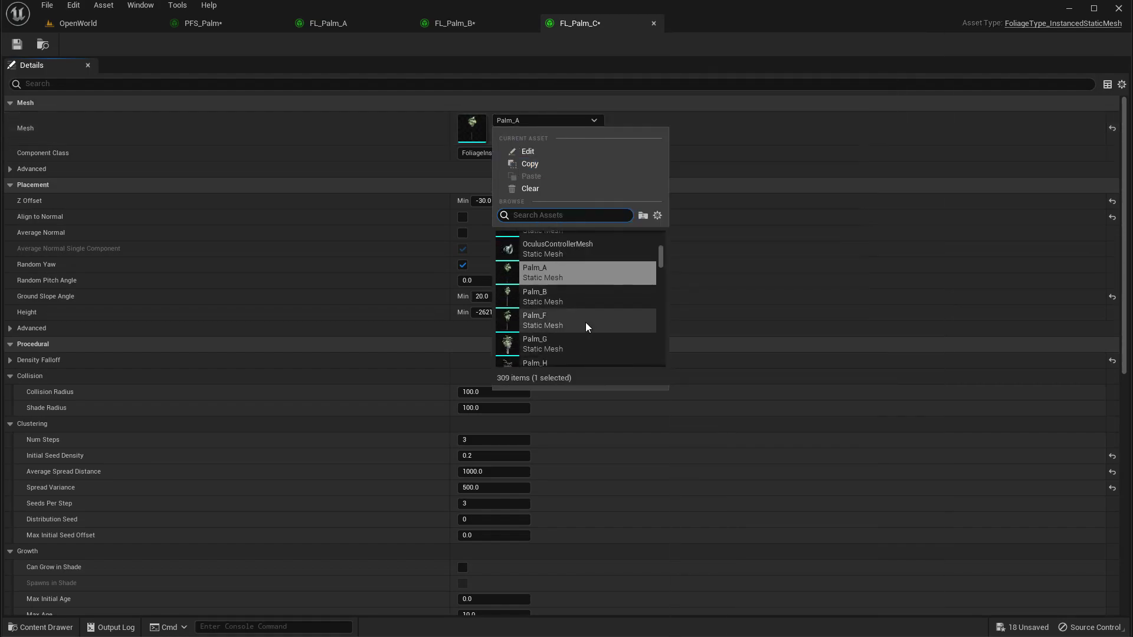
{"action": "scroll", "coordinate": [588, 326], "scroll_direction": "up", "scroll_amount": 1}
{"action": "left_click", "coordinate": [103, 24]}
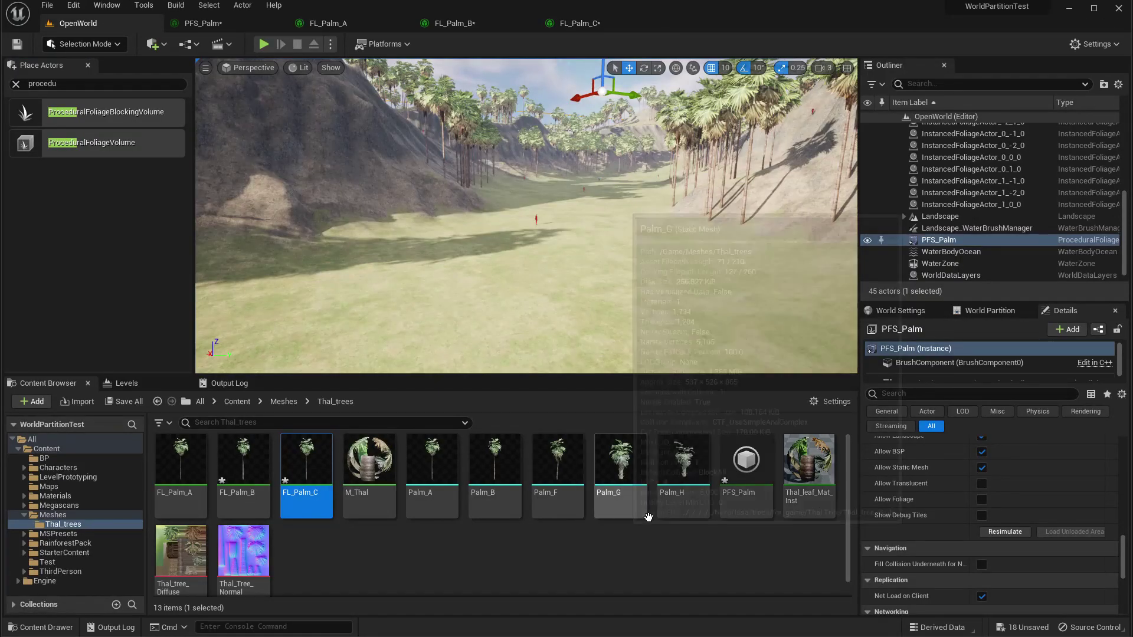
Step: Rename the FL_Palm_C foliage type as FL_Palm_F to match the Palm_F mesh
{"action": "left_click", "coordinate": [557, 457]}
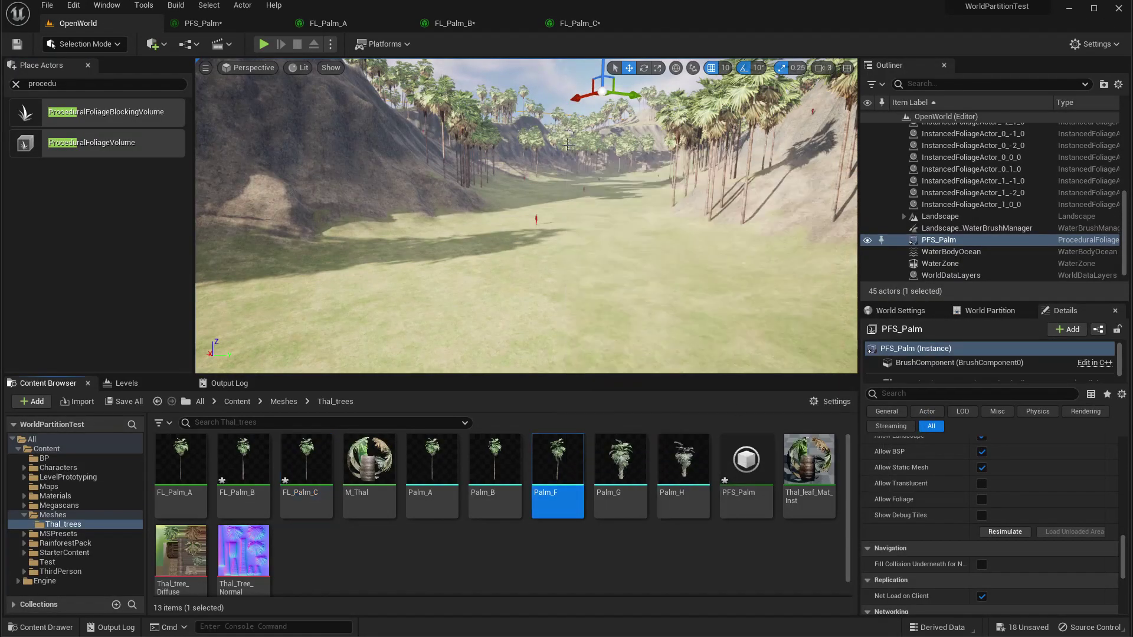
{"action": "left_click", "coordinate": [306, 466]}
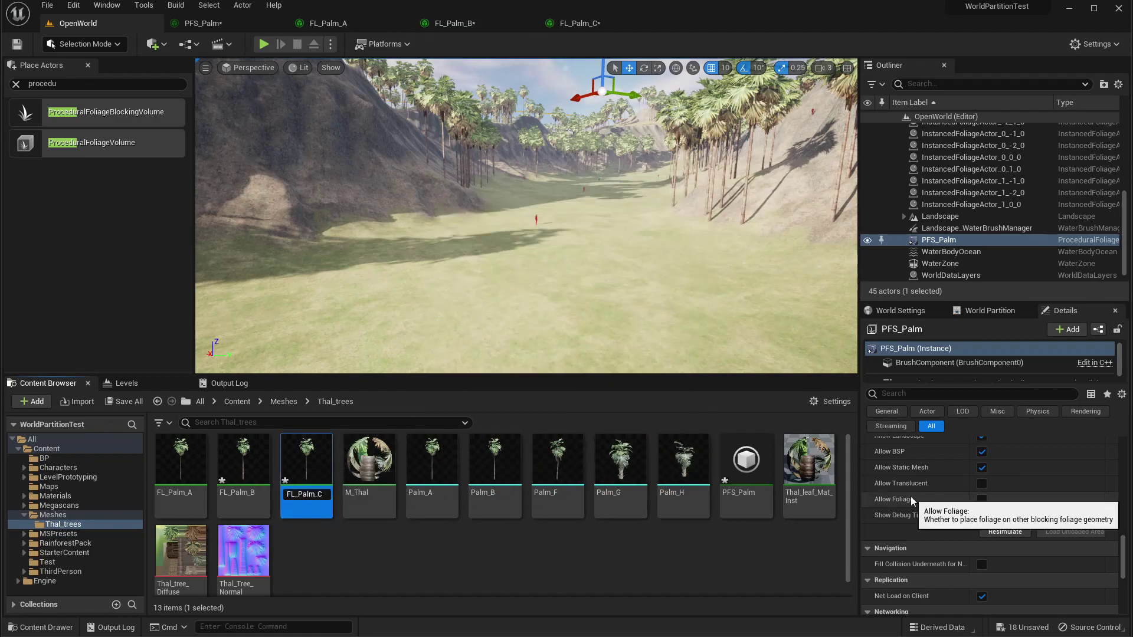
{"action": "type", "text": "F"}
{"action": "key", "text": "Return"}
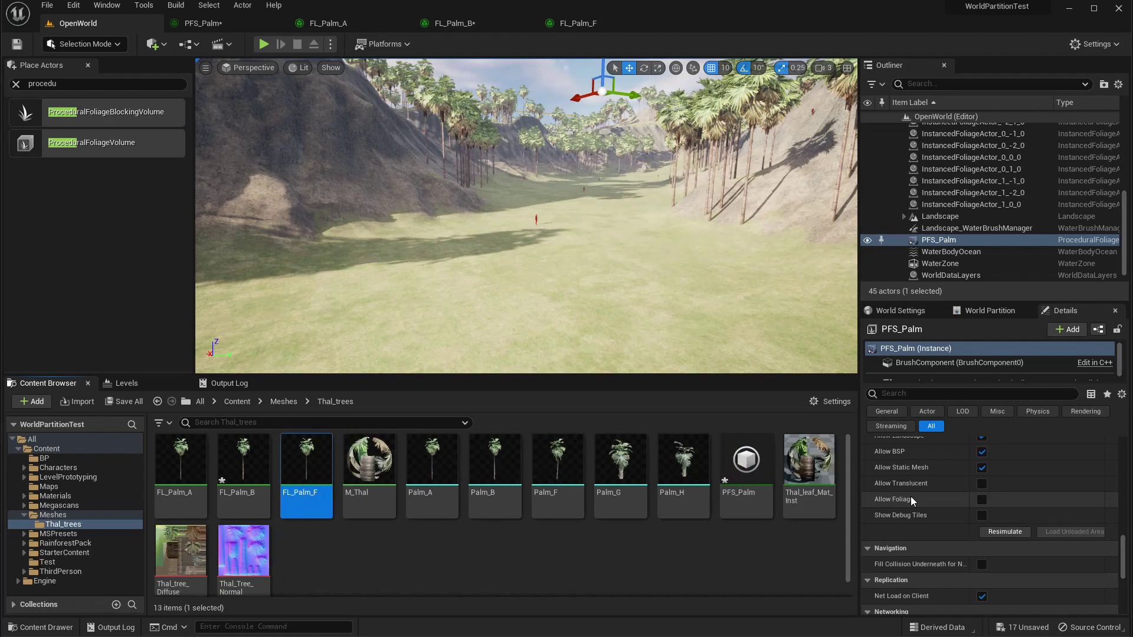
Step: Set FL_Palm_F's Mesh to Palm_F and save the foliage type
{"action": "left_click", "coordinate": [590, 22]}
{"action": "left_click", "coordinate": [499, 120]}
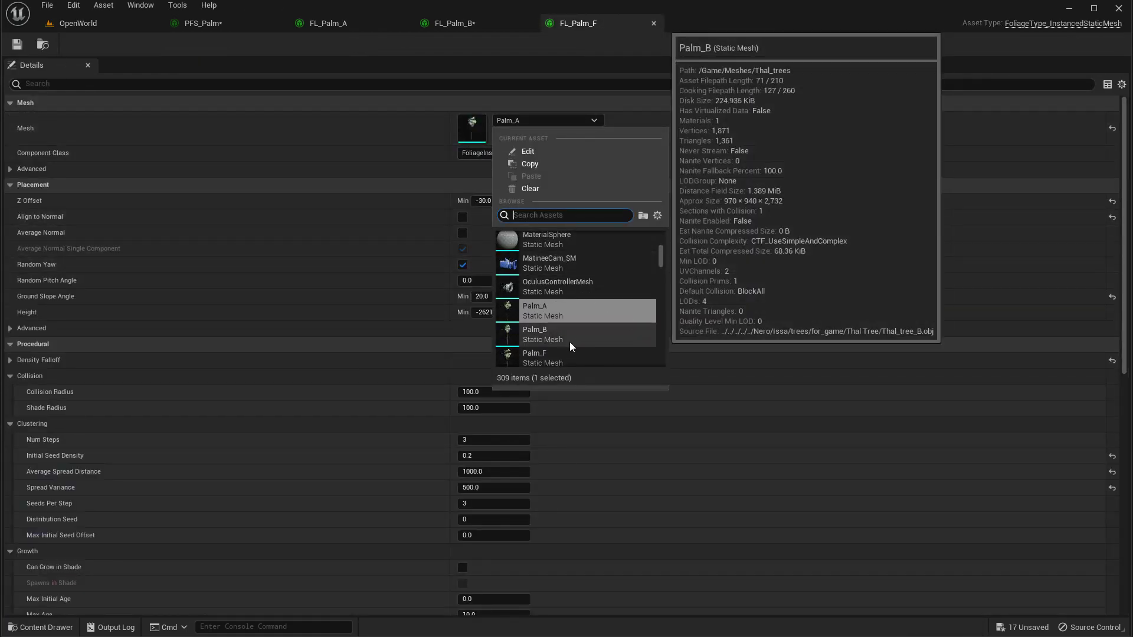
{"action": "left_click", "coordinate": [549, 357]}
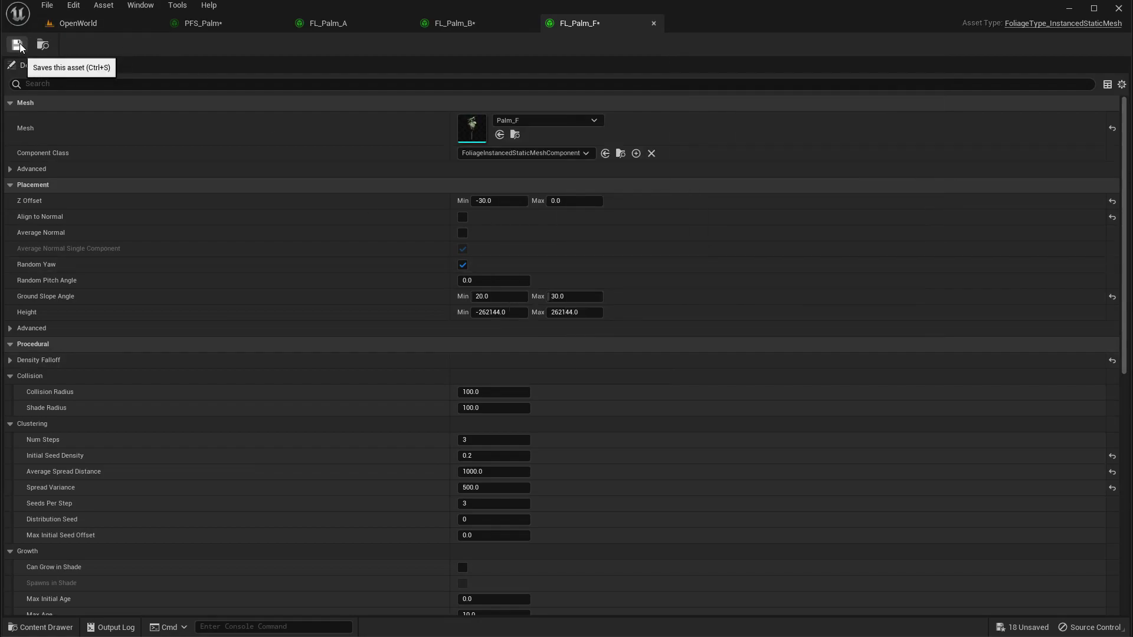
Step: Add FL_Palm_B and FL_Palm_F to PFS_Palm's Foliage Types array, and delete the leftover empty element
{"action": "left_click", "coordinate": [189, 24]}
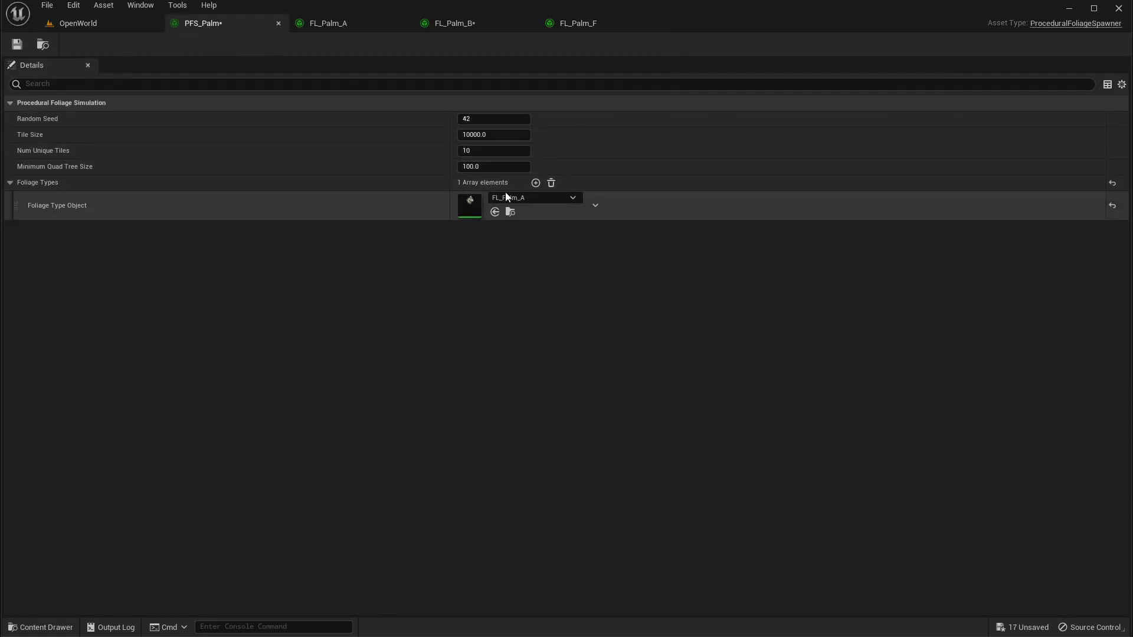
{"action": "left_click", "coordinate": [535, 183]}
{"action": "left_click", "coordinate": [535, 183]}
{"action": "left_click", "coordinate": [535, 183]}
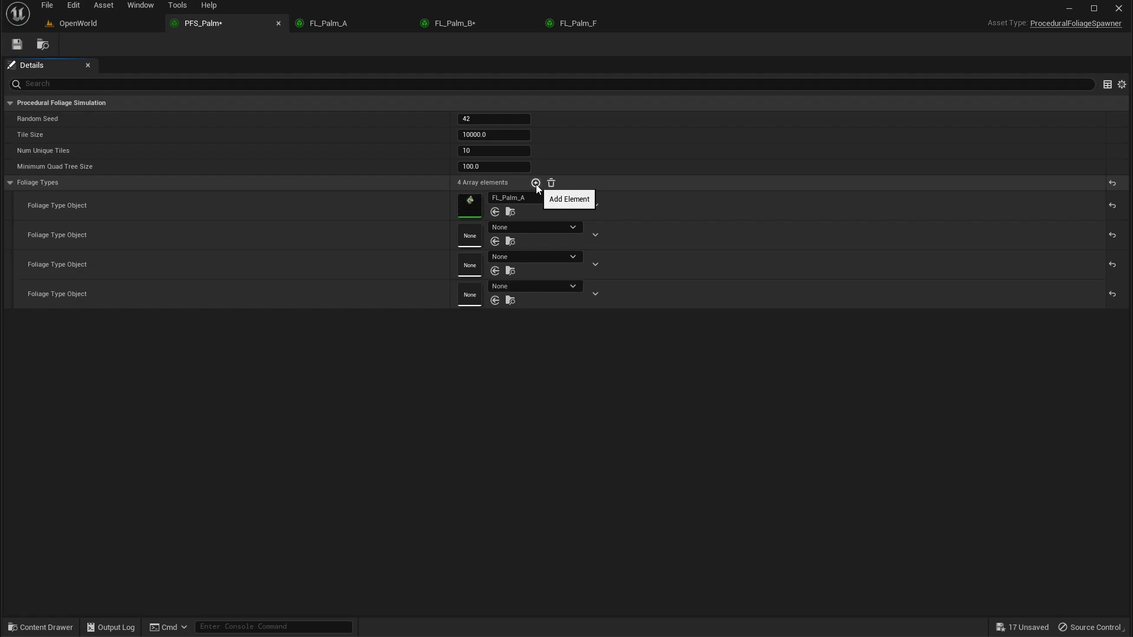
{"action": "left_click", "coordinate": [519, 228]}
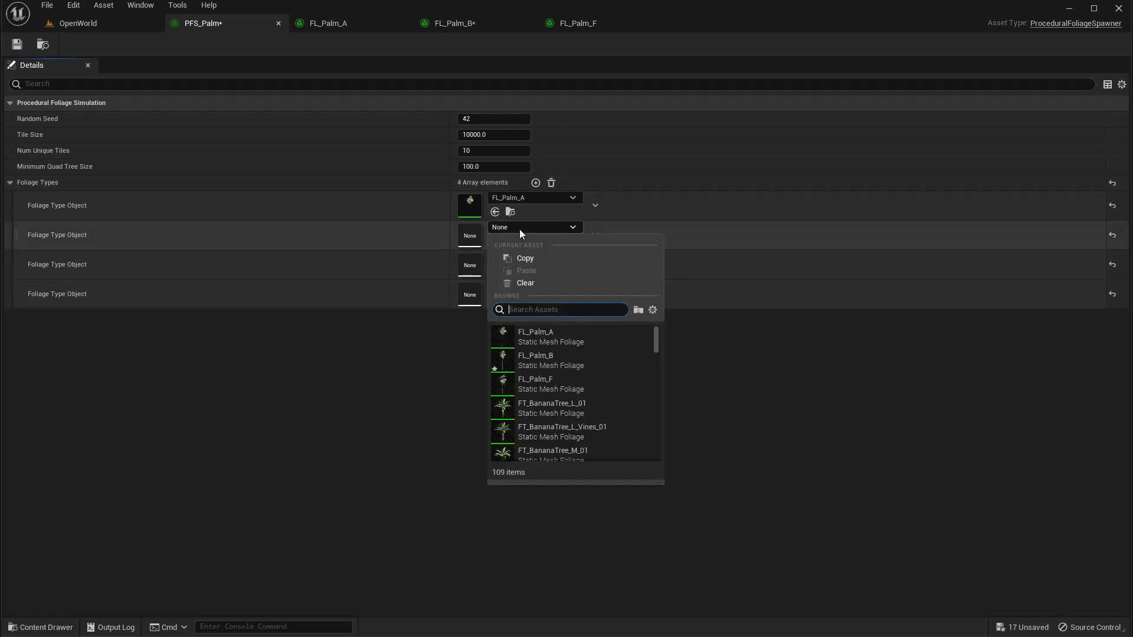
{"action": "left_click", "coordinate": [549, 364]}
{"action": "left_click", "coordinate": [530, 258]}
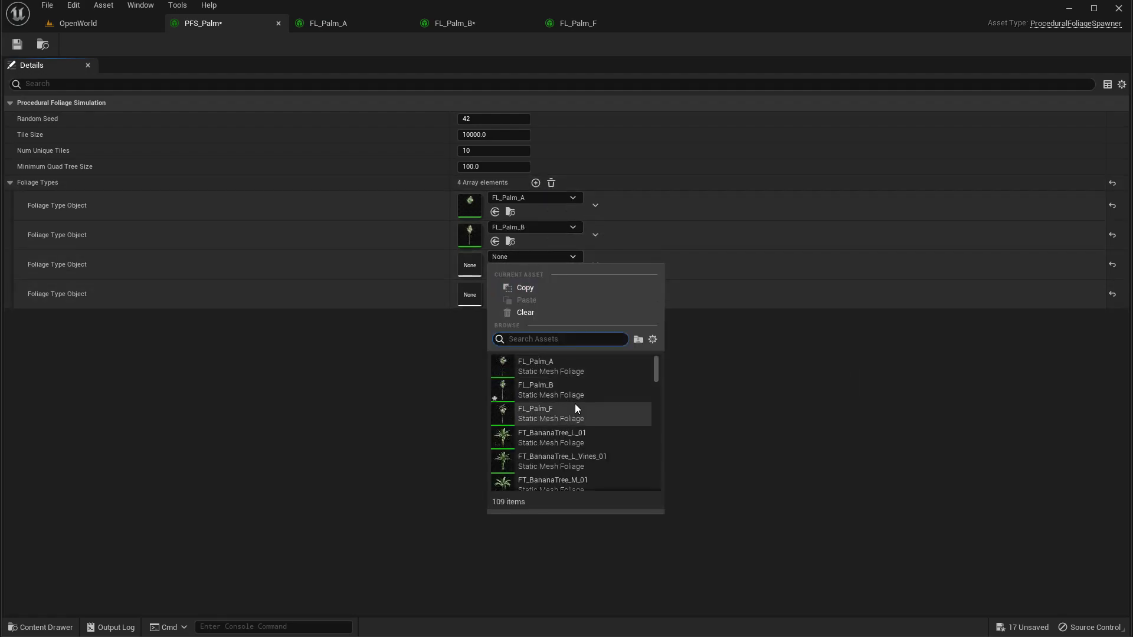
{"action": "left_click", "coordinate": [556, 409]}
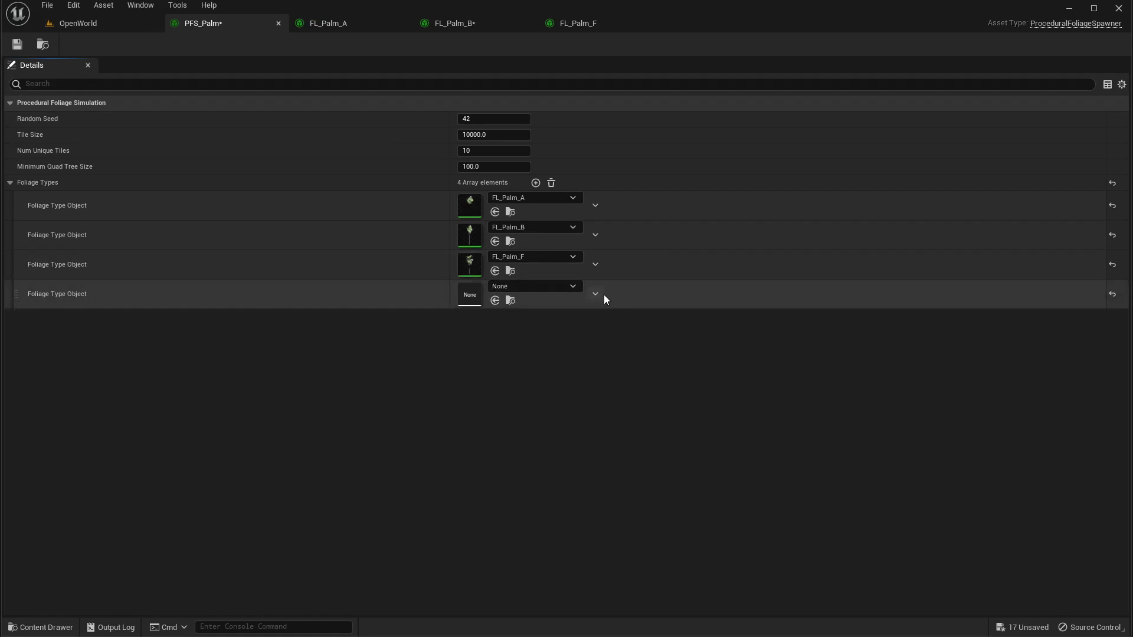
{"action": "left_click", "coordinate": [614, 323]}
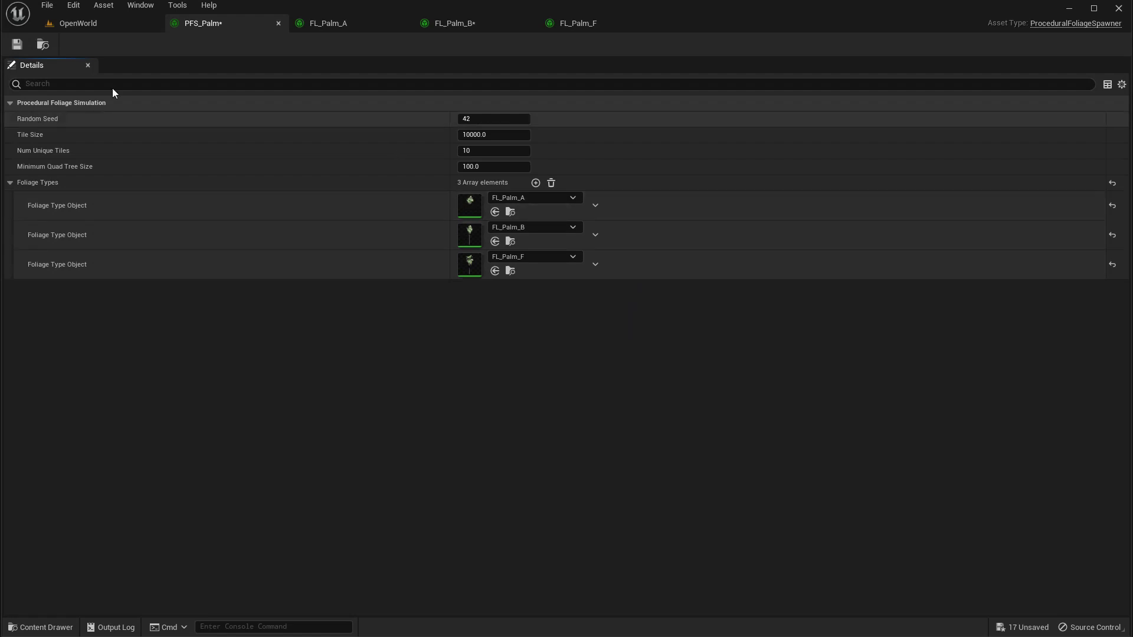
Step: Save PFS_Palm, resimulate its volume in the OpenWorld level, and inspect the mixed palms across the landscape
{"action": "left_click", "coordinate": [76, 22]}
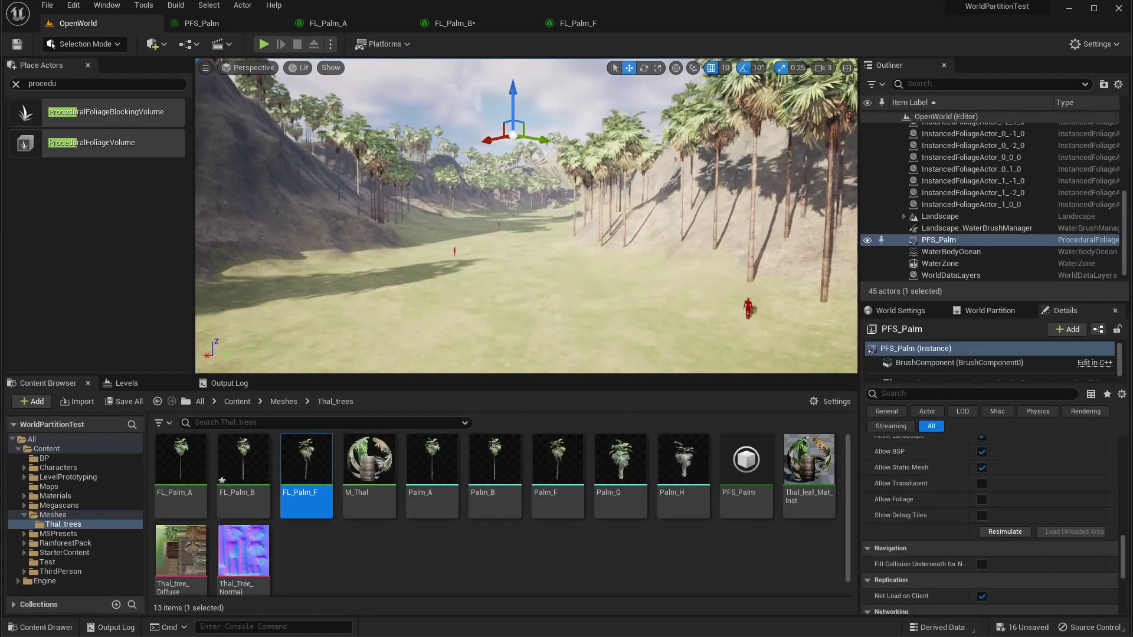
{"action": "left_click", "coordinate": [1005, 531]}
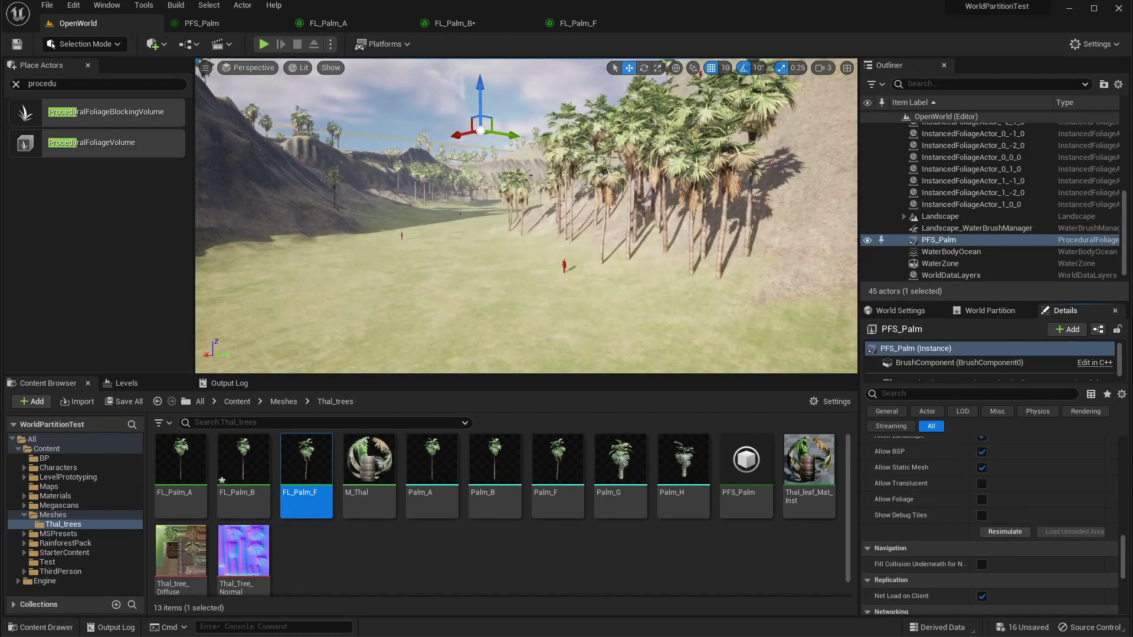
{"action": "key", "text": "w"}
{"action": "right_click_drag", "start_coordinate": [526, 216], "coordinate": [380, 178]}
{"action": "key", "text": "s"}
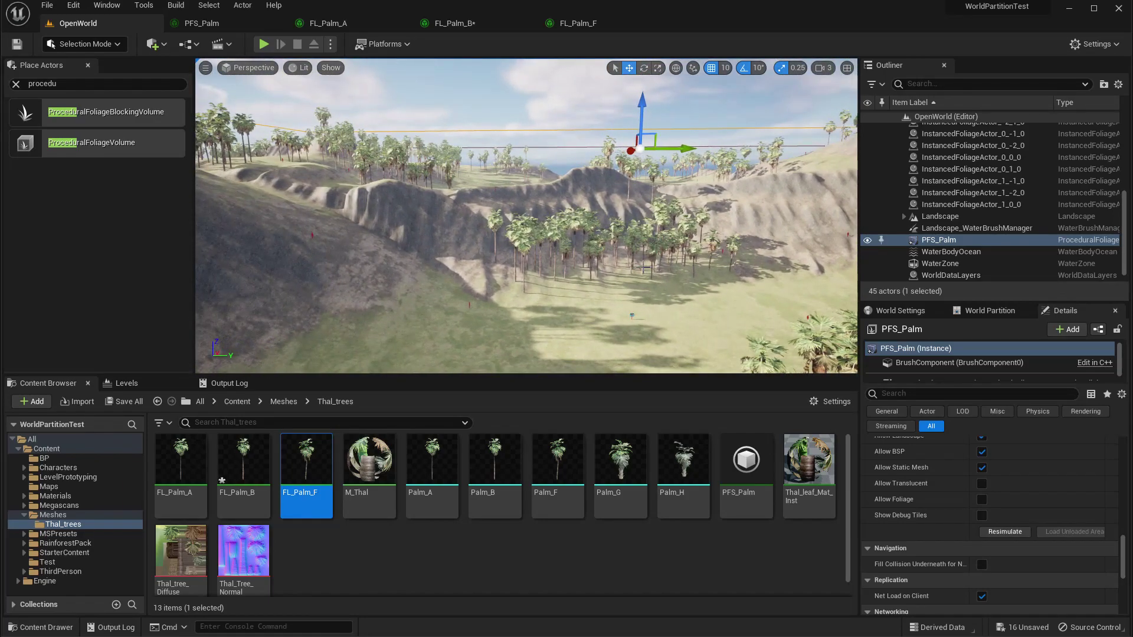
{"action": "key", "text": "w"}
{"action": "mouse_move", "coordinate": [646, 269]}
{"action": "right_mouse_down"}
{"action": "mouse_move", "coordinate": [678, 307]}
{"action": "mouse_move", "coordinate": [796, 292]}
{"action": "mouse_move", "coordinate": [567, 268]}
{"action": "mouse_move", "coordinate": [628, 253]}
{"action": "mouse_move", "coordinate": [844, 244]}
{"action": "mouse_move", "coordinate": [651, 267]}
{"action": "mouse_move", "coordinate": [737, 280]}
{"action": "mouse_move", "coordinate": [626, 272]}
{"action": "right_mouse_up"}
{"action": "key", "text": "w"}
{"action": "key", "text": "w"}
{"action": "key", "text": "w"}
{"action": "key", "text": "w"}
{"action": "key", "text": "d"}
{"action": "key", "text": "s"}
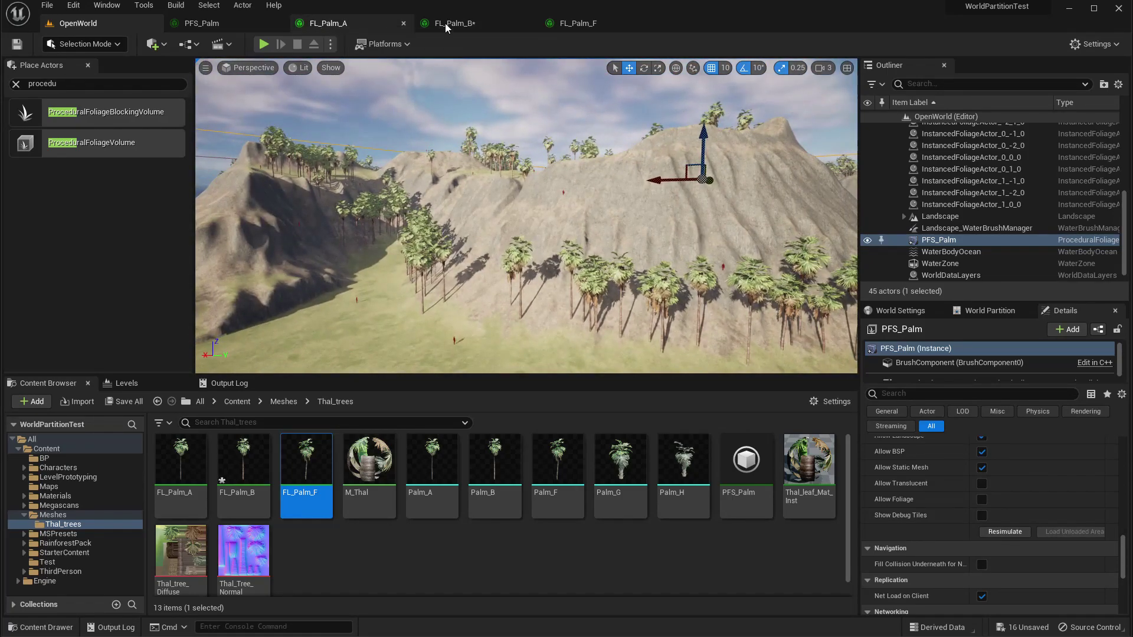
Step: Detach the FL_Palm_A editor into a floating window over the OpenWorld level, showing its Mesh settings
{"action": "left_click_drag", "start_coordinate": [357, 22], "coordinate": [706, 295]}
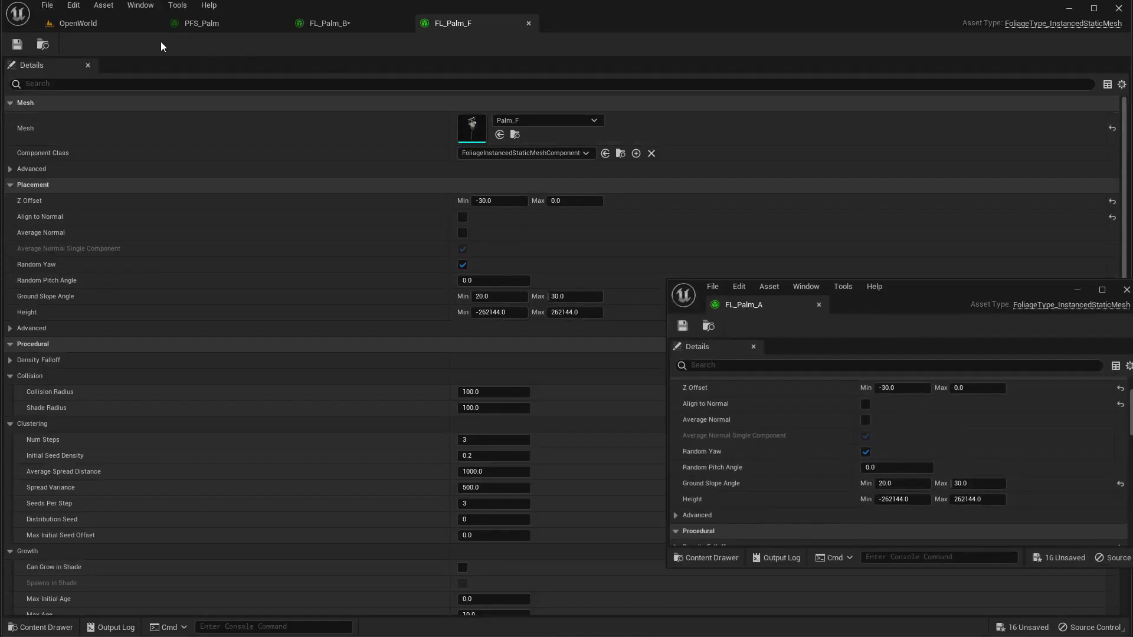
{"action": "left_click", "coordinate": [83, 23]}
{"action": "scroll", "coordinate": [788, 402], "scroll_direction": "up", "scroll_amount": 3}
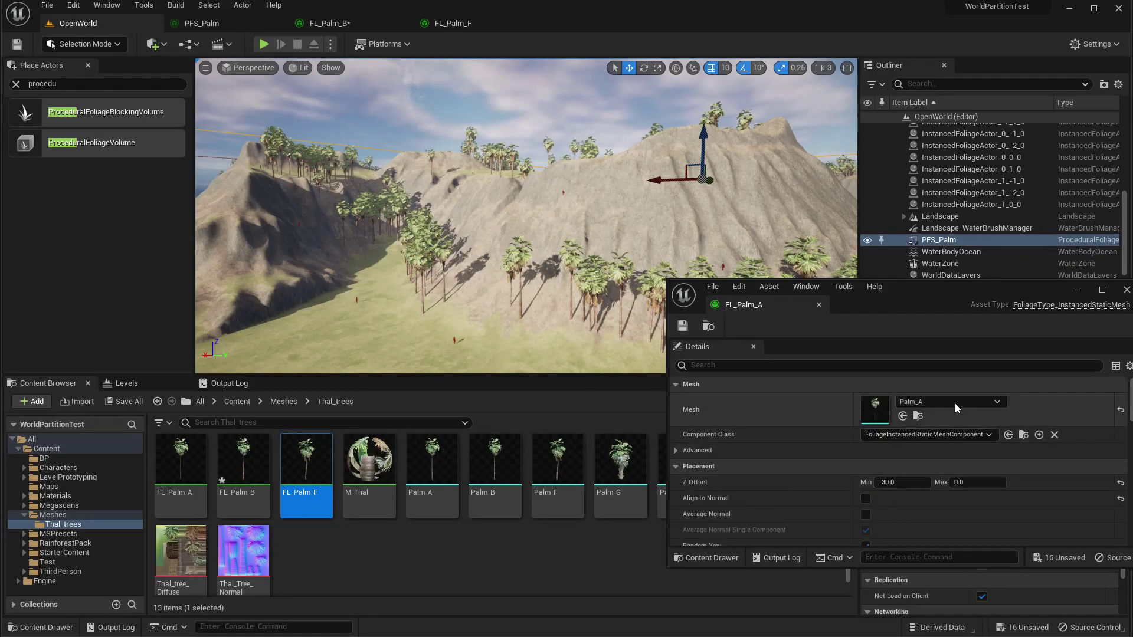
Step: Clear FL_Palm_A's Mesh and undo it, twice over, to compare where its palms stand in the level
{"action": "left_click", "coordinate": [929, 402]}
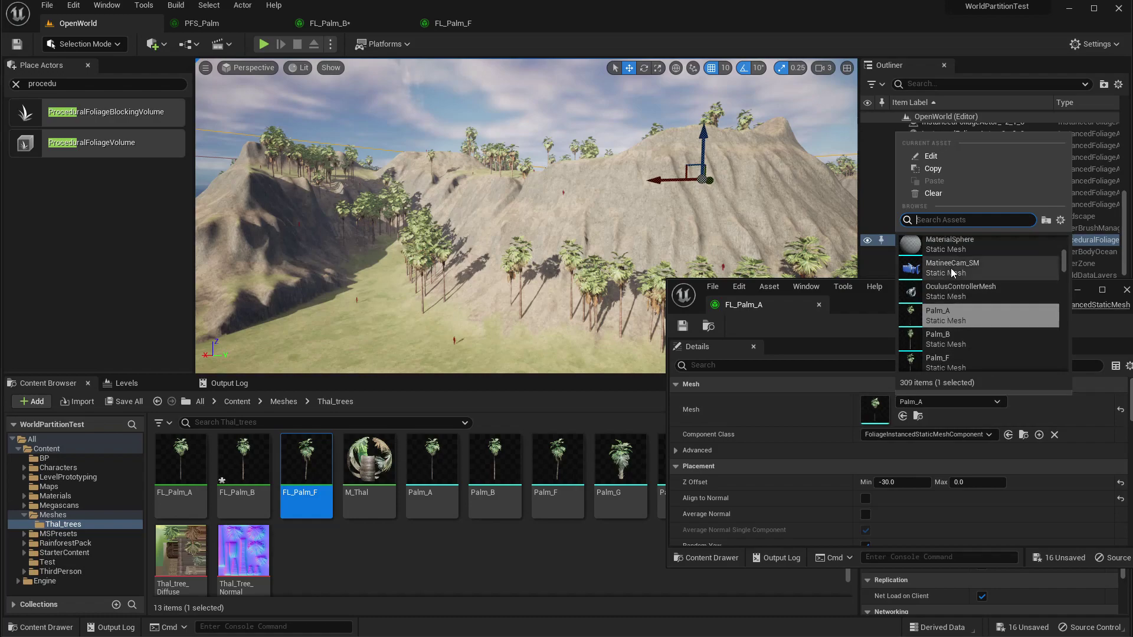
{"action": "left_click", "coordinate": [923, 195]}
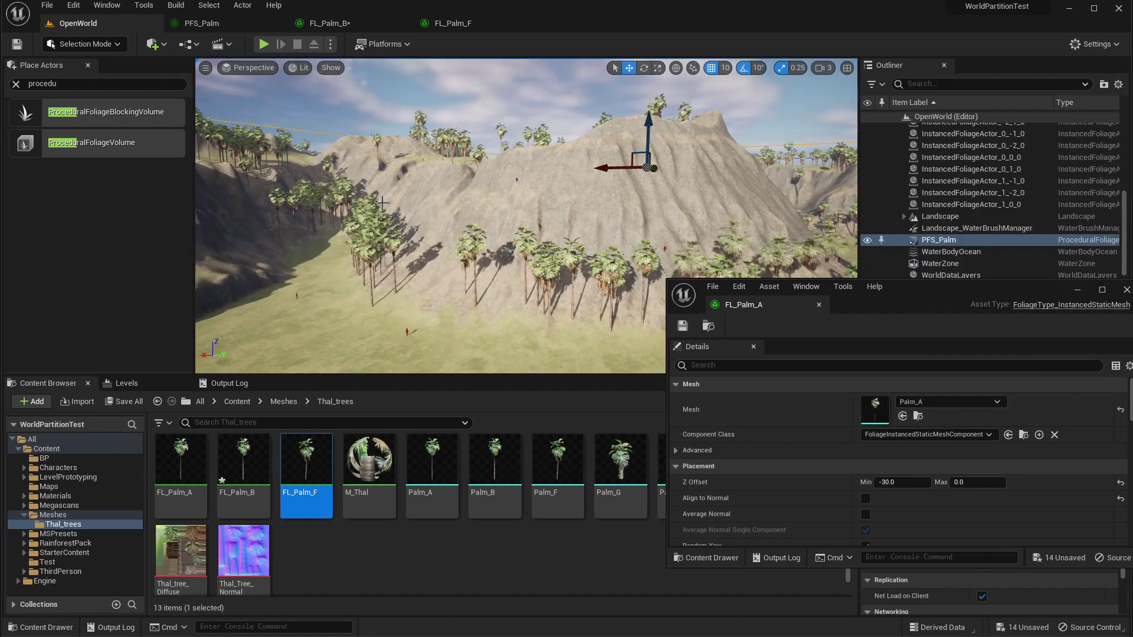
{"action": "right_click_drag", "start_coordinate": [297, 181], "coordinate": [351, 200]}
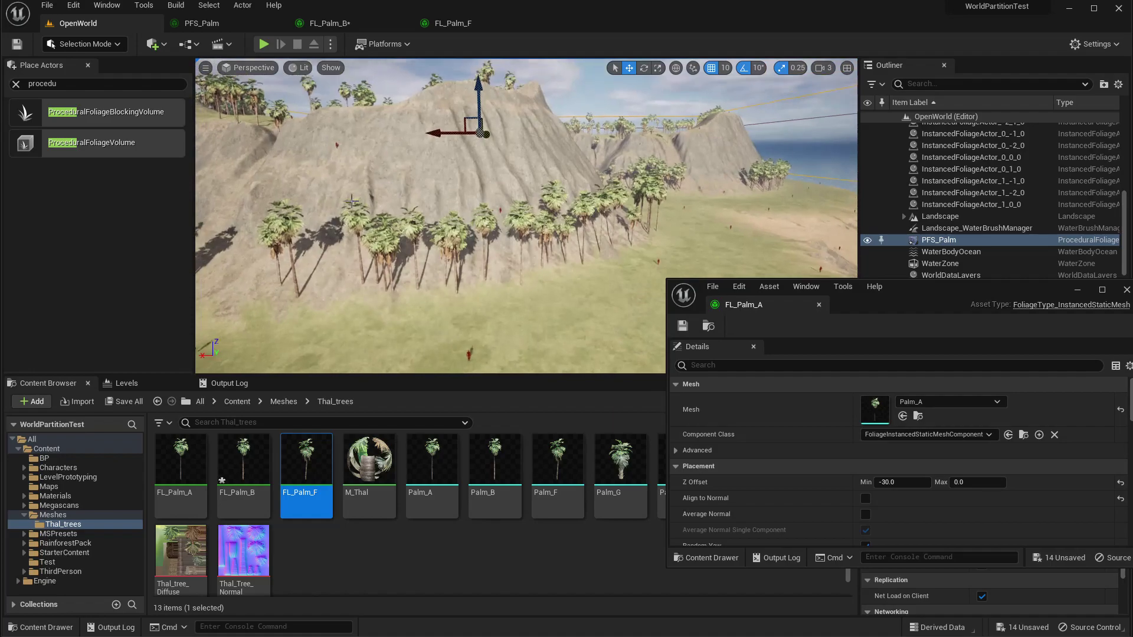
{"action": "left_click", "coordinate": [941, 405]}
{"action": "mouse_move", "coordinate": [518, 260]}
{"action": "right_mouse_down"}
{"action": "mouse_move", "coordinate": [407, 274]}
{"action": "mouse_move", "coordinate": [463, 236]}
{"action": "mouse_move", "coordinate": [537, 244]}
{"action": "mouse_move", "coordinate": [508, 242]}
{"action": "right_mouse_up"}
{"action": "key", "text": "w"}
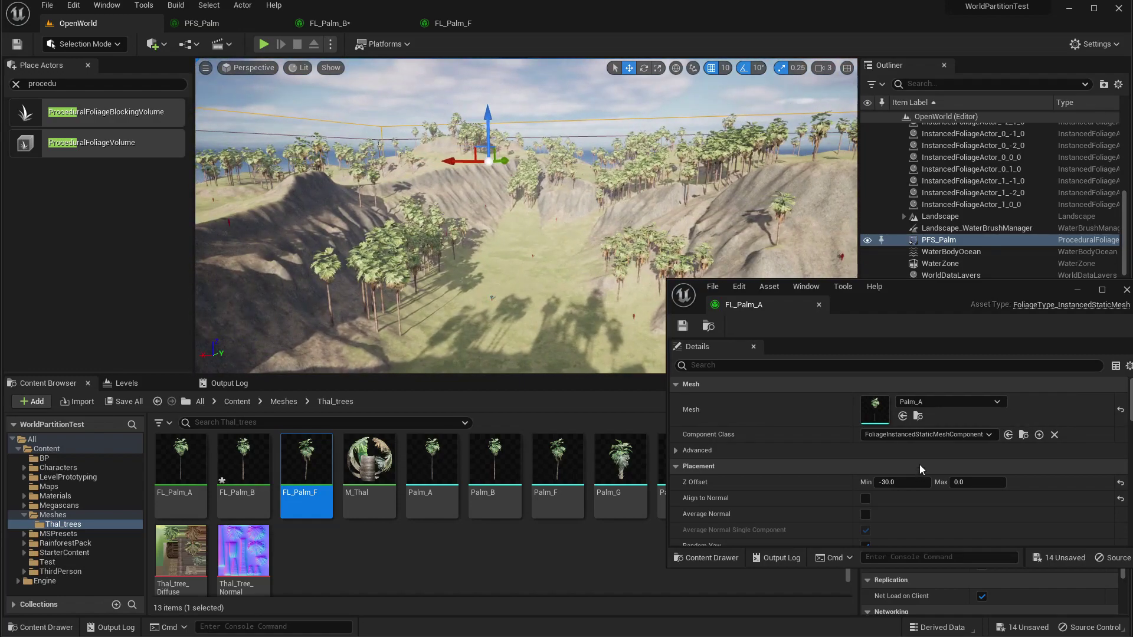
{"action": "left_click", "coordinate": [944, 401]}
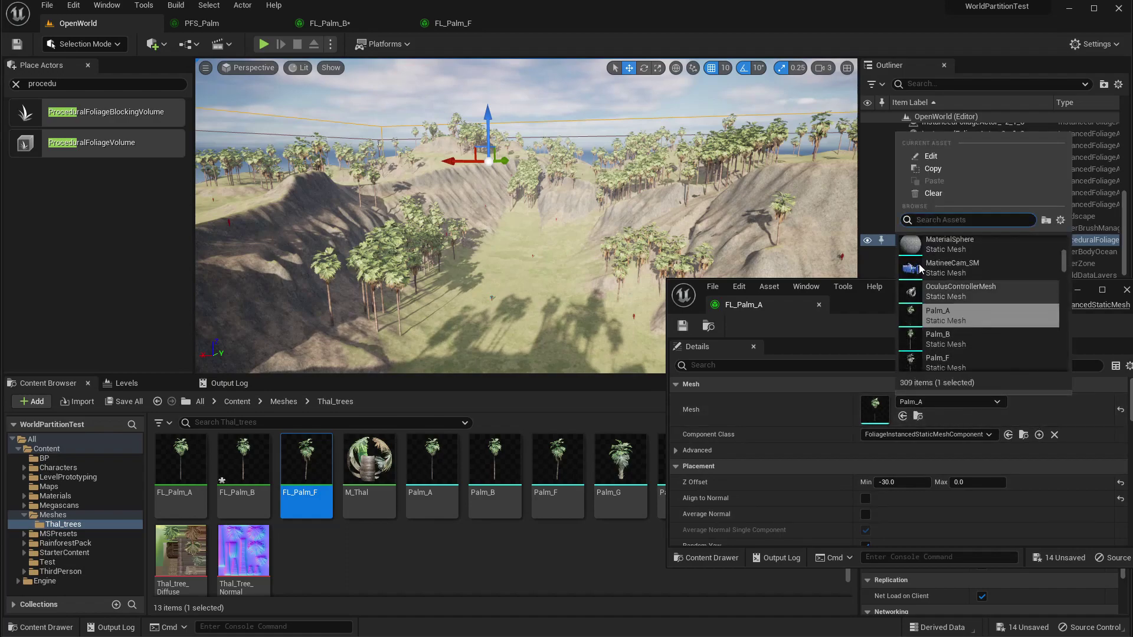
{"action": "left_click", "coordinate": [936, 194]}
{"action": "key", "text": "ctrl+z"}
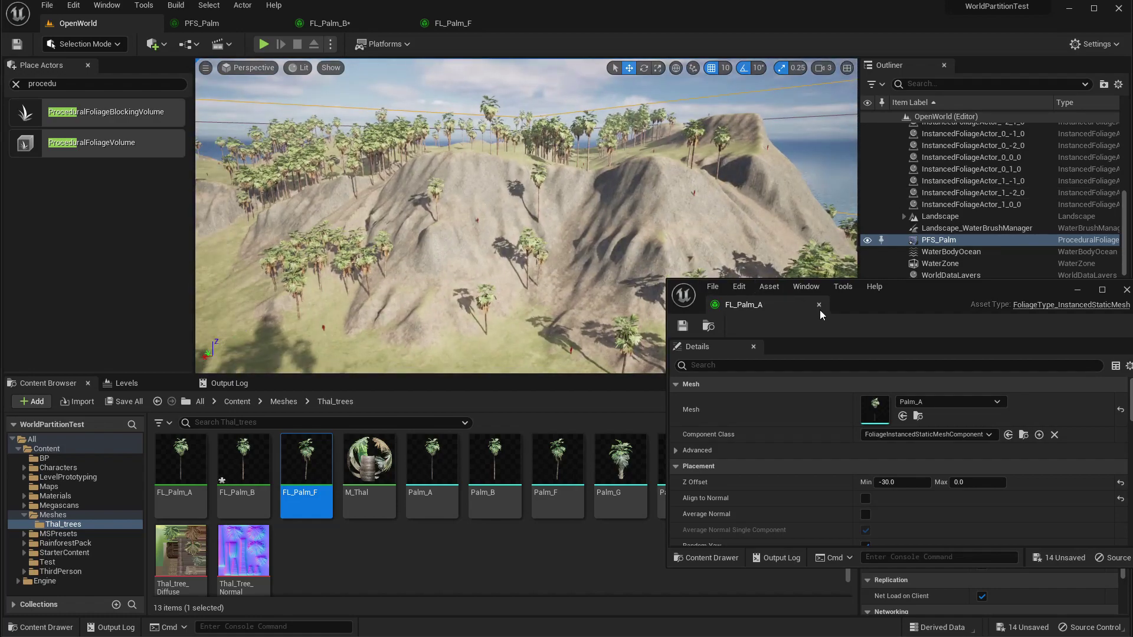
Step: Dock FL_Palm_A, float the FL_Palm_B editor over the OpenWorld level, and clear its Mesh briefly before undoing the change
{"action": "left_click_drag", "start_coordinate": [821, 314], "coordinate": [564, 39]}
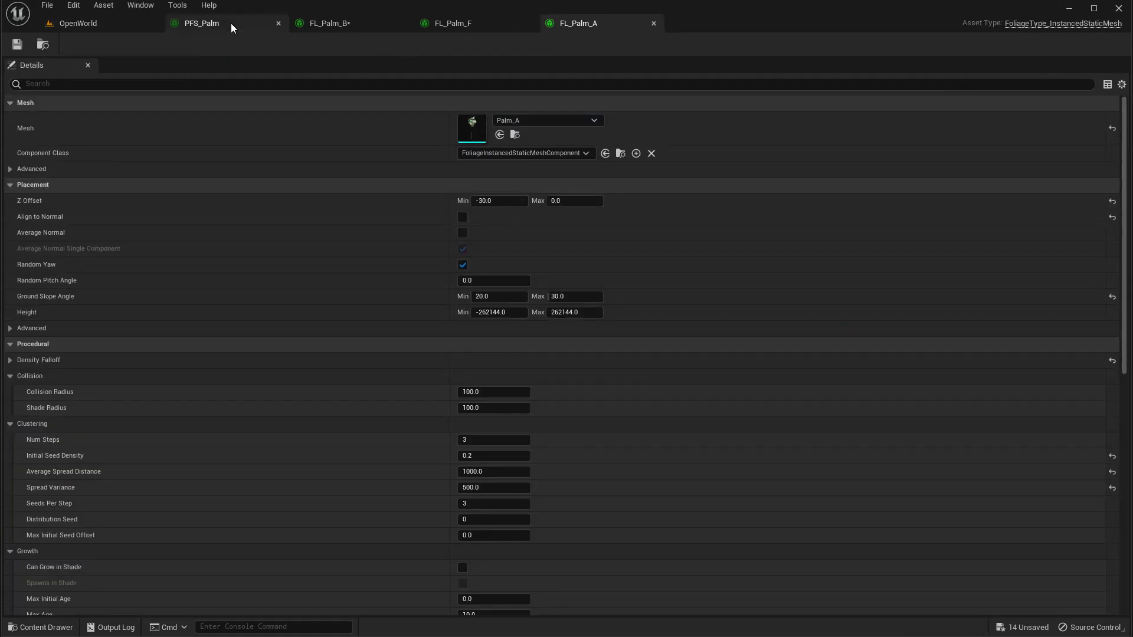
{"action": "left_click_drag", "start_coordinate": [341, 26], "coordinate": [731, 357]}
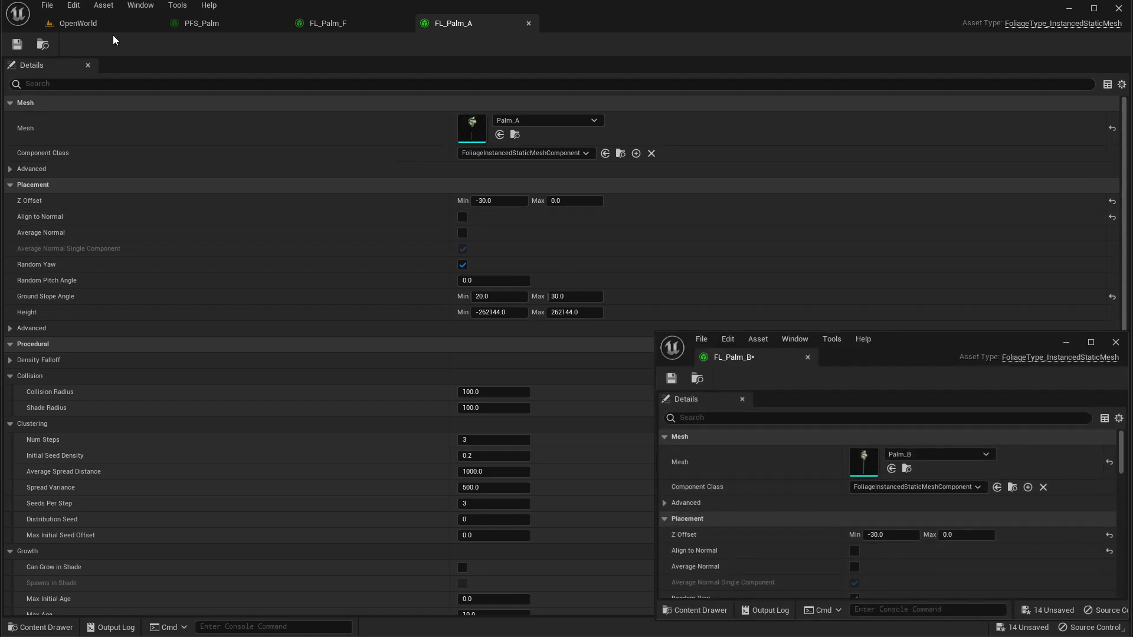
{"action": "left_click", "coordinate": [148, 31]}
{"action": "left_click", "coordinate": [917, 454]}
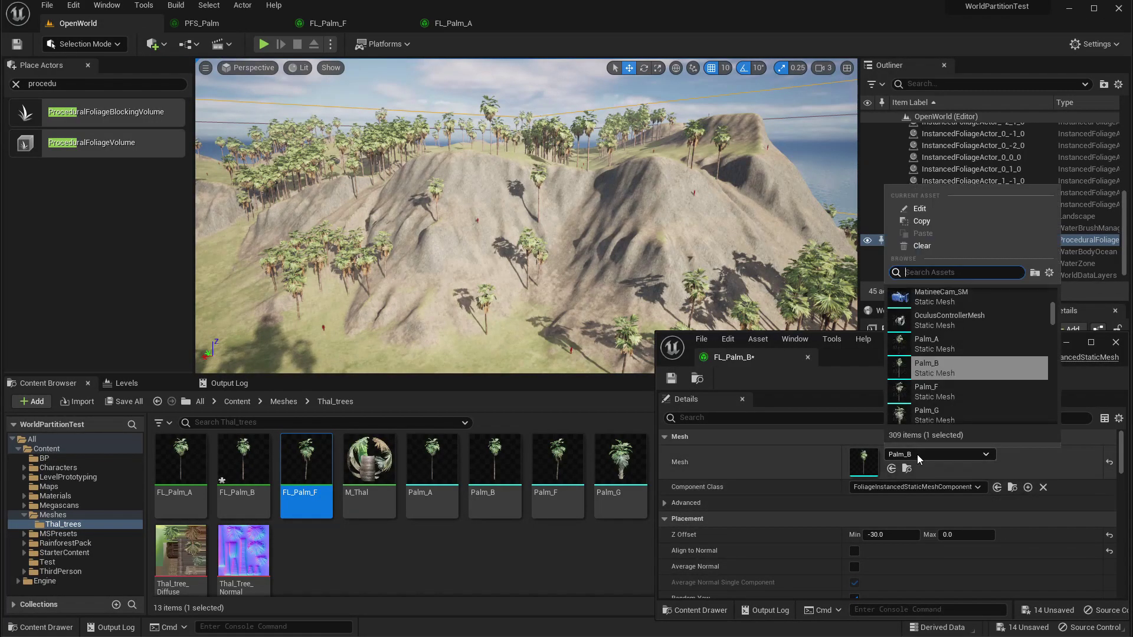
{"action": "left_click", "coordinate": [921, 246]}
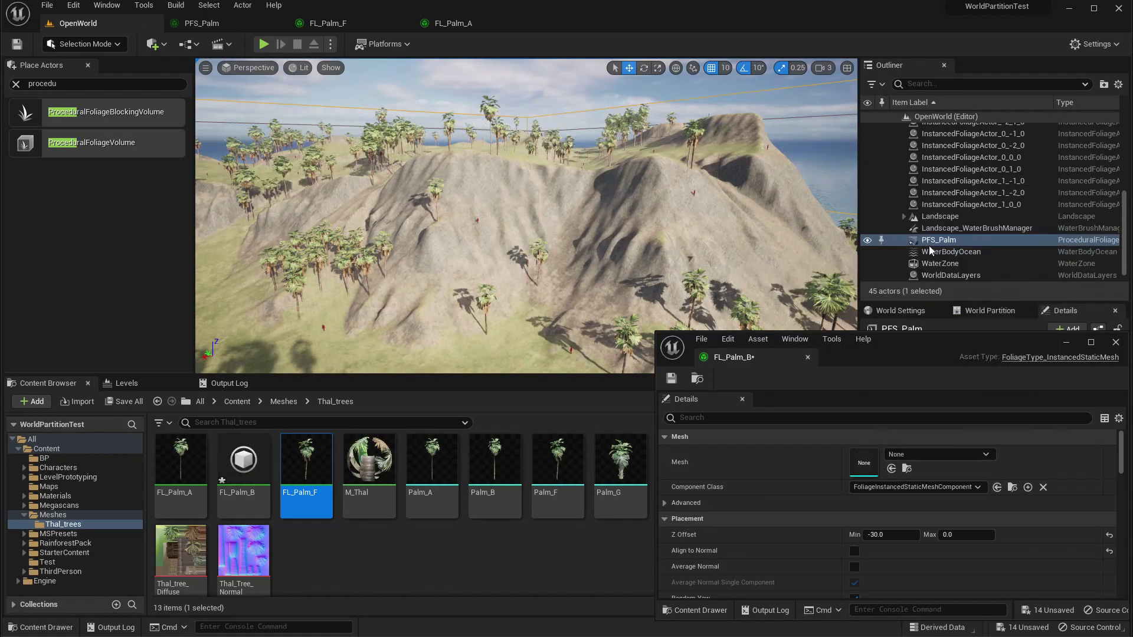
{"action": "key", "text": "ctrl+z"}
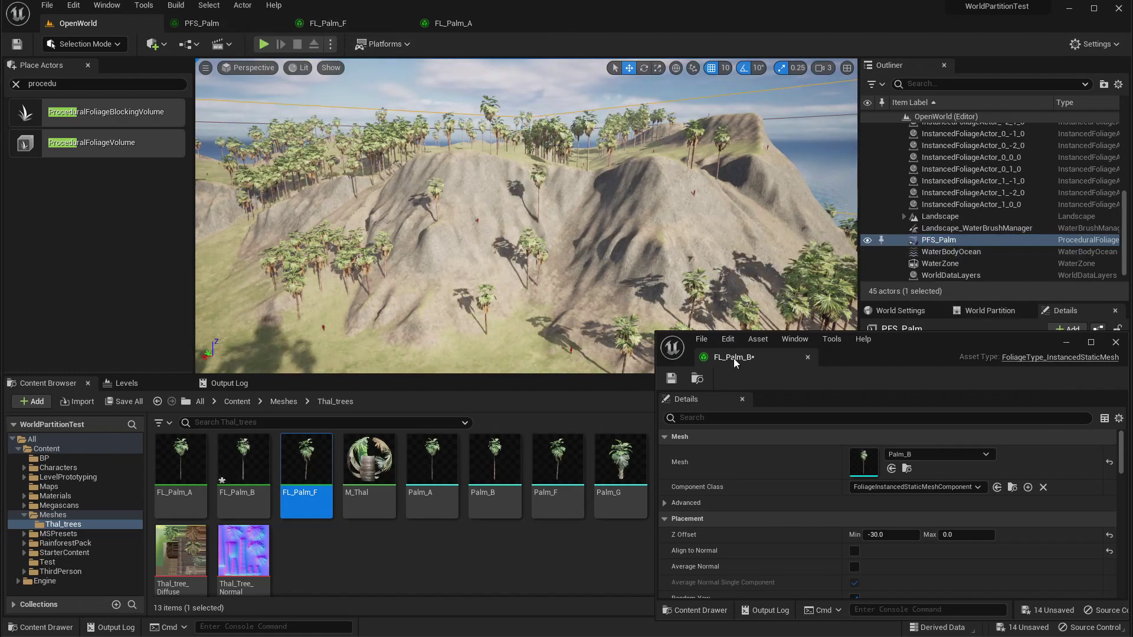
Step: Dock FL_Palm_B, briefly clear FL_Palm_F's Mesh in a floating editor over the level, undo the change, and close that editor
{"action": "left_click_drag", "start_coordinate": [734, 357], "coordinate": [532, 24]}
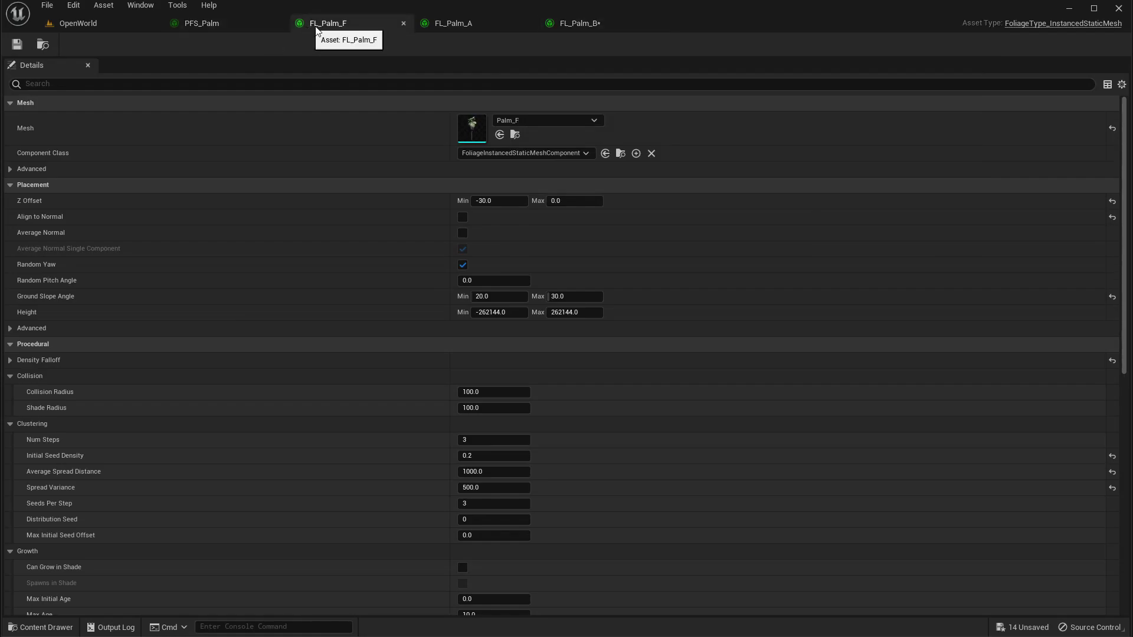
{"action": "left_click_drag", "start_coordinate": [317, 32], "coordinate": [687, 311]}
{"action": "left_click", "coordinate": [216, 27]}
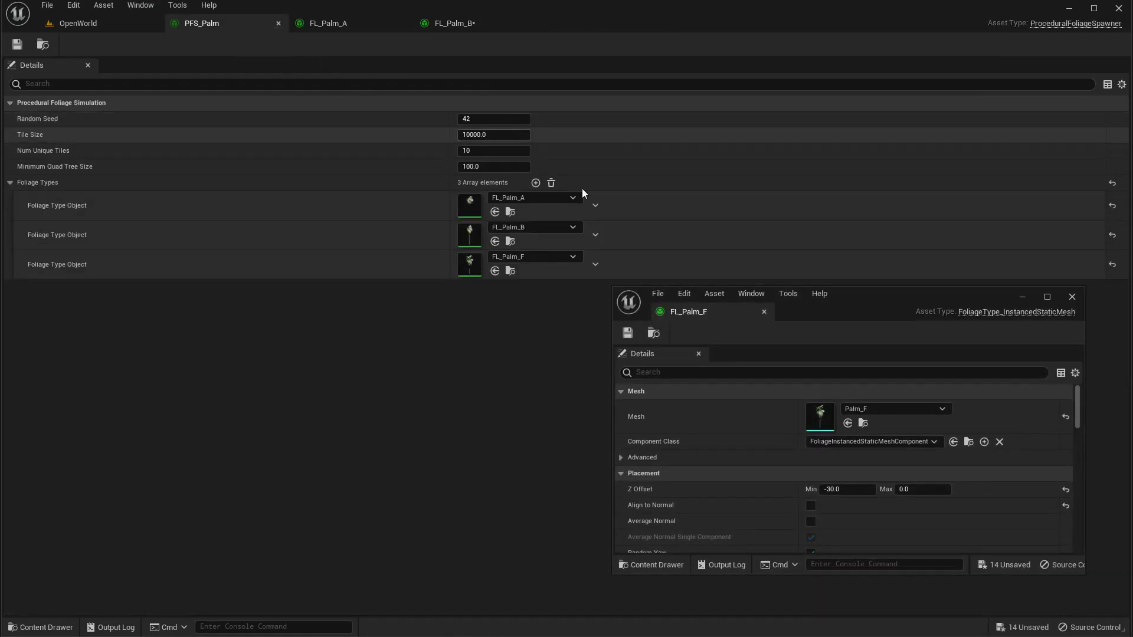
{"action": "left_click", "coordinate": [106, 22]}
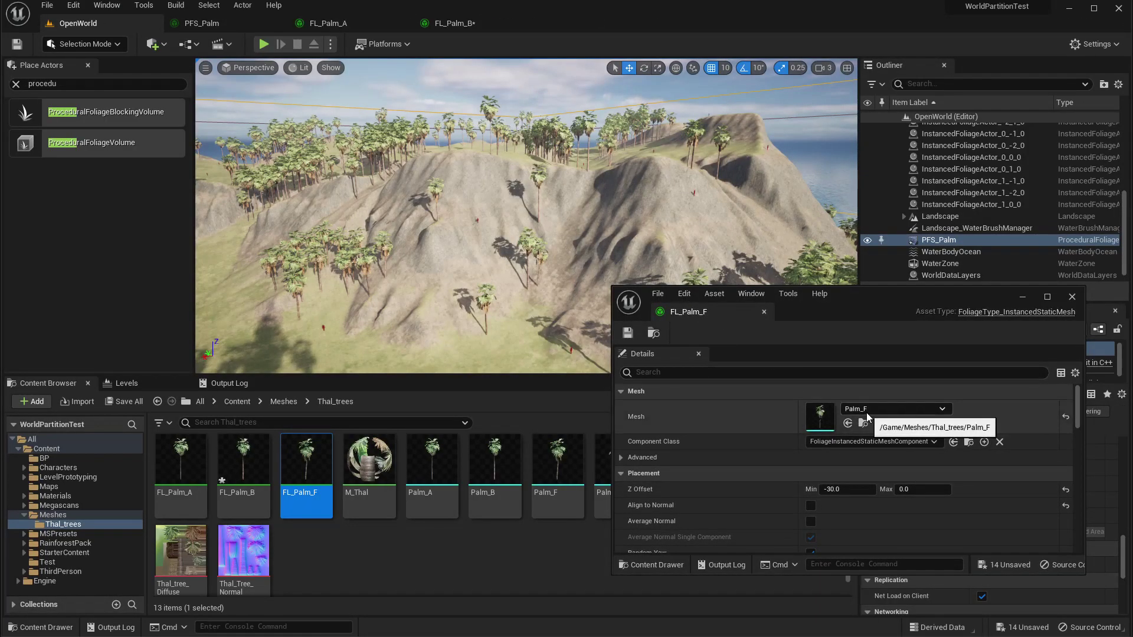
{"action": "left_click", "coordinate": [891, 409]}
{"action": "left_click", "coordinate": [882, 202]}
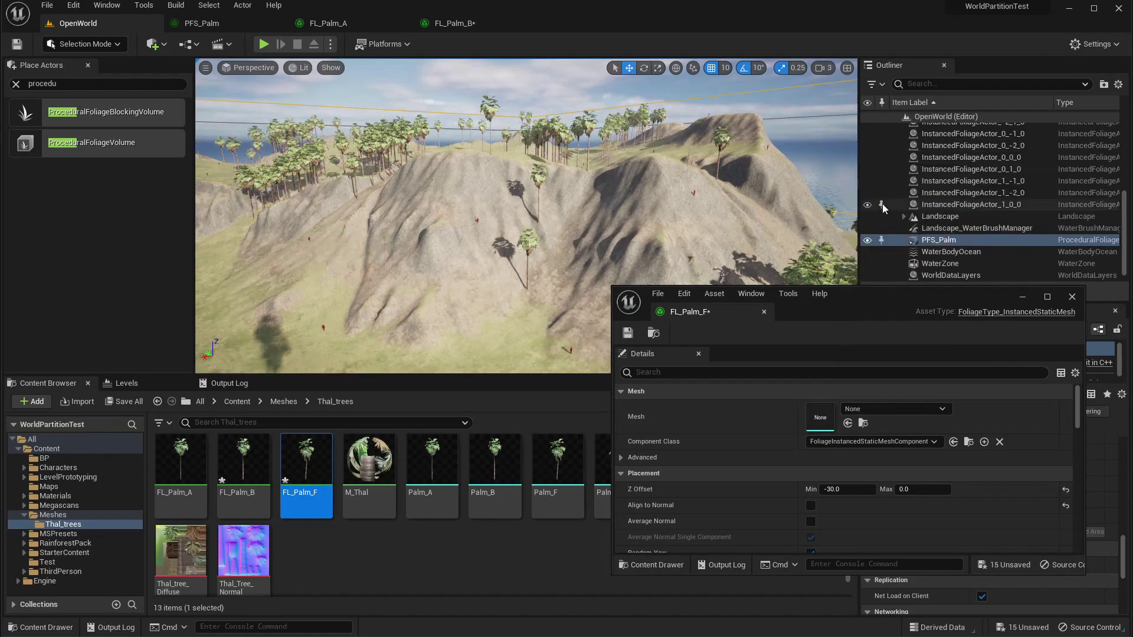
{"action": "key", "text": "ctrl+z"}
{"action": "mouse_move", "coordinate": [708, 194]}
{"action": "right_mouse_down"}
{"action": "mouse_move", "coordinate": [826, 224]}
{"action": "mouse_move", "coordinate": [696, 212]}
{"action": "right_mouse_up"}
{"action": "key", "text": "w"}
{"action": "mouse_move", "coordinate": [607, 192]}
{"action": "right_mouse_down"}
{"action": "mouse_move", "coordinate": [581, 218]}
{"action": "mouse_move", "coordinate": [590, 183]}
{"action": "mouse_move", "coordinate": [607, 191]}
{"action": "right_mouse_up"}
{"action": "left_click", "coordinate": [763, 313]}
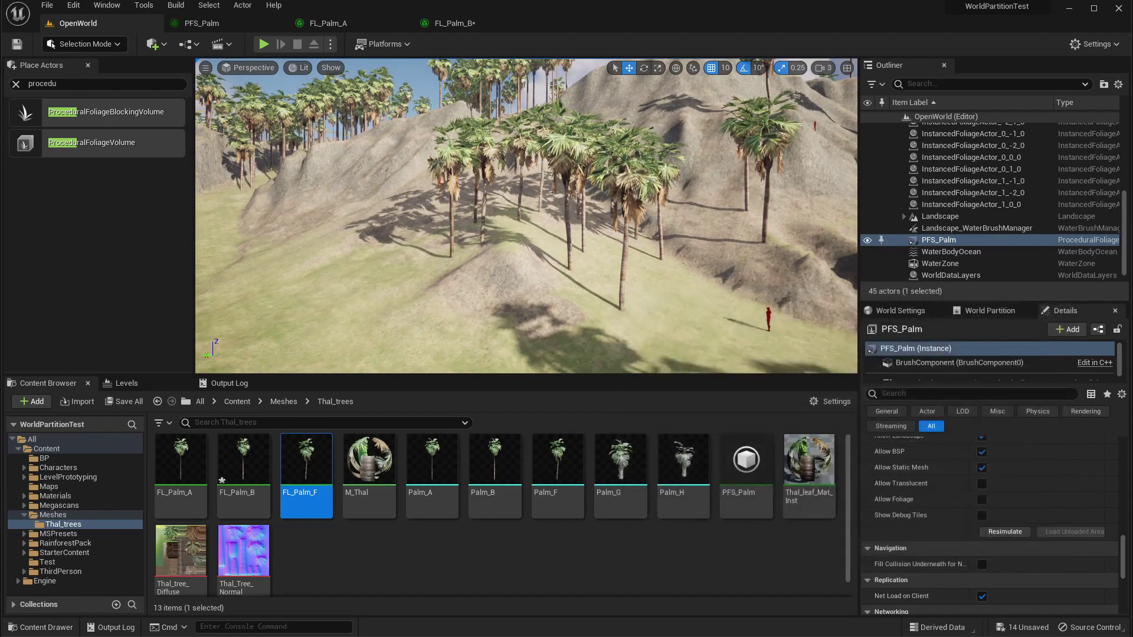
Step: Float FL_Palm_F over the level again, clear its Mesh, undo the change, inspect the palms, and close the editor
{"action": "right_click_drag", "start_coordinate": [649, 225], "coordinate": [611, 188]}
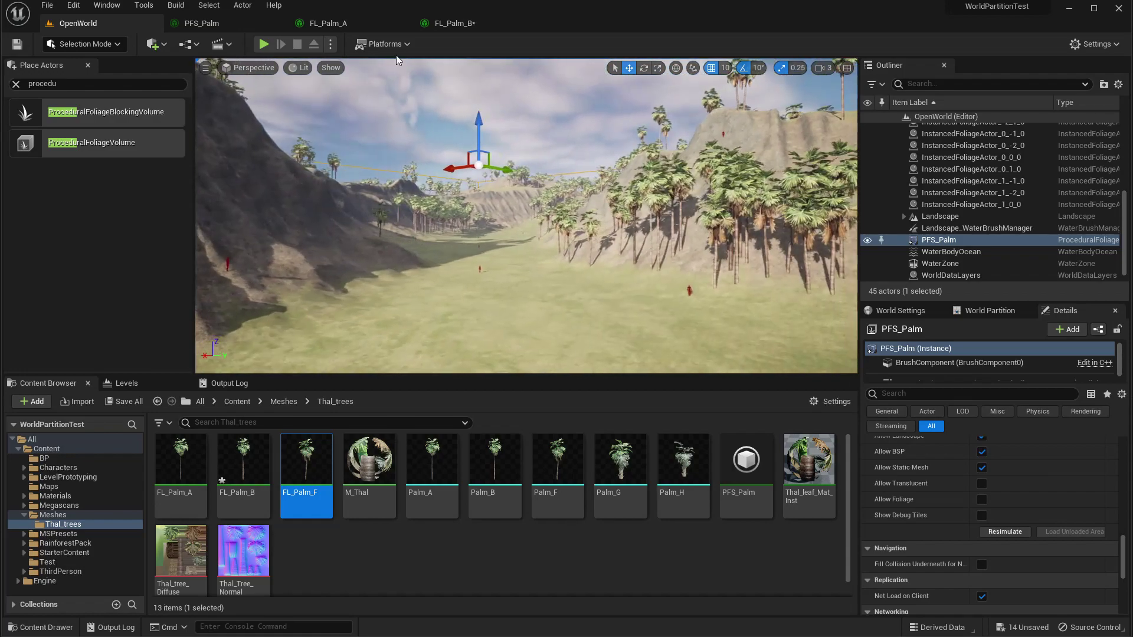
{"action": "right_click_drag", "start_coordinate": [566, 236], "coordinate": [651, 259]}
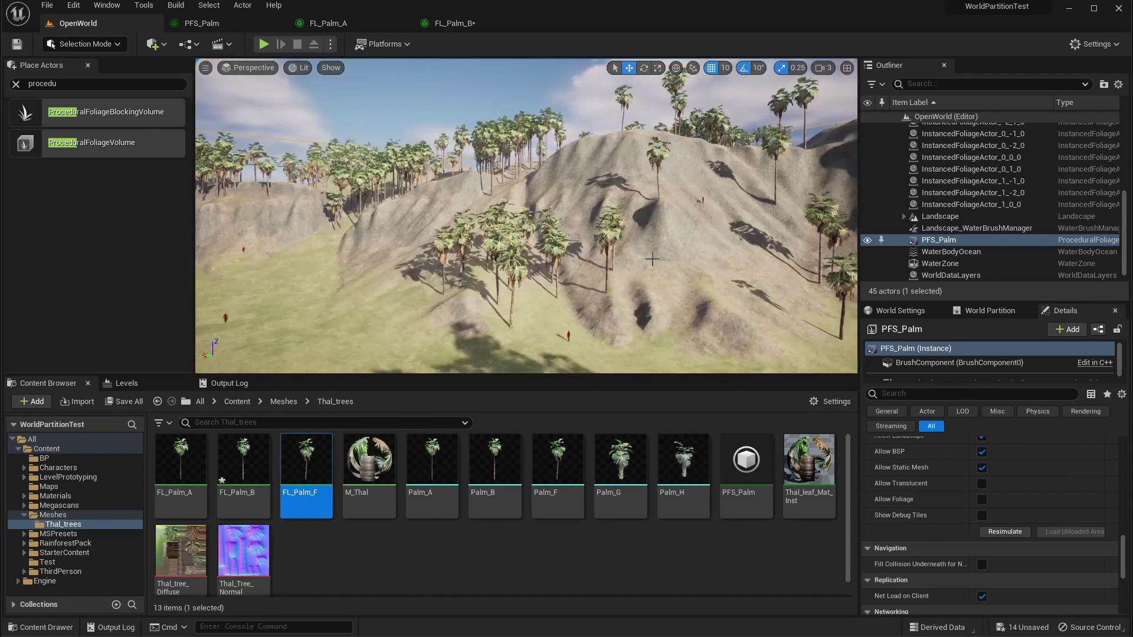
{"action": "left_click_drag", "start_coordinate": [0, 245], "coordinate": [950, 275]}
{"action": "left_click", "coordinate": [928, 383]}
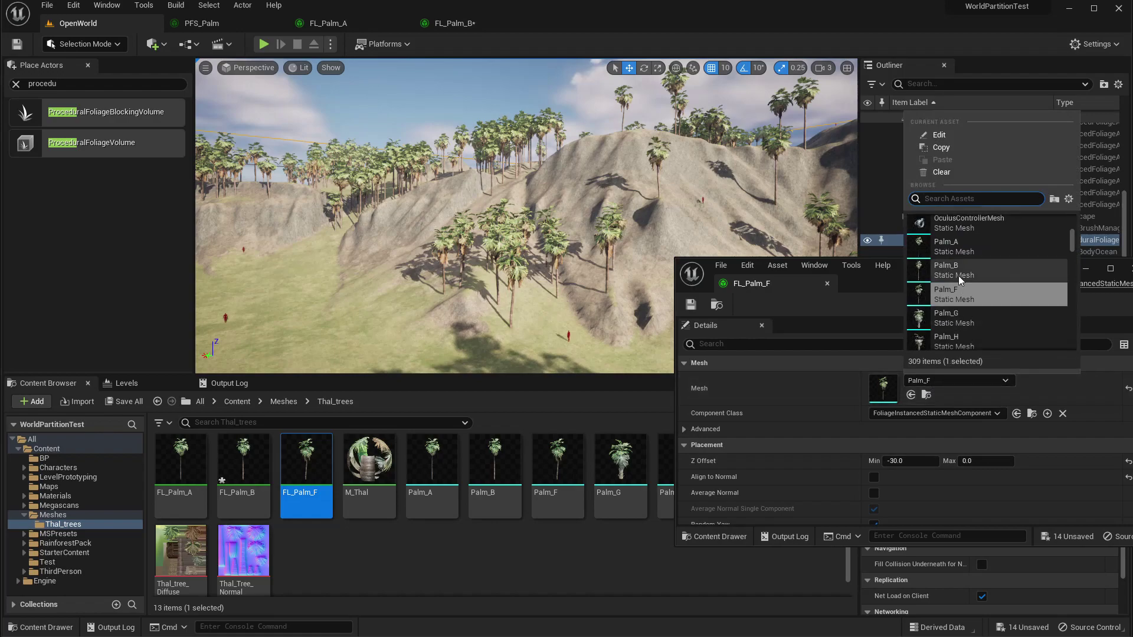
{"action": "left_click", "coordinate": [940, 172]}
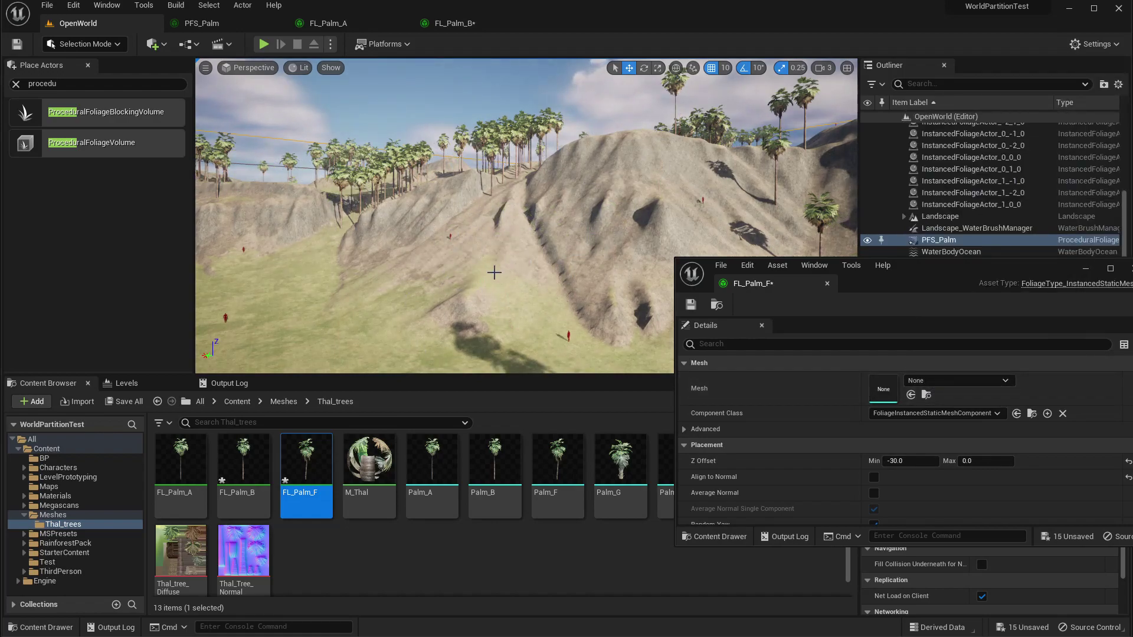
{"action": "left_click", "coordinate": [918, 381]}
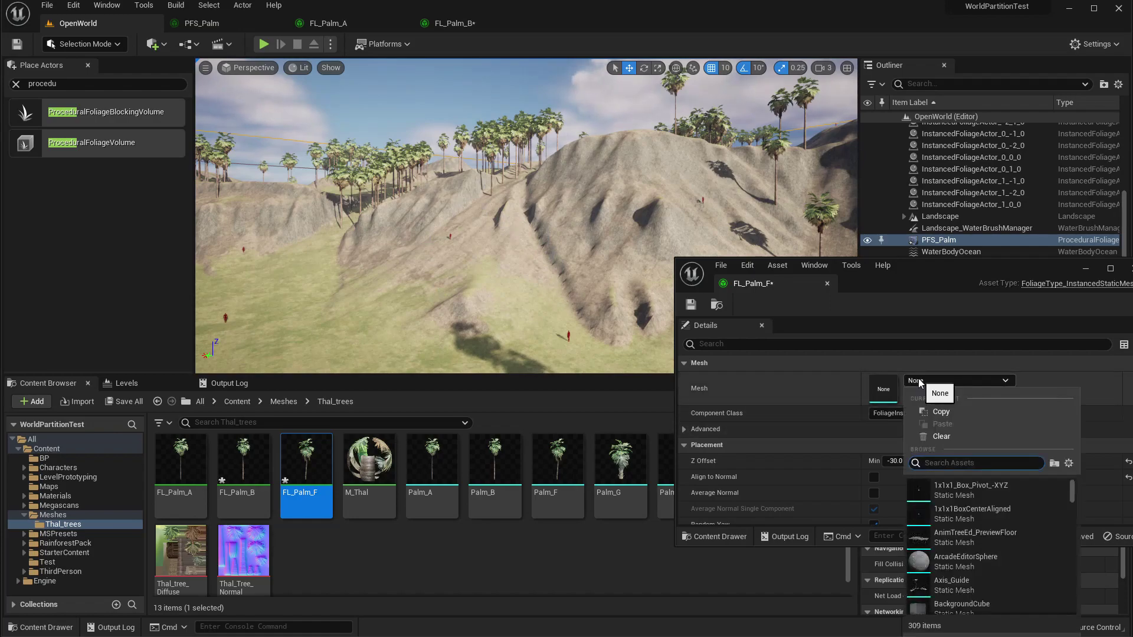
{"action": "left_click", "coordinate": [1063, 377]}
{"action": "key", "text": "ctrl+z"}
{"action": "right_click_drag", "start_coordinate": [531, 247], "coordinate": [413, 266]}
{"action": "right_click_drag", "start_coordinate": [613, 260], "coordinate": [662, 273]}
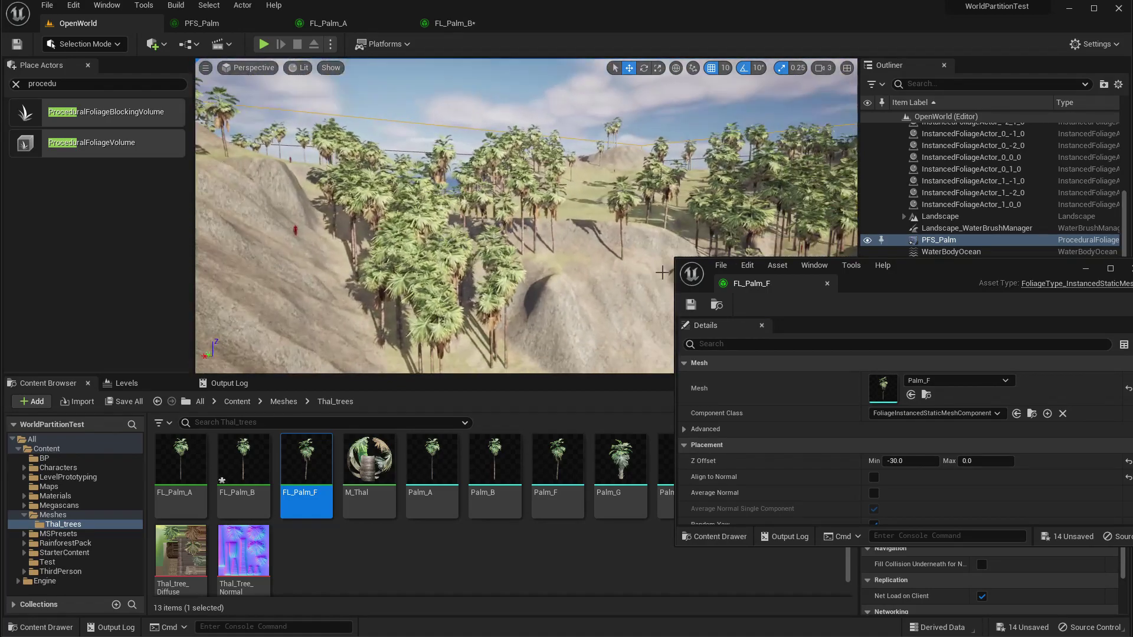
{"action": "left_click", "coordinate": [827, 284]}
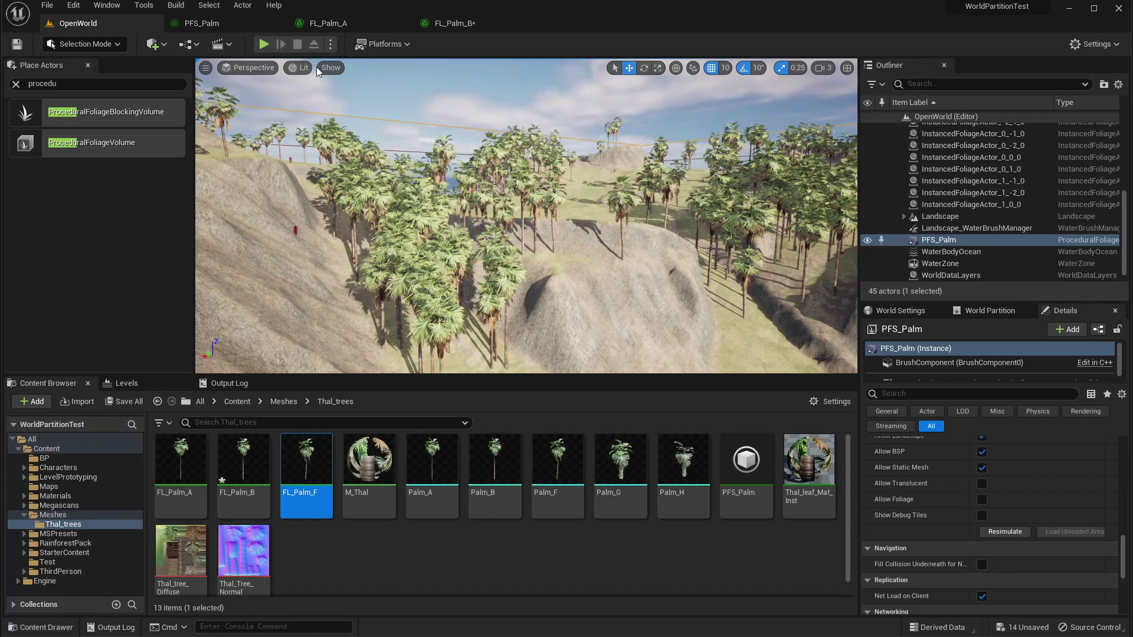
Step: Reopen the FL_Palm_F foliage type from the Thal_trees folder for editing
{"action": "left_click", "coordinate": [324, 25]}
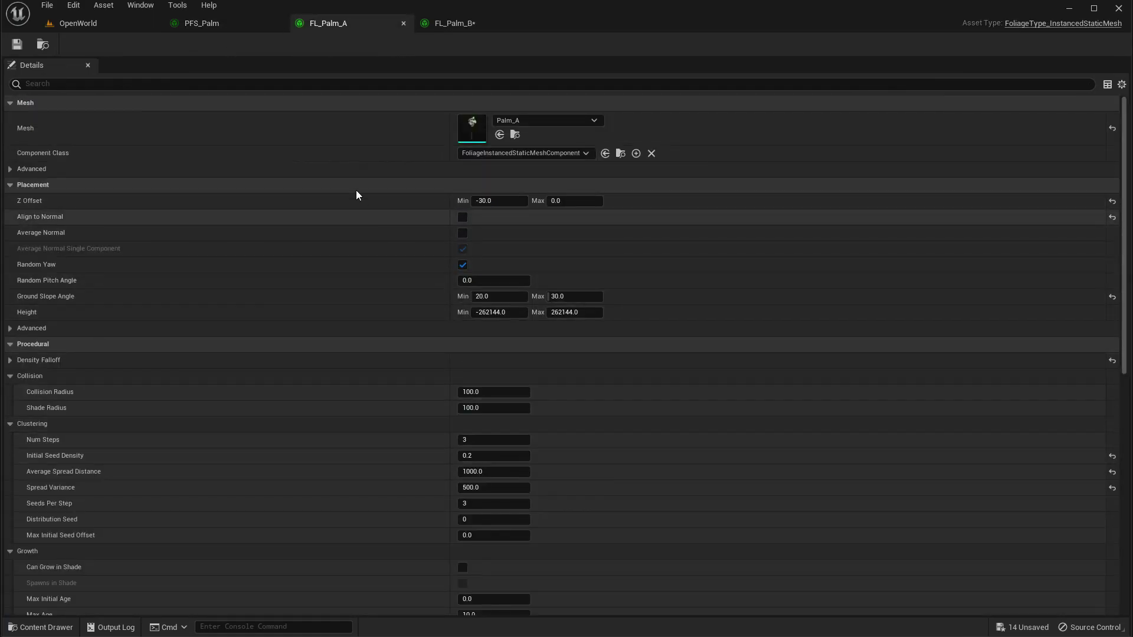
{"action": "left_click", "coordinate": [82, 26]}
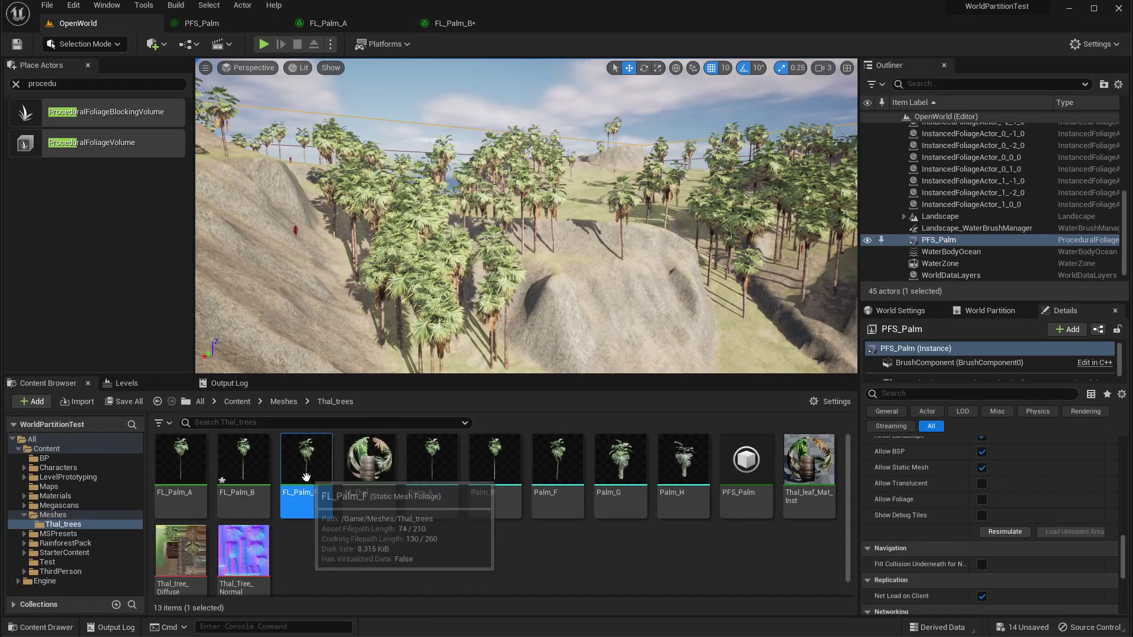
{"action": "double_click", "coordinate": [301, 469]}
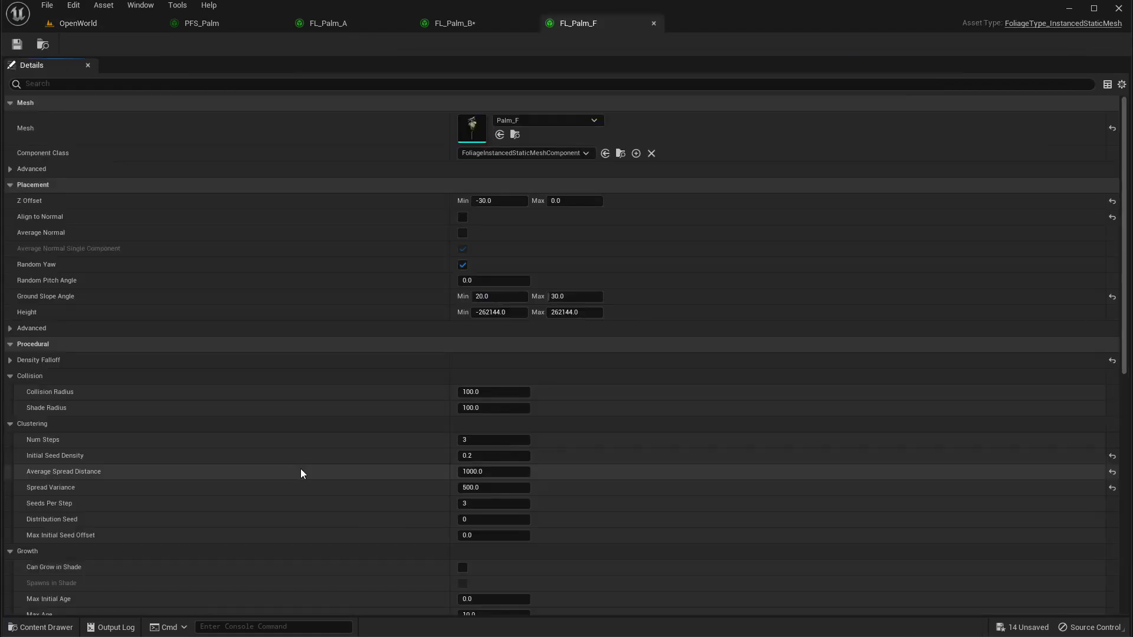
Step: In FL_Palm_A's Clustering settings, set Num Steps to 1 and Initial Seed Density to 1
{"action": "left_click", "coordinate": [324, 21]}
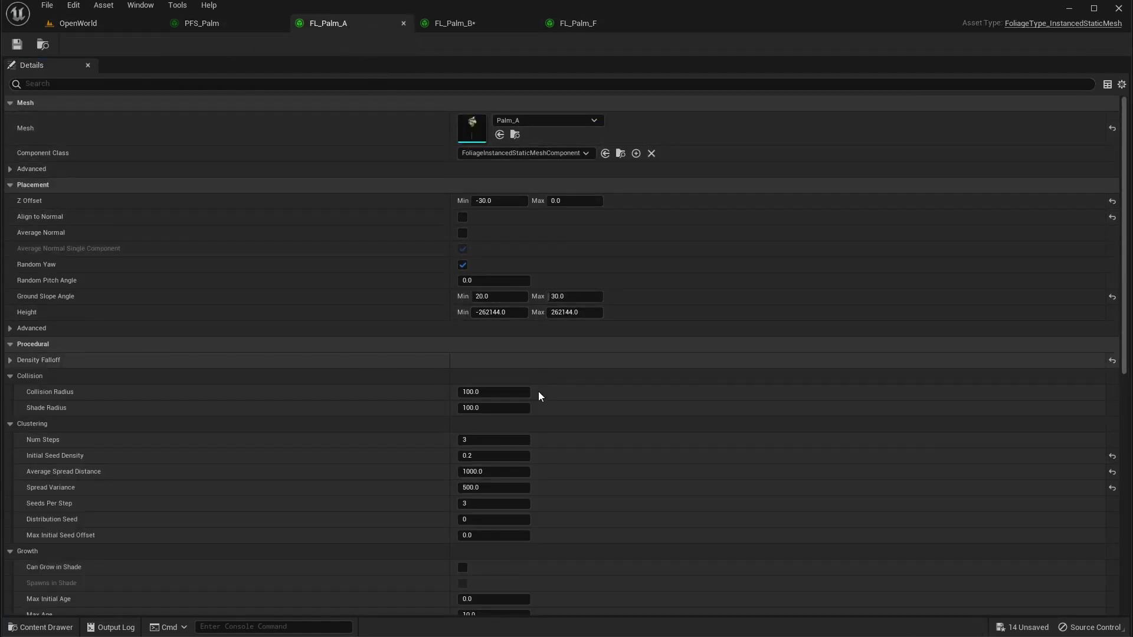
{"action": "scroll", "coordinate": [504, 237], "scroll_direction": "down", "scroll_amount": 3}
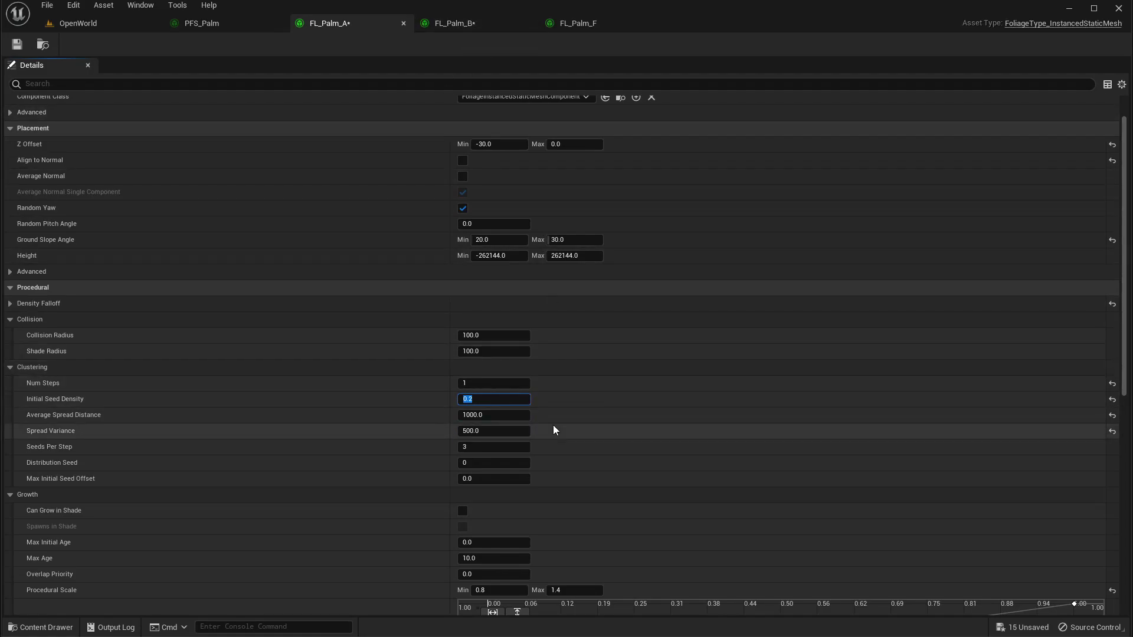
{"action": "type", "text": "1"}
{"action": "key", "text": "Return"}
Step: Set Num Steps to 1 and Initial Seed Density to 1.0 in both FL_Palm_B and FL_Palm_F
{"action": "left_click", "coordinate": [443, 25]}
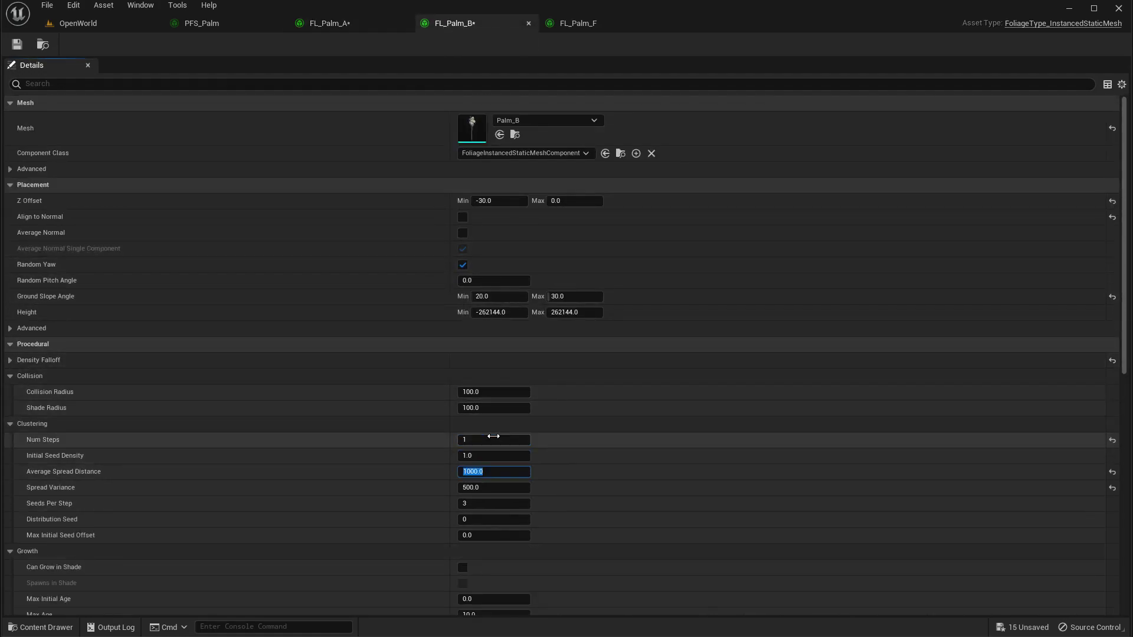
{"action": "left_click", "coordinate": [578, 23]}
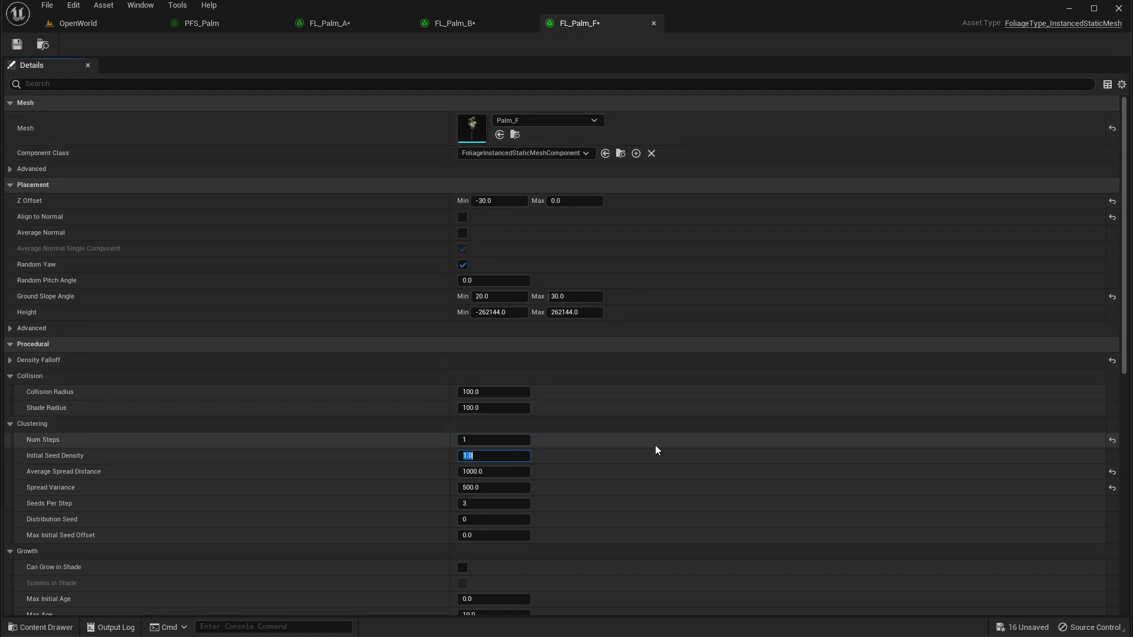
Step: Resimulate the PFS_Palm volume in the OpenWorld level and inspect the palm distribution in a full-screen viewport
{"action": "left_click", "coordinate": [101, 21]}
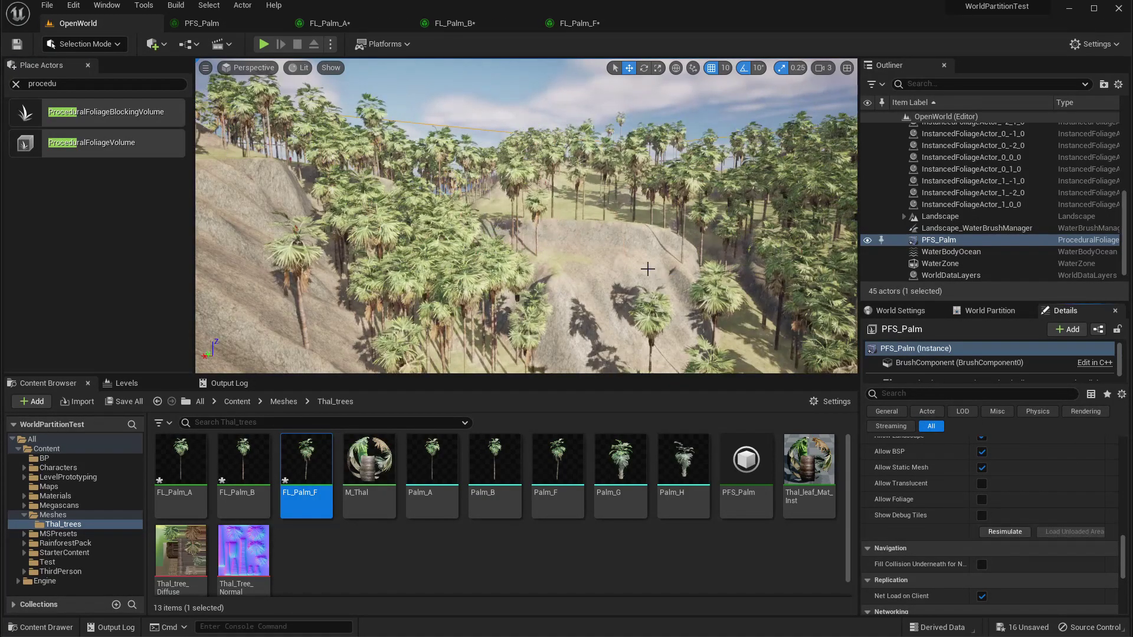
{"action": "right_click_drag", "start_coordinate": [647, 266], "coordinate": [589, 388]}
{"action": "key", "text": "F11"}
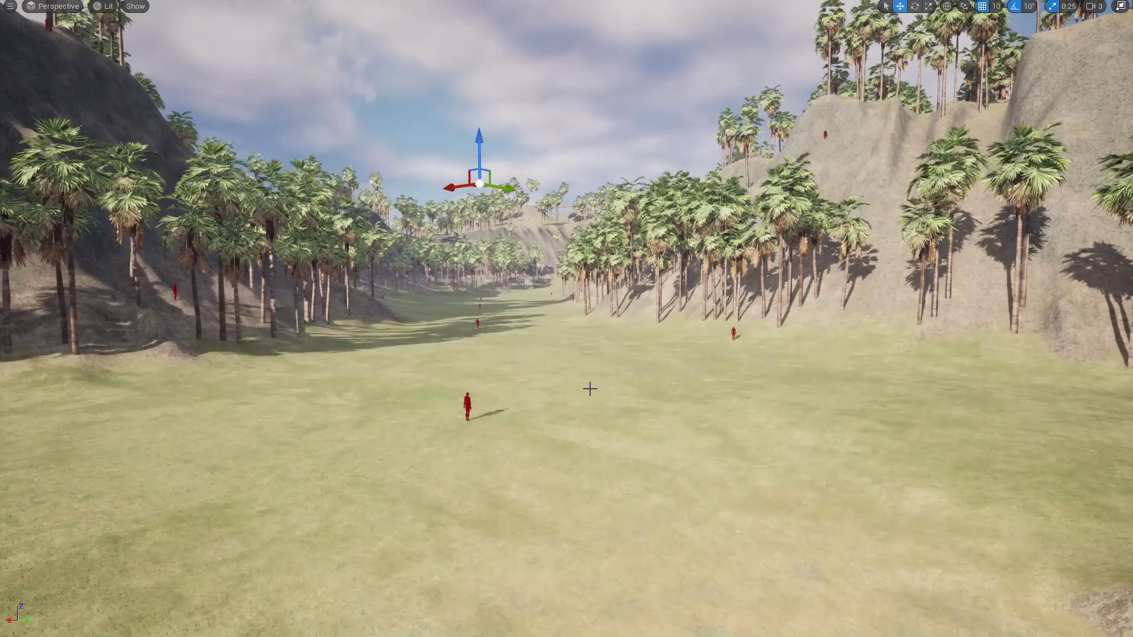
{"action": "right_click_drag", "start_coordinate": [655, 467], "coordinate": [637, 473]}
{"action": "key", "text": "F11"}
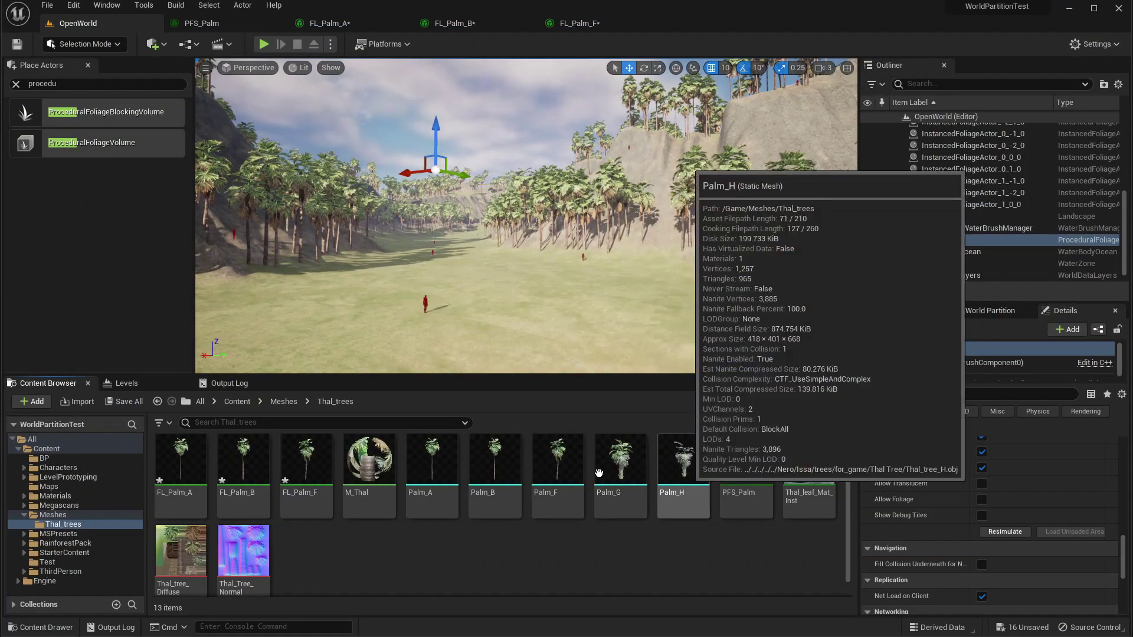
Step: Duplicate the FL_Palm_F foliage type in Thal_trees and name the copy FL_Palm_G
{"action": "left_click", "coordinate": [326, 465]}
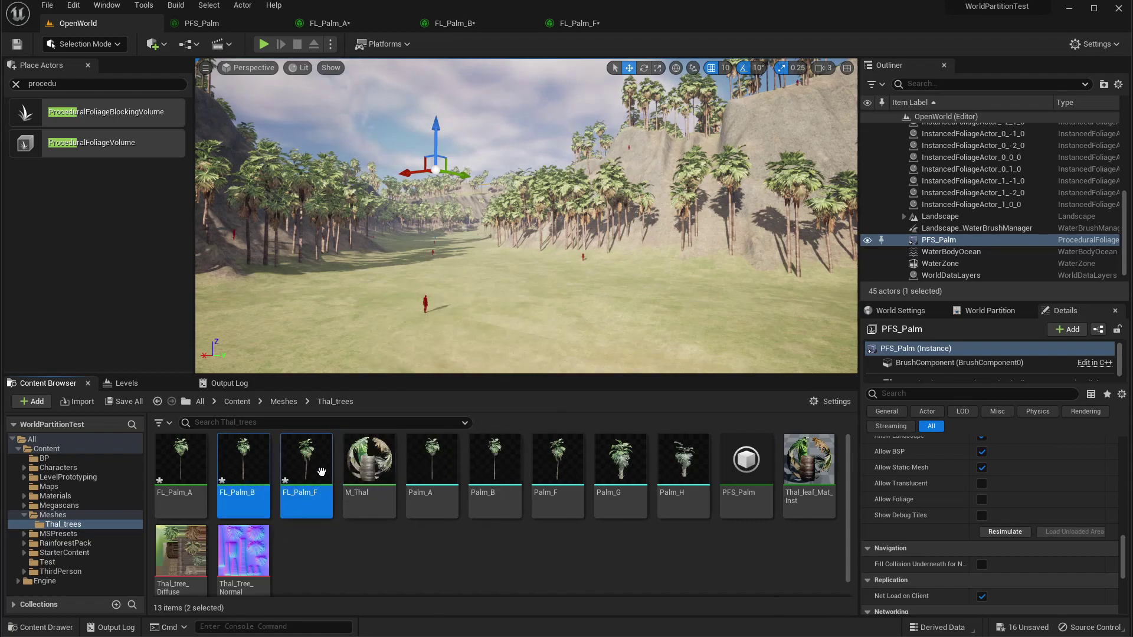
{"action": "left_click", "coordinate": [321, 472]}
{"action": "key", "text": "ctrl+d"}
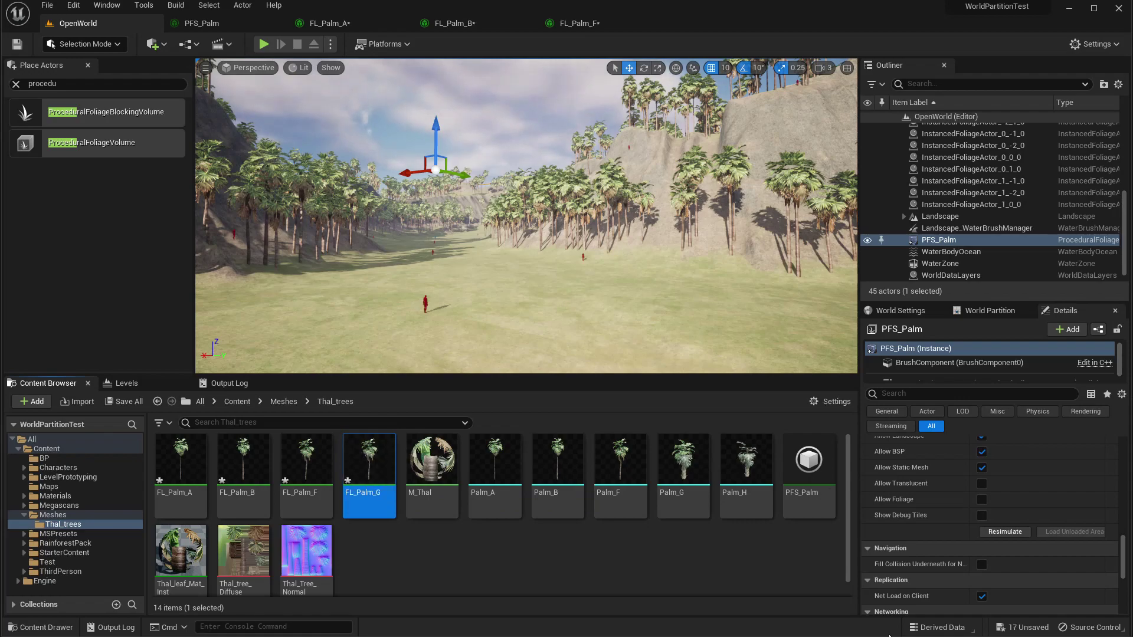
Step: In the FL_Palm_G foliage type, set Initial Seed Density to 2.0, enable Can Grow in Shade and save the asset
{"action": "double_click", "coordinate": [376, 469]}
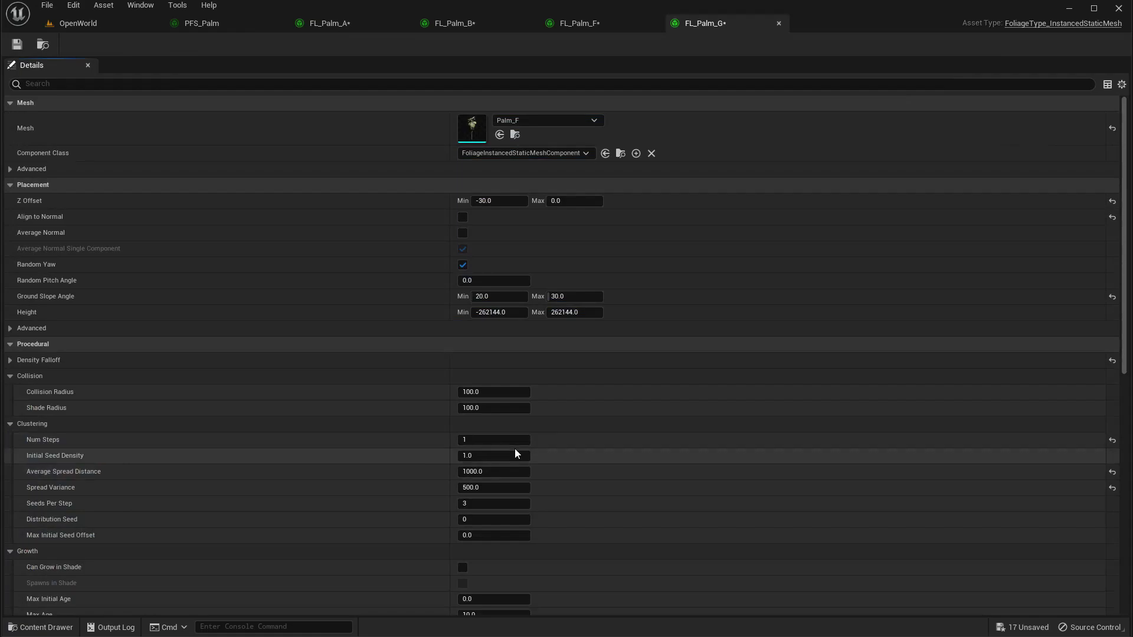
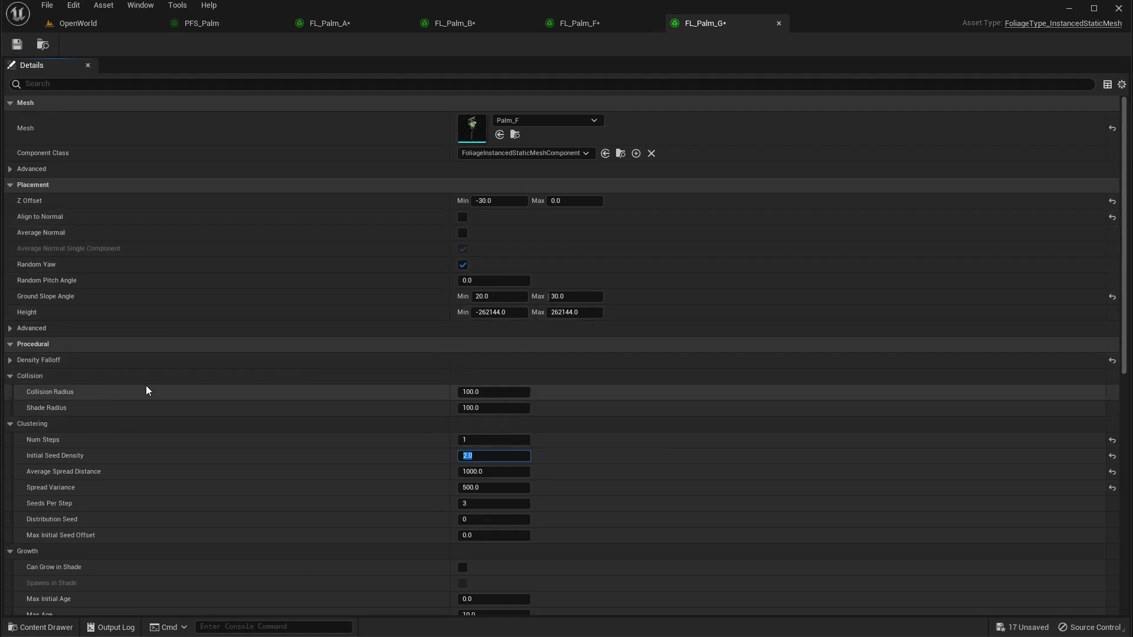
{"action": "scroll", "coordinate": [154, 454], "scroll_direction": "down", "scroll_amount": 3}
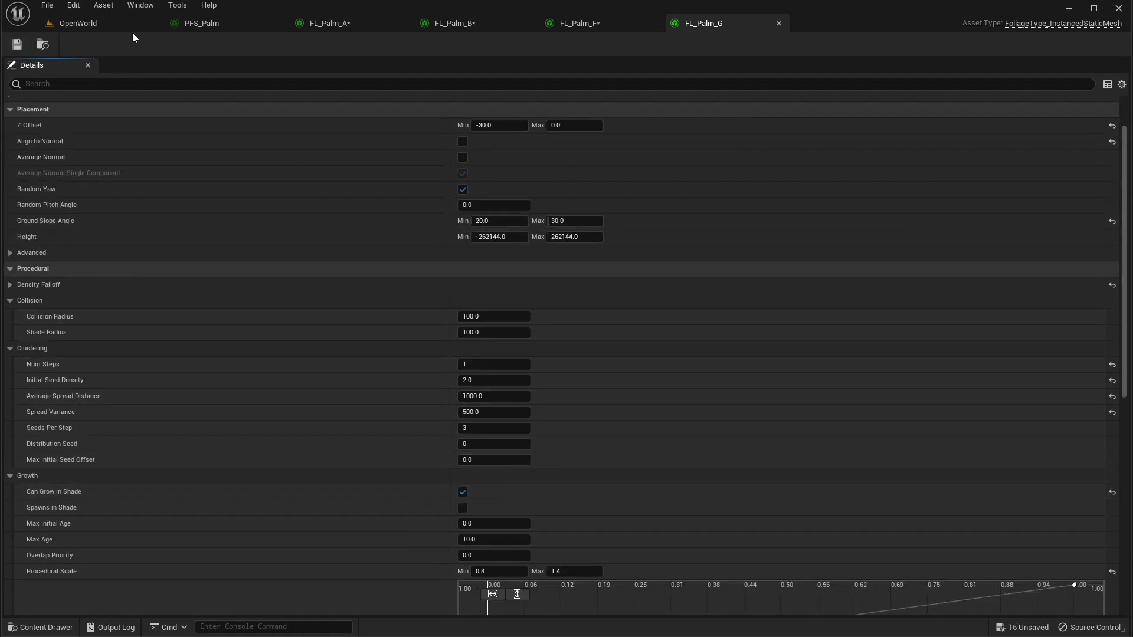
Step: Add a fourth Foliage Types entry to PFS_Palm and change FL_Palm_G's mesh to Palm_G
{"action": "left_click", "coordinate": [189, 24]}
{"action": "left_click", "coordinate": [536, 183]}
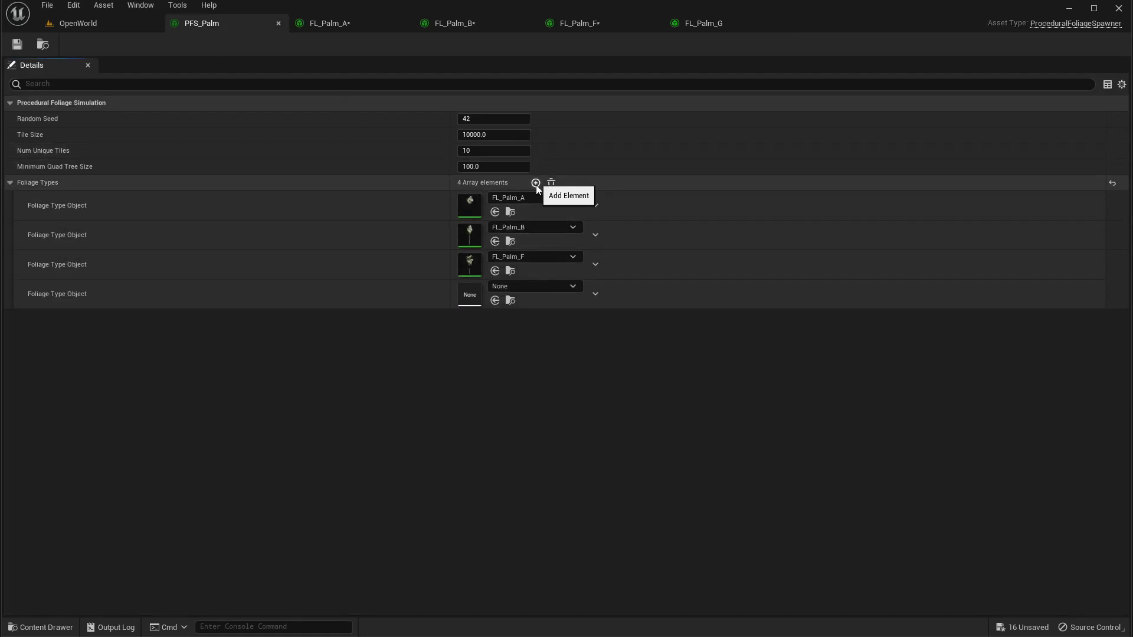
{"action": "left_click", "coordinate": [72, 23]}
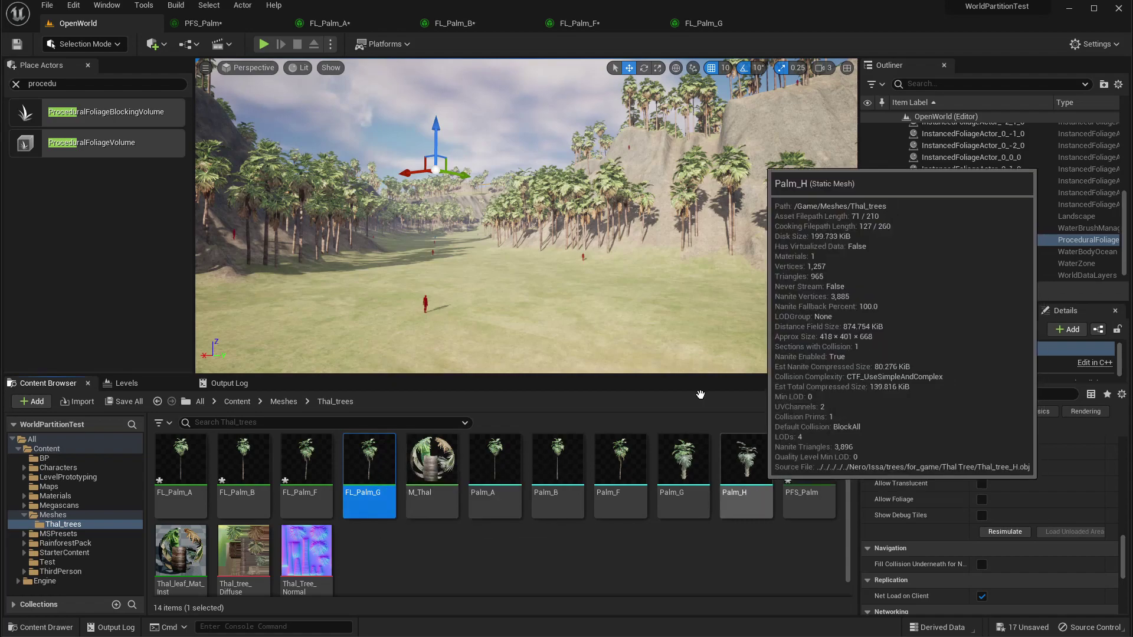
{"action": "double_click", "coordinate": [367, 466]}
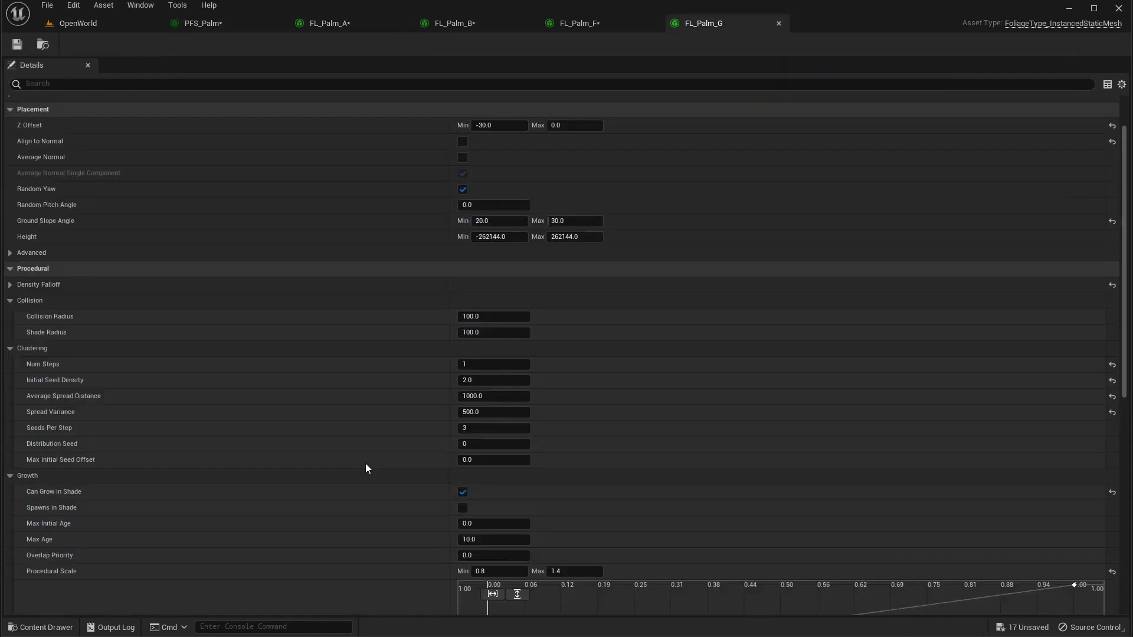
{"action": "left_click", "coordinate": [513, 121]}
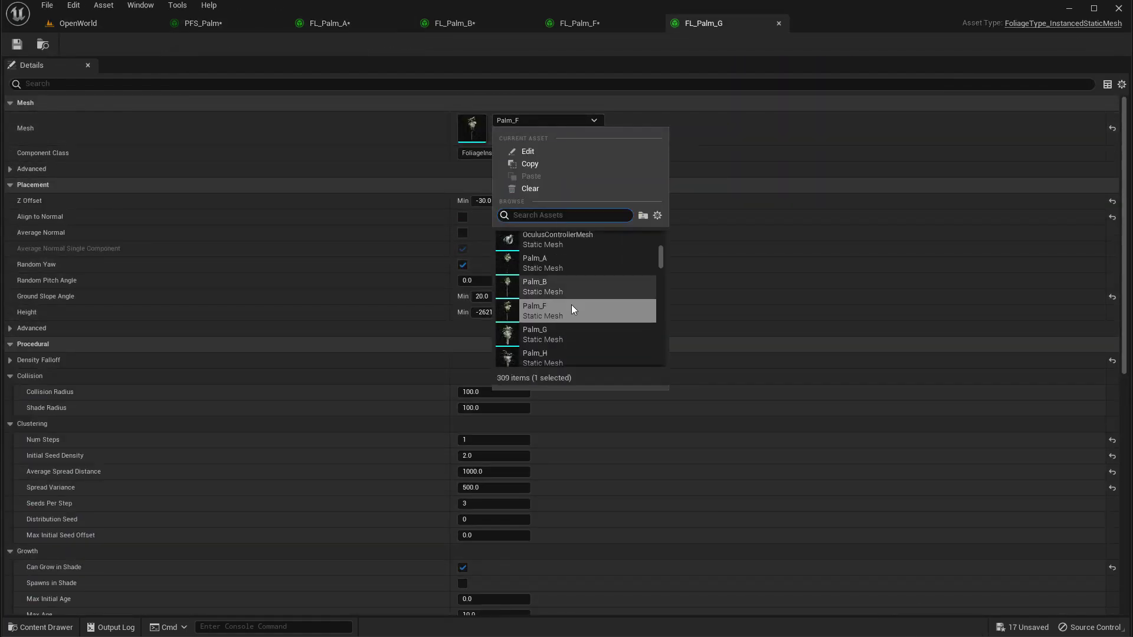
{"action": "left_click", "coordinate": [571, 306]}
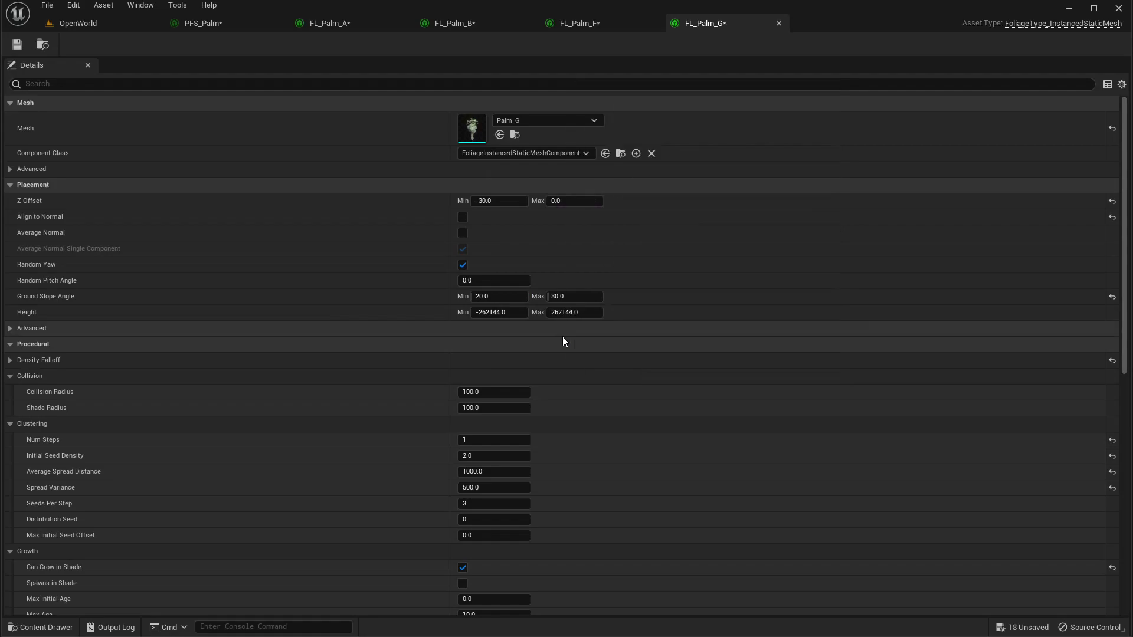
Step: Assign FL_Palm_G to the empty Foliage Type Object entry in PFS_Palm
{"action": "left_click", "coordinate": [223, 24]}
{"action": "left_click", "coordinate": [511, 289]}
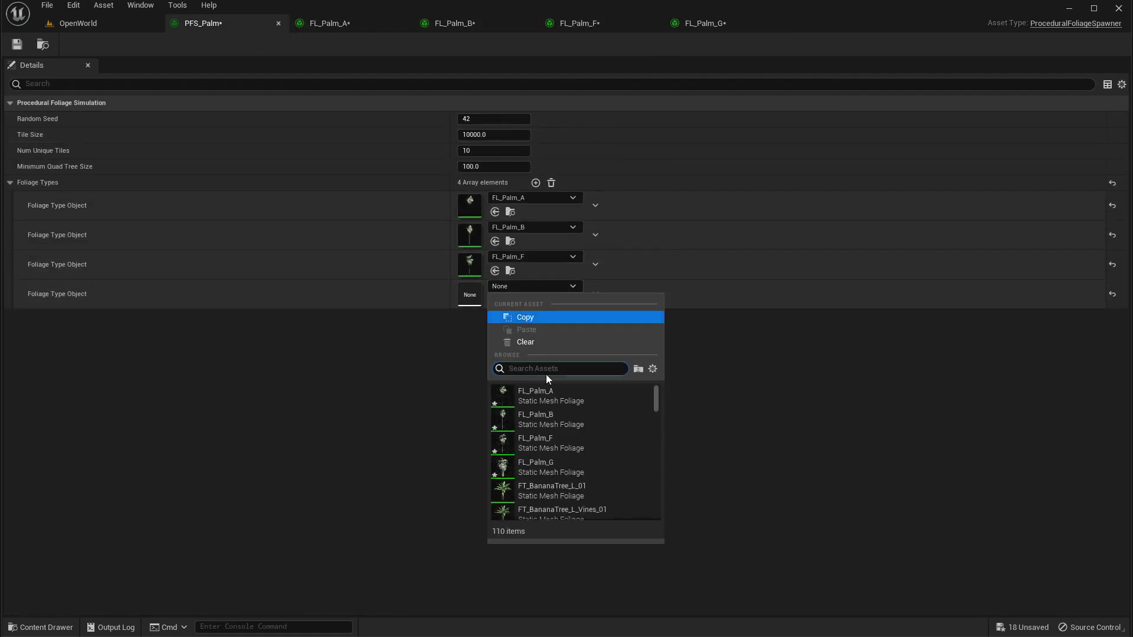
{"action": "left_click", "coordinate": [556, 471]}
Step: Resimulate the PFS_Palm volume in the OpenWorld level and inspect the newly spawned short palms
{"action": "left_click", "coordinate": [88, 24]}
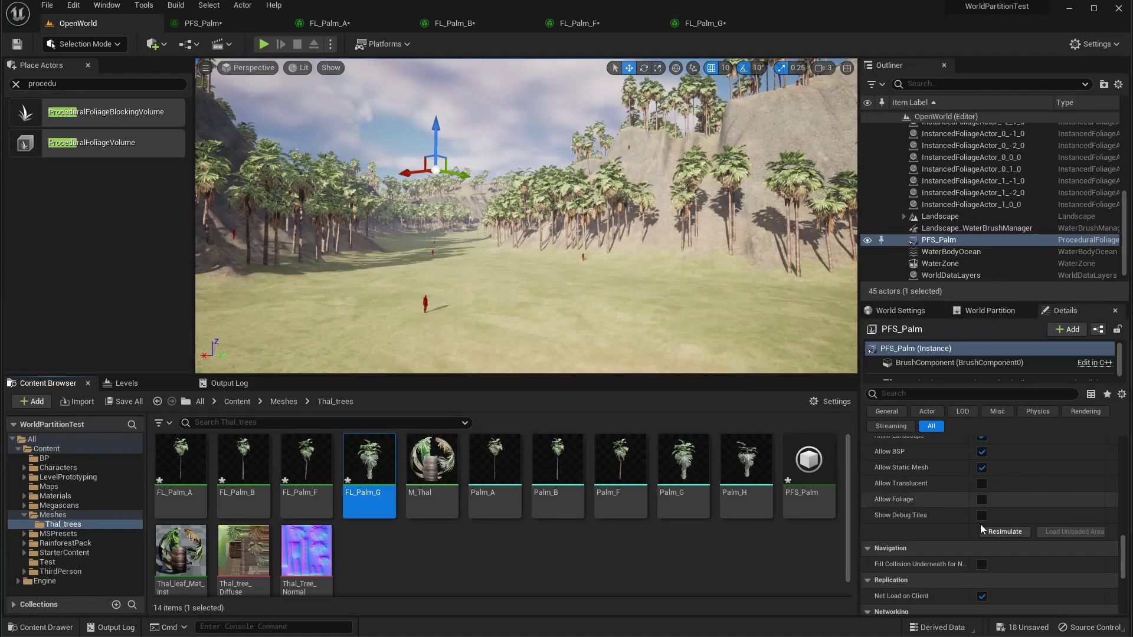
{"action": "left_click", "coordinate": [995, 536]}
{"action": "right_click_drag", "start_coordinate": [734, 316], "coordinate": [863, 302]}
{"action": "key", "text": "w"}
Step: Set FL_Palm_G's Initial Seed Density to 1.0 and resimulate PFS_Palm in the OpenWorld level
{"action": "left_click", "coordinate": [724, 23]}
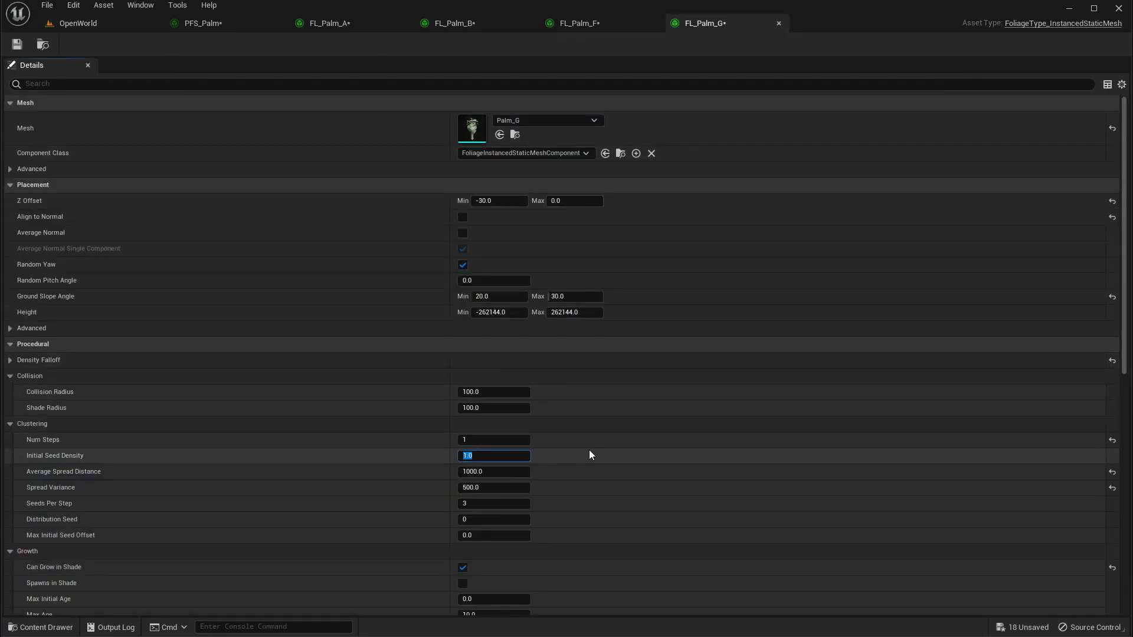
{"action": "left_click", "coordinate": [75, 23]}
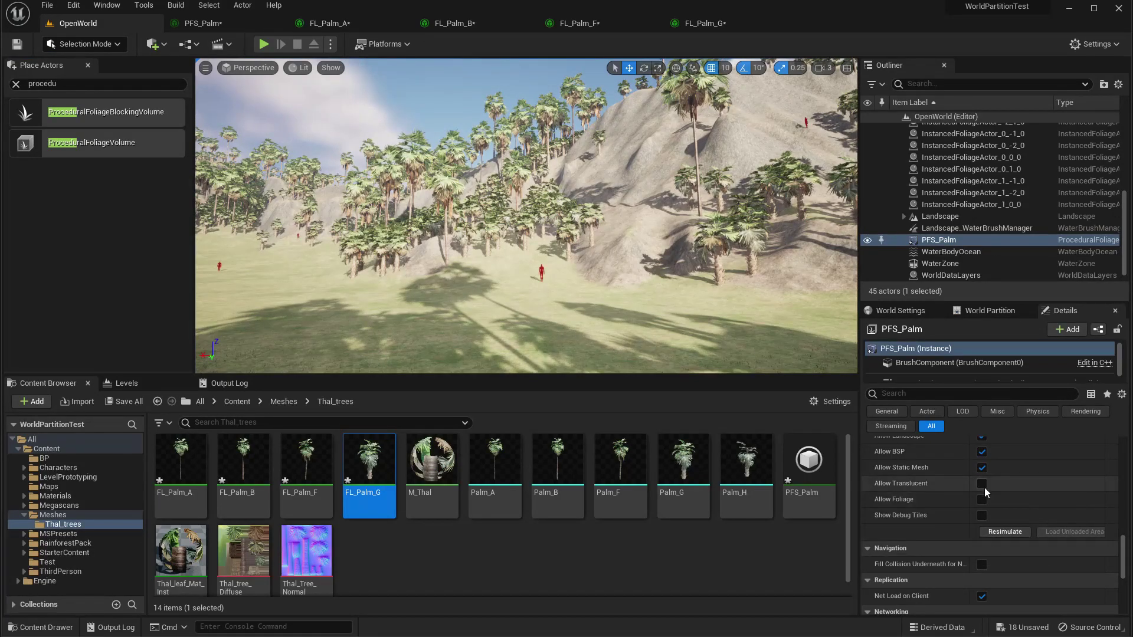
{"action": "left_click", "coordinate": [1005, 531]}
{"action": "right_click_drag", "start_coordinate": [614, 261], "coordinate": [614, 261]}
Step: Set FL_Palm_G's Z Offset Min to -200, save it, and resimulate PFS_Palm to check the short palms on the slope
{"action": "left_click", "coordinate": [691, 23]}
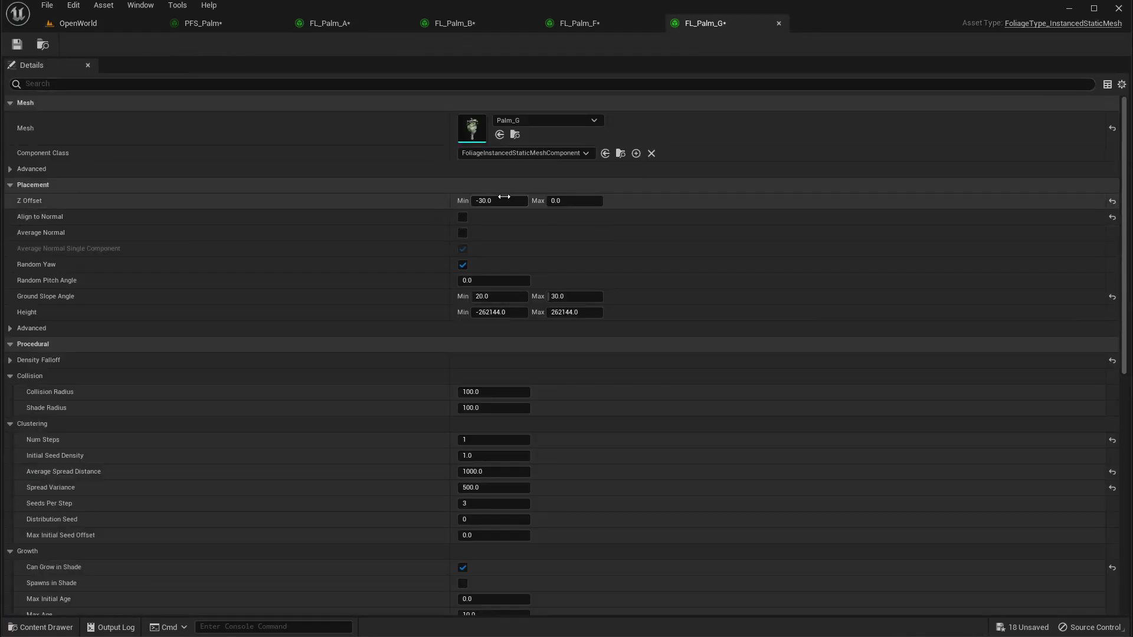
{"action": "left_click", "coordinate": [499, 200]}
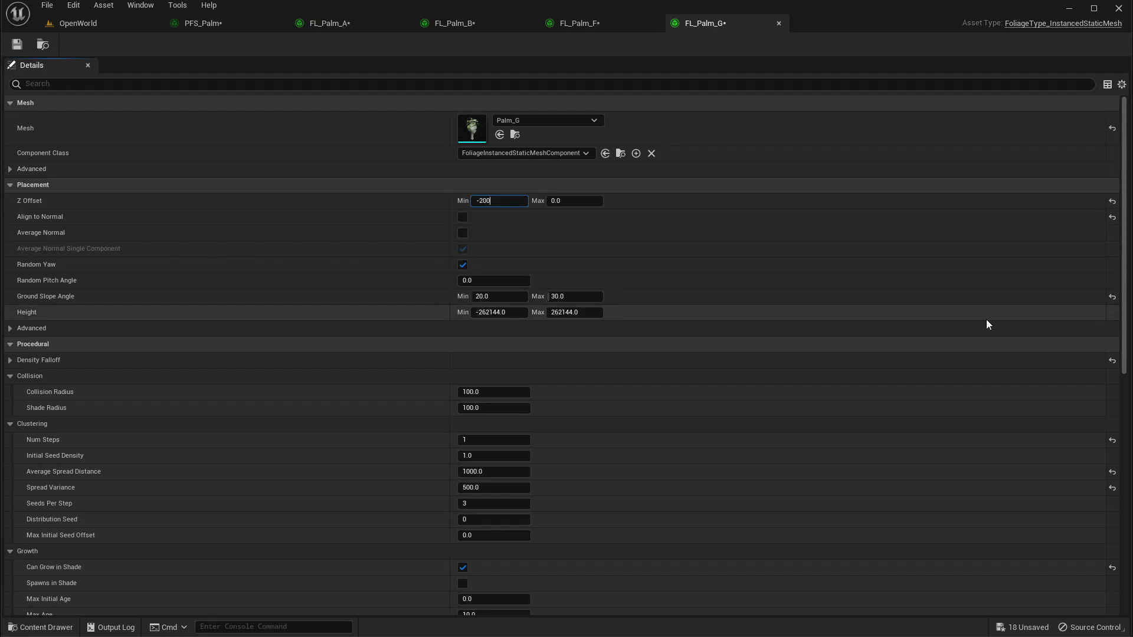
{"action": "key", "text": "Return"}
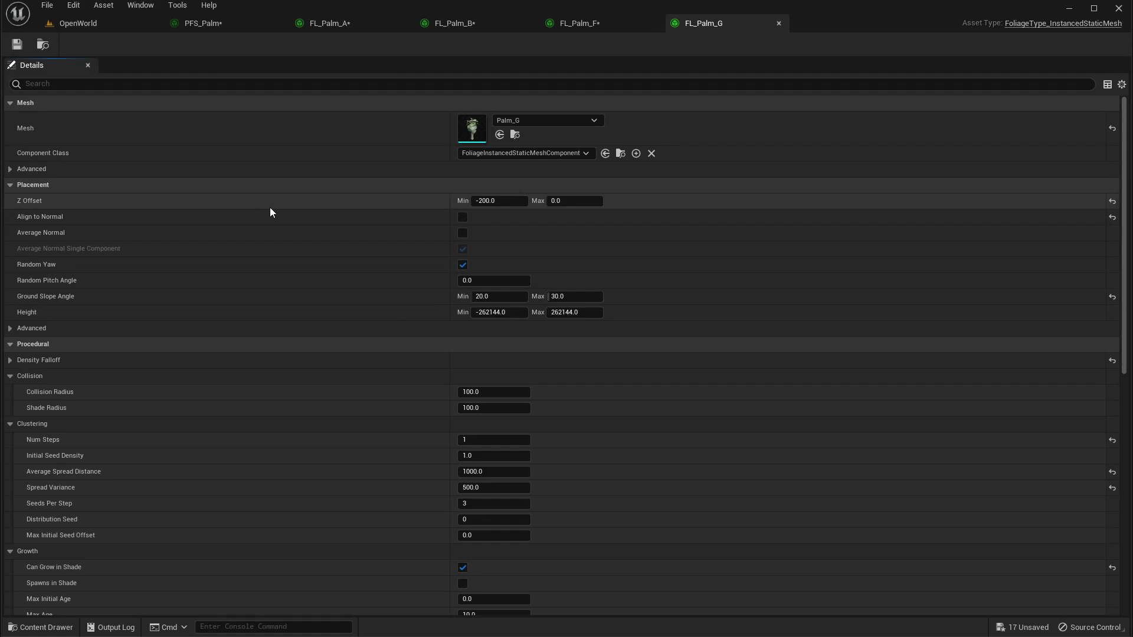
{"action": "left_click", "coordinate": [87, 22]}
{"action": "key", "text": "f"}
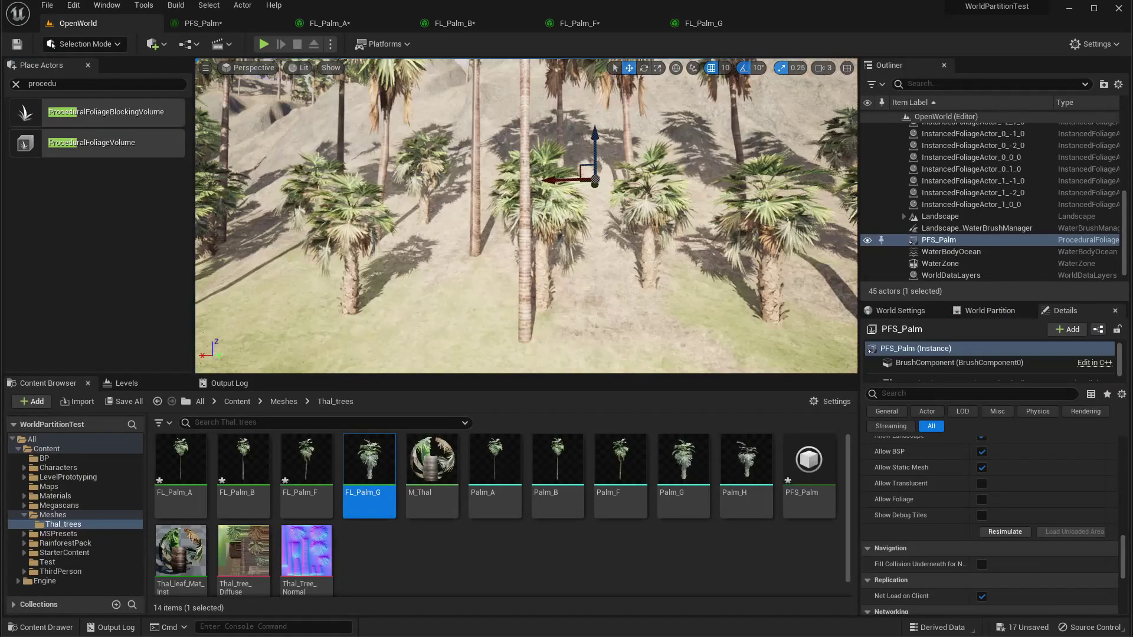
{"action": "left_click", "coordinate": [1005, 530]}
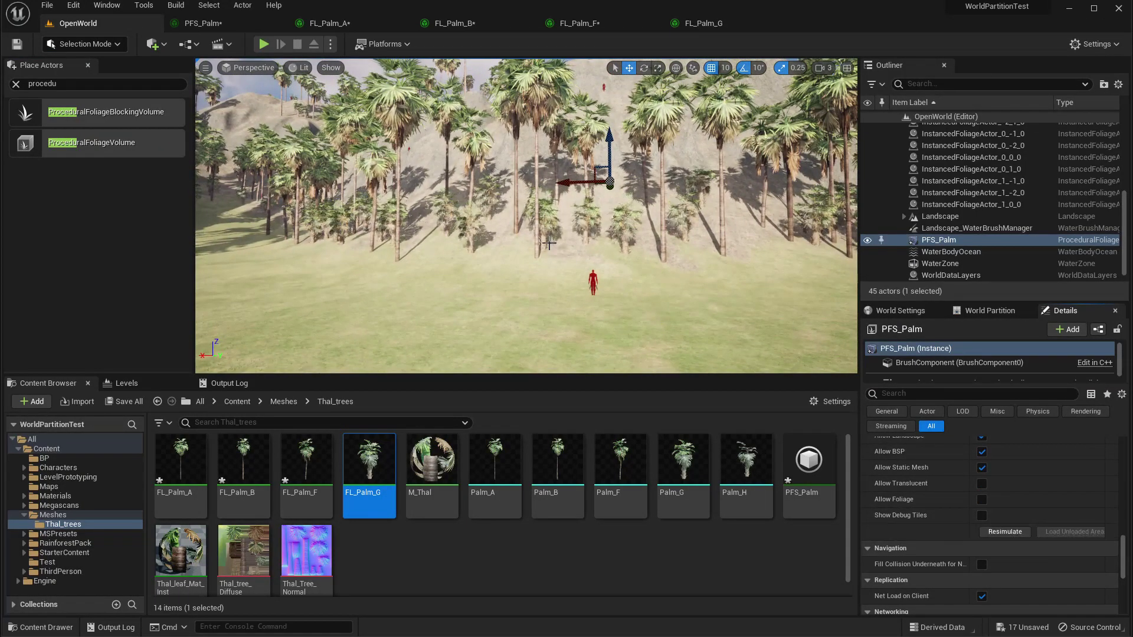
{"action": "right_click_drag", "start_coordinate": [526, 216], "coordinate": [442, 163]}
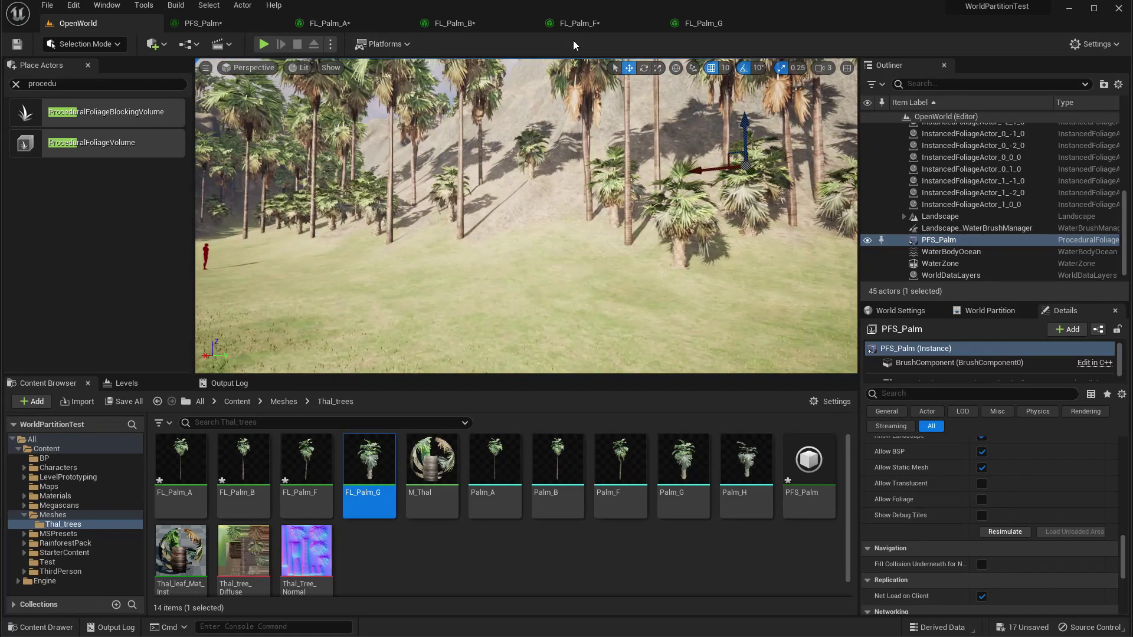
Step: Set FL_Palm_G's Z Offset Min to -100 and save the foliage type
{"action": "left_click", "coordinate": [672, 27]}
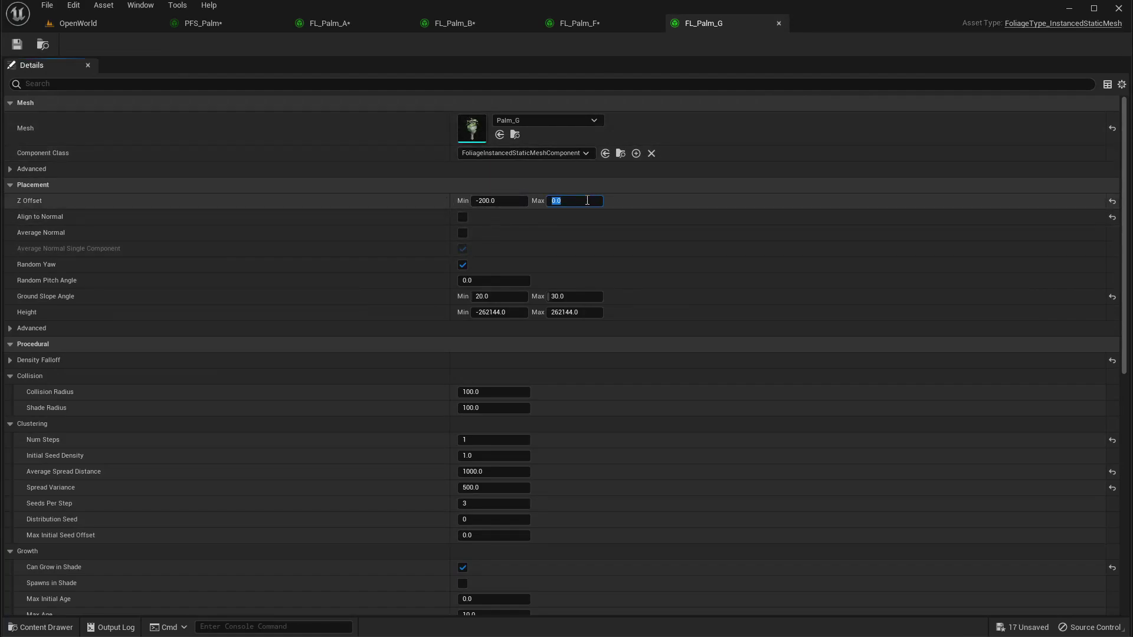
{"action": "left_click", "coordinate": [521, 201]}
{"action": "left_click", "coordinate": [16, 46]}
Step: Examine how the short palms sit on the slopes and along the valley in the OpenWorld level
{"action": "left_click", "coordinate": [69, 23]}
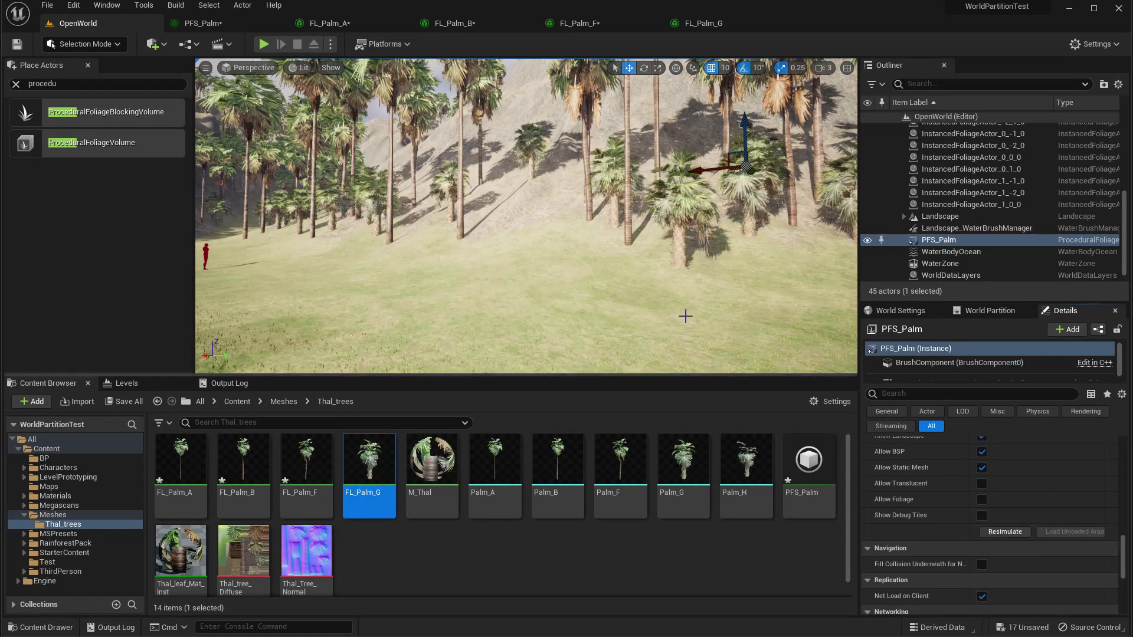
{"action": "right_click_drag", "start_coordinate": [685, 314], "coordinate": [680, 380]}
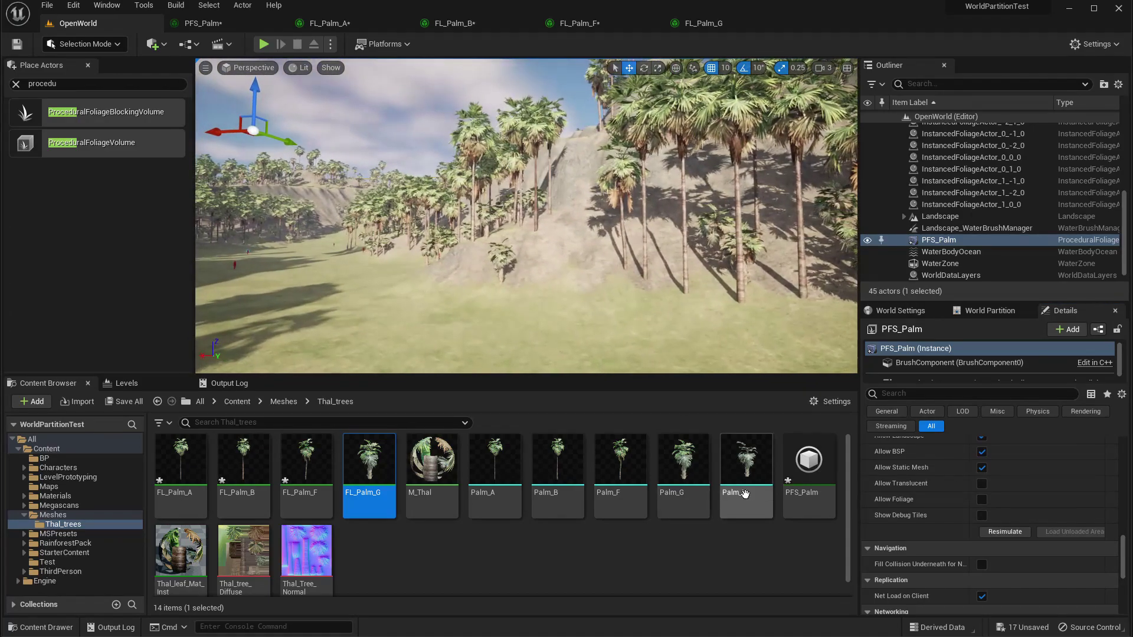
{"action": "left_click", "coordinate": [746, 466]}
{"action": "right_click_drag", "start_coordinate": [732, 284], "coordinate": [661, 284]}
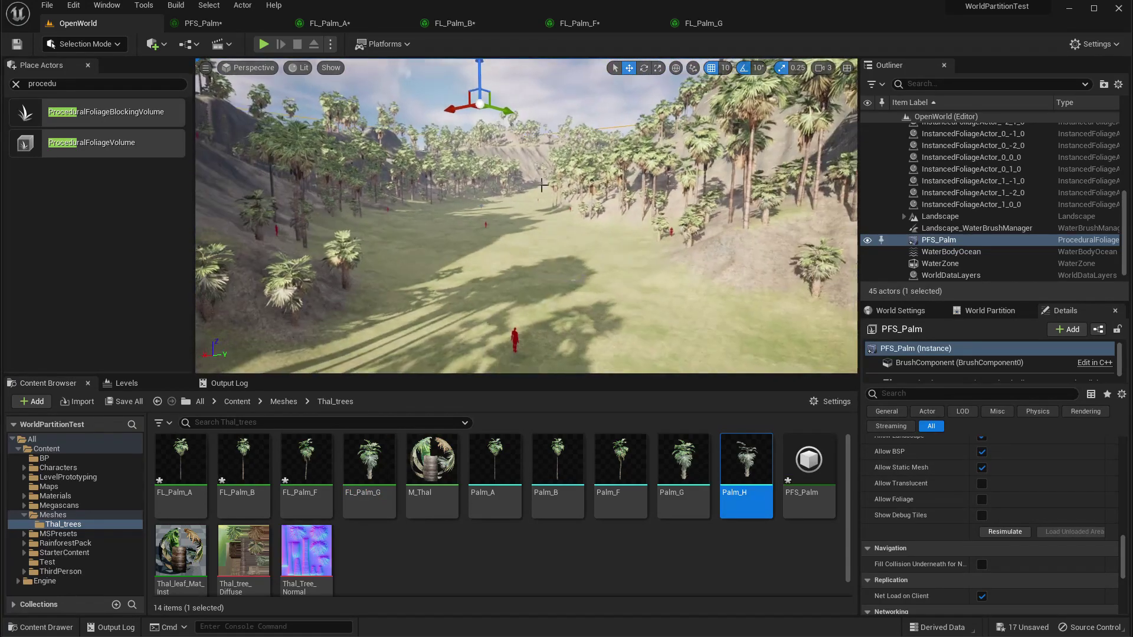
Step: Locate FL_Palm_G in the Thal_trees folder, duplicate it and name the copy FL_Palm_H
{"action": "left_click", "coordinate": [703, 23]}
{"action": "left_click", "coordinate": [47, 48]}
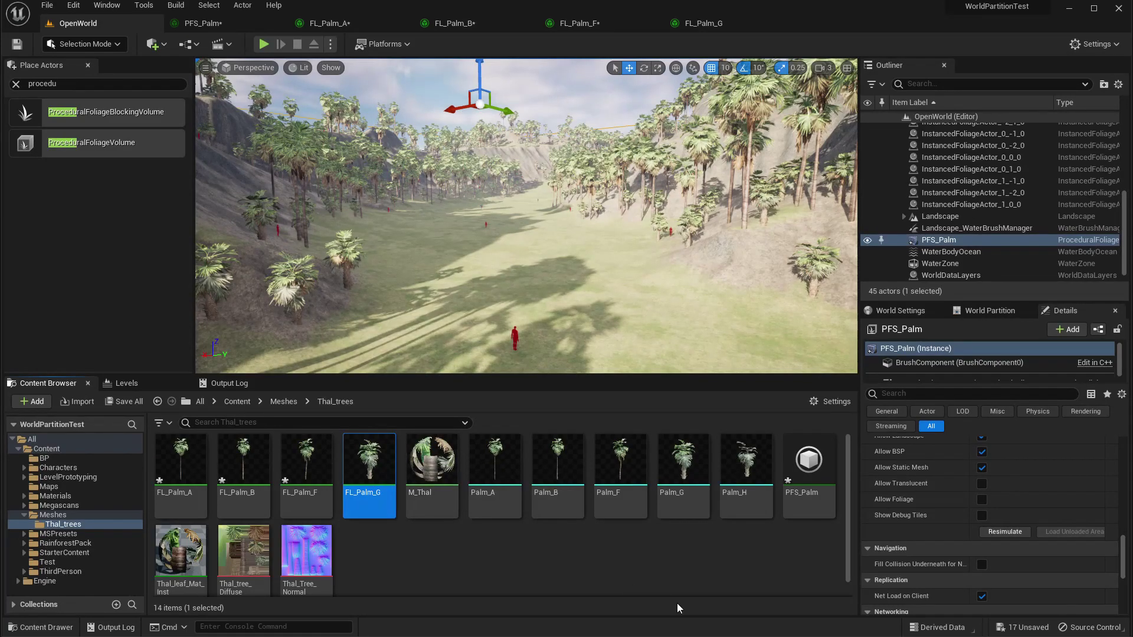
{"action": "key", "text": "ctrl+d"}
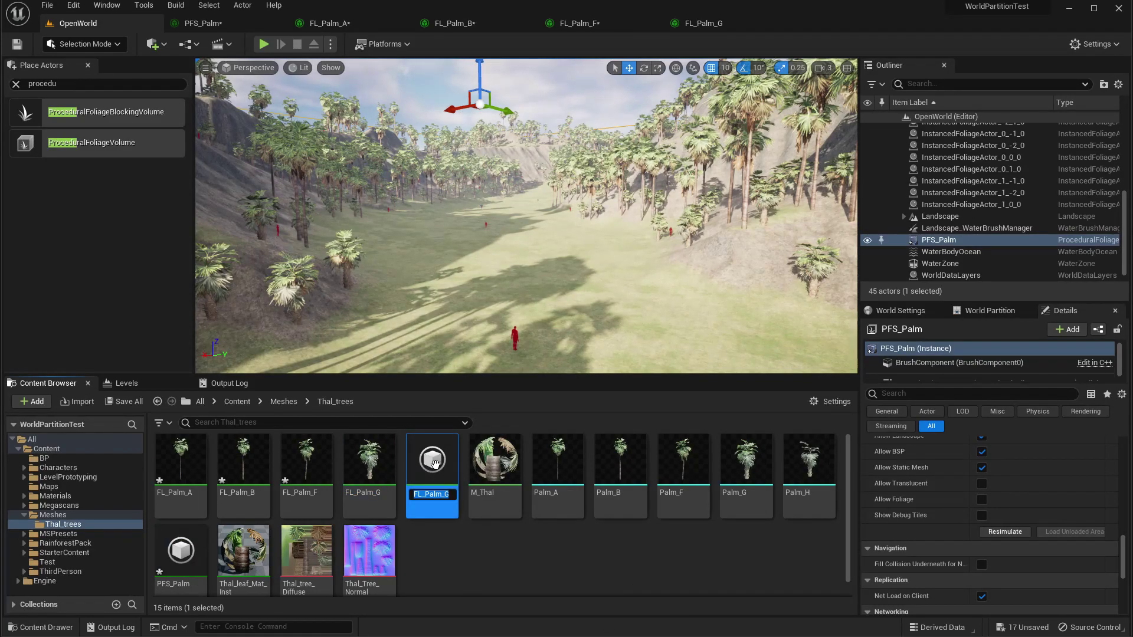
{"action": "key", "text": "BackSpace"}
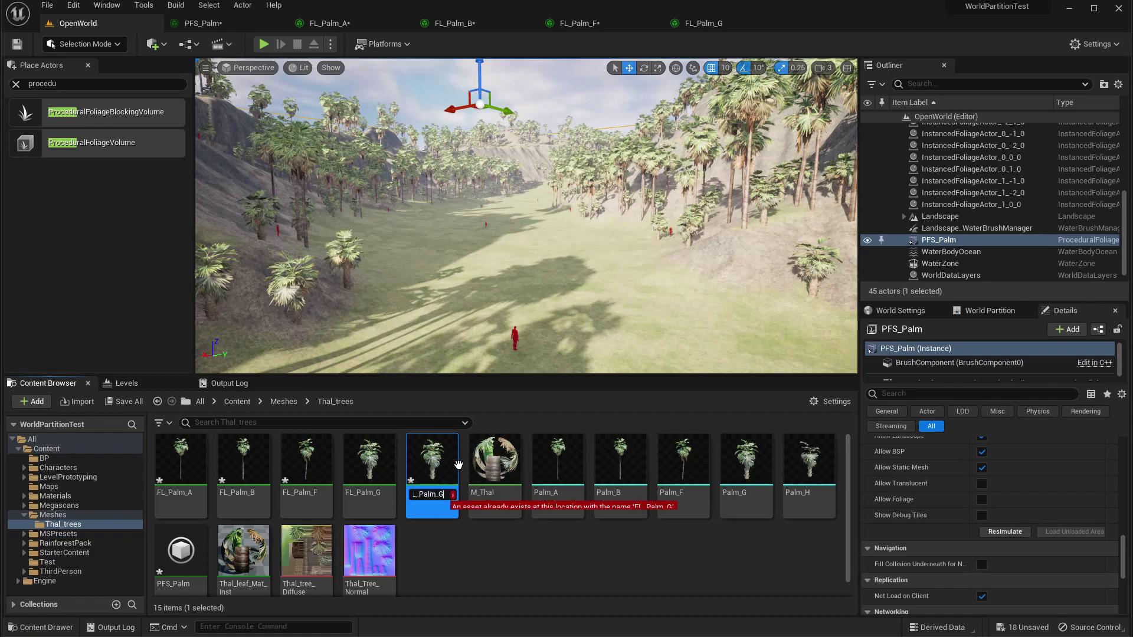
Step: Set FL_Palm_H's mesh to Palm_H and save the foliage type
{"action": "double_click", "coordinate": [458, 465]}
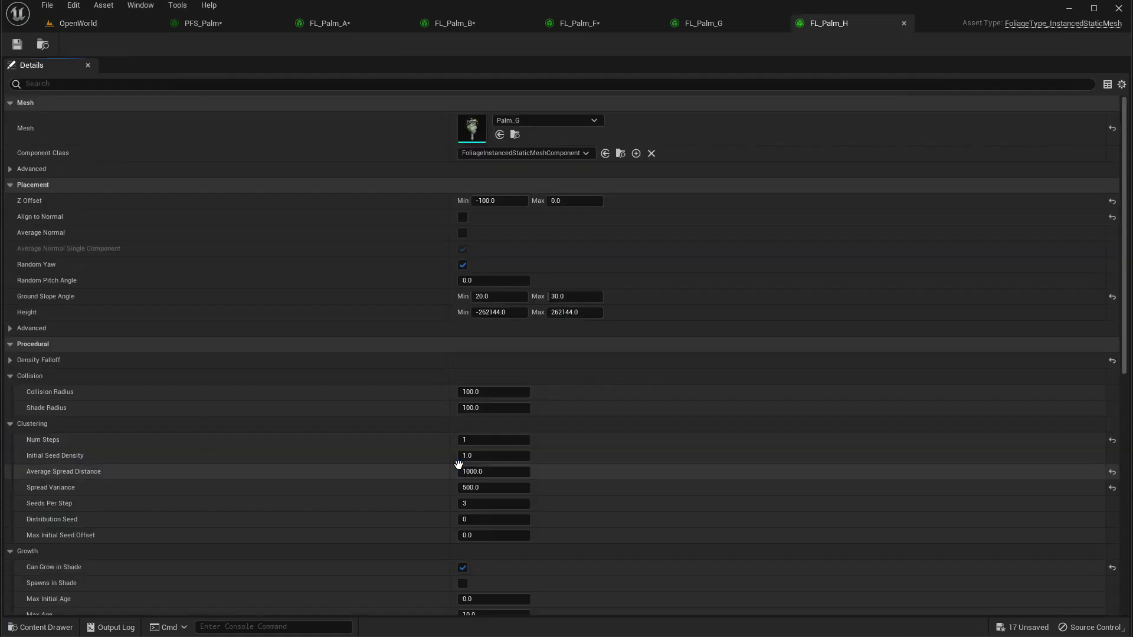
{"action": "left_click", "coordinate": [526, 122]}
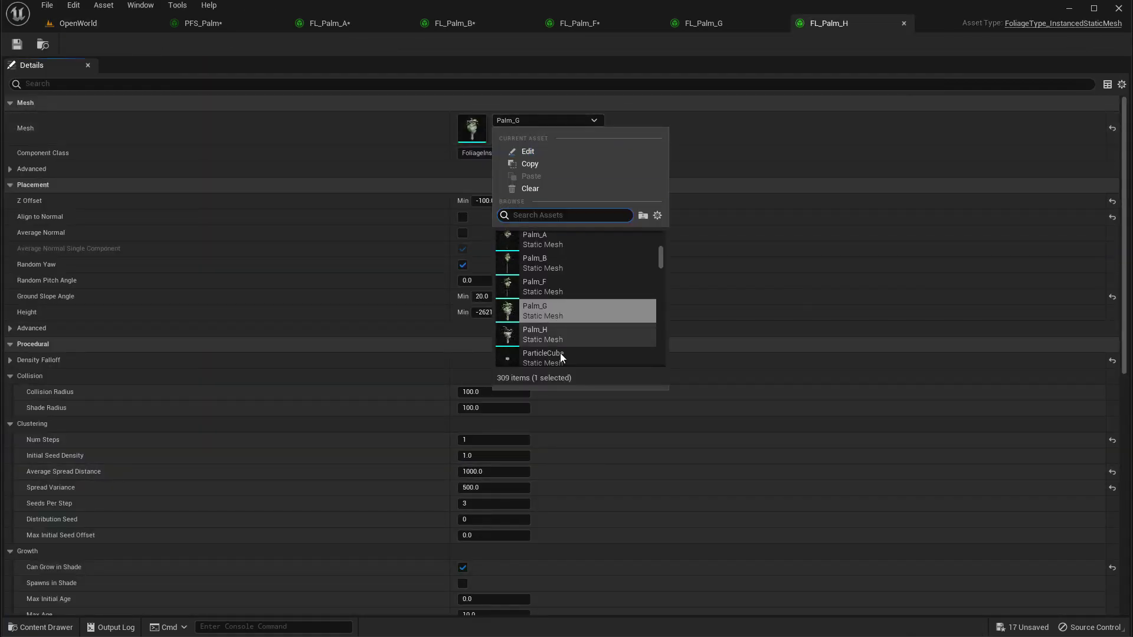
{"action": "left_click", "coordinate": [544, 335]}
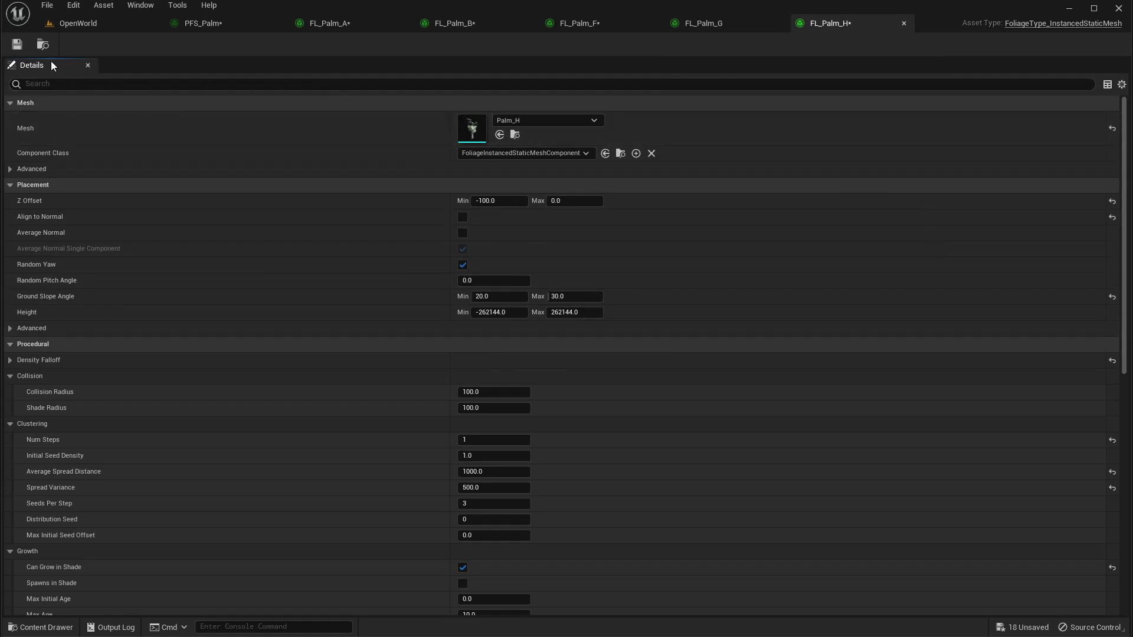
{"action": "left_click", "coordinate": [10, 47]}
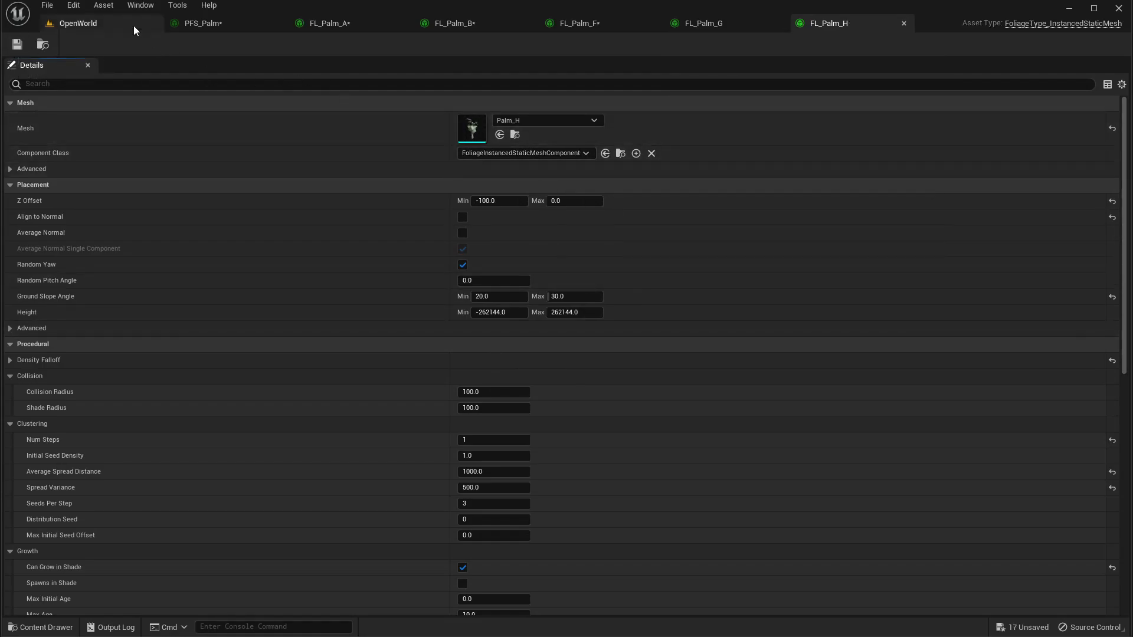
Step: Add a fifth Foliage Types entry to PFS_Palm, assign FL_Palm_H to it and save the spawner
{"action": "left_click", "coordinate": [109, 23]}
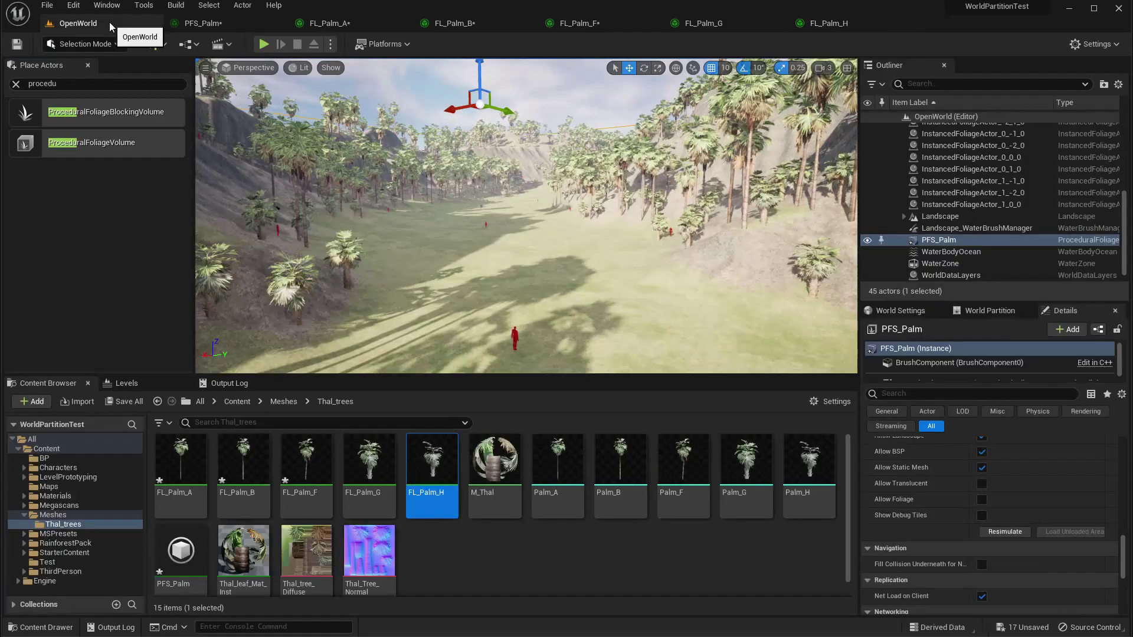
{"action": "left_click", "coordinate": [207, 23]}
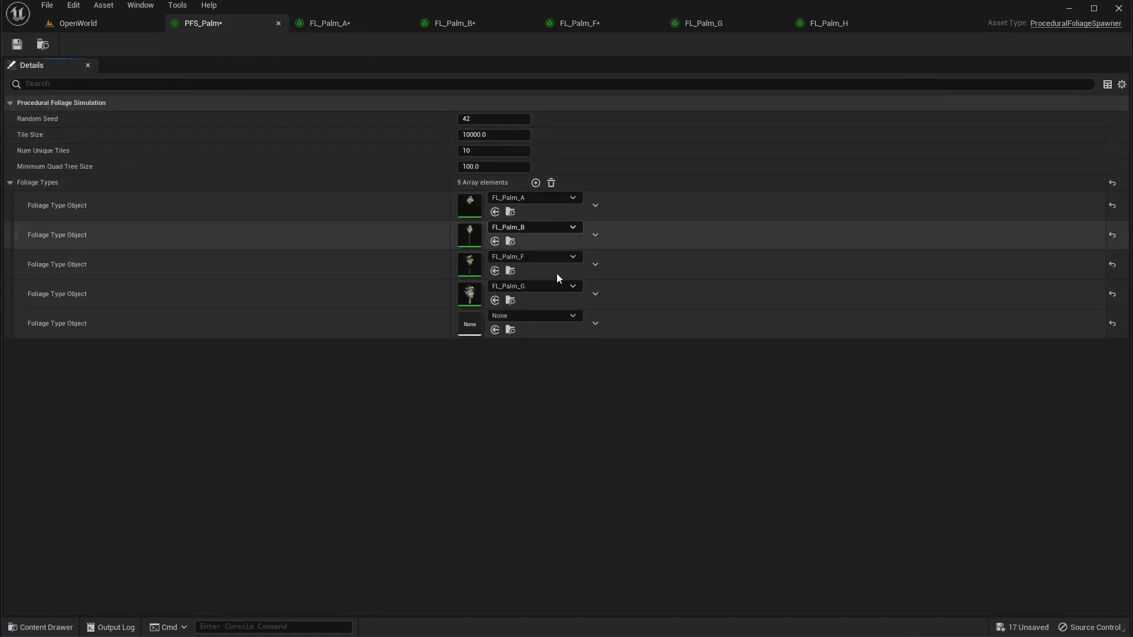
{"action": "left_click", "coordinate": [522, 315]}
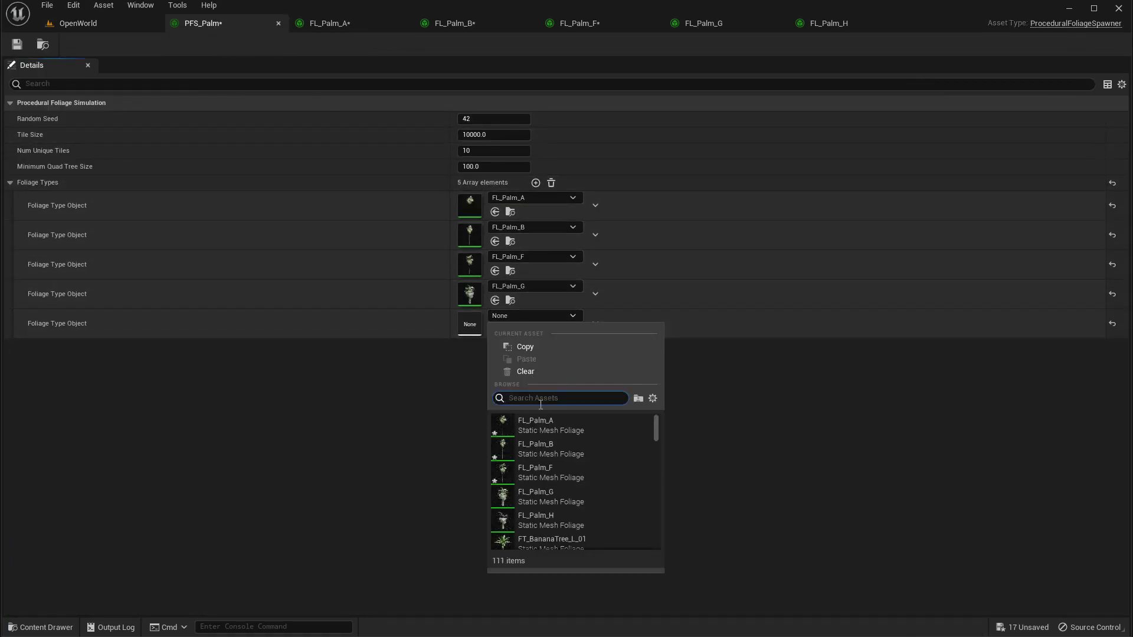
{"action": "left_click", "coordinate": [546, 515]}
Step: Resimulate PFS_Palm with all five palm types and inspect the valley in a full-screen viewport
{"action": "left_click", "coordinate": [77, 24]}
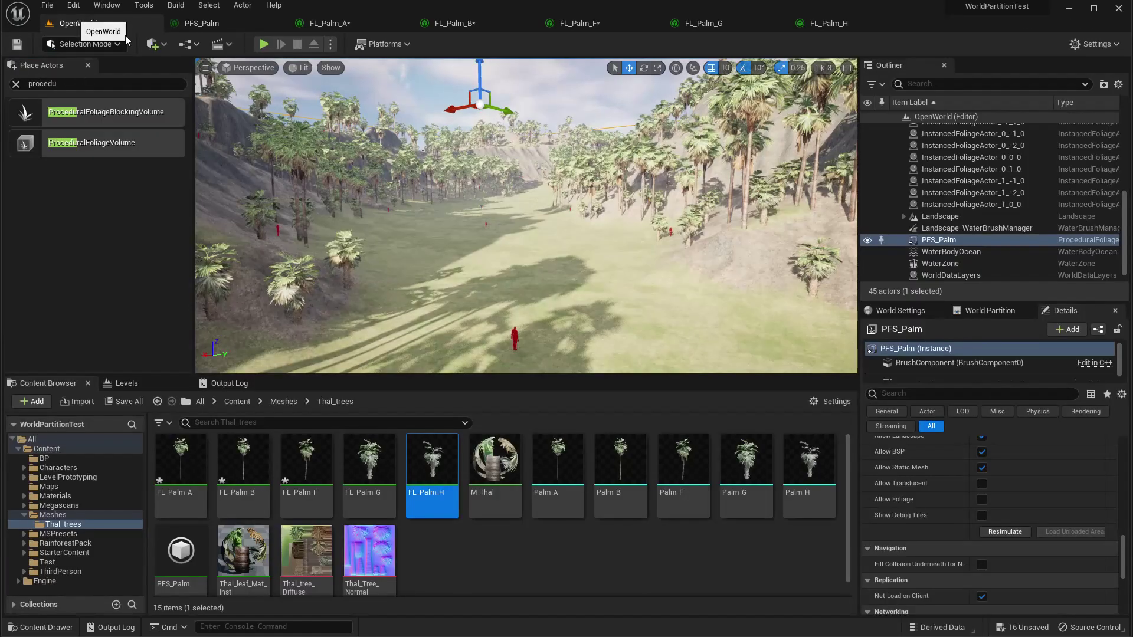
{"action": "left_click", "coordinate": [1006, 536]}
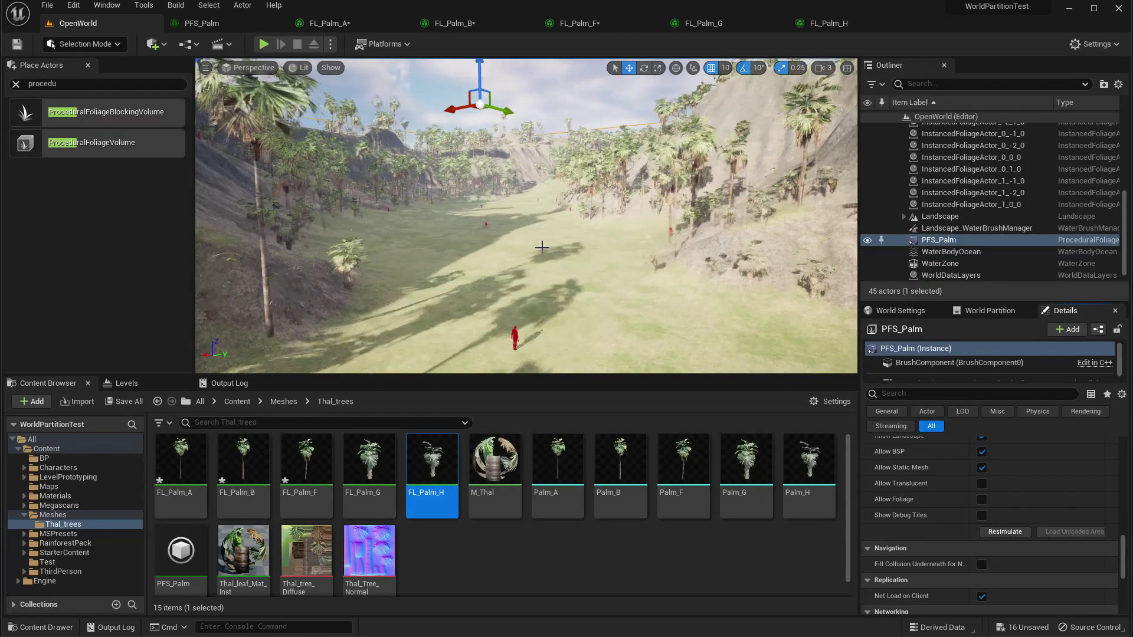
{"action": "mouse_move", "coordinate": [526, 216]}
{"action": "right_mouse_down"}
{"action": "mouse_move", "coordinate": [702, 216]}
{"action": "mouse_move", "coordinate": [313, 215]}
{"action": "mouse_move", "coordinate": [330, 233]}
{"action": "mouse_move", "coordinate": [542, 230]}
{"action": "mouse_move", "coordinate": [531, 265]}
{"action": "mouse_move", "coordinate": [528, 251]}
{"action": "mouse_move", "coordinate": [557, 260]}
{"action": "mouse_move", "coordinate": [563, 245]}
{"action": "mouse_move", "coordinate": [661, 195]}
{"action": "mouse_move", "coordinate": [525, 195]}
{"action": "right_mouse_up"}
{"action": "key", "text": "F11"}
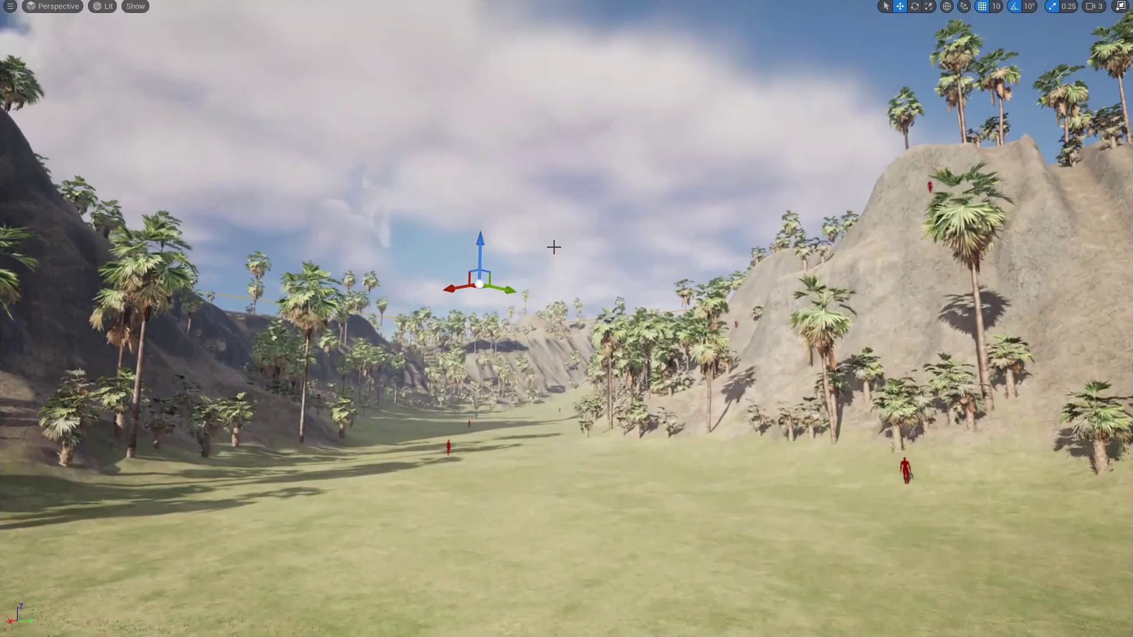
Step: Fly along the valley and up to the palm groves to examine their density, then leave the full-screen viewport
{"action": "right_click_drag", "start_coordinate": [555, 247], "coordinate": [578, 261]}
{"action": "key", "text": "w"}
{"action": "key", "text": "a"}
{"action": "key", "text": "d"}
{"action": "key", "text": "w"}
{"action": "key", "text": "e"}
{"action": "key", "text": "w"}
{"action": "key", "text": "w"}
{"action": "key", "text": "F11"}
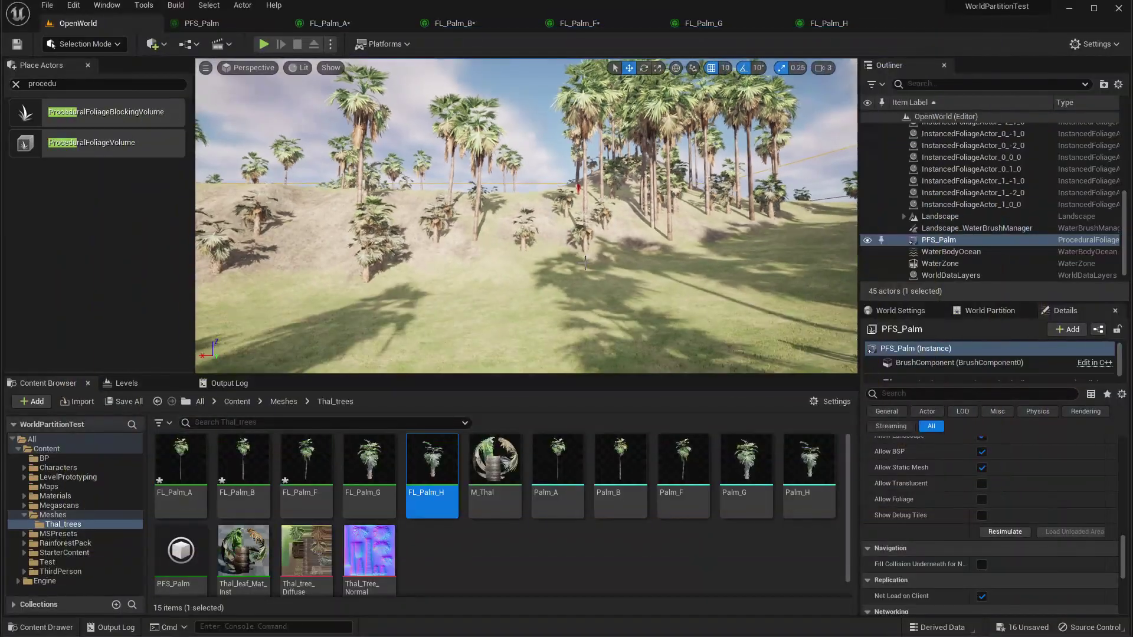
Step: Set FL_Palm_F's Initial Seed Density to 1.5 and save the foliage type
{"action": "left_click", "coordinate": [582, 24]}
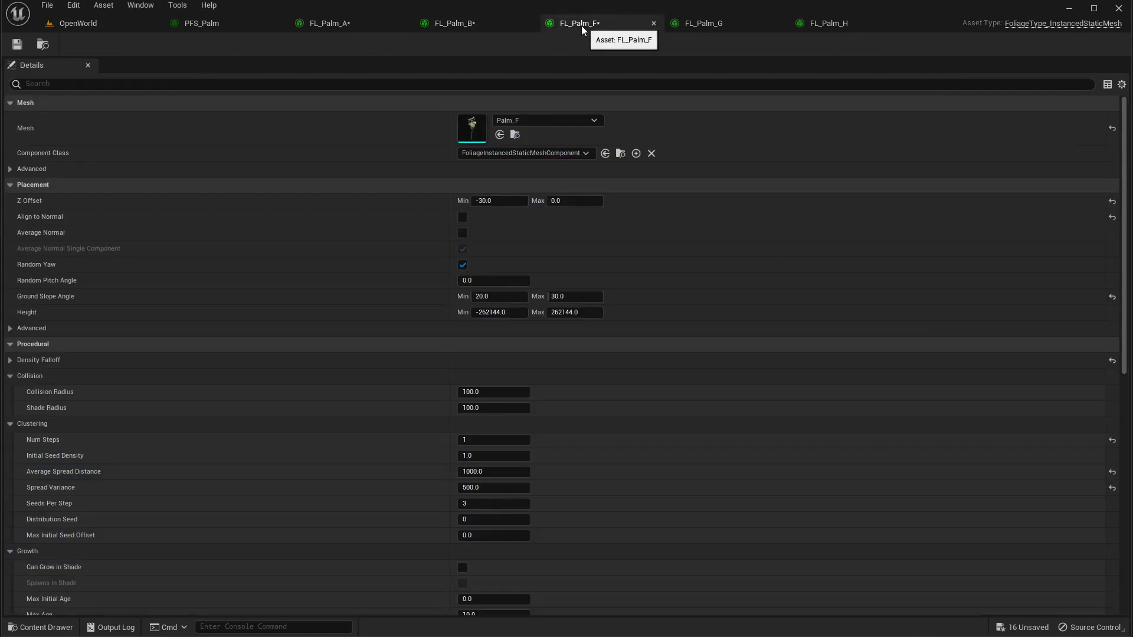
{"action": "left_click", "coordinate": [495, 456]}
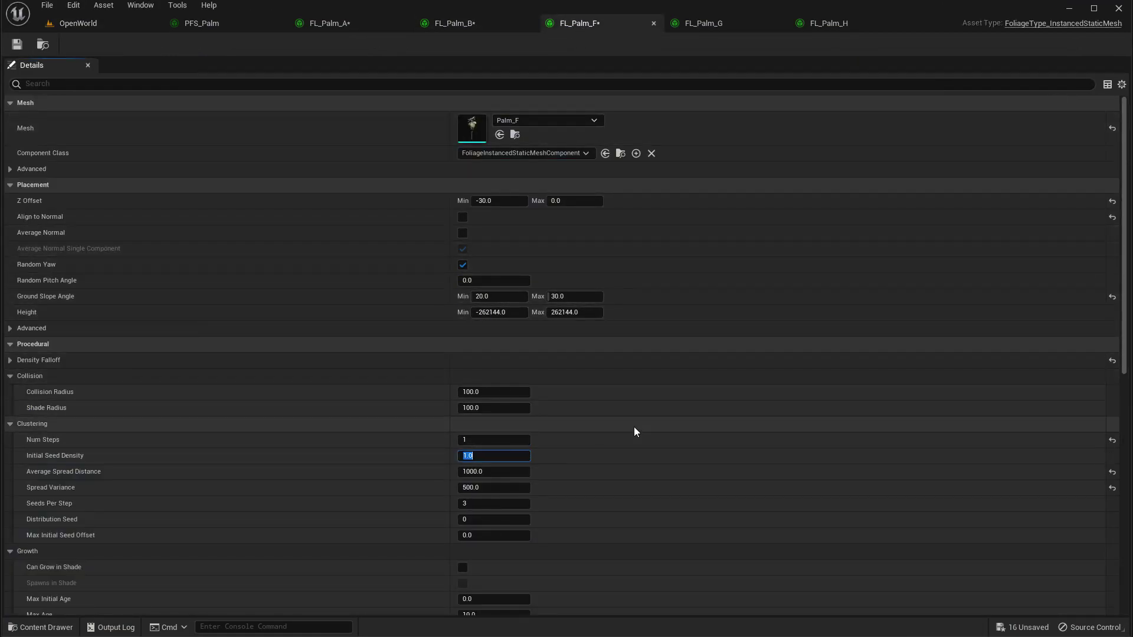
{"action": "type", "text": "1.5"}
{"action": "key", "text": "Return"}
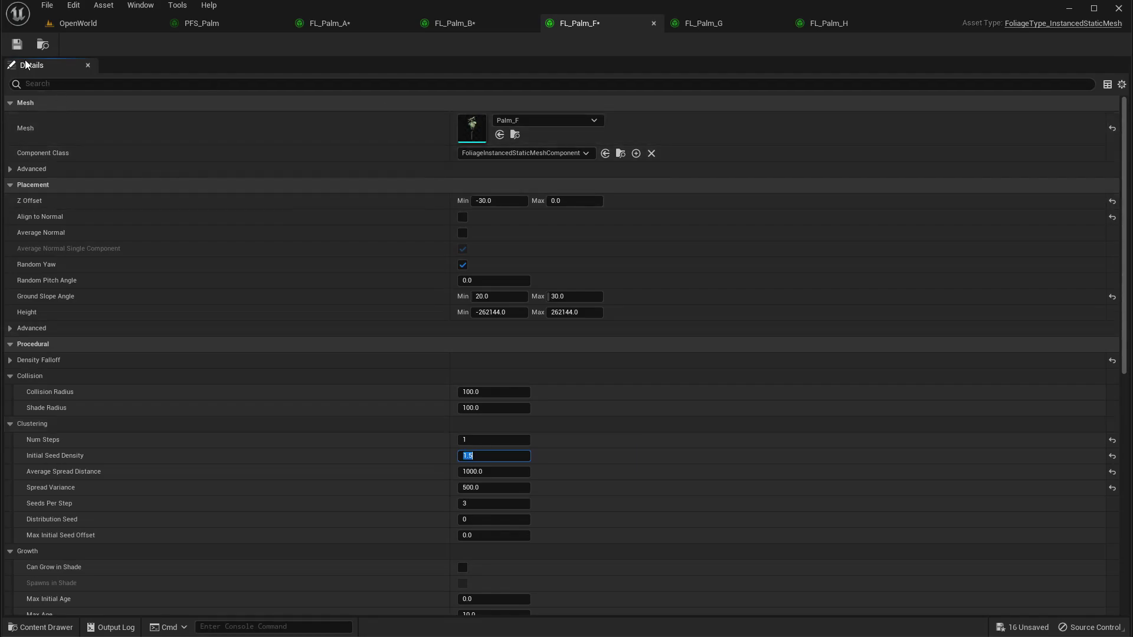
{"action": "left_click", "coordinate": [16, 45]}
Step: Resimulate PFS_Palm in the OpenWorld level and look over the palms on the hillside
{"action": "left_click", "coordinate": [74, 23]}
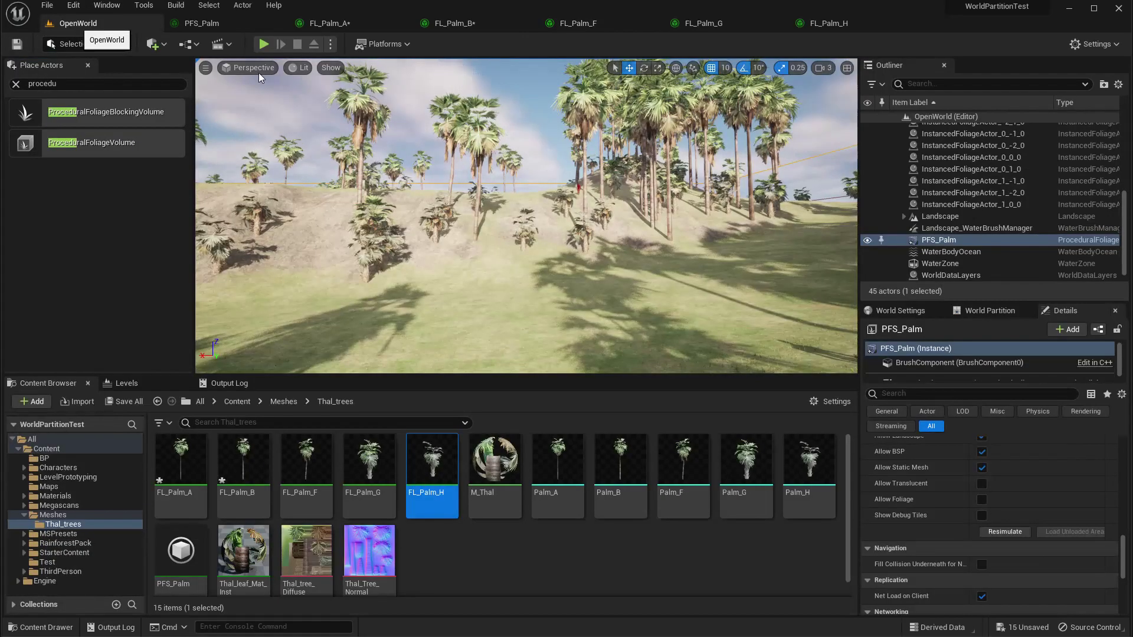
{"action": "left_click", "coordinate": [1005, 532]}
{"action": "right_click_drag", "start_coordinate": [526, 216], "coordinate": [630, 256]}
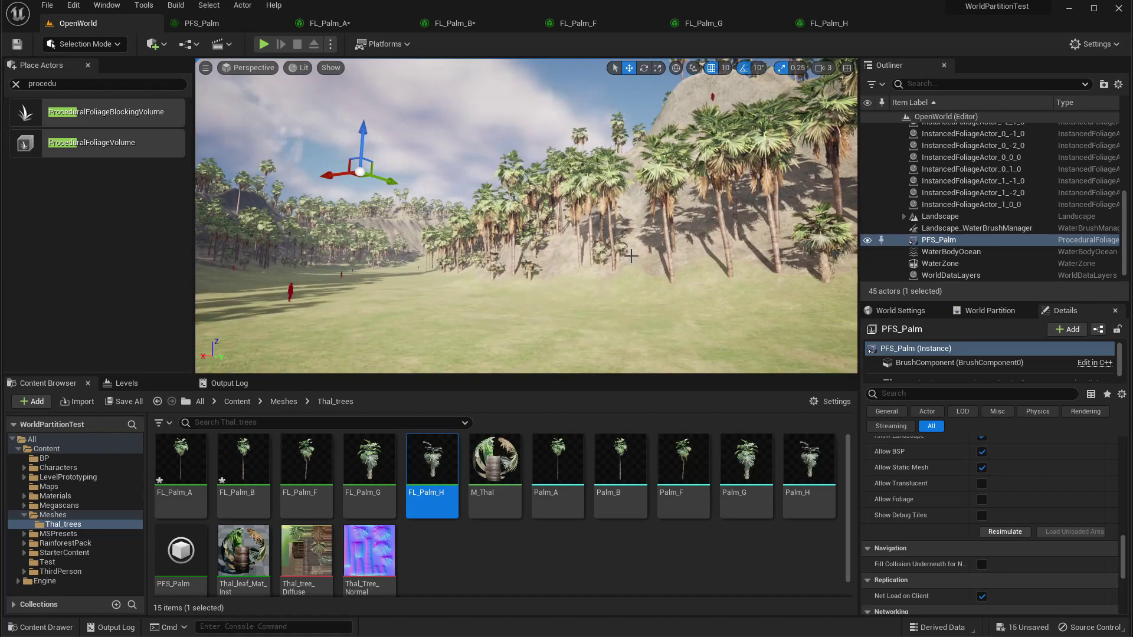
Step: Play the level full screen and run the character around the valley to examine the palm distribution, then stop playing
{"action": "key", "text": "F11"}
{"action": "key", "text": "alt+p"}
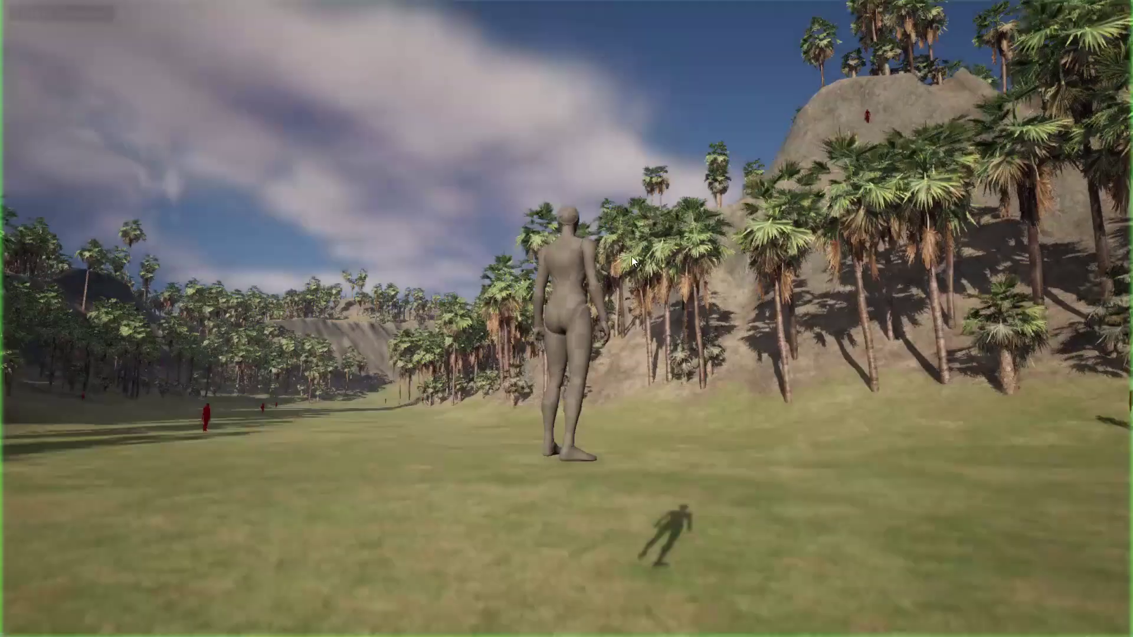
{"action": "key", "text": "w"}
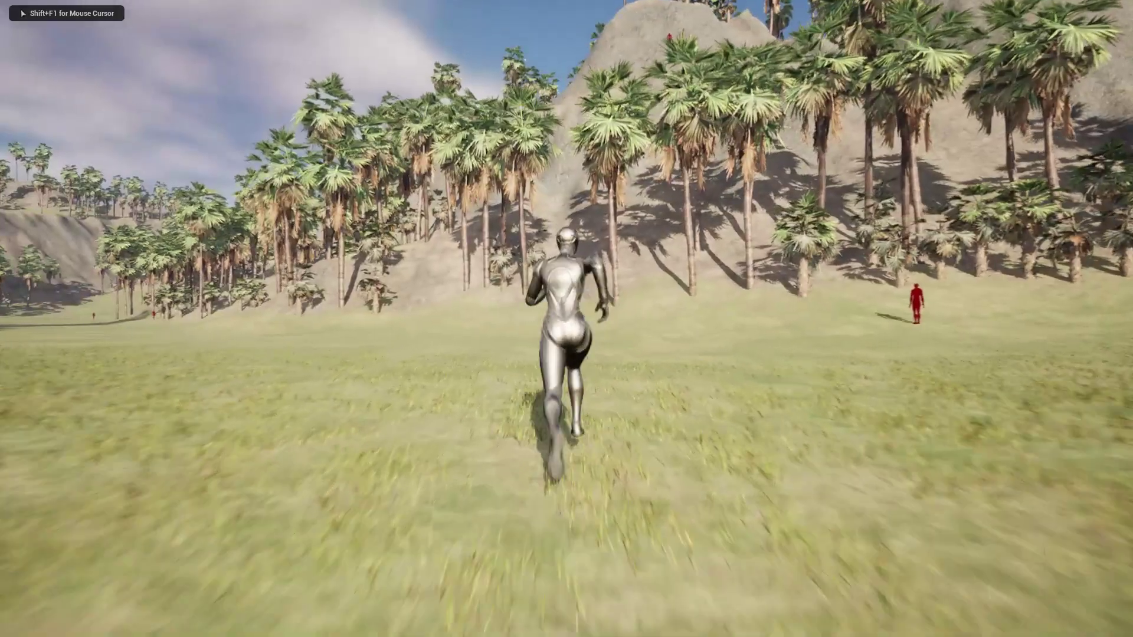
{"action": "key", "text": "a"}
{"action": "key", "text": "w"}
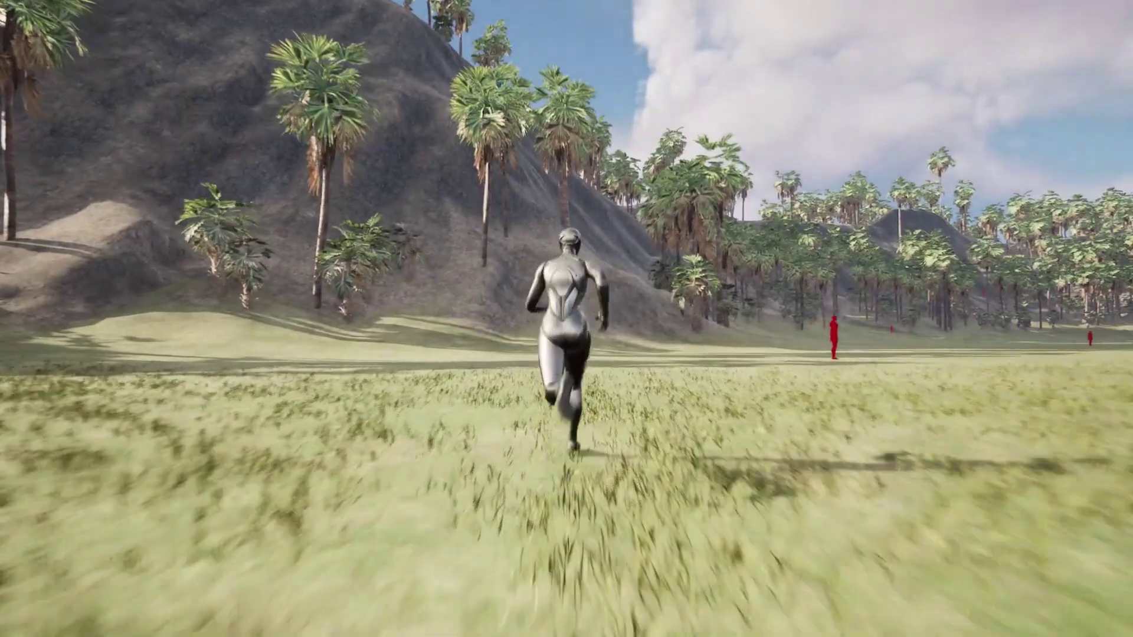
{"action": "key", "text": "d"}
{"action": "key", "text": "w"}
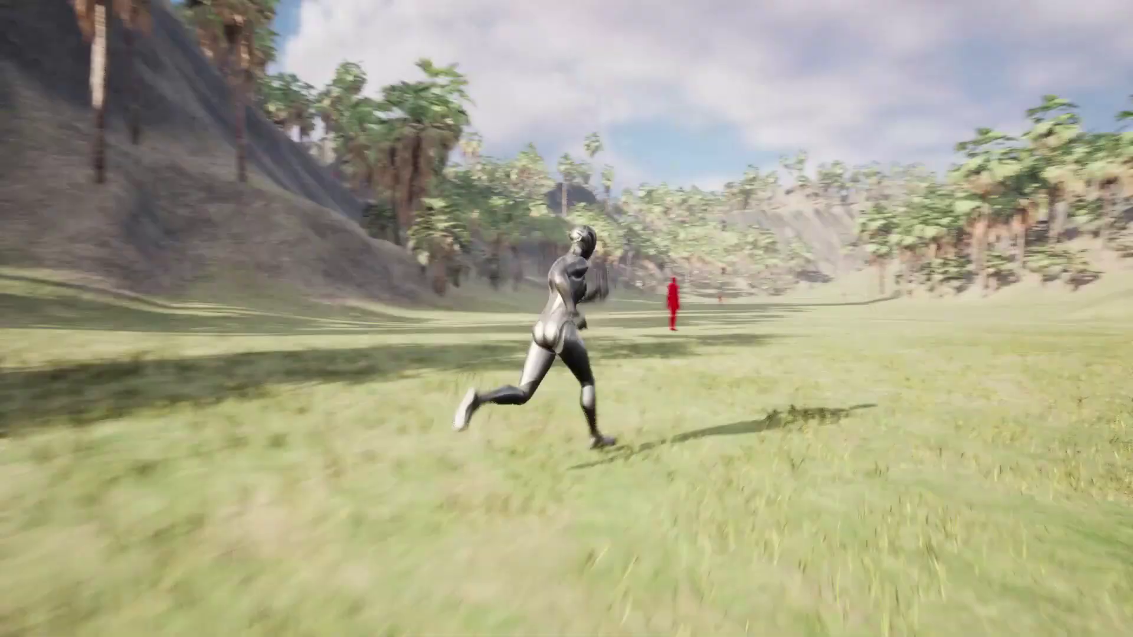
{"action": "key", "text": "a"}
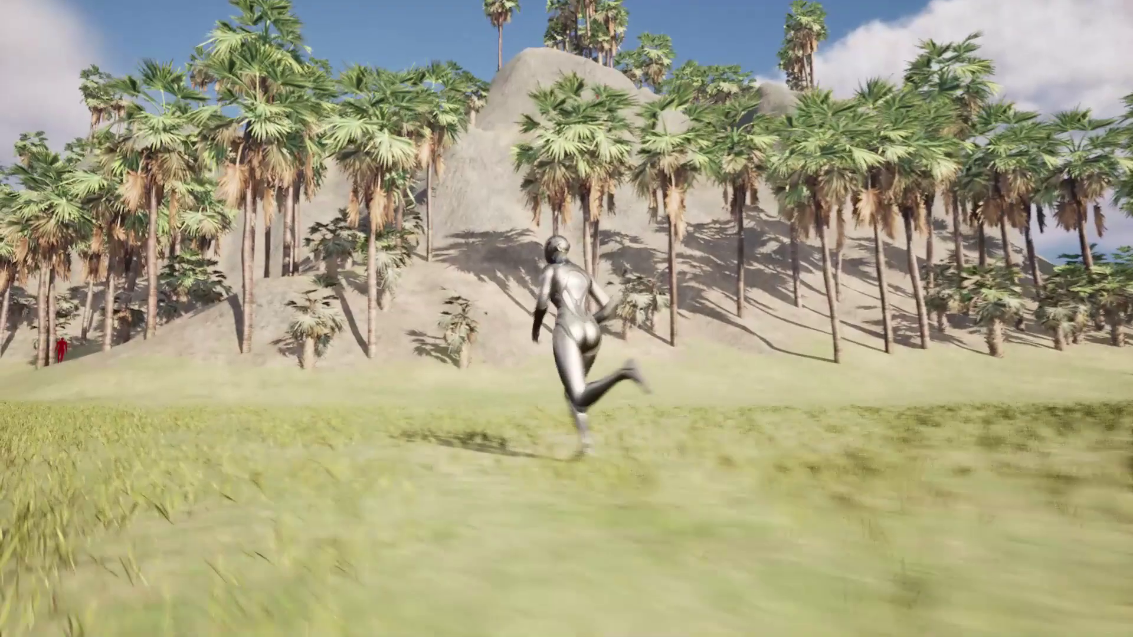
{"action": "key", "text": "w"}
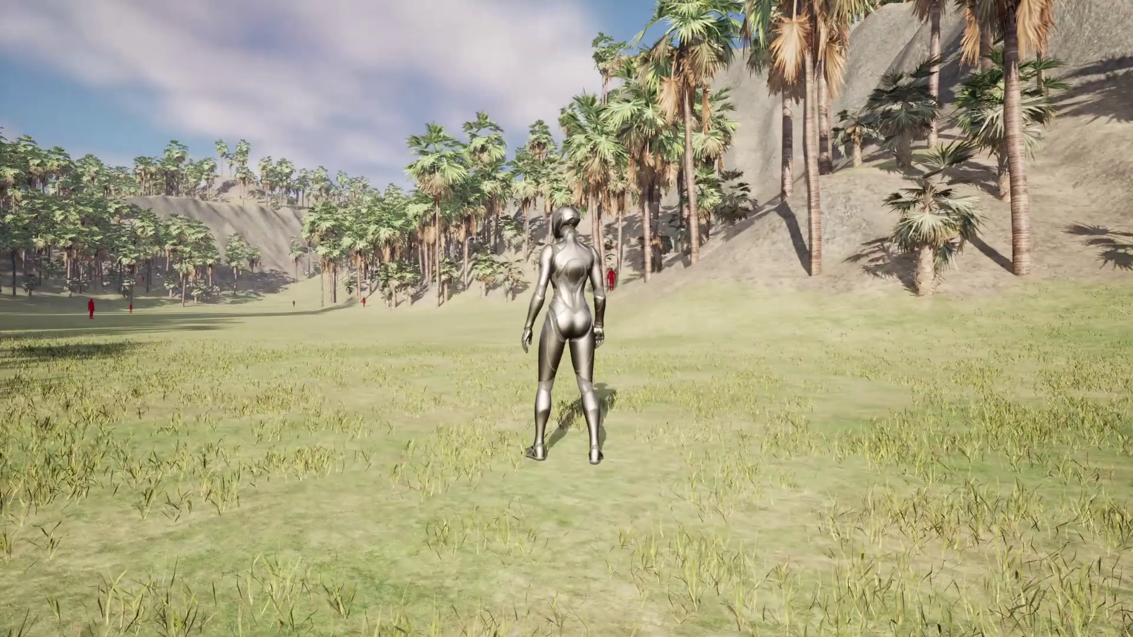
{"action": "key", "text": "Escape"}
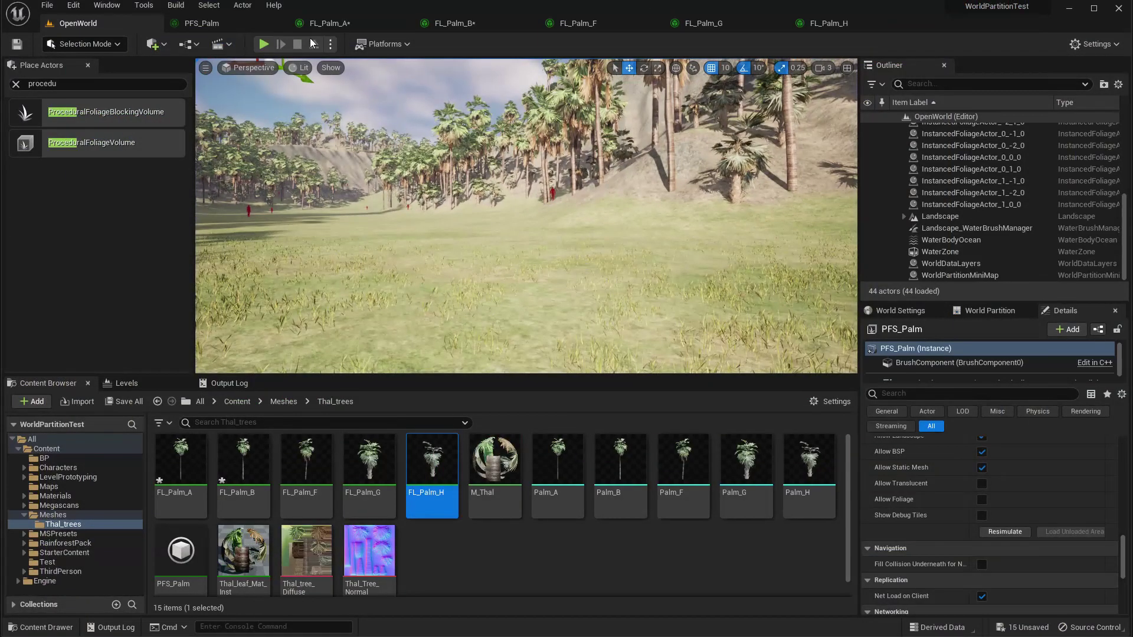
Step: Review the settings of FL_Palm_G, FL_Palm_A and FL_Palm_B, and return FL_Palm_F's Initial Seed Density to 1.0
{"action": "left_click", "coordinate": [709, 23]}
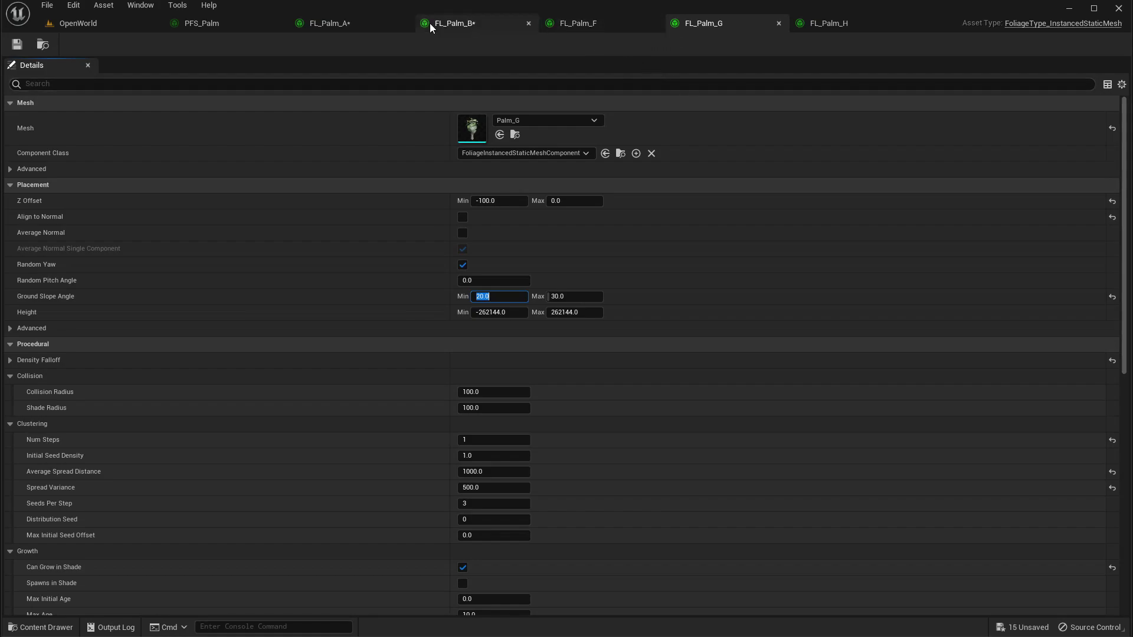
{"action": "left_click", "coordinate": [323, 23]}
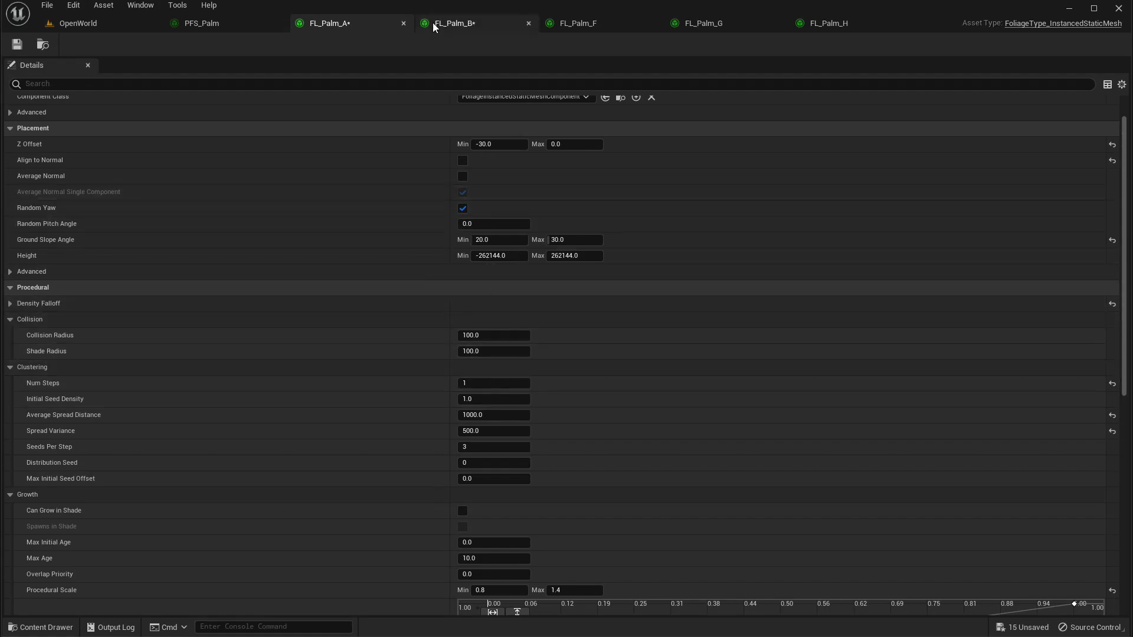
{"action": "left_click", "coordinate": [463, 26]}
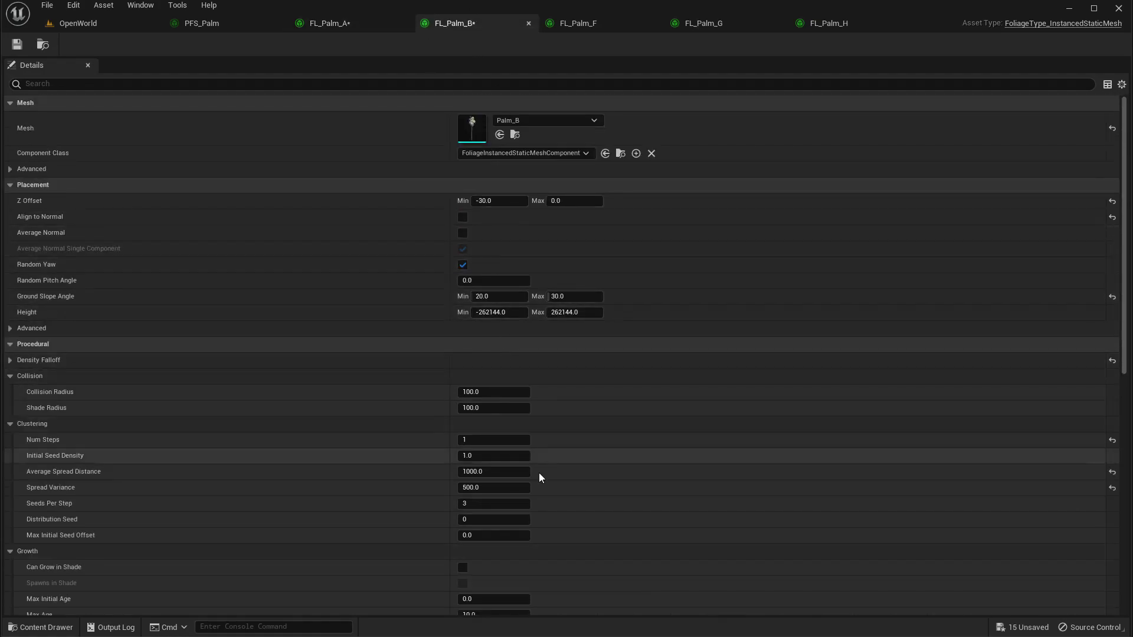
{"action": "left_click", "coordinate": [584, 24]}
{"action": "left_click_drag", "start_coordinate": [479, 456], "coordinate": [487, 457]}
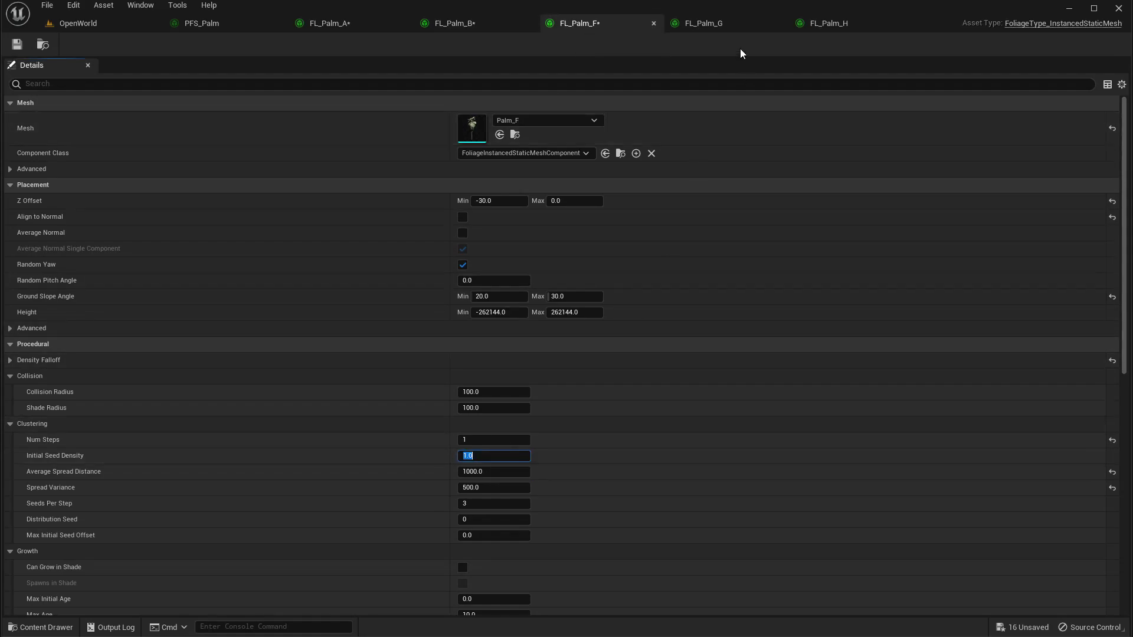
Step: Set the Ground Slope Angle of FL_Palm_G and FL_Palm_H to Min 15 and Max 25, and save FL_Palm_H
{"action": "left_click", "coordinate": [487, 297]}
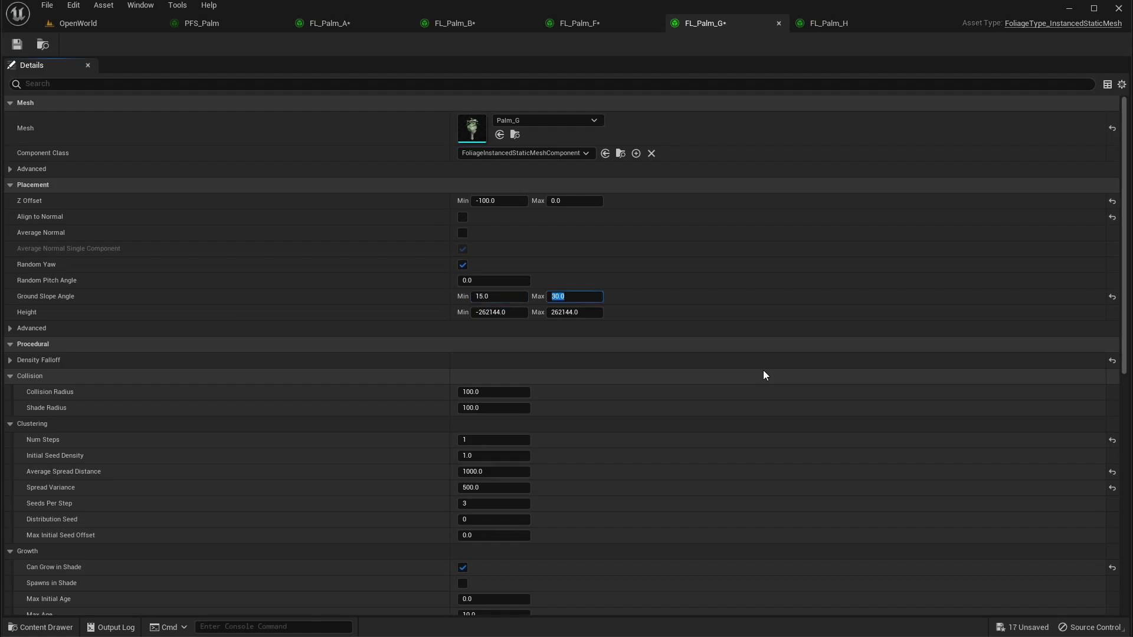
{"action": "left_click", "coordinate": [838, 24]}
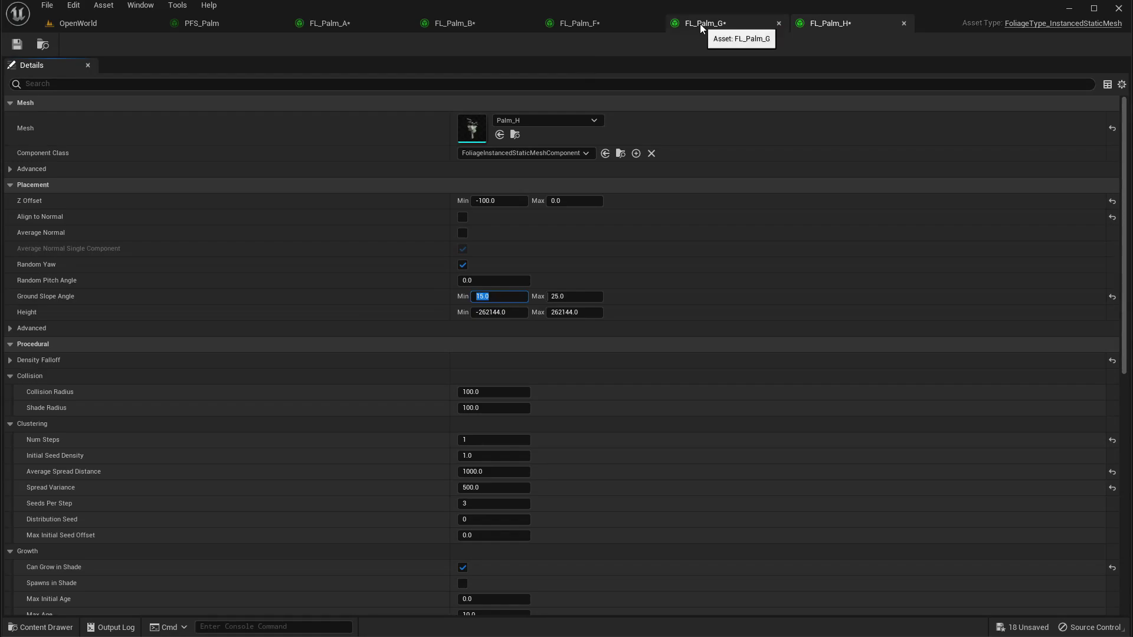
{"action": "left_click", "coordinate": [12, 46]}
Step: Resimulate PFS_Palm with the changed slope ranges and look around the hillsides
{"action": "left_click", "coordinate": [98, 22]}
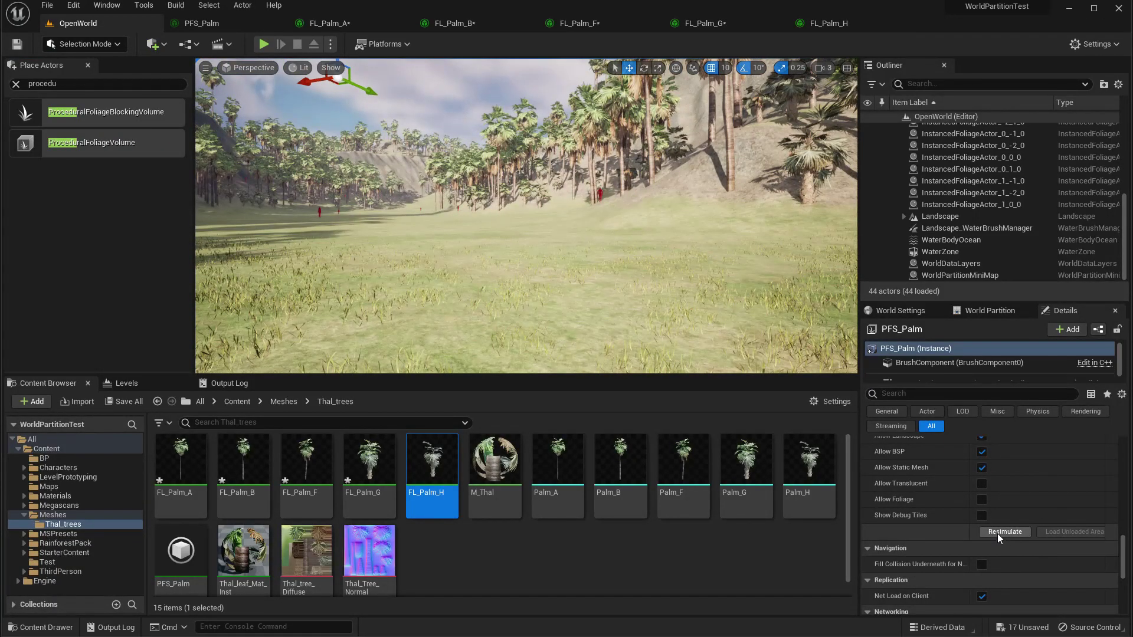
{"action": "right_click_drag", "start_coordinate": [524, 244], "coordinate": [596, 218]}
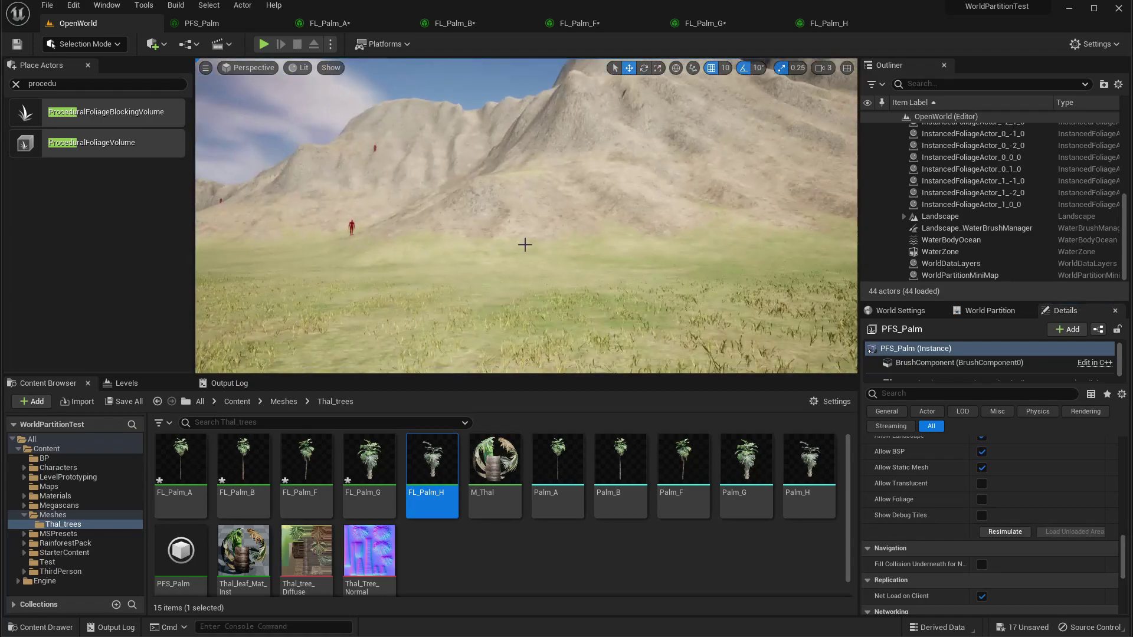
{"action": "right_click_drag", "start_coordinate": [525, 246], "coordinate": [515, 248]}
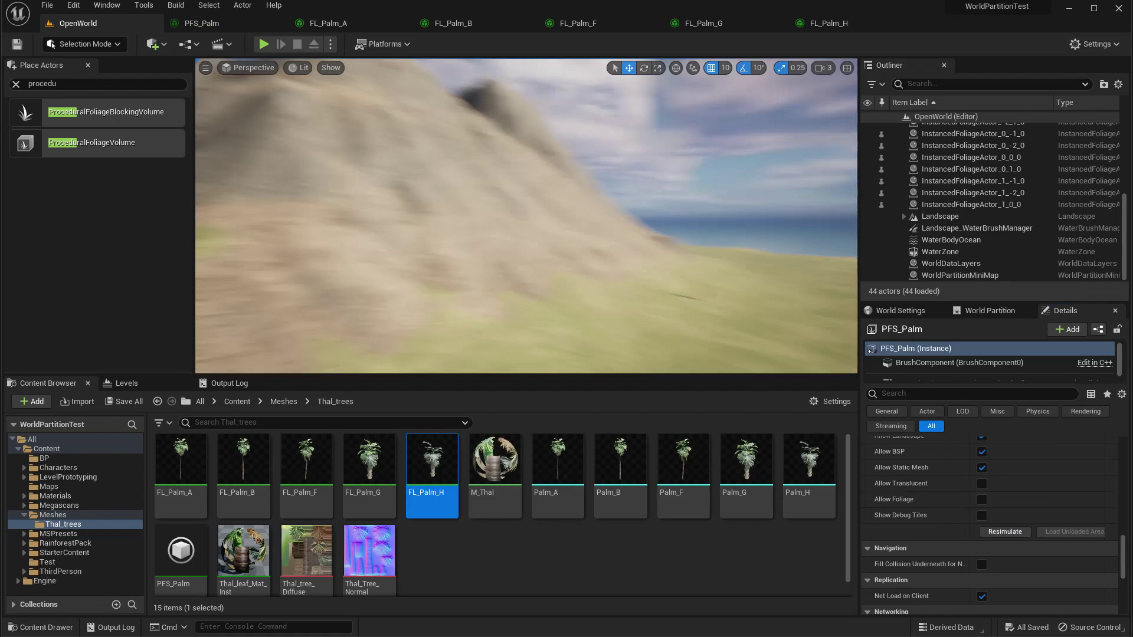
Step: Set FL_Palm_G's minimum Ground Slope Angle to 20, save it, and open FL_Palm_H's minimum slope value for editing
{"action": "left_click", "coordinate": [705, 24]}
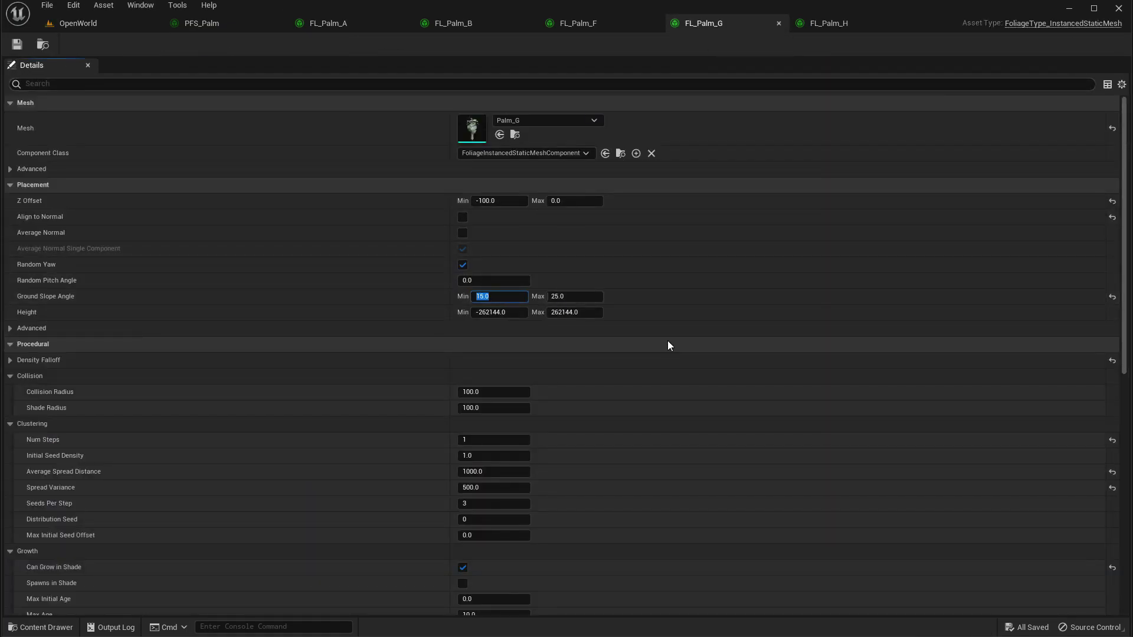
{"action": "type", "text": "20"}
{"action": "key", "text": "Tab"}
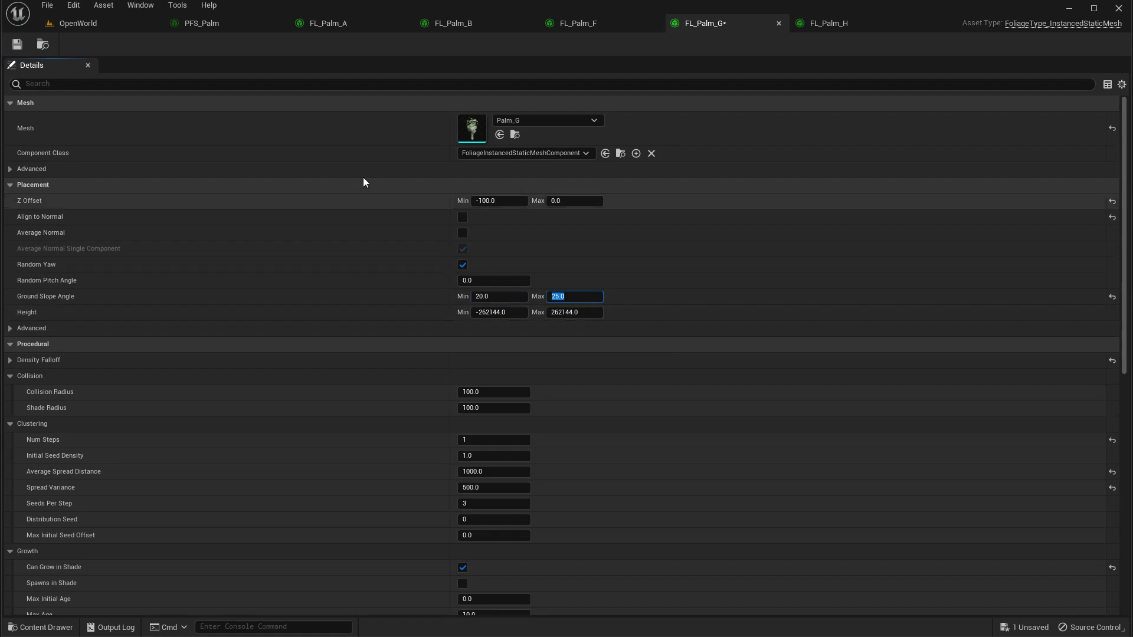
{"action": "left_click", "coordinate": [16, 44]}
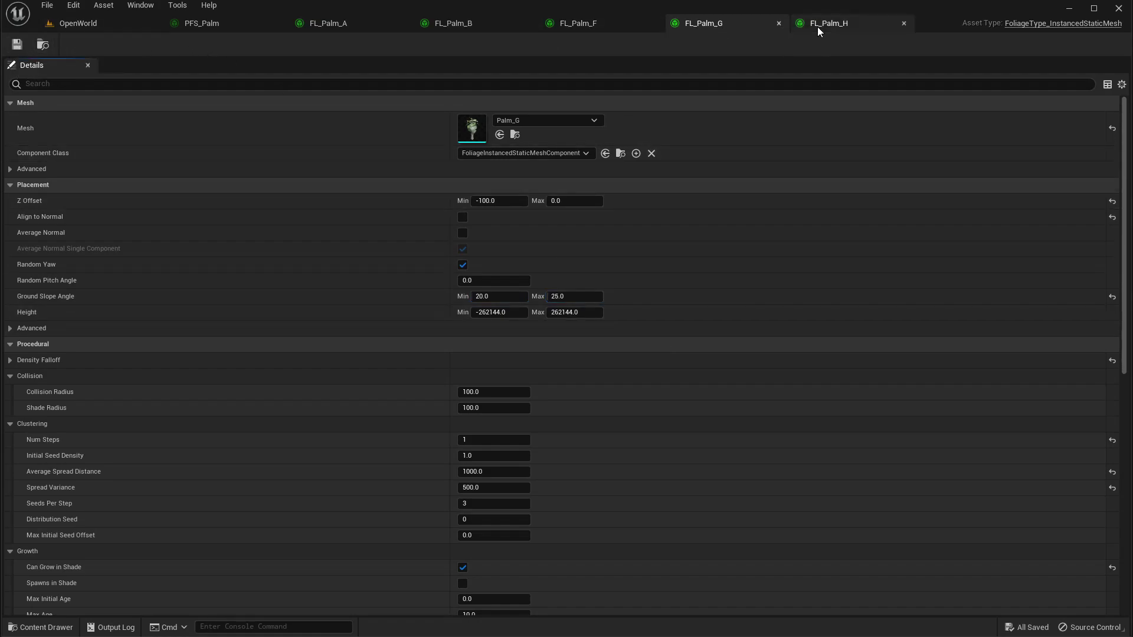
{"action": "left_click", "coordinate": [495, 296]}
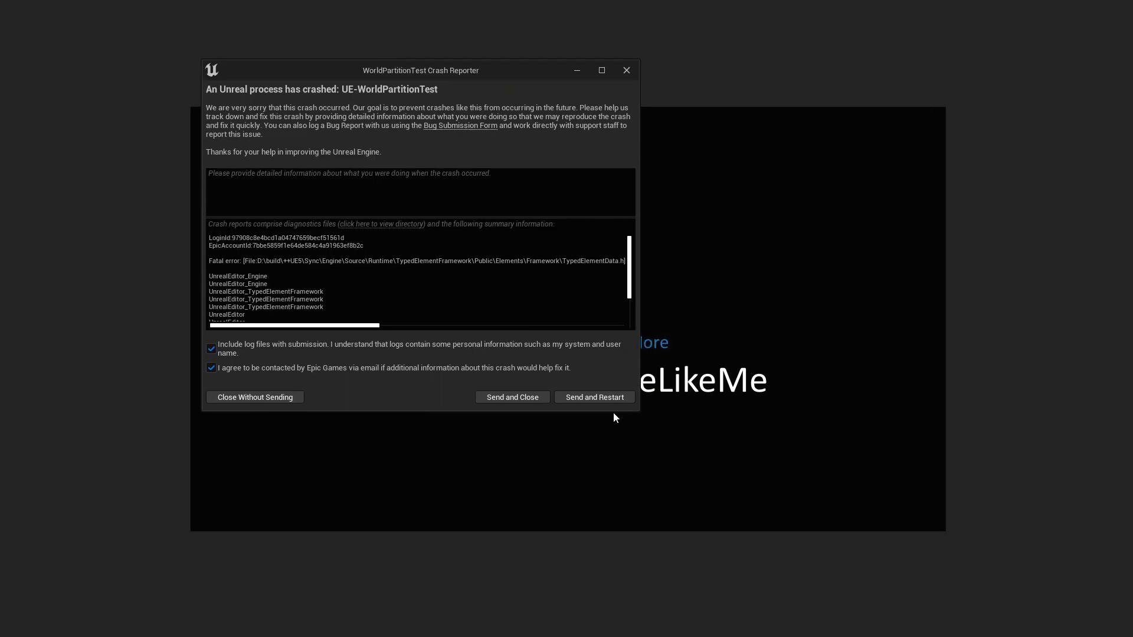
Step: Send the crash report, restart the editor and inspect the valley's palms in a full-screen viewport
{"action": "left_click", "coordinate": [595, 402]}
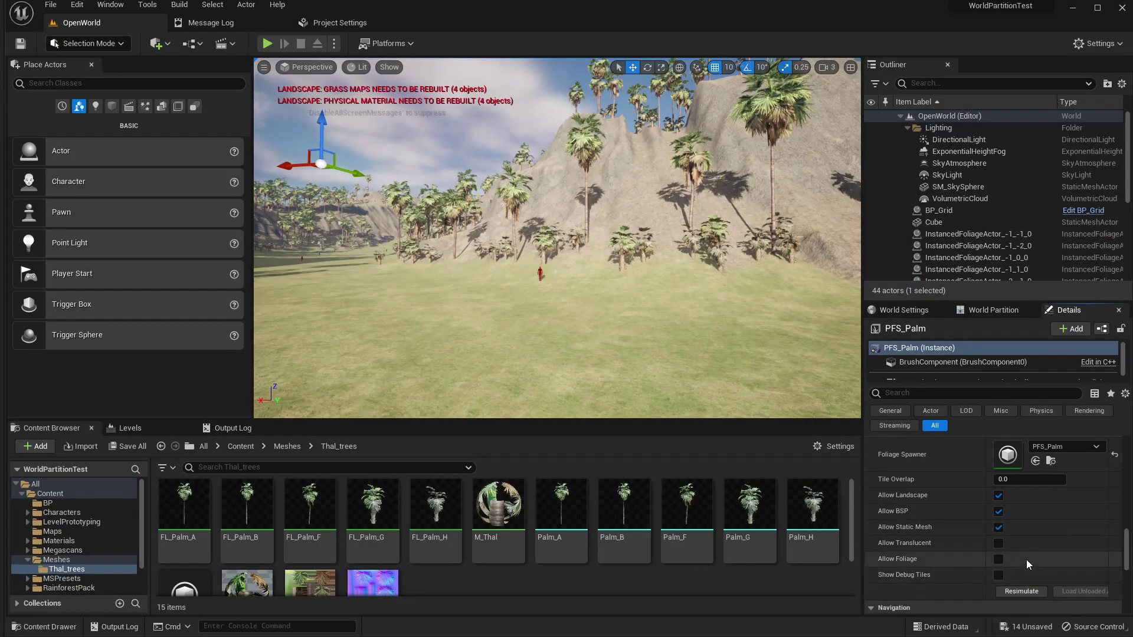
{"action": "right_click_drag", "start_coordinate": [517, 271], "coordinate": [541, 262]}
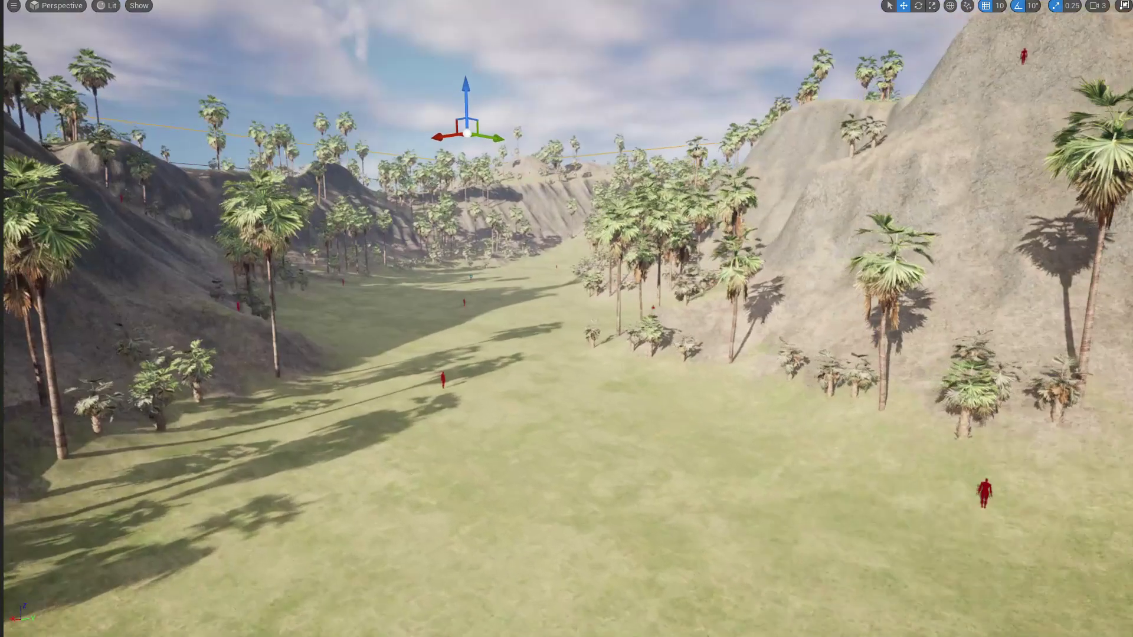
{"action": "key", "text": "F11"}
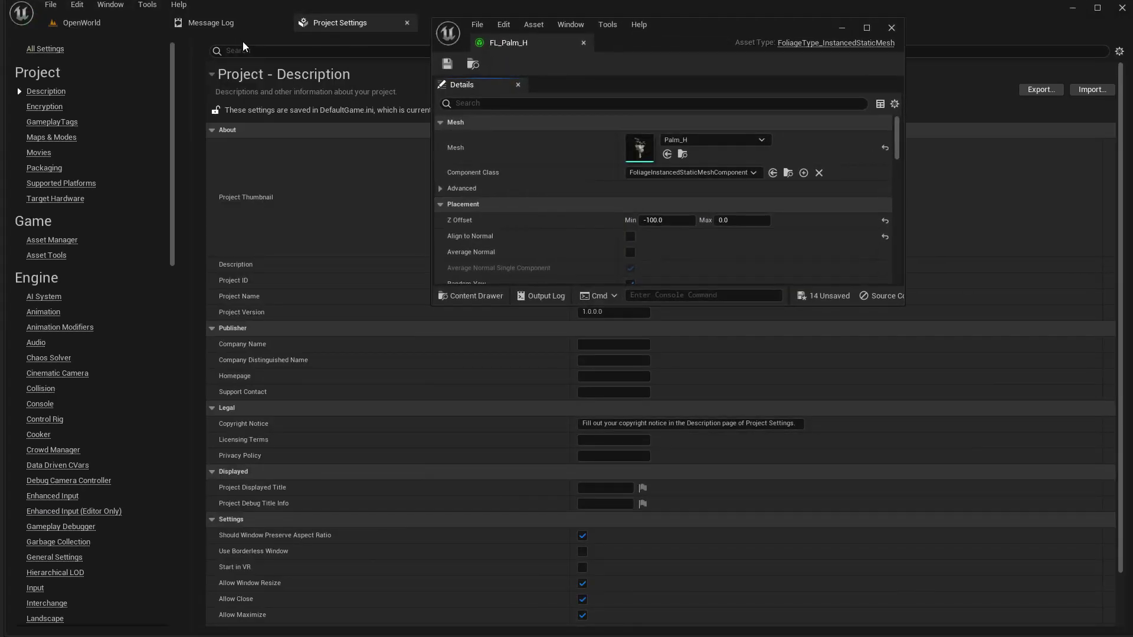
Step: Close the Message Log and Project Settings, and dock the floating FL_Palm_H editor in the main window
{"action": "left_click", "coordinate": [281, 23]}
{"action": "left_click", "coordinate": [282, 23]}
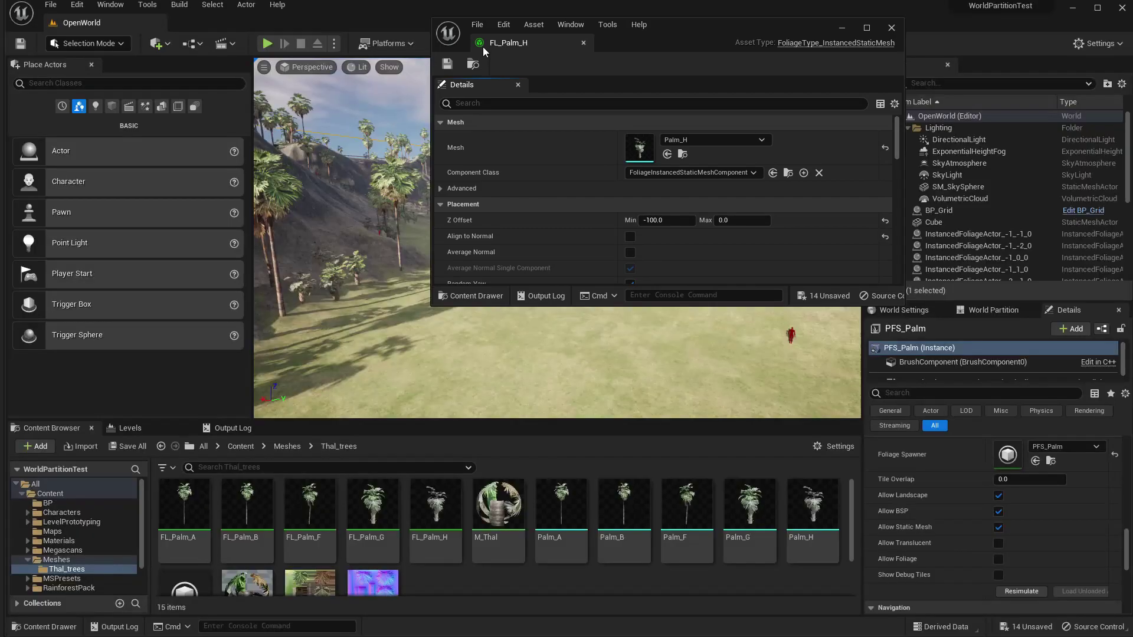
{"action": "left_click_drag", "start_coordinate": [504, 45], "coordinate": [329, 23]}
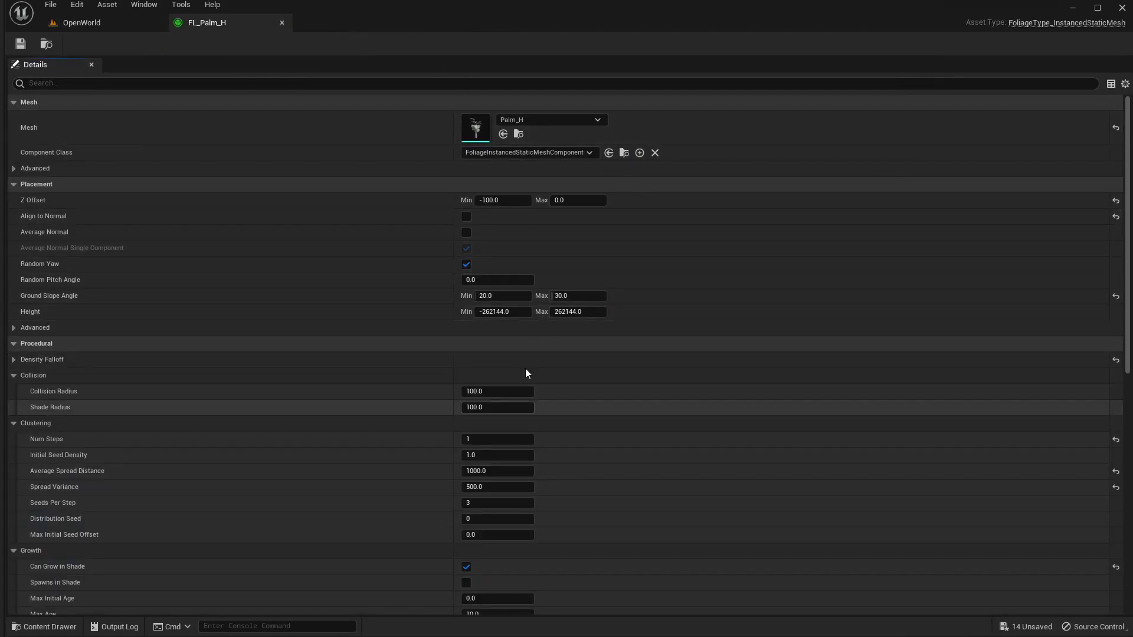
Step: Set FL_Palm_H's Ground Slope Angle to Min 15 and Max 25
{"action": "left_click", "coordinate": [502, 296]}
{"action": "type", "text": "15"}
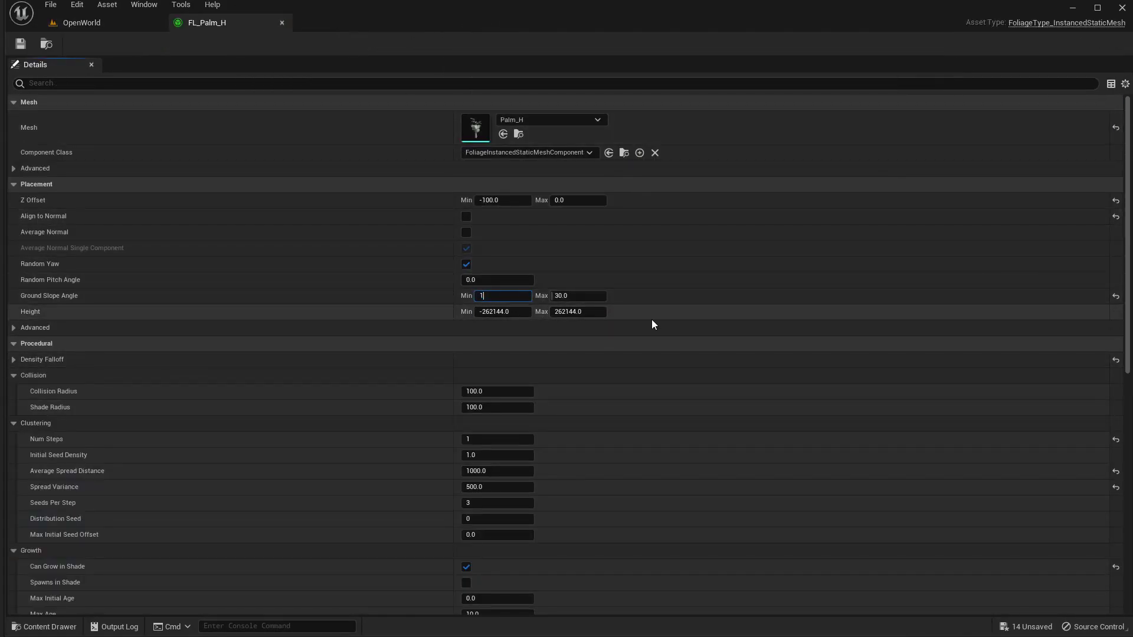
{"action": "key", "text": "Tab"}
{"action": "type", "text": "25"}
{"action": "key", "text": "Return"}
Step: Open FL_Palm_G, set its Ground Slope Angle to Min 25 and Max 35, and save it
{"action": "left_click", "coordinate": [111, 24]}
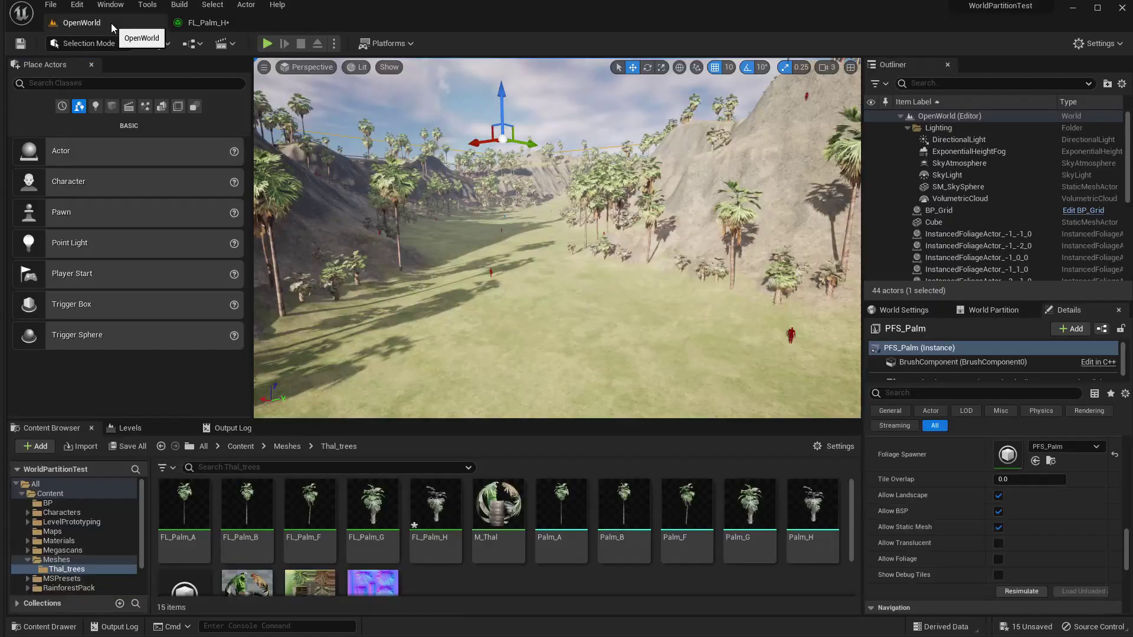
{"action": "double_click", "coordinate": [394, 523]}
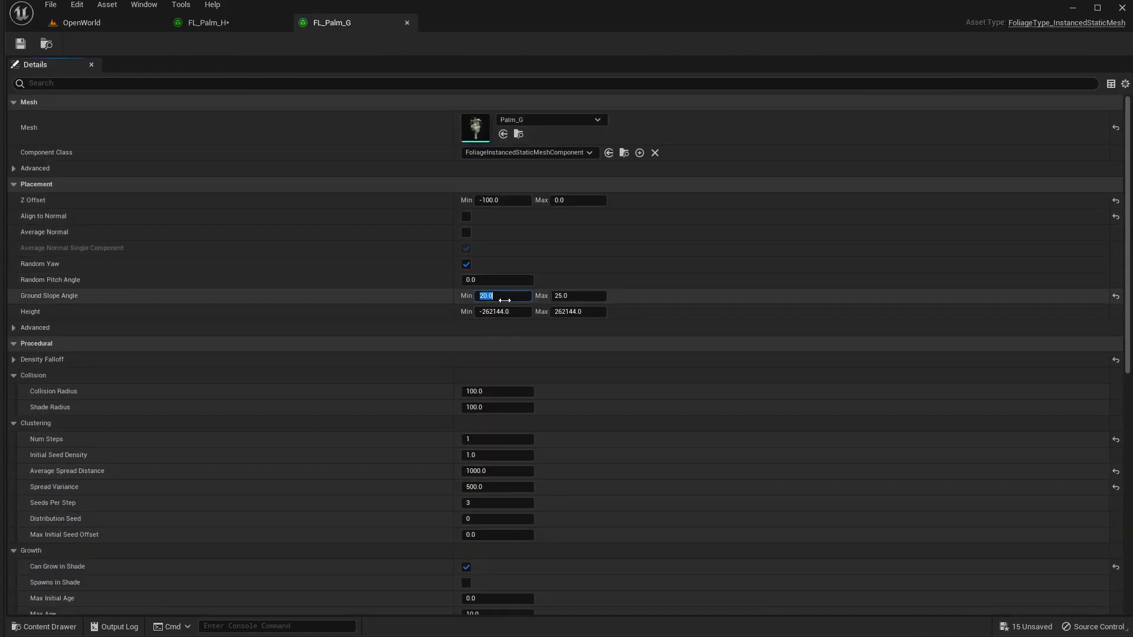
{"action": "type", "text": "25"}
{"action": "key", "text": "Tab"}
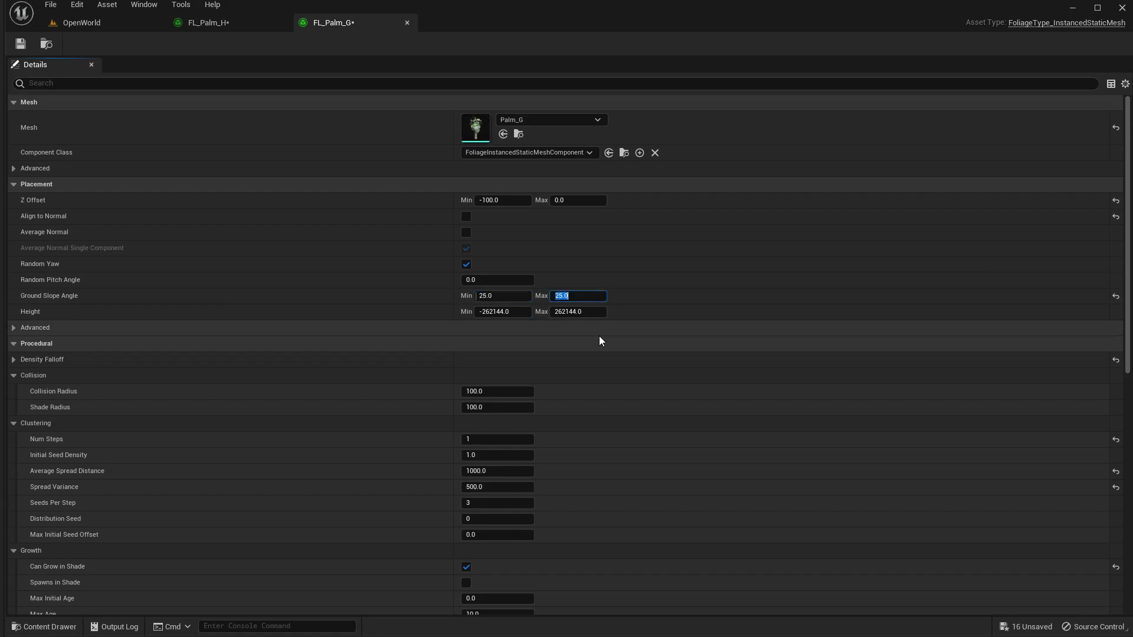
{"action": "type", "text": "35"}
{"action": "key", "text": "Return"}
Step: Return to the OpenWorld level, resimulate PFS_Palm and inspect the palms around the rocky hill
{"action": "left_click", "coordinate": [81, 24]}
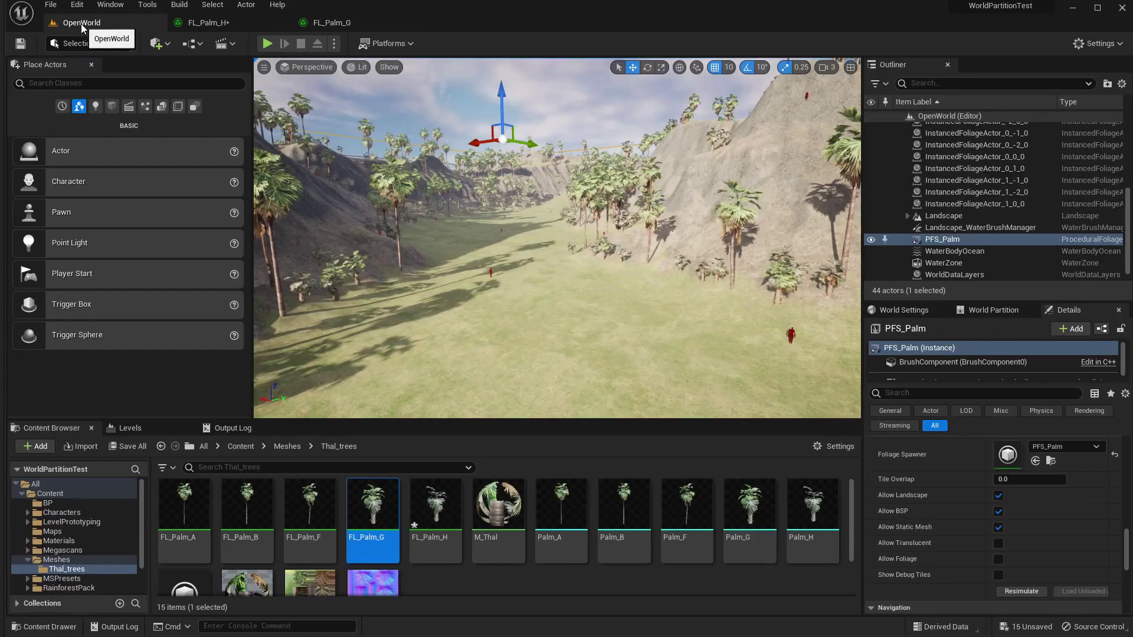
{"action": "right_click_drag", "start_coordinate": [557, 238], "coordinate": [506, 234]}
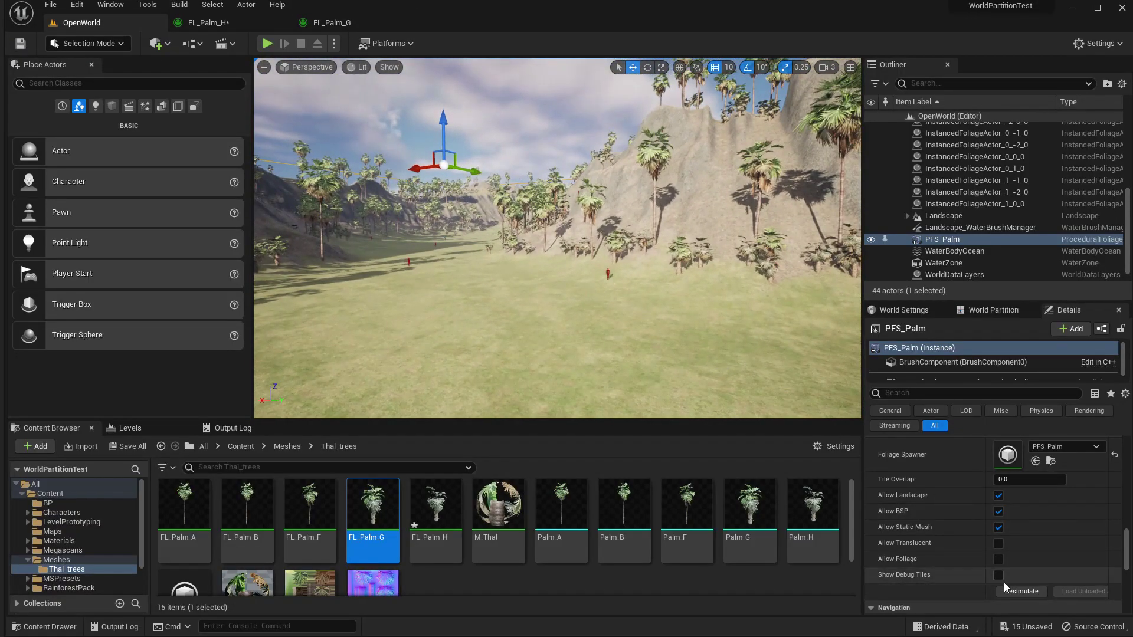
{"action": "right_click_drag", "start_coordinate": [710, 321], "coordinate": [581, 313]}
{"action": "key", "text": "w"}
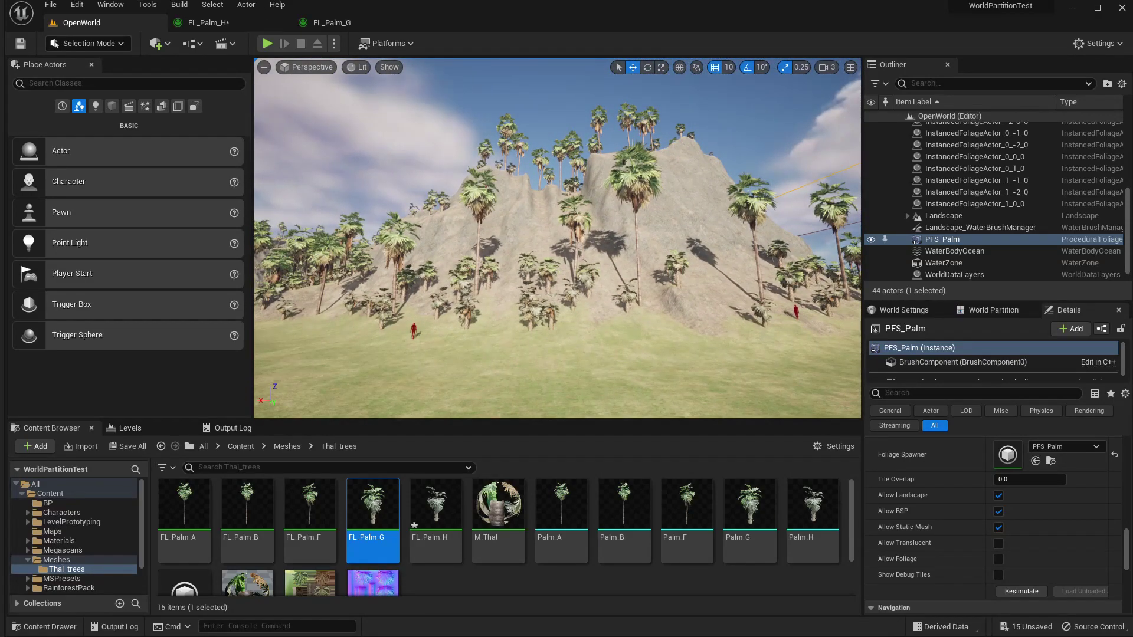
Step: Open FL_Palm_F, set its Initial Seed Density to 1.5 and save it
{"action": "left_click", "coordinate": [235, 24]}
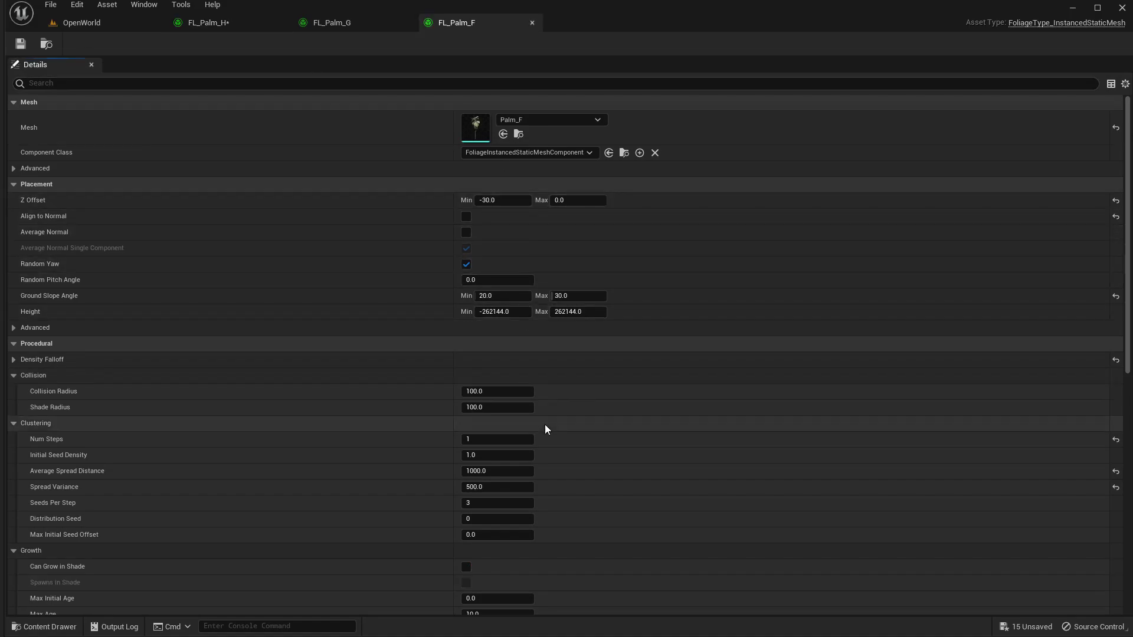
{"action": "left_click", "coordinate": [505, 454]}
{"action": "type", "text": "1.5"}
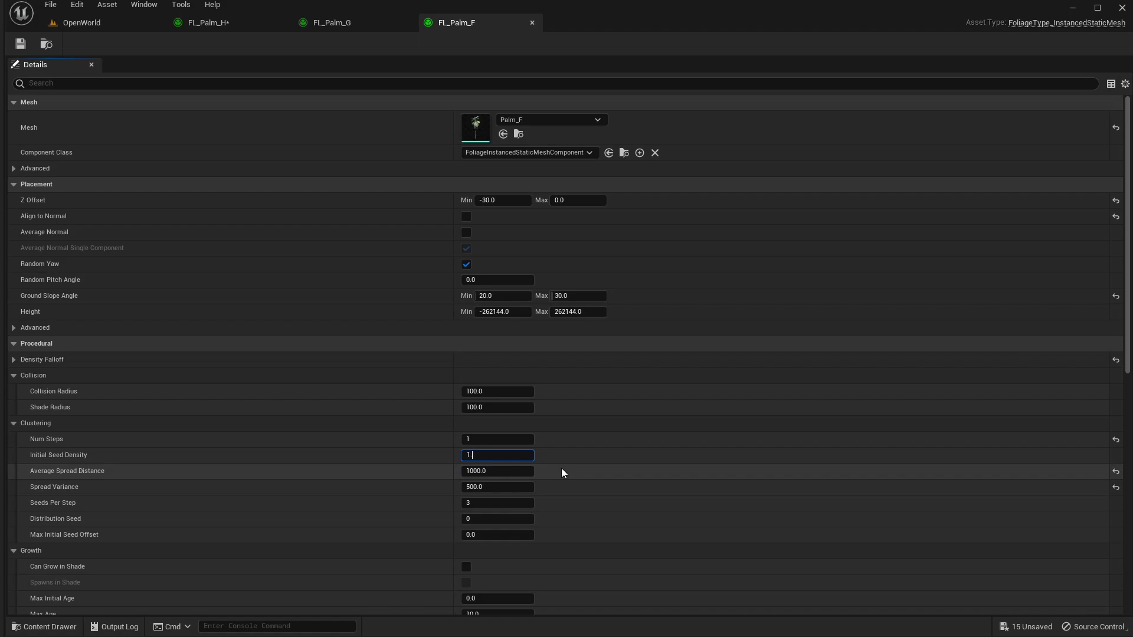
{"action": "key", "text": "Return"}
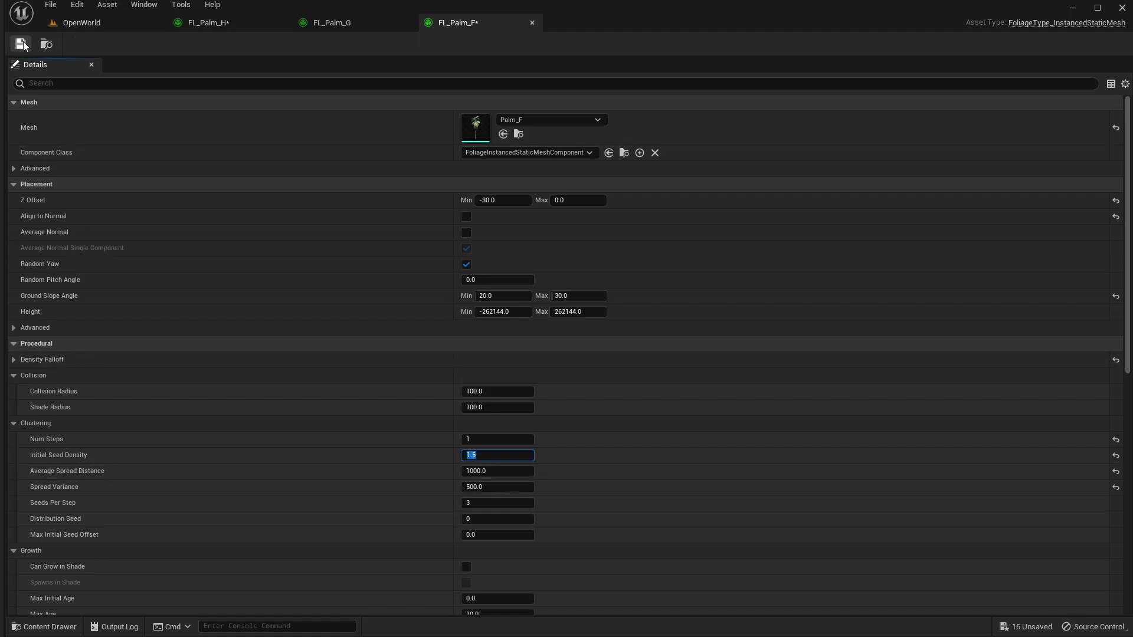
Step: Resimulate PFS_Palm in the OpenWorld level and fly along the slopes to examine the palm density
{"action": "left_click", "coordinate": [91, 24]}
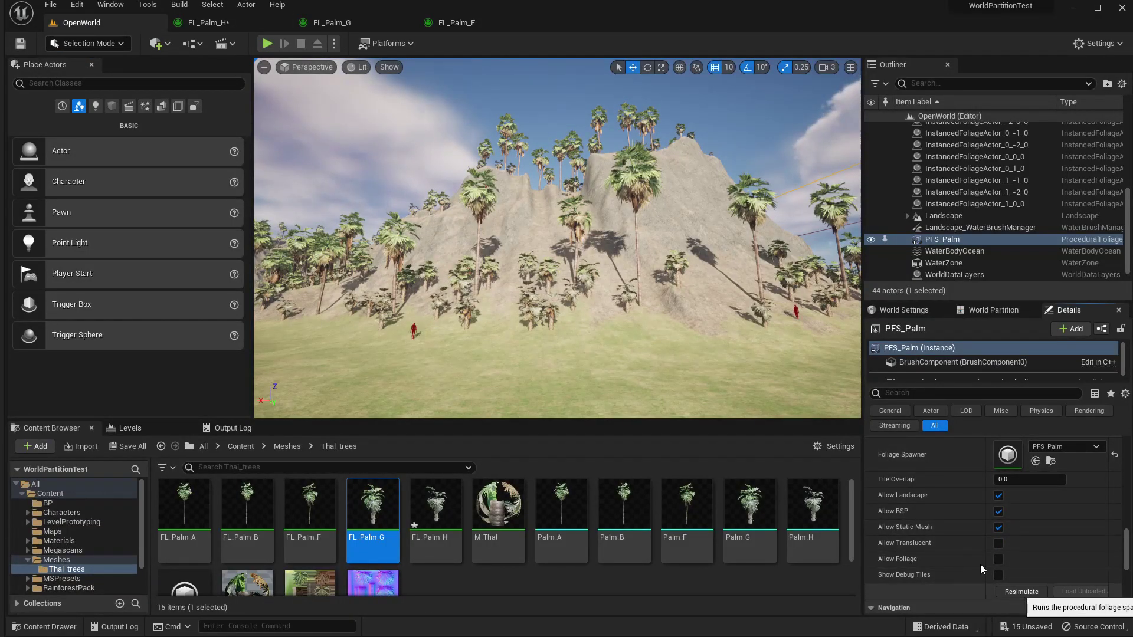
{"action": "key", "text": "w"}
{"action": "right_click_drag", "start_coordinate": [624, 313], "coordinate": [493, 329]}
{"action": "key", "text": "w"}
{"action": "key", "text": "s"}
{"action": "key", "text": "w"}
{"action": "key", "text": "w"}
{"action": "key", "text": "w"}
{"action": "right_click_drag", "start_coordinate": [643, 318], "coordinate": [660, 315]}
{"action": "key", "text": "w"}
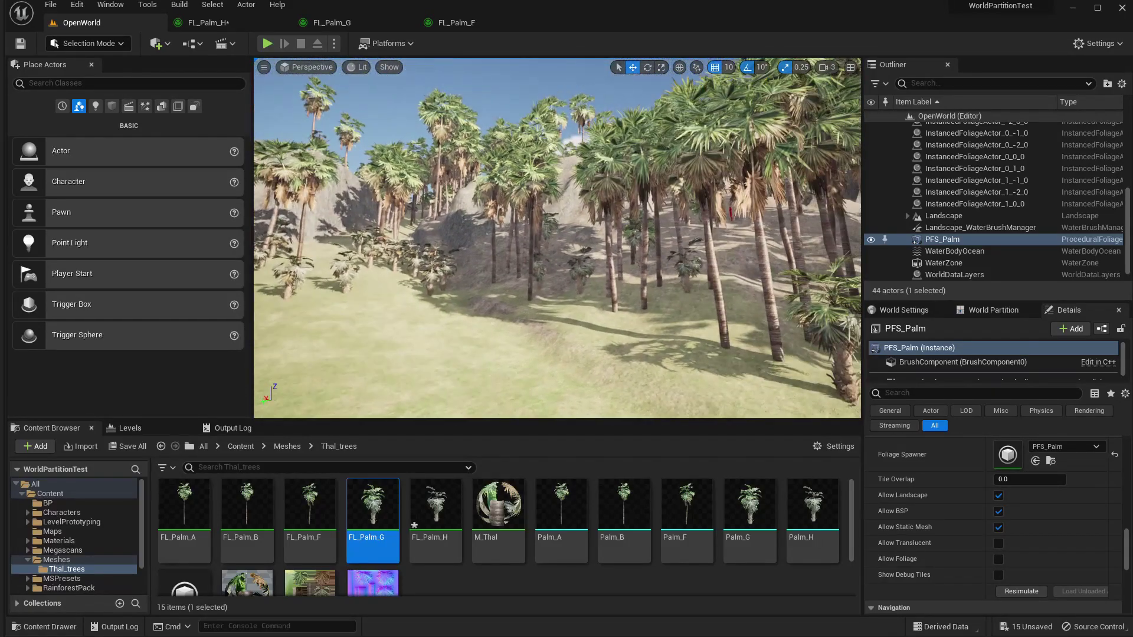
Step: Examine the valley's palm distribution in a full-screen viewport with game view, then restore the normal layout
{"action": "key", "text": "w"}
{"action": "right_click_drag", "start_coordinate": [557, 318], "coordinate": [642, 318]}
{"action": "key", "text": "F11"}
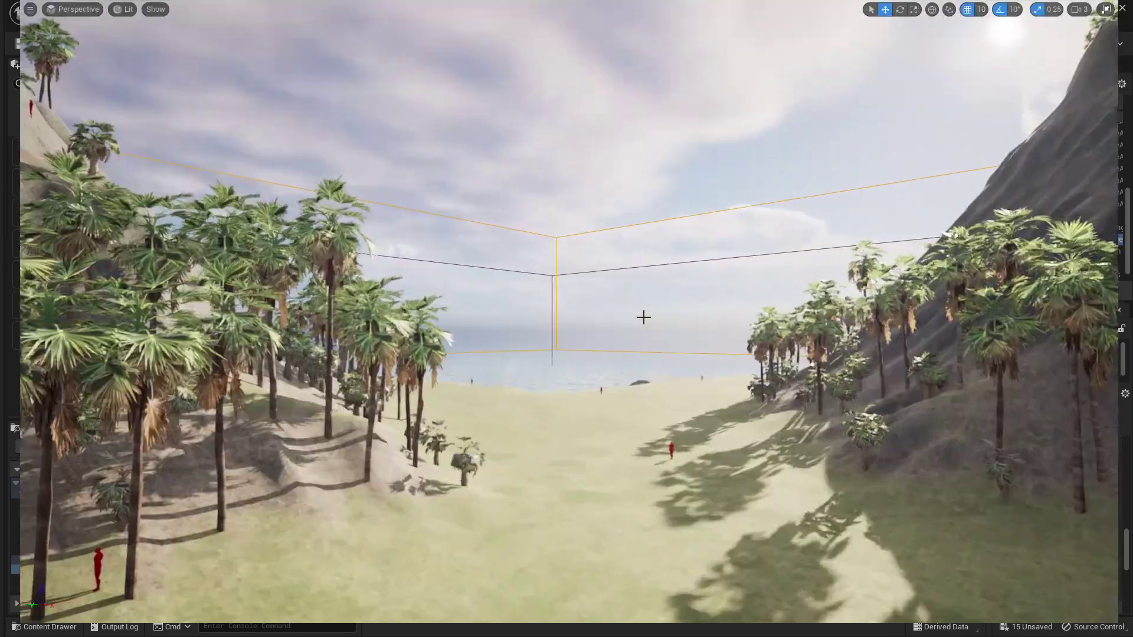
{"action": "key", "text": "g"}
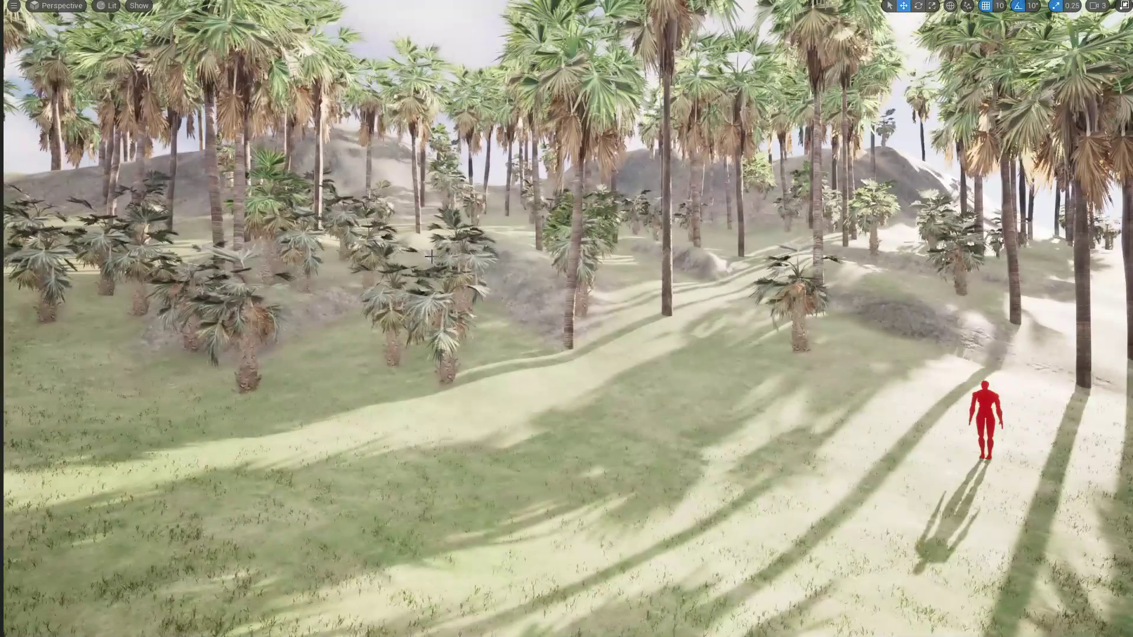
{"action": "key", "text": "F11"}
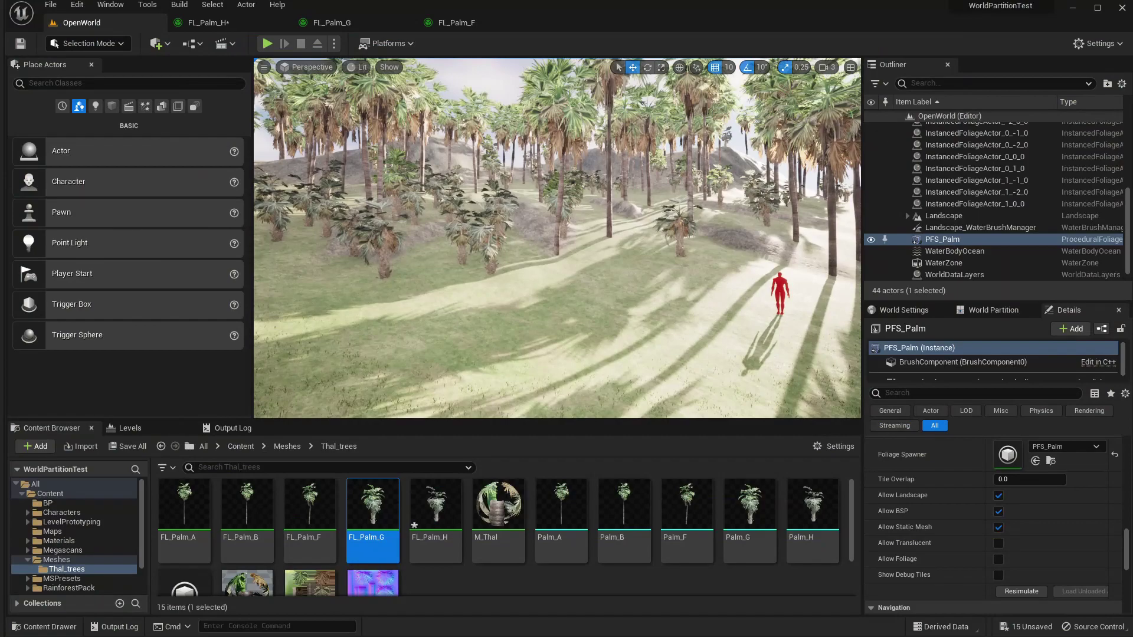
Step: Set FL_Palm_G's Num Steps to 3 and its Initial Seed Density to 0.5
{"action": "left_click", "coordinate": [333, 23]}
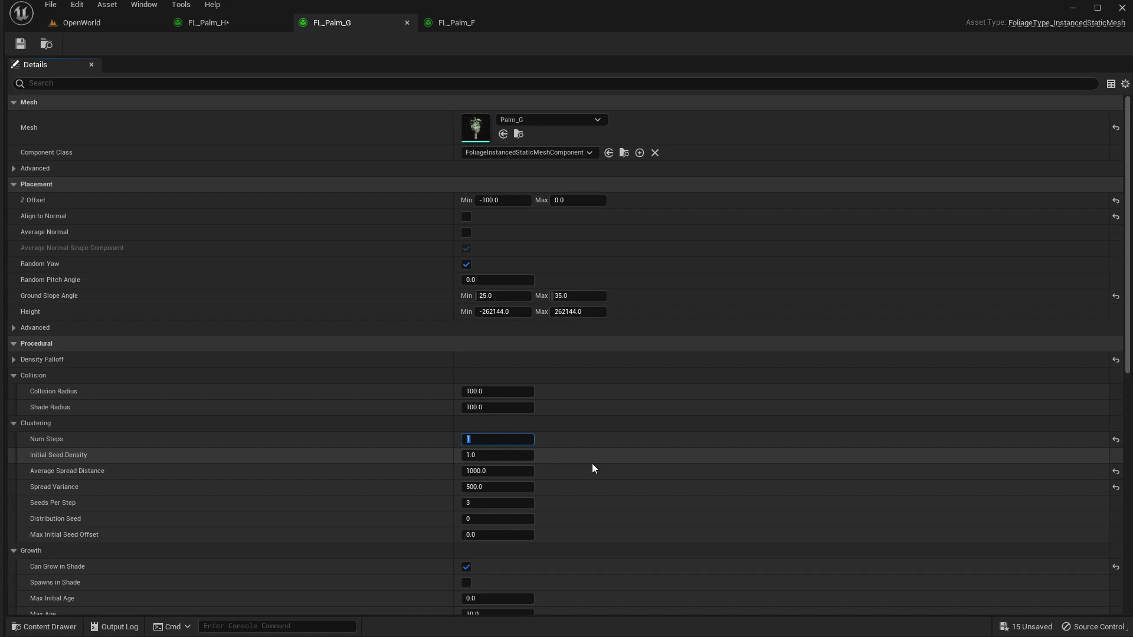
{"action": "type", "text": "3"}
{"action": "key", "text": "Tab"}
{"action": "type", "text": ".5"}
{"action": "key", "text": "Return"}
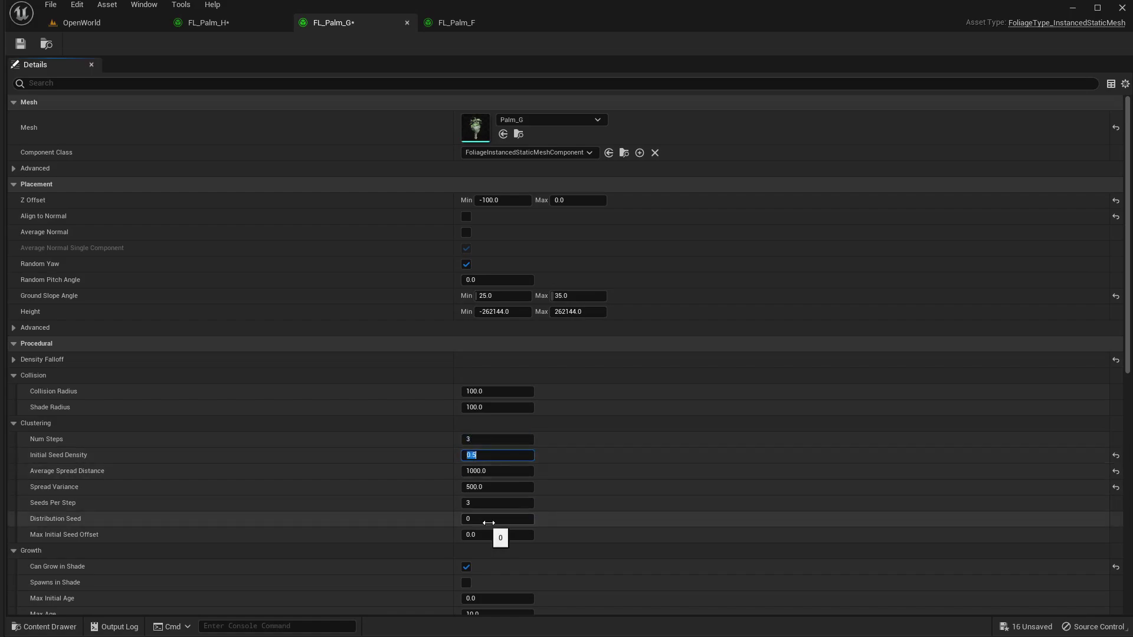
Step: Set FL_Palm_G's Average Spread Distance to 700 and Spread Variance to 200, and save it
{"action": "left_click", "coordinate": [495, 474]}
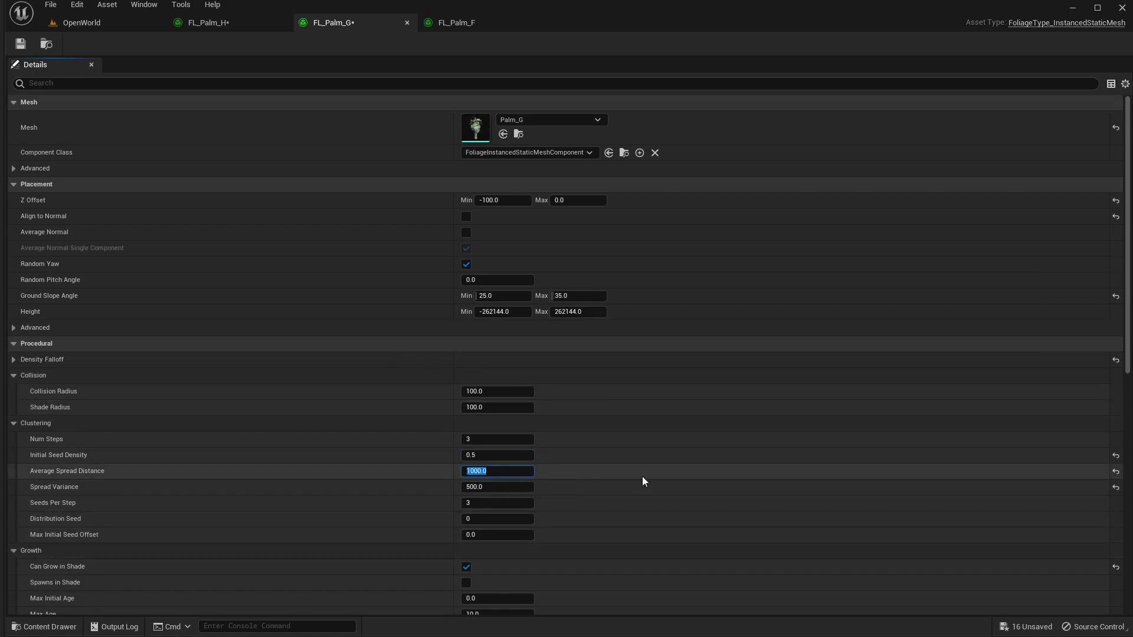
{"action": "type", "text": "700"}
{"action": "key", "text": "Tab"}
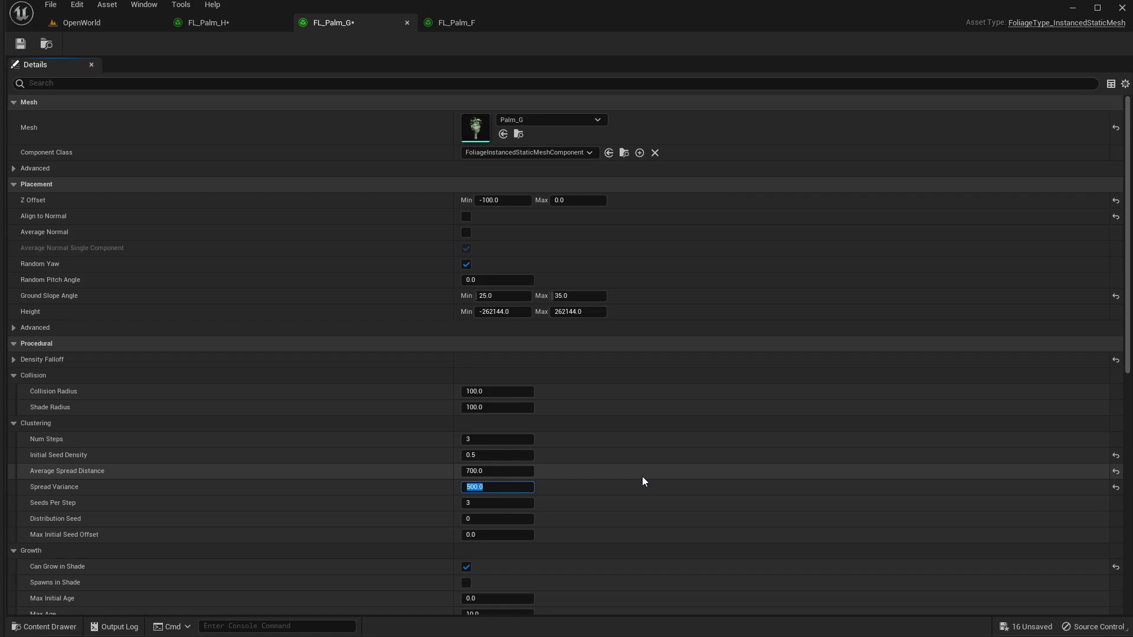
{"action": "type", "text": "200"}
{"action": "key", "text": "Return"}
Step: Resimulate PFS_Palm in the OpenWorld level and inspect the clustering of the small palms on the slopes
{"action": "left_click", "coordinate": [57, 22]}
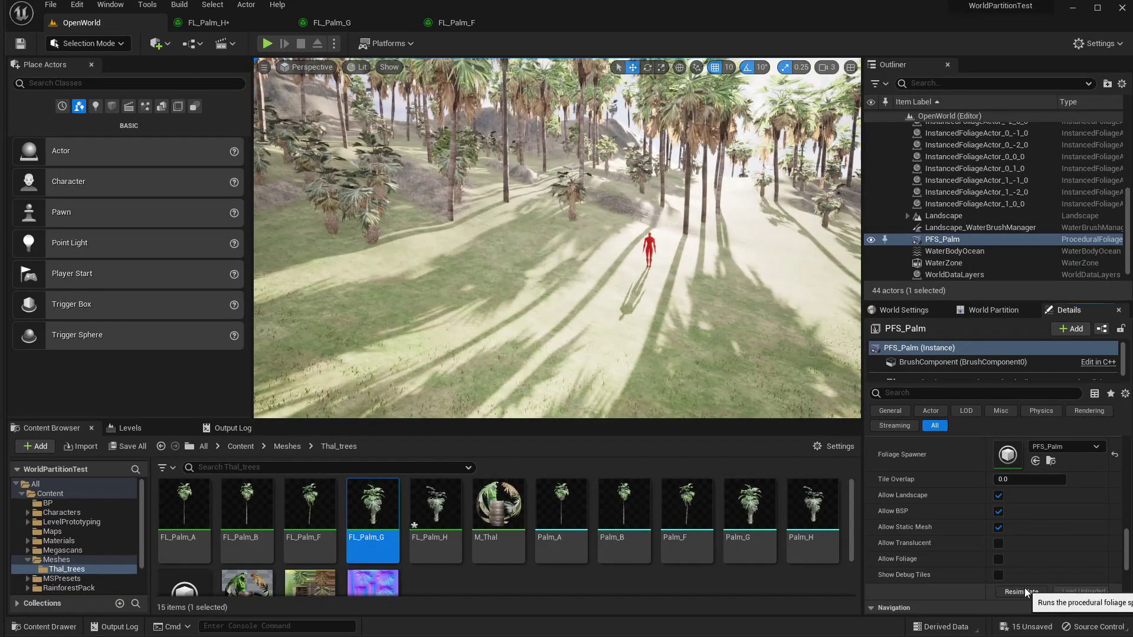
{"action": "right_click_drag", "start_coordinate": [560, 203], "coordinate": [814, 176]}
{"action": "key", "text": "w"}
{"action": "mouse_move", "coordinate": [512, 146]}
{"action": "right_mouse_down"}
{"action": "mouse_move", "coordinate": [602, 154]}
{"action": "mouse_move", "coordinate": [512, 145]}
{"action": "right_mouse_up"}
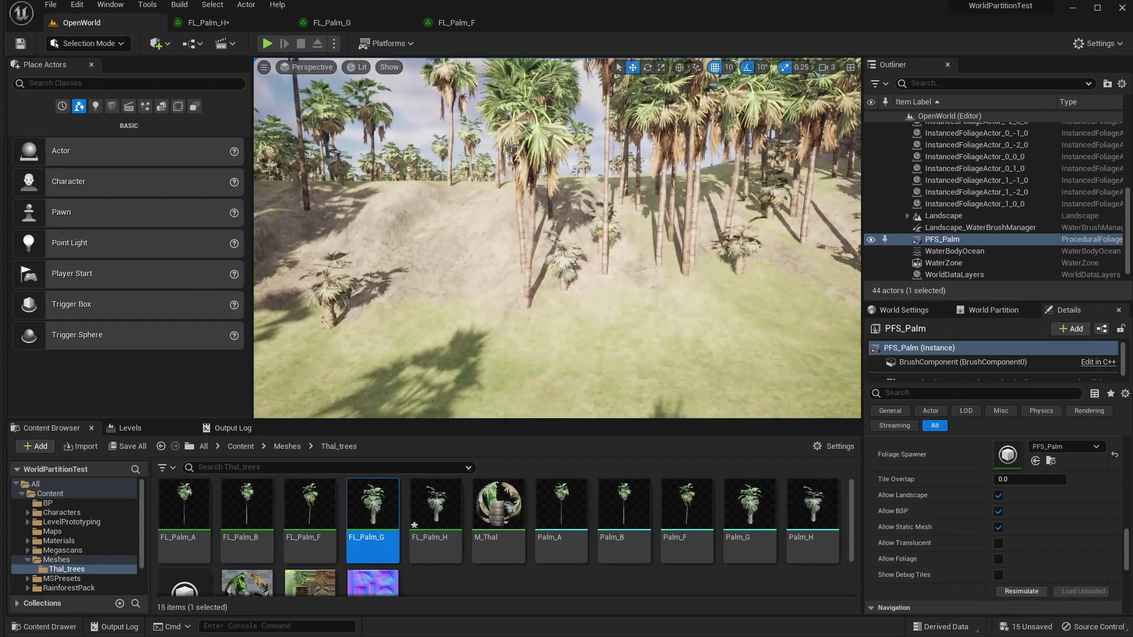
Step: Set FL_Palm_H's Num Steps to 3, Initial Seed Density to 0.5 and Average Spread Distance to 600, lower its Spread Variance, and save it
{"action": "left_click", "coordinate": [209, 23]}
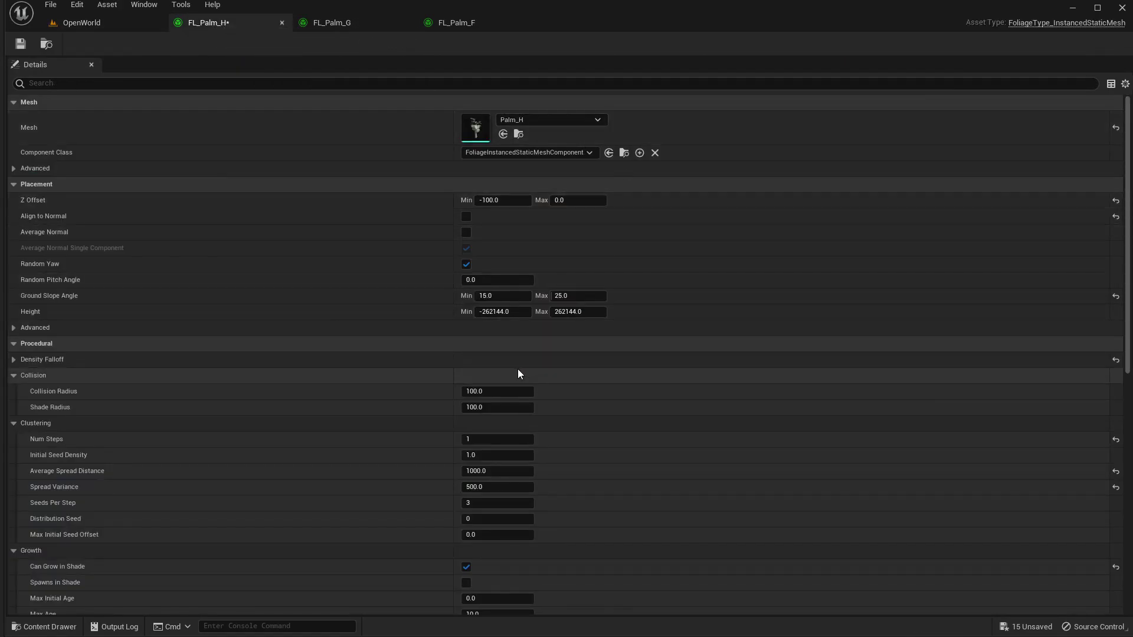
{"action": "left_click", "coordinate": [499, 439]}
{"action": "type", "text": "3"}
{"action": "key", "text": "Tab"}
{"action": "type", "text": "0.5"}
{"action": "key", "text": "Tab"}
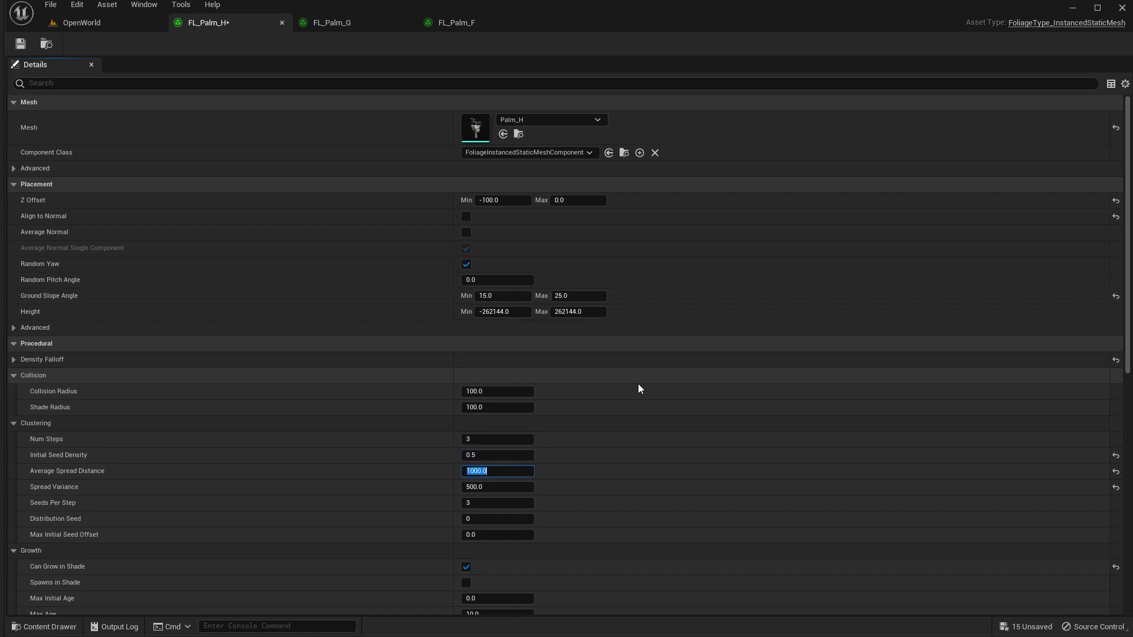
{"action": "type", "text": "600"}
{"action": "key", "text": "Tab"}
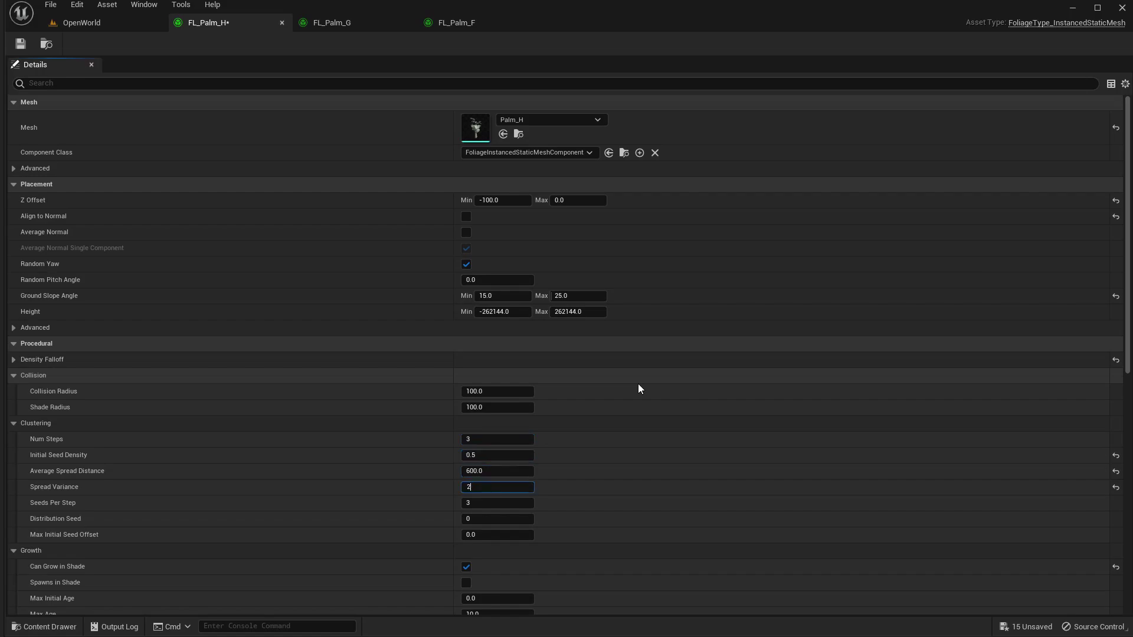
Step: Resimulate PFS_Palm in the OpenWorld level and fly through the valley to inspect the regenerated palms
{"action": "left_click", "coordinate": [73, 28]}
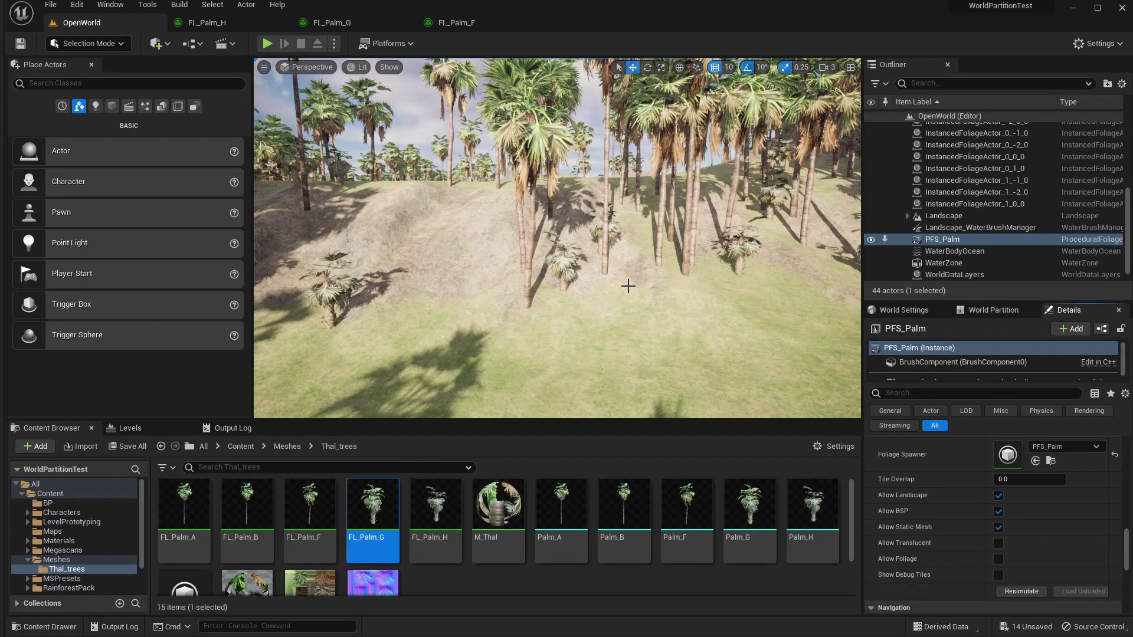
{"action": "left_click", "coordinate": [1018, 592]}
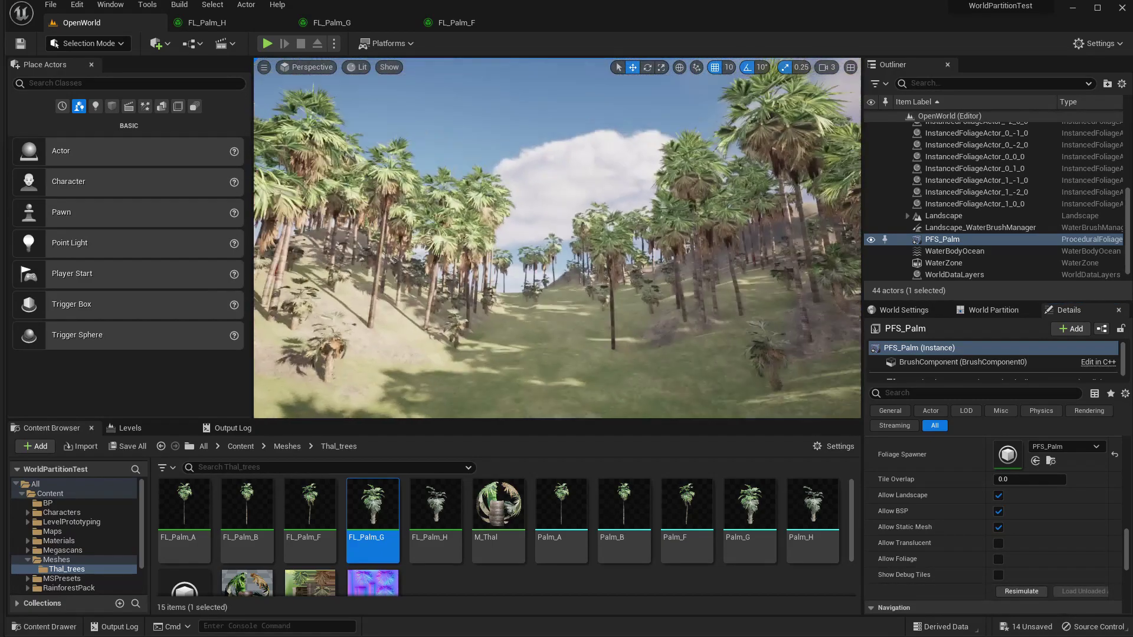
{"action": "mouse_move", "coordinate": [558, 238]}
{"action": "right_mouse_down"}
{"action": "mouse_move", "coordinate": [643, 239]}
{"action": "mouse_move", "coordinate": [501, 239]}
{"action": "mouse_move", "coordinate": [531, 257]}
{"action": "mouse_move", "coordinate": [519, 265]}
{"action": "mouse_move", "coordinate": [566, 239]}
{"action": "mouse_move", "coordinate": [531, 242]}
{"action": "mouse_move", "coordinate": [578, 239]}
{"action": "mouse_move", "coordinate": [519, 239]}
{"action": "mouse_move", "coordinate": [543, 236]}
{"action": "right_mouse_up"}
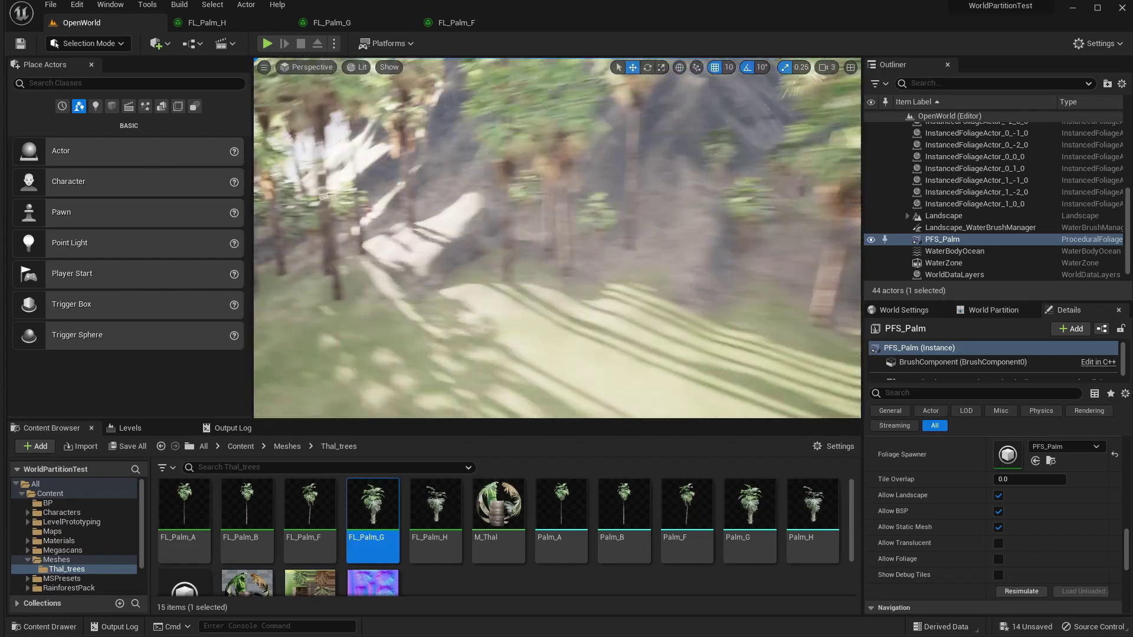
{"action": "mouse_move", "coordinate": [543, 236]}
{"action": "right_mouse_down"}
{"action": "mouse_move", "coordinate": [566, 239]}
{"action": "mouse_move", "coordinate": [551, 239]}
{"action": "right_mouse_up"}
Step: Play the level in a full-screen viewport and show the frame rate with the stat fps console command
{"action": "key", "text": "F11"}
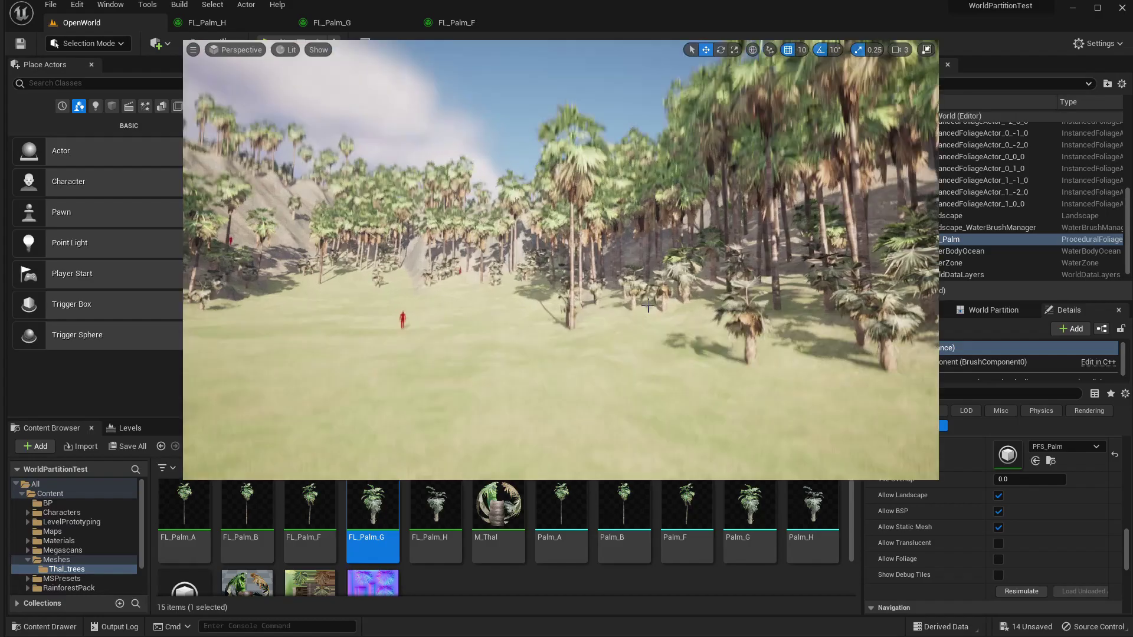
{"action": "key", "text": "alt+p"}
{"action": "left_click", "coordinate": [647, 305]}
{"action": "key", "text": "w"}
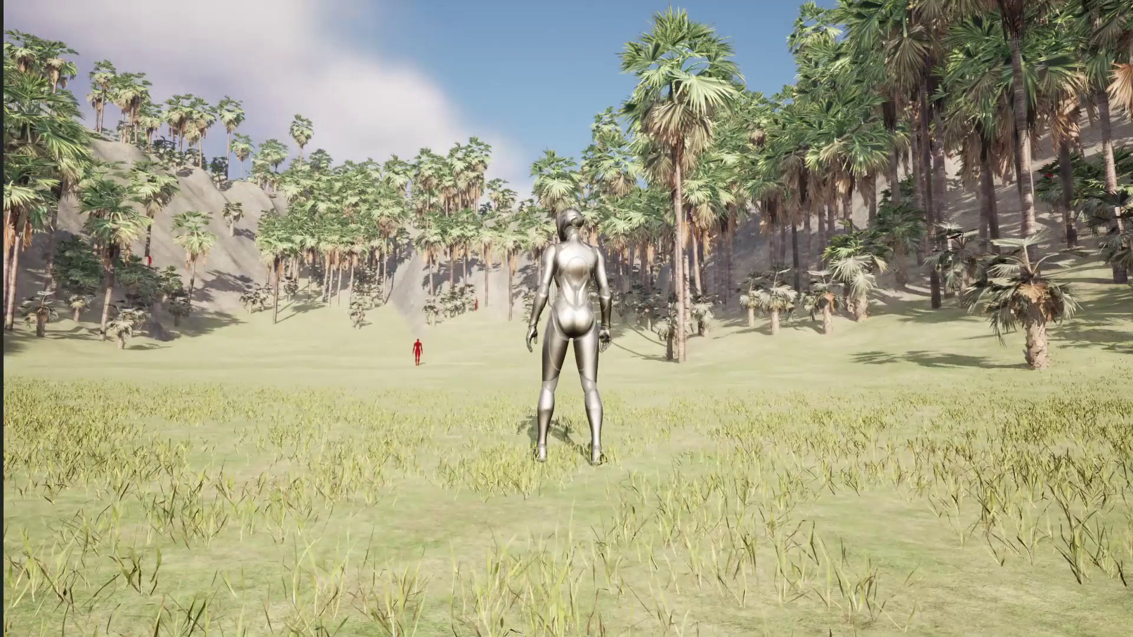
{"action": "type", "text": "stat "}
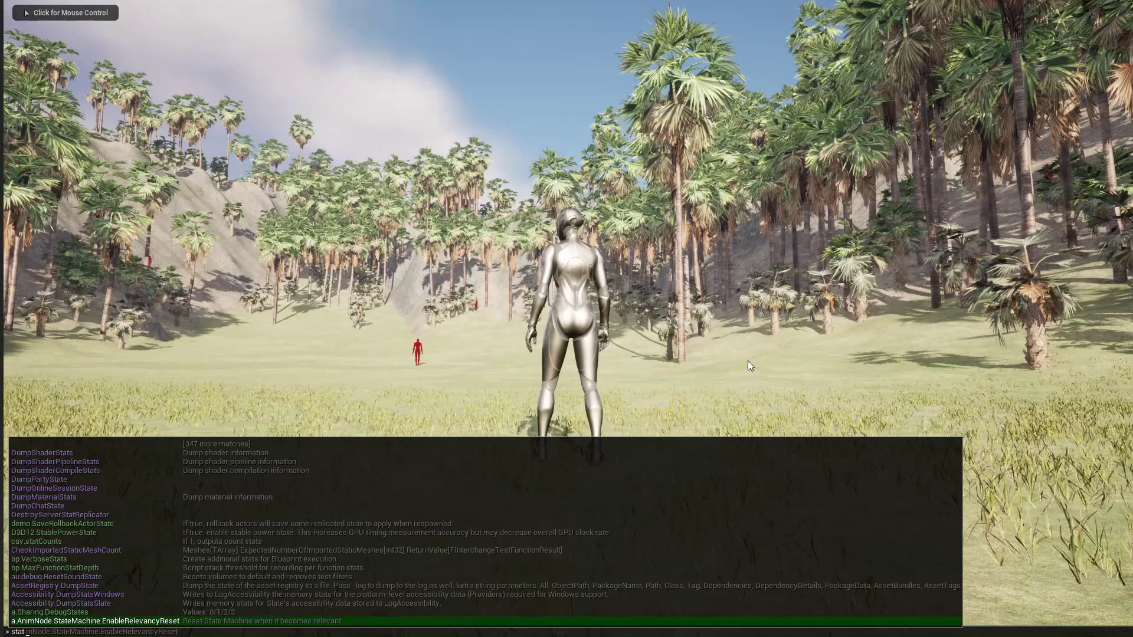
{"action": "type", "text": "fp"}
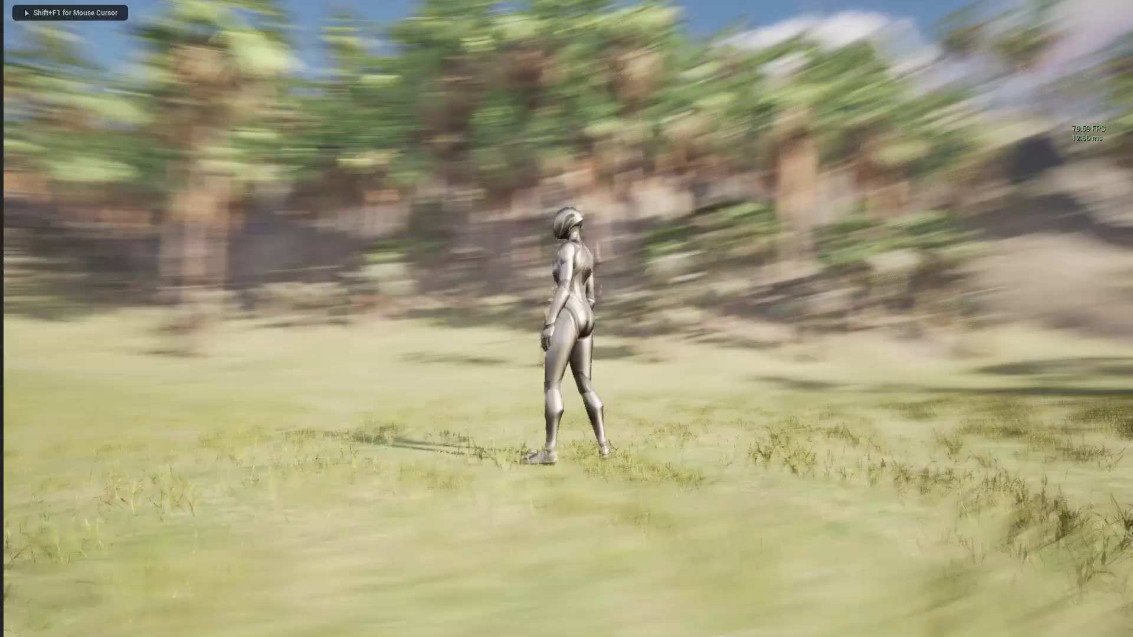
Step: Run the character across the grassy valley in the play session to examine the palm forest's appearance and frame rate in motion
{"action": "type", "text": "w"}
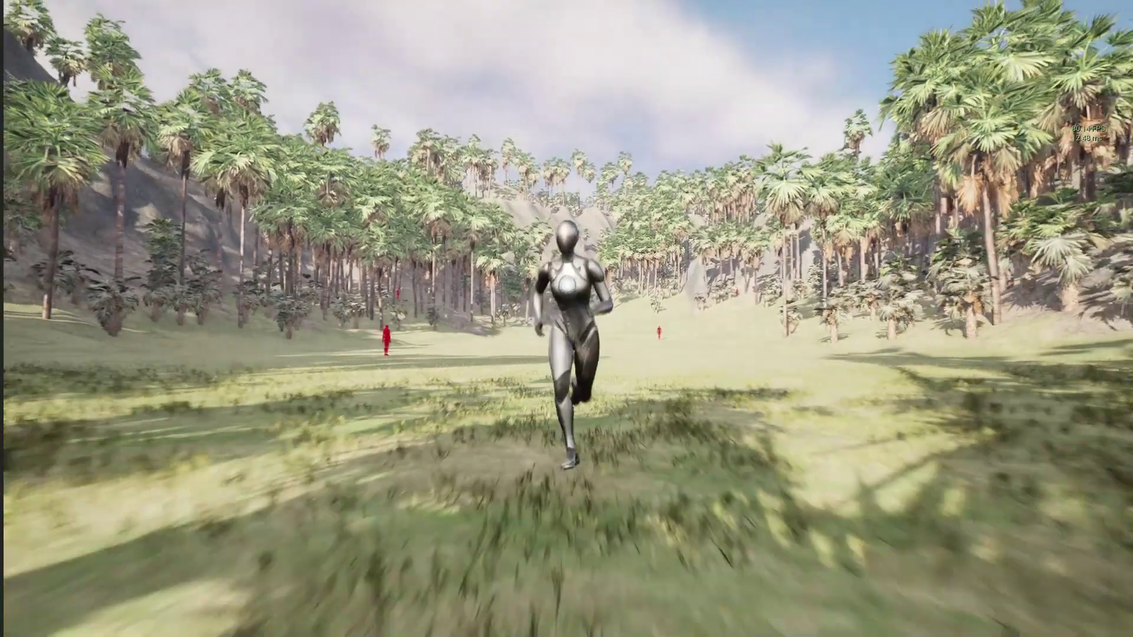
{"action": "key", "text": "a"}
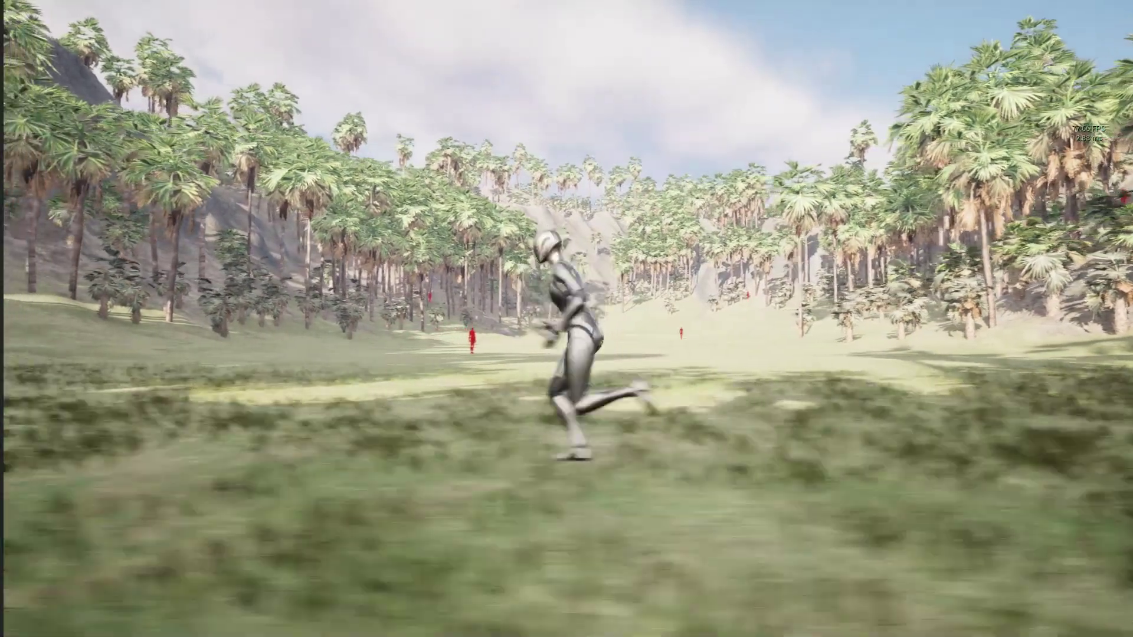
{"action": "key", "text": "w"}
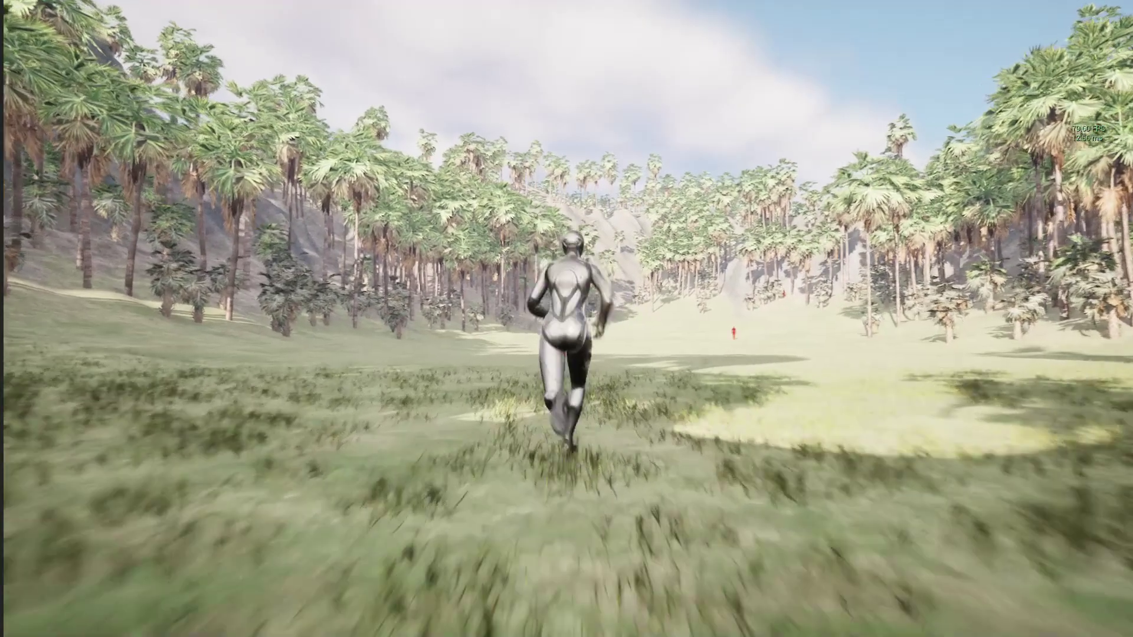
{"action": "key", "text": "d"}
{"action": "key", "text": "w"}
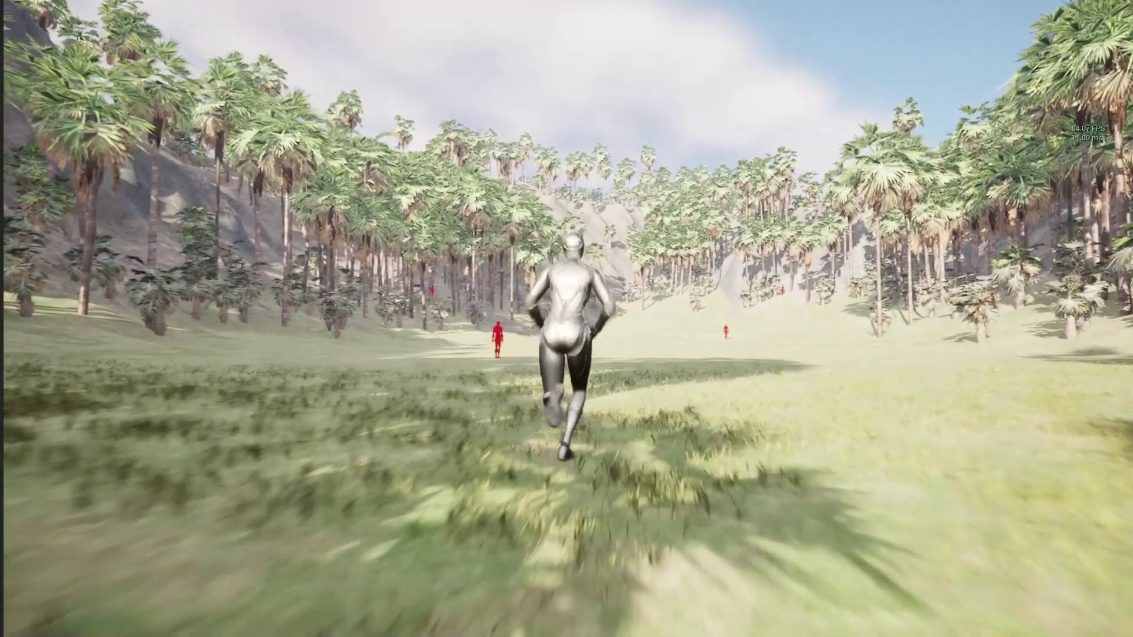
{"action": "key", "text": "a"}
{"action": "key", "text": "d"}
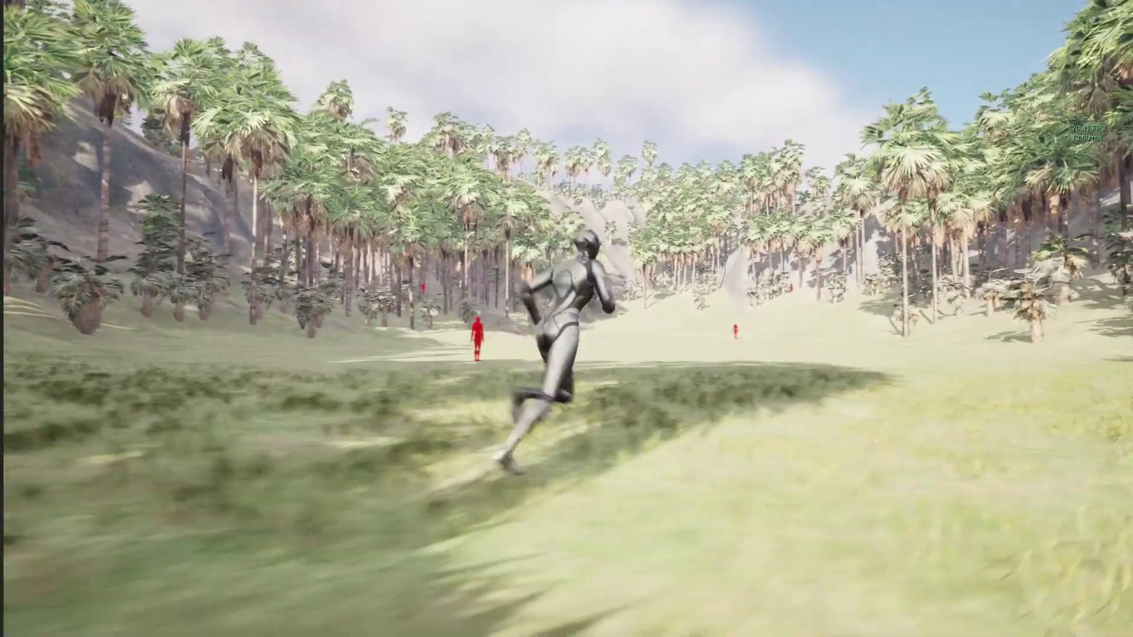
{"action": "key", "text": "w"}
{"action": "key", "text": "d"}
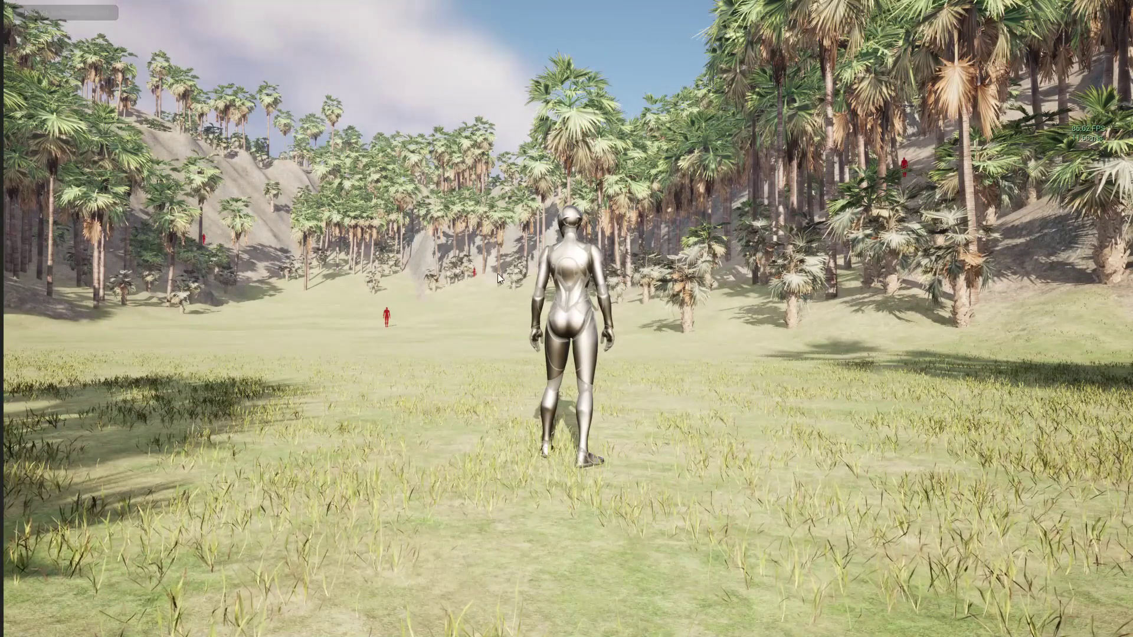
Step: Turn the game camera around to examine the palms on the surrounding slopes and toward the sea, and run the character back through the valley
{"action": "left_click", "coordinate": [356, 277]}
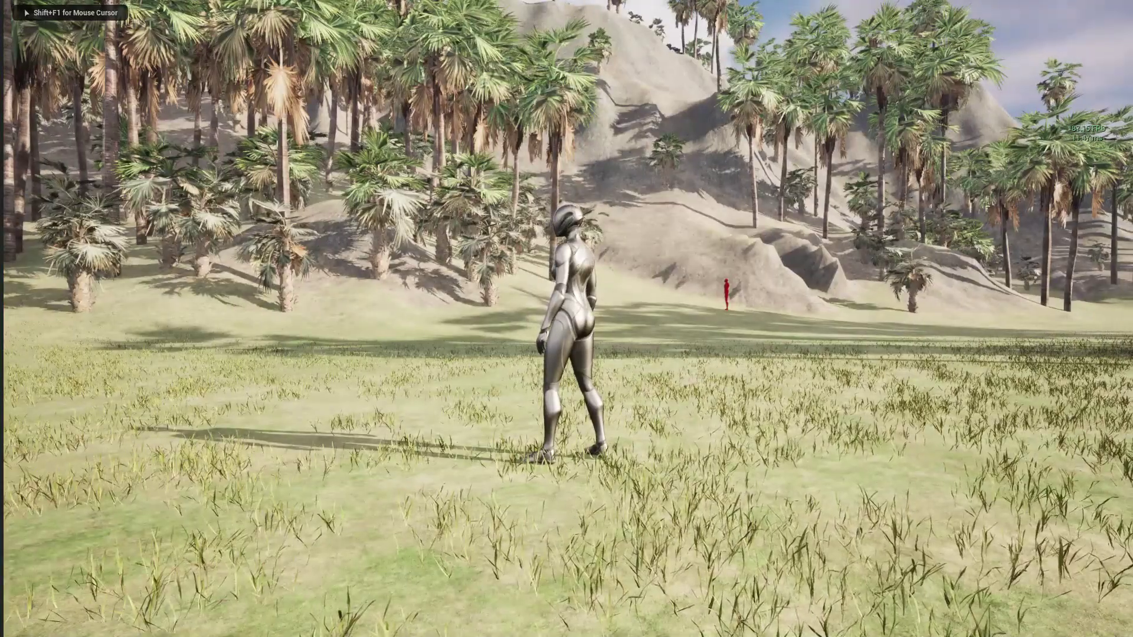
{"action": "key", "text": "shift+F1"}
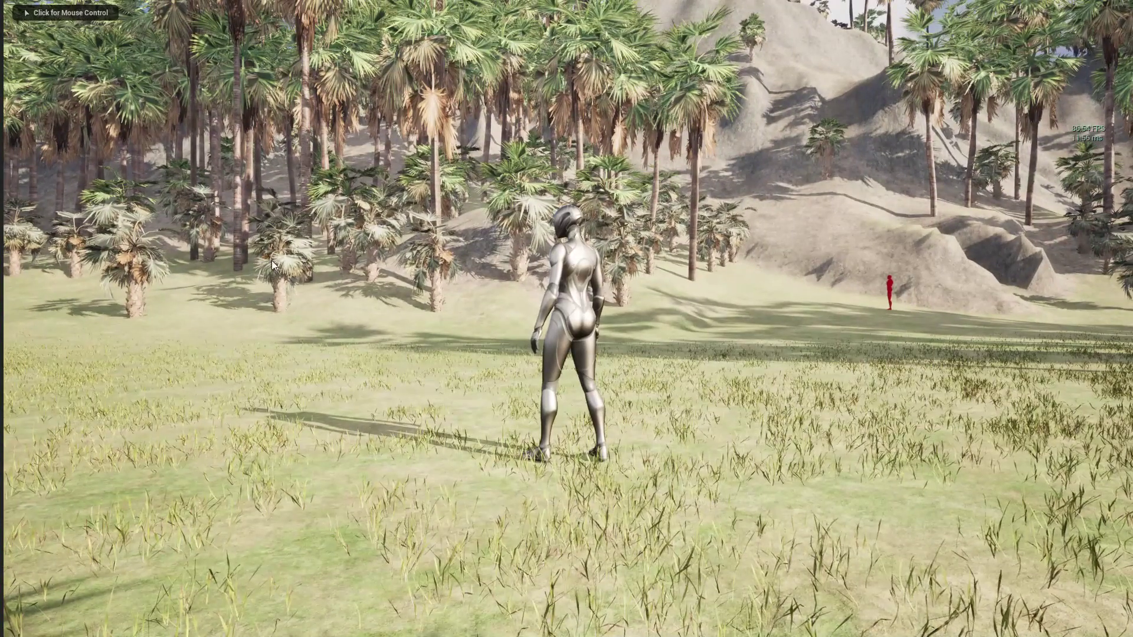
{"action": "left_click", "coordinate": [459, 258]}
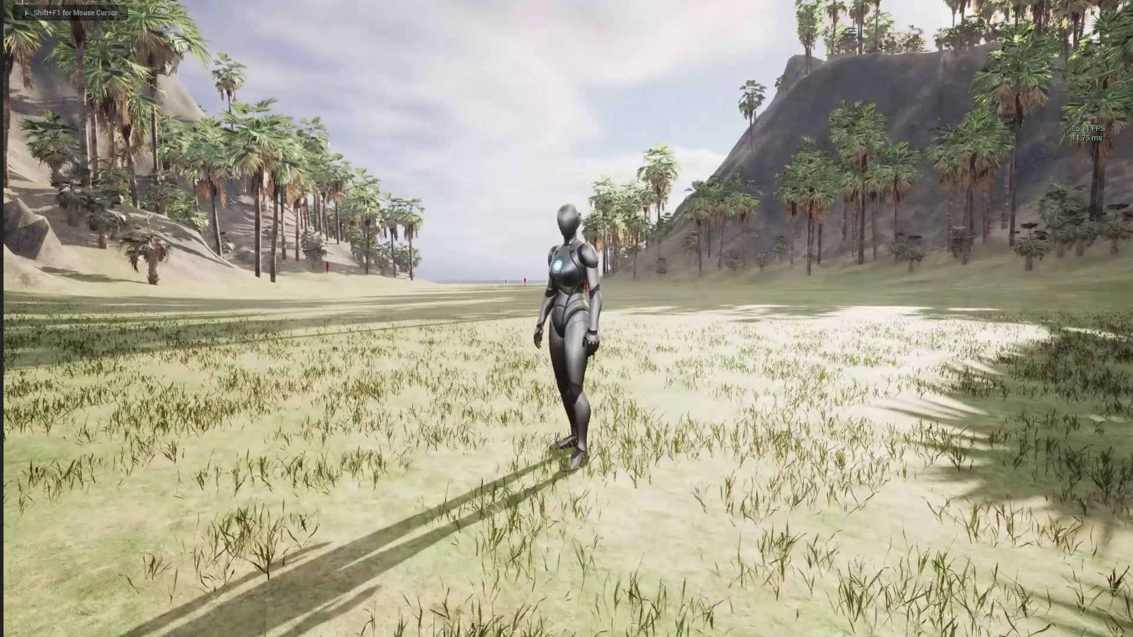
{"action": "key", "text": "w"}
{"action": "key", "text": "s"}
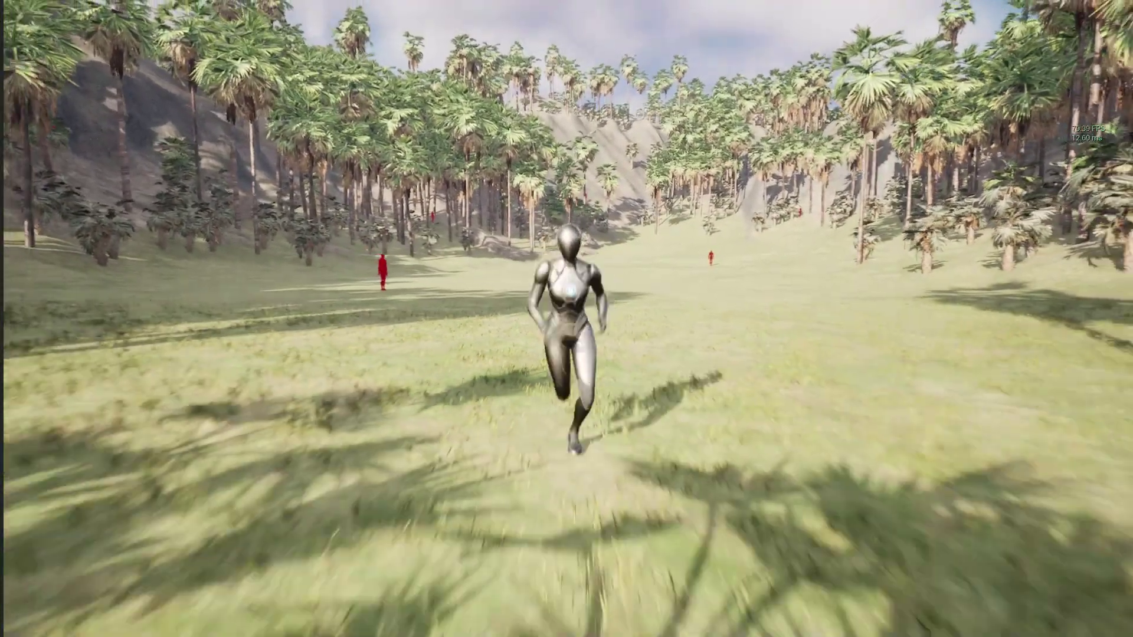
{"action": "key", "text": "w"}
{"action": "key", "text": "a"}
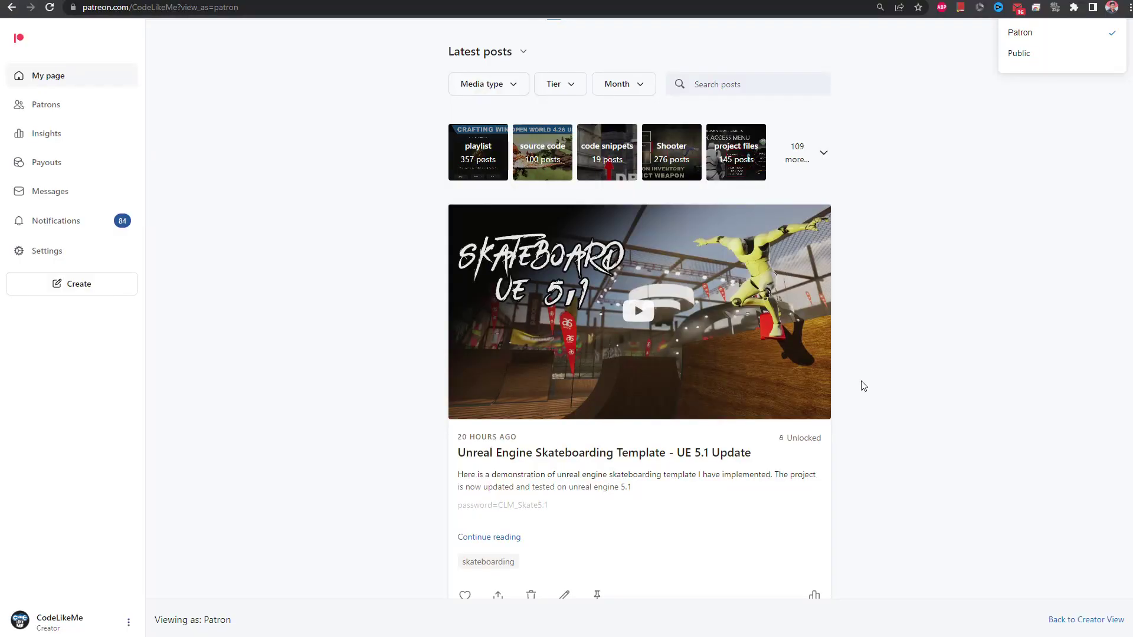
Step: Switch to the CodeLikeMe Patreon page in the browser and look through the UE5 Open World posts with their attached project files
{"action": "scroll", "coordinate": [863, 386], "scroll_direction": "down", "scroll_amount": 8}
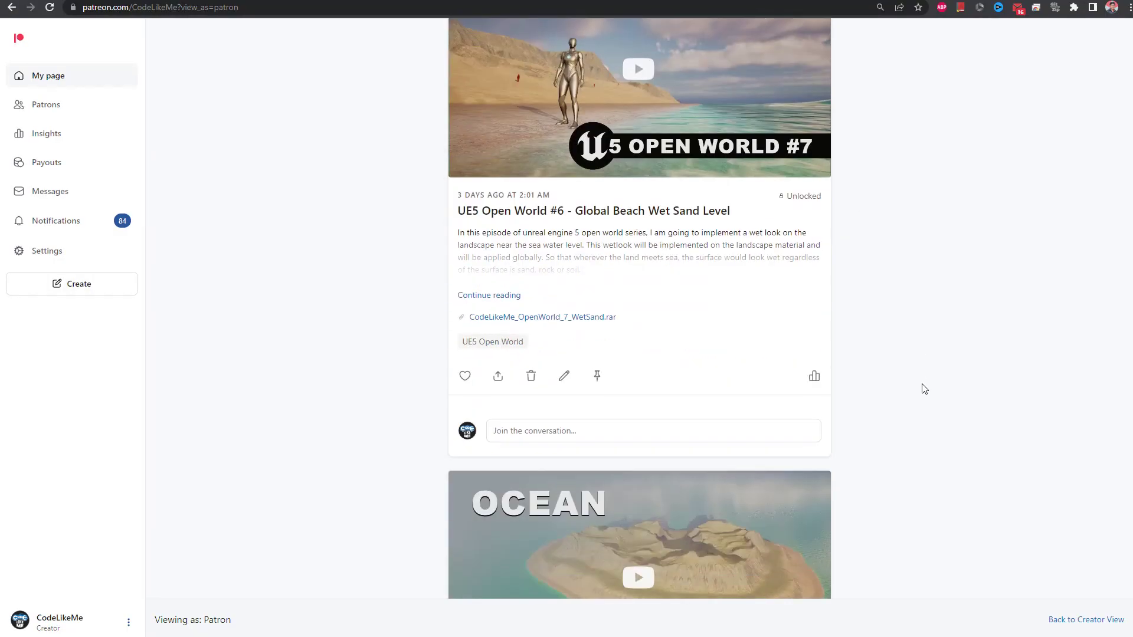
{"action": "scroll", "coordinate": [924, 389], "scroll_direction": "down", "scroll_amount": 15}
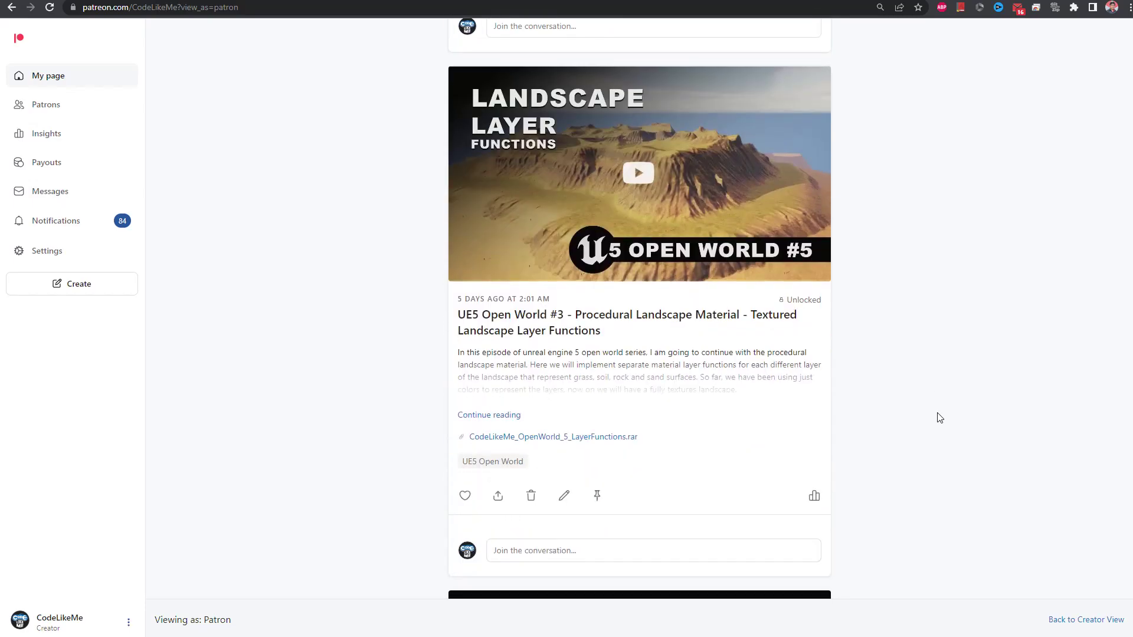
{"action": "scroll", "coordinate": [939, 418], "scroll_direction": "down", "scroll_amount": 6}
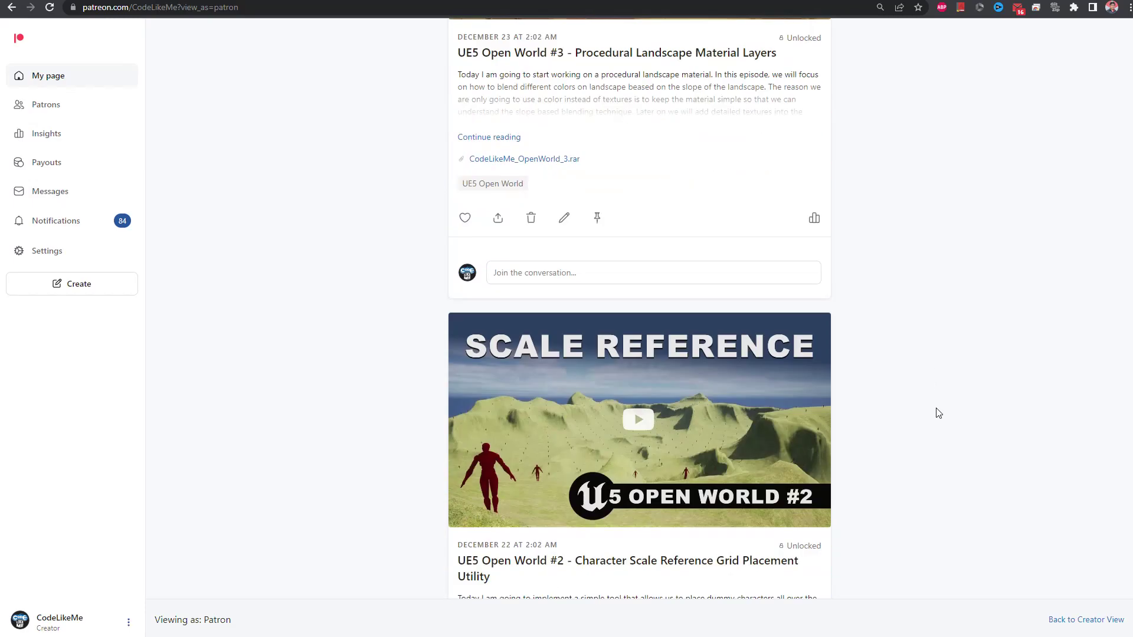